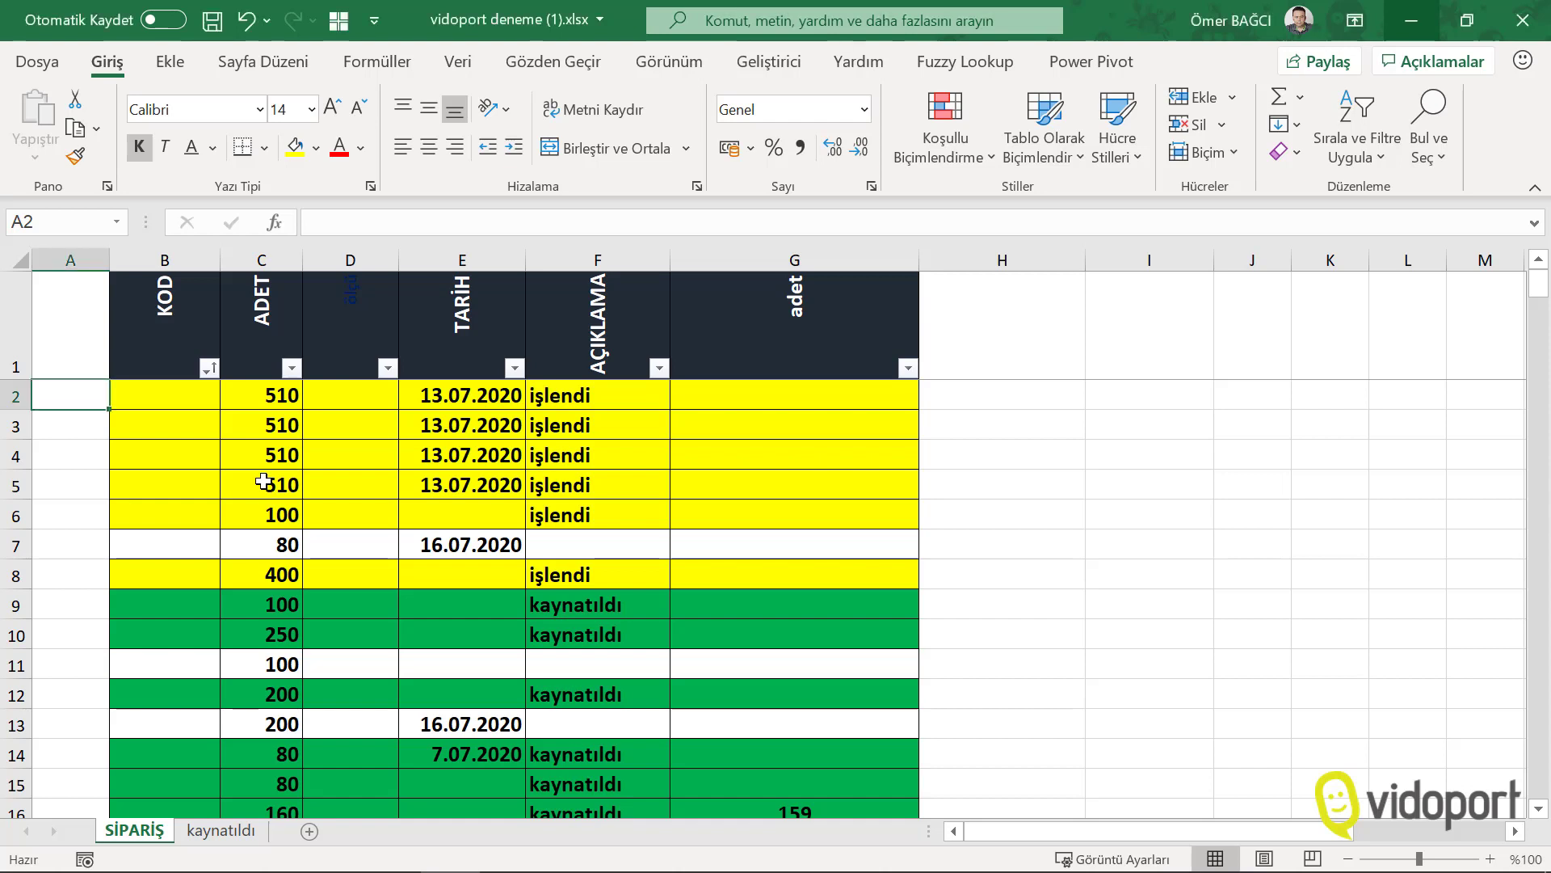
# Check cell E5's date format and glance at the kaynatıldı sheet before returning to SİPARİŞ.
pyautogui.click(441, 494)
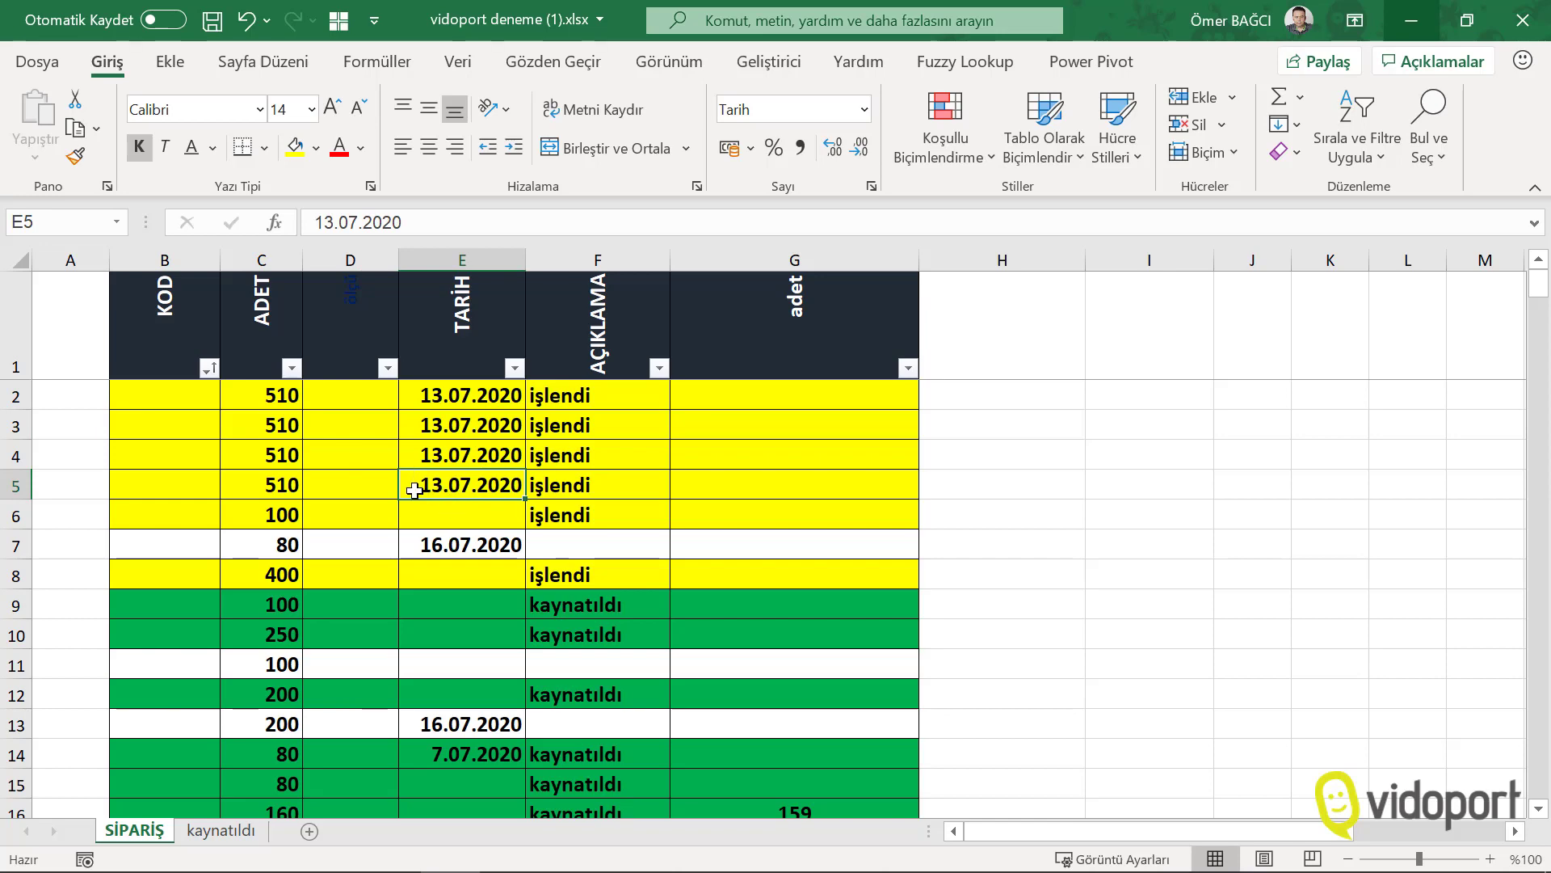
pyautogui.scroll(-2, 415, 489)
pyautogui.scroll(-3, 423, 488)
pyautogui.scroll(-3, 423, 488)
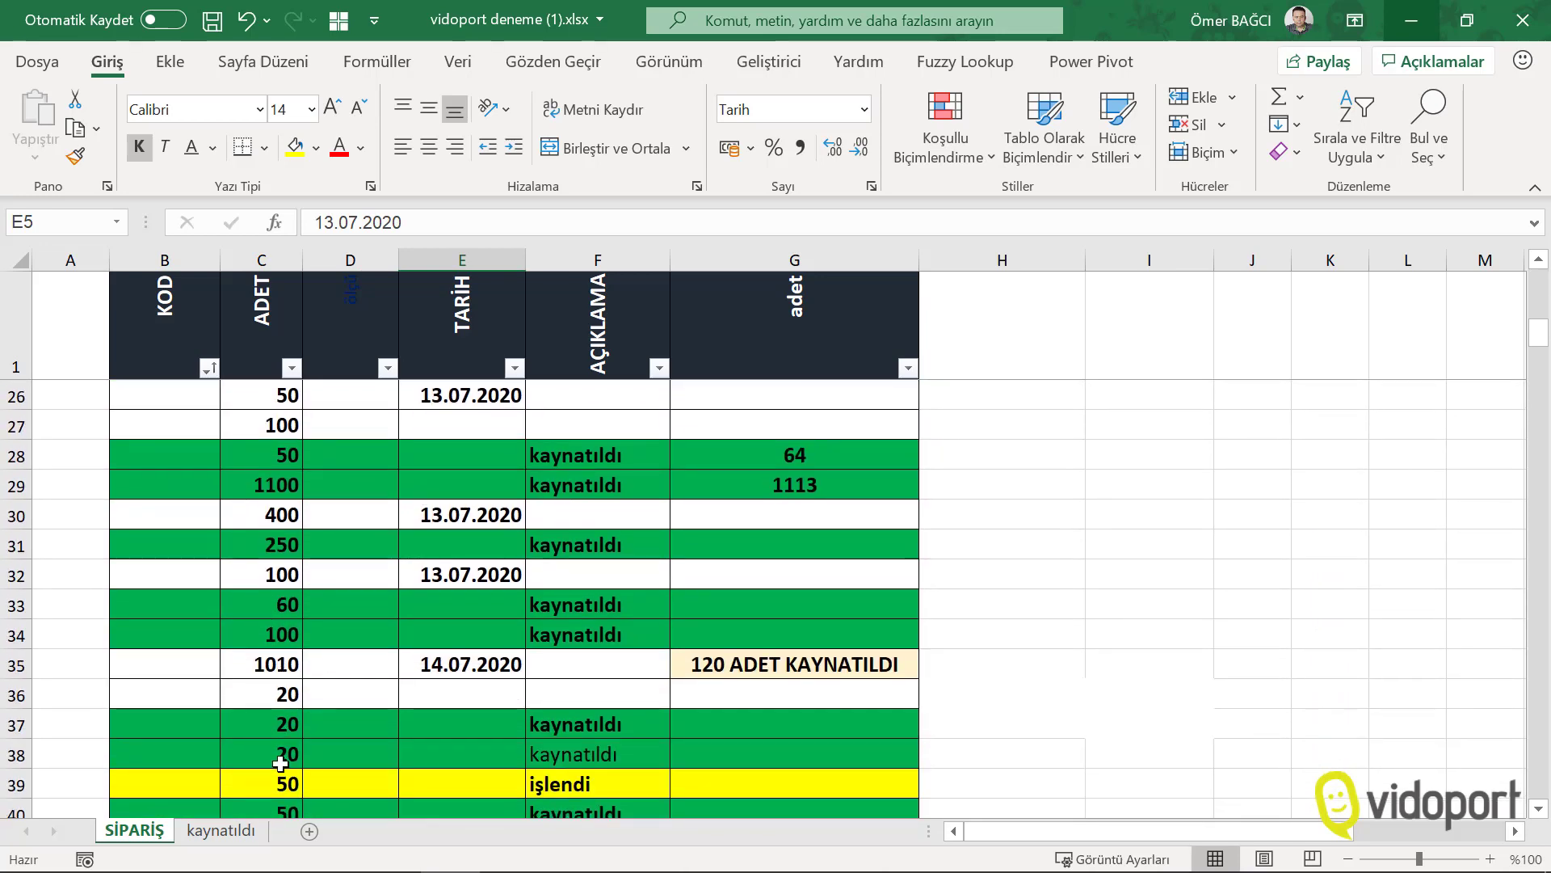
pyautogui.click(226, 832)
pyautogui.click(134, 831)
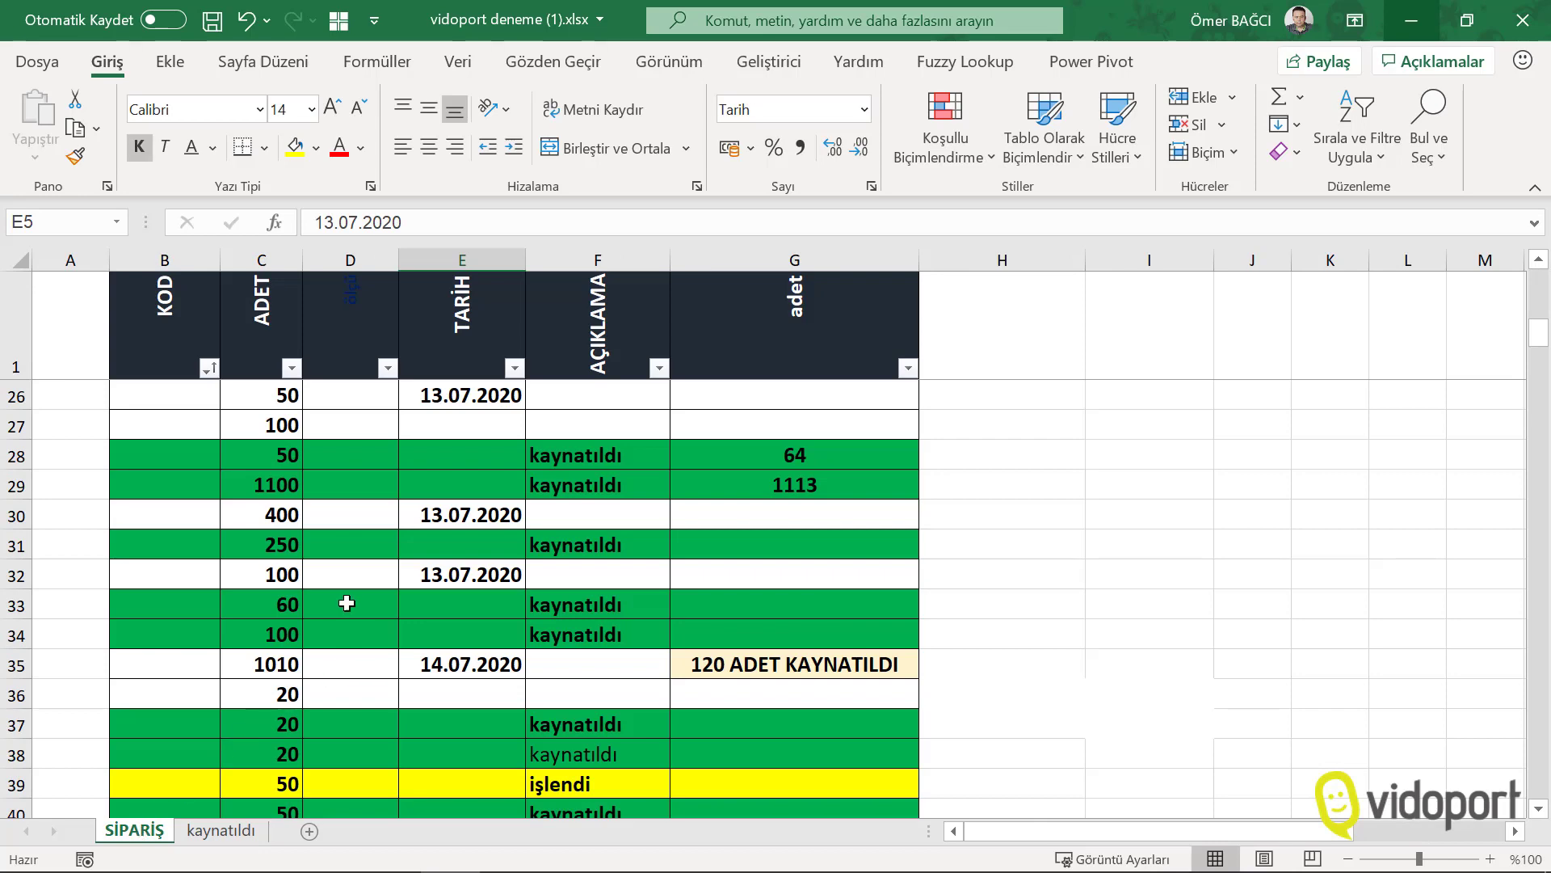
pyautogui.scroll(2, 347, 602)
pyautogui.scroll(4, 343, 582)
pyautogui.scroll(2, 344, 582)
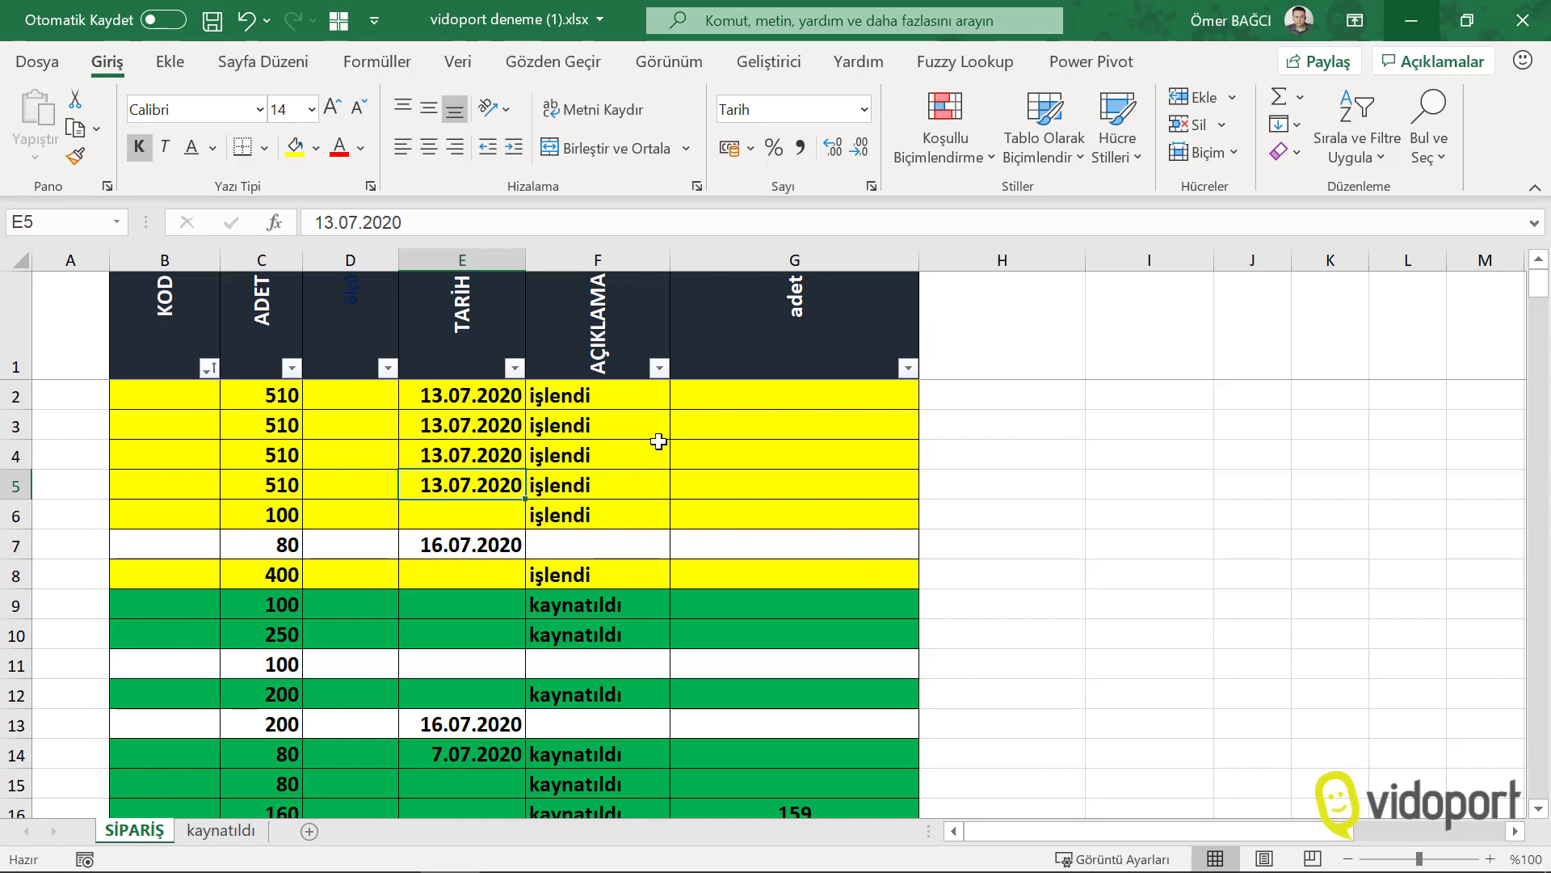
# Select cells A2 and A3, then scroll down through the order rows.
pyautogui.click(85, 400)
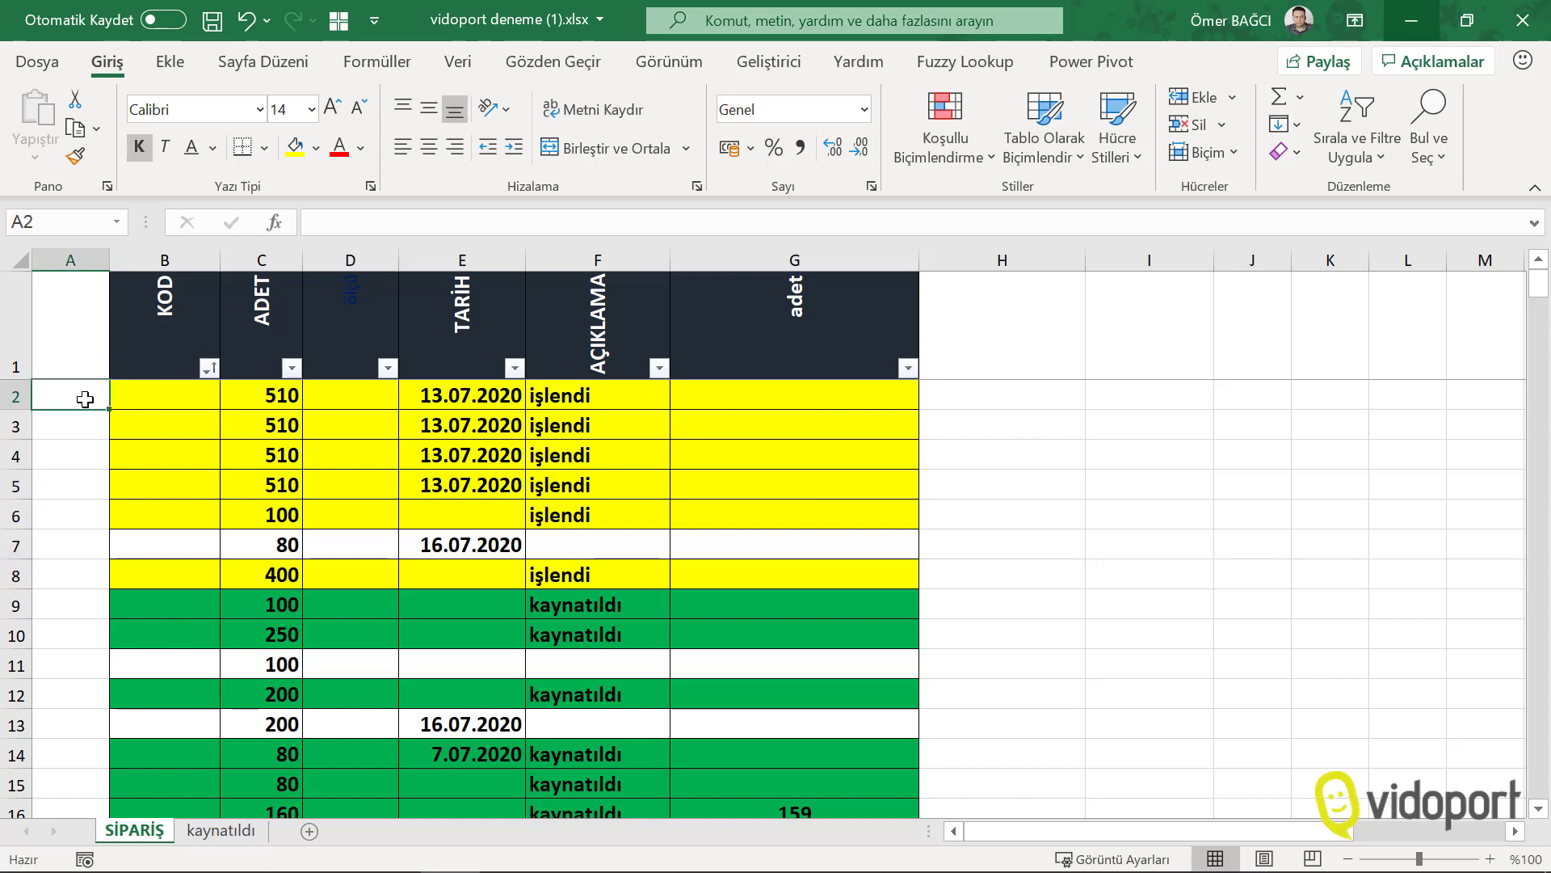
pyautogui.click(77, 426)
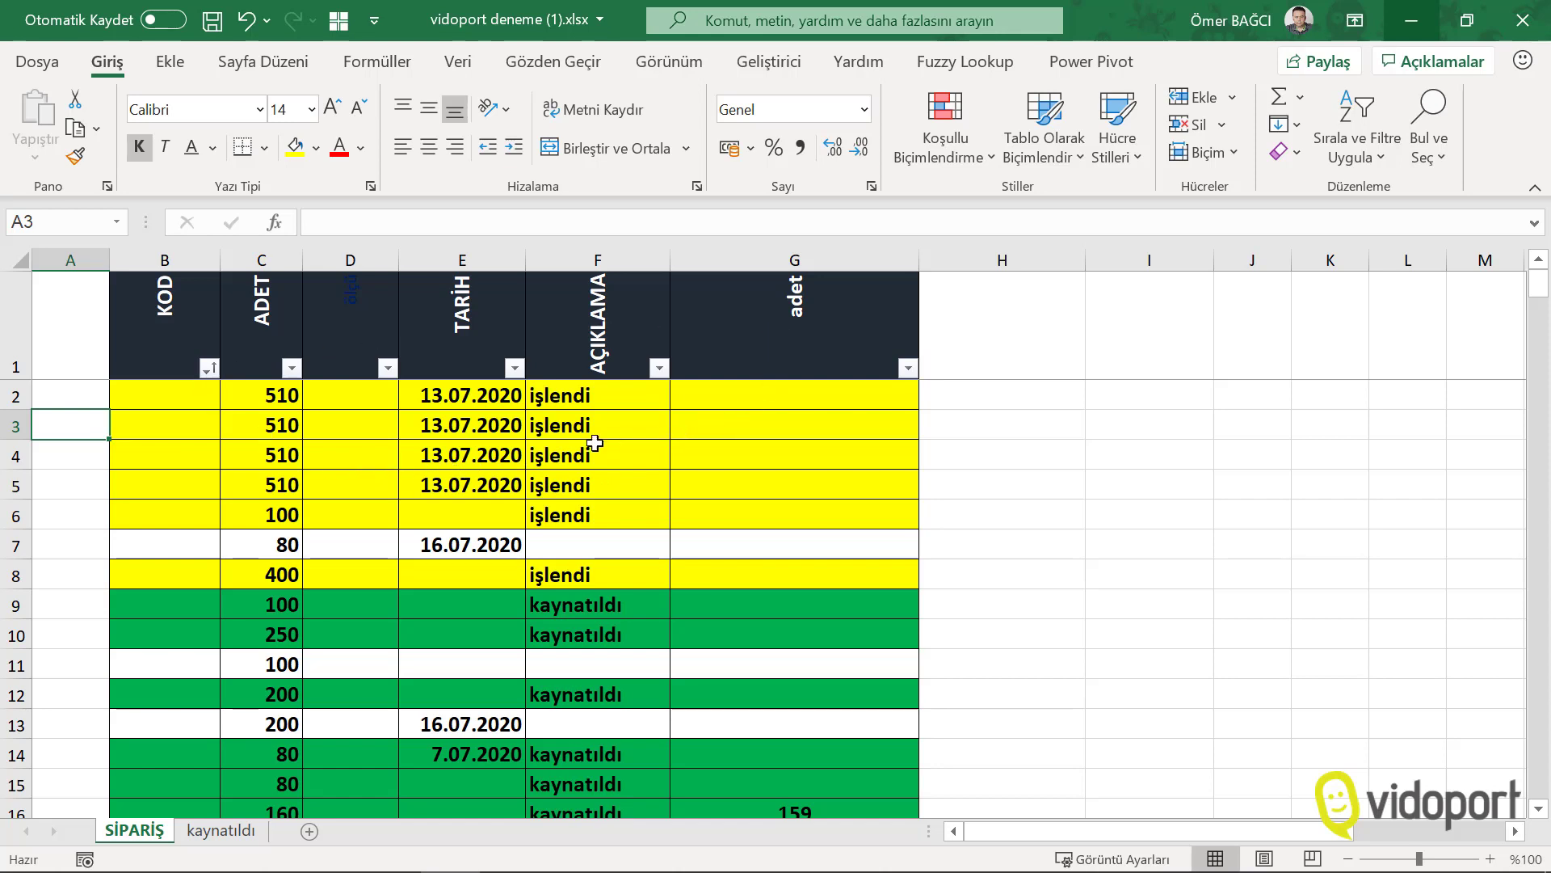
pyautogui.scroll(-2, 548, 450)
pyautogui.scroll(-3, 549, 450)
pyautogui.scroll(-4, 549, 450)
pyautogui.scroll(-7, 549, 450)
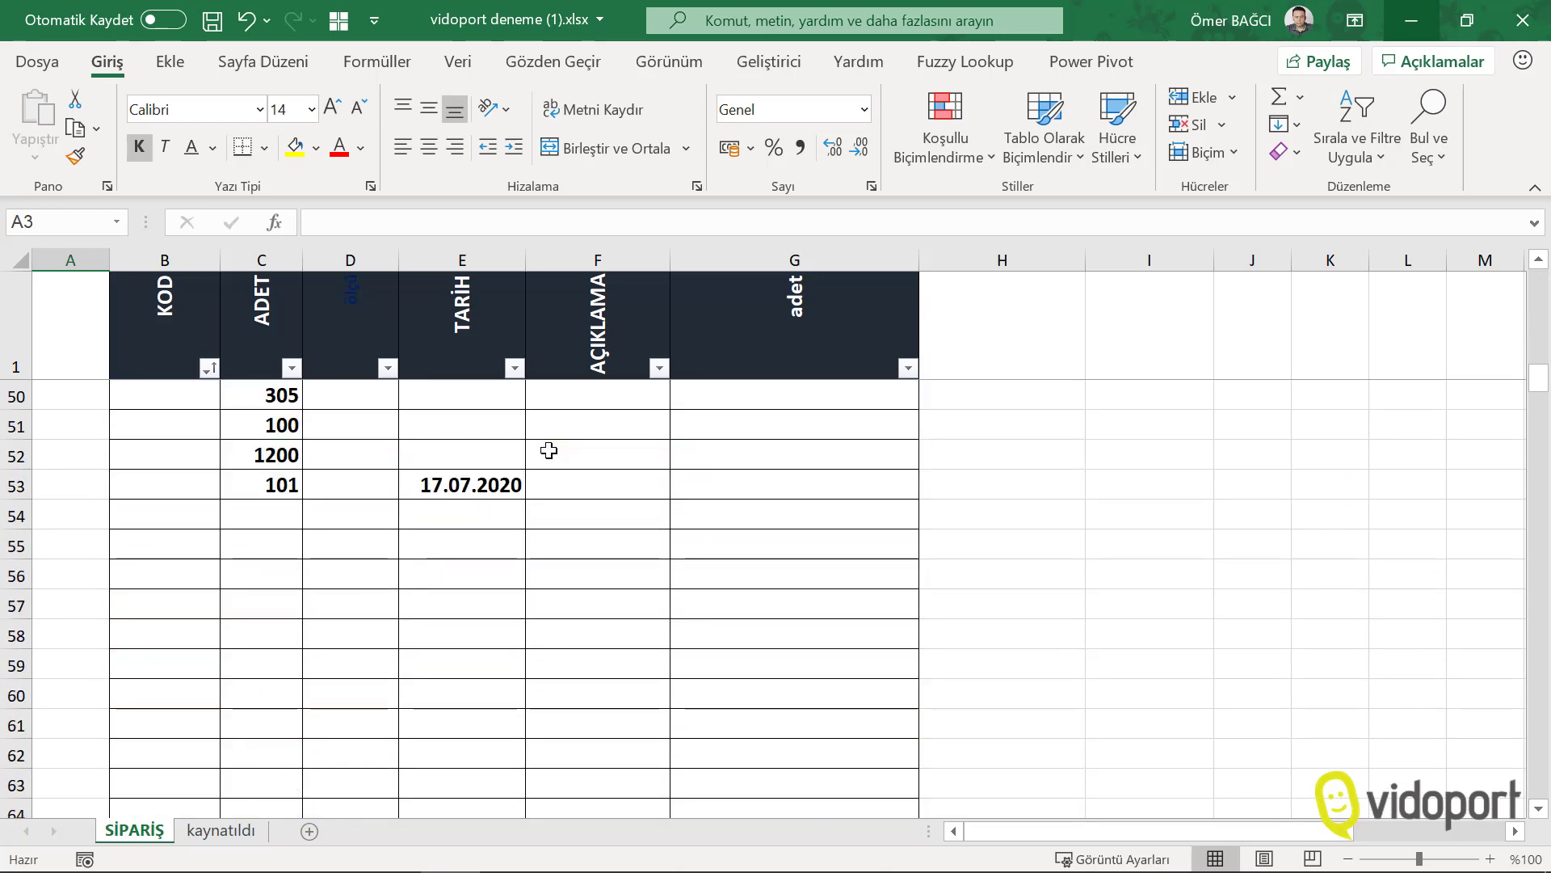
pyautogui.scroll(-4, 549, 450)
pyautogui.scroll(-8, 548, 450)
pyautogui.scroll(-6, 549, 450)
pyautogui.scroll(-9, 549, 450)
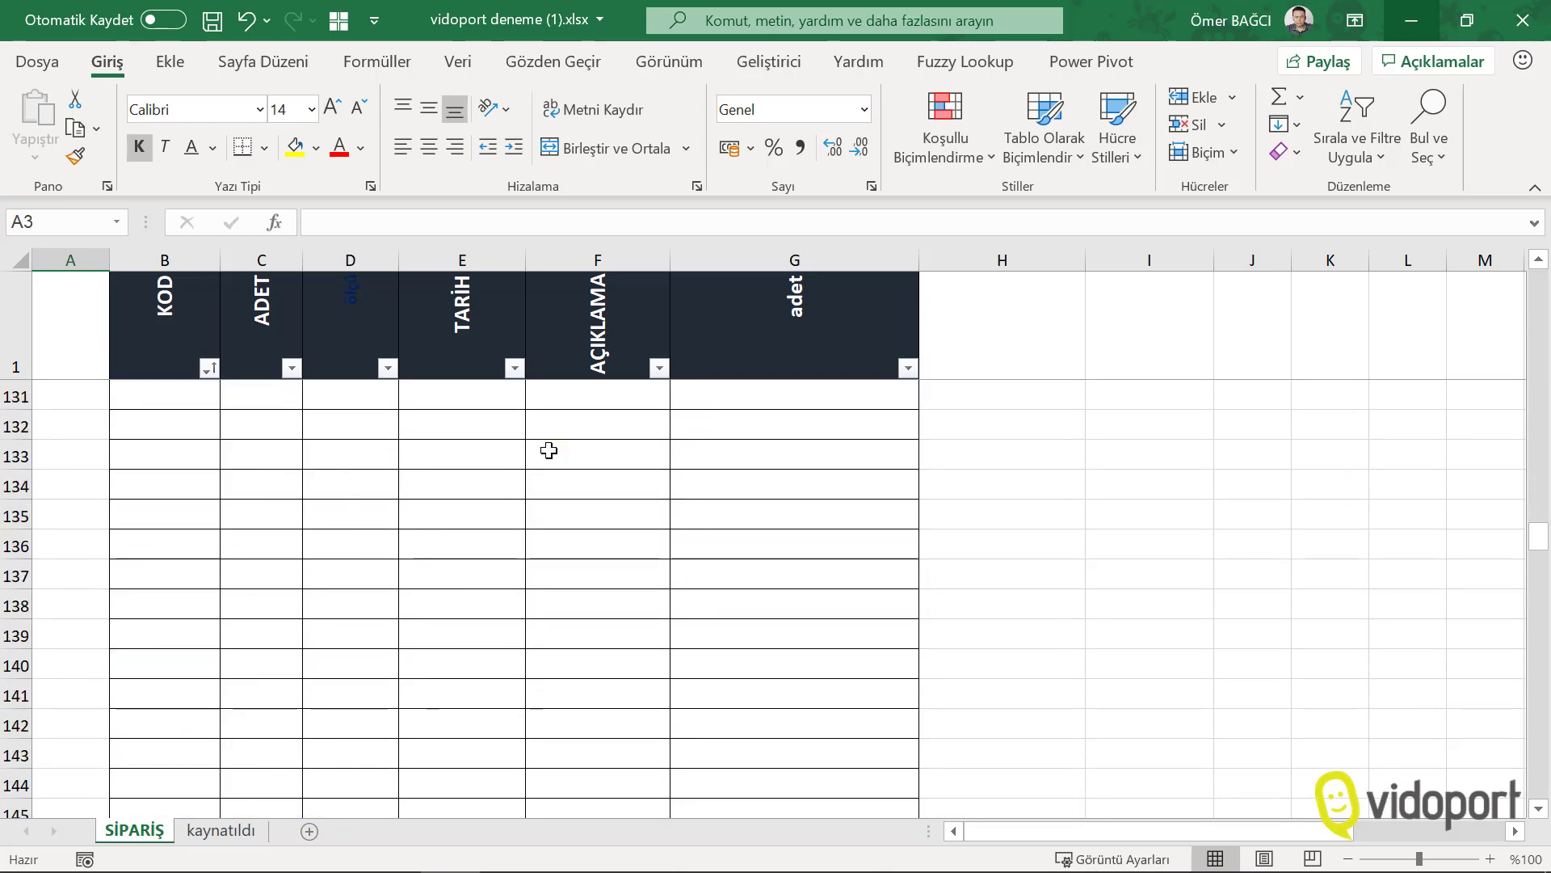
pyautogui.scroll(-7, 549, 450)
pyautogui.scroll(-9, 549, 450)
# Jump to the sheet's last row to inspect the bordered cells, then return to the KOD header.
pyautogui.click(401, 564)
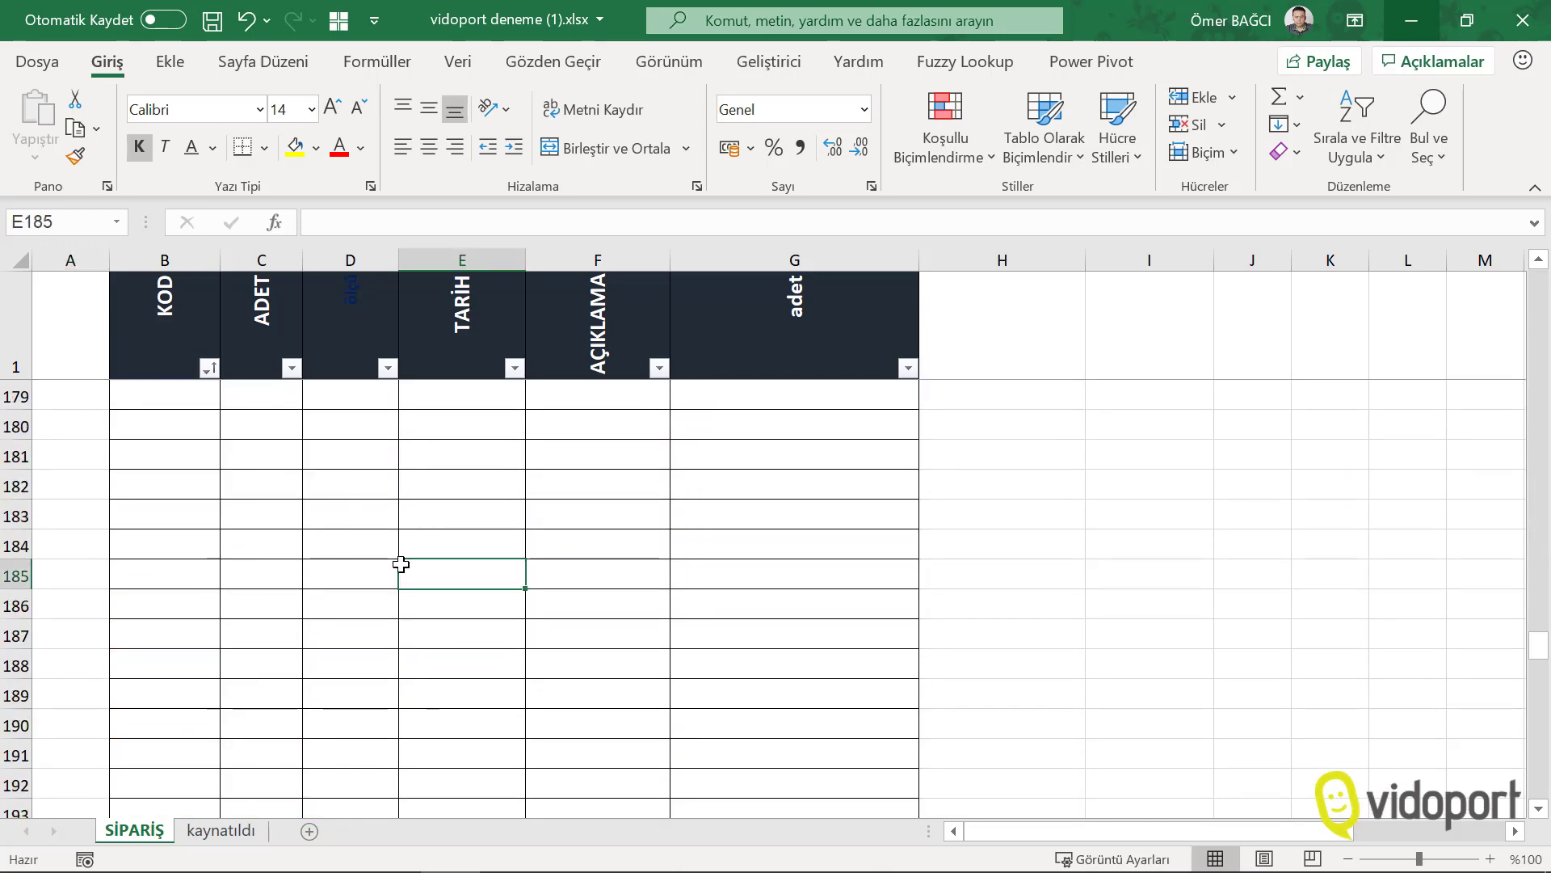
pyautogui.hotkey('ctrl', 'Down')
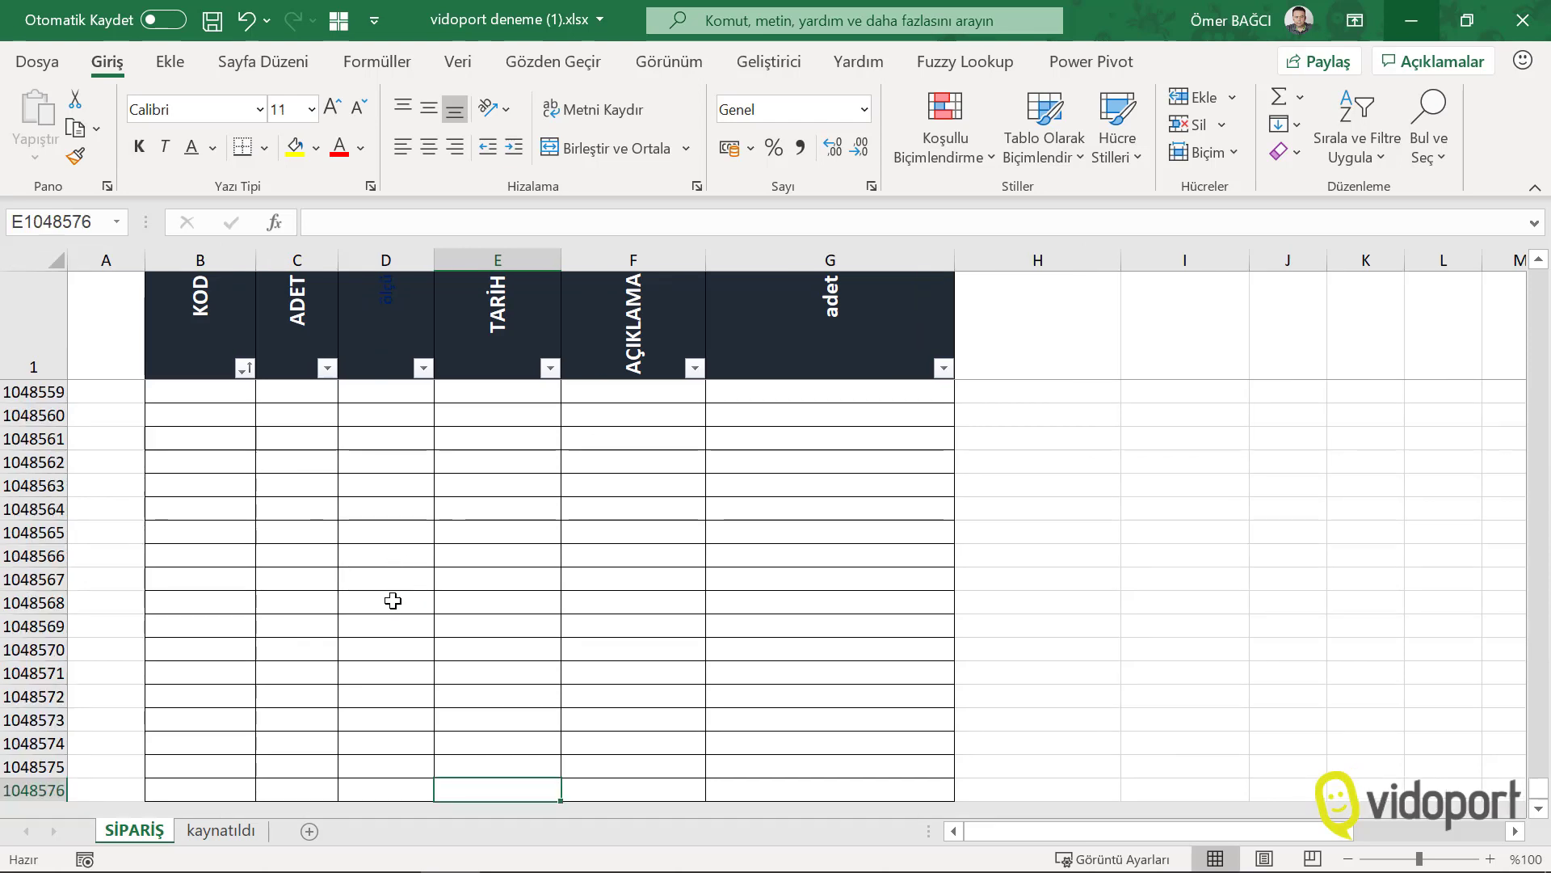
pyautogui.scroll(-1, 285, 682)
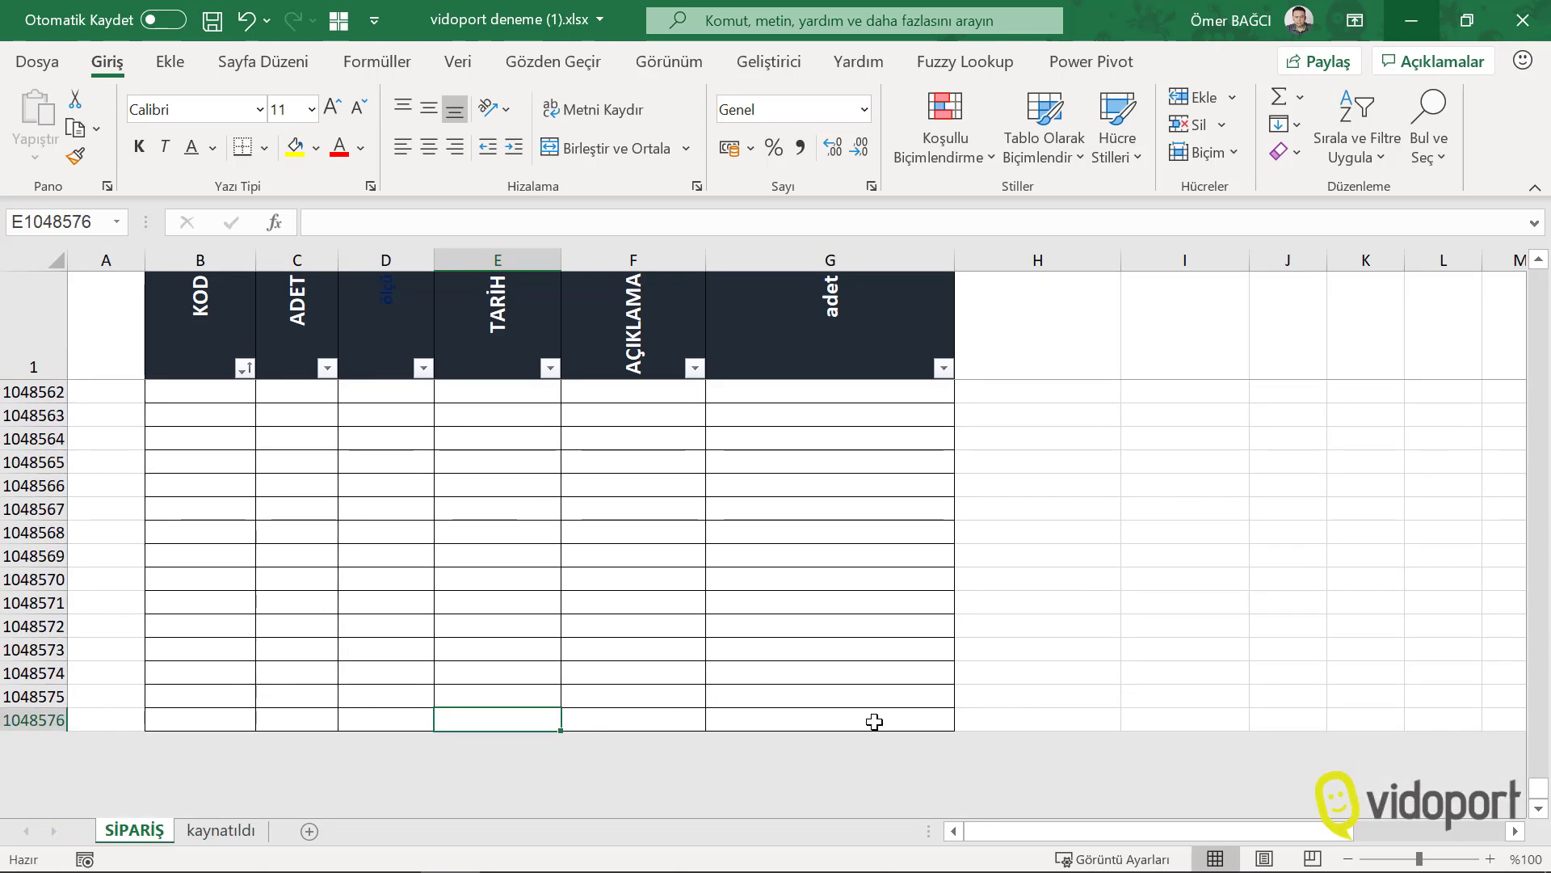
pyautogui.moveTo(874, 721); pyautogui.dragTo(306, 683)
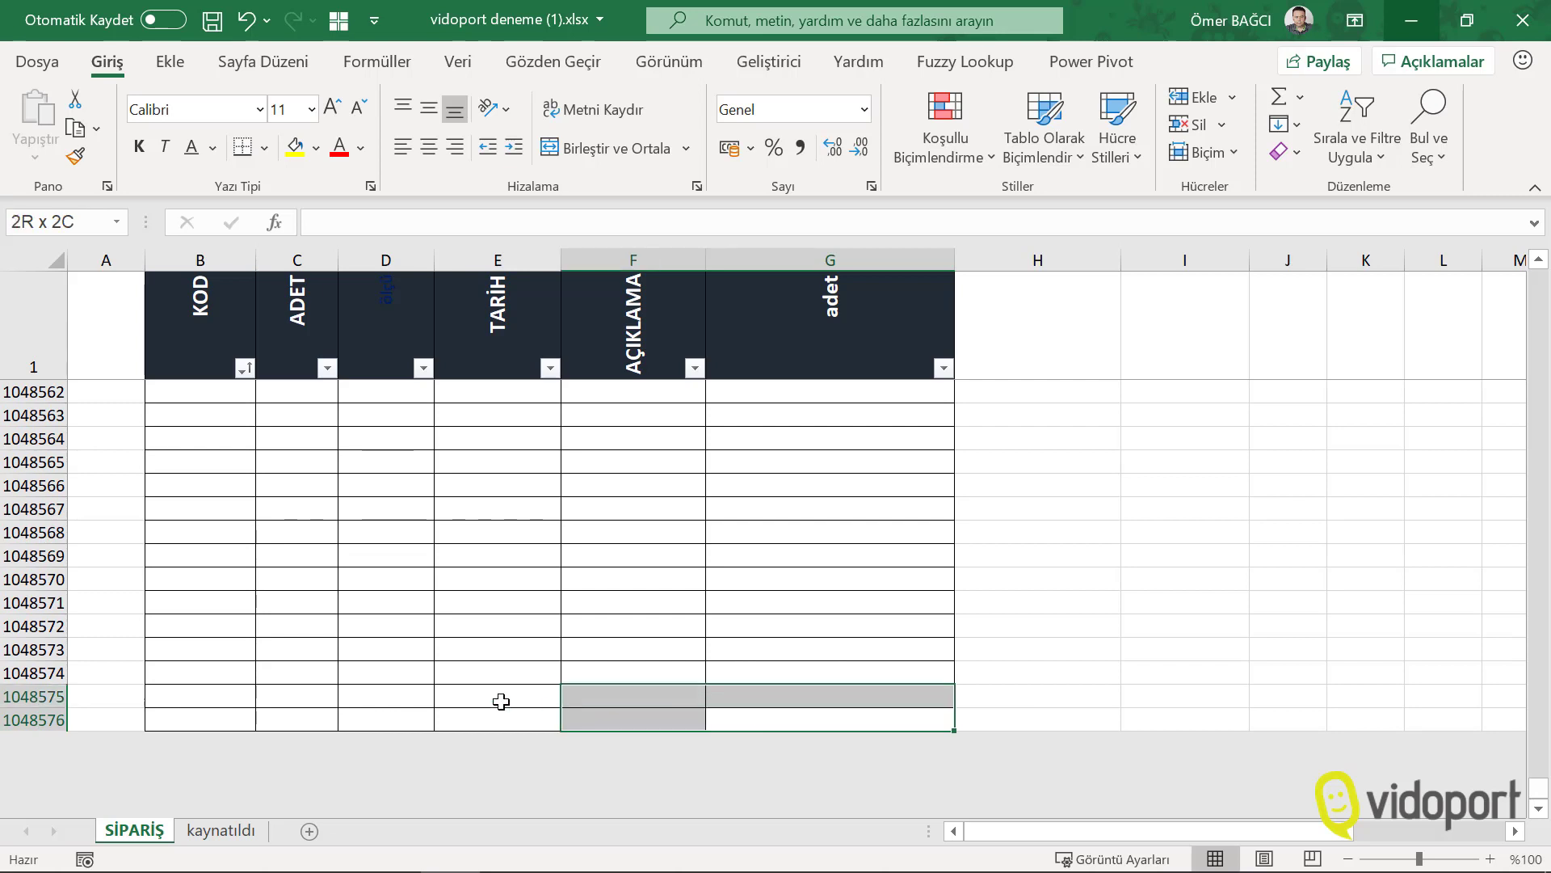
pyautogui.click(219, 714)
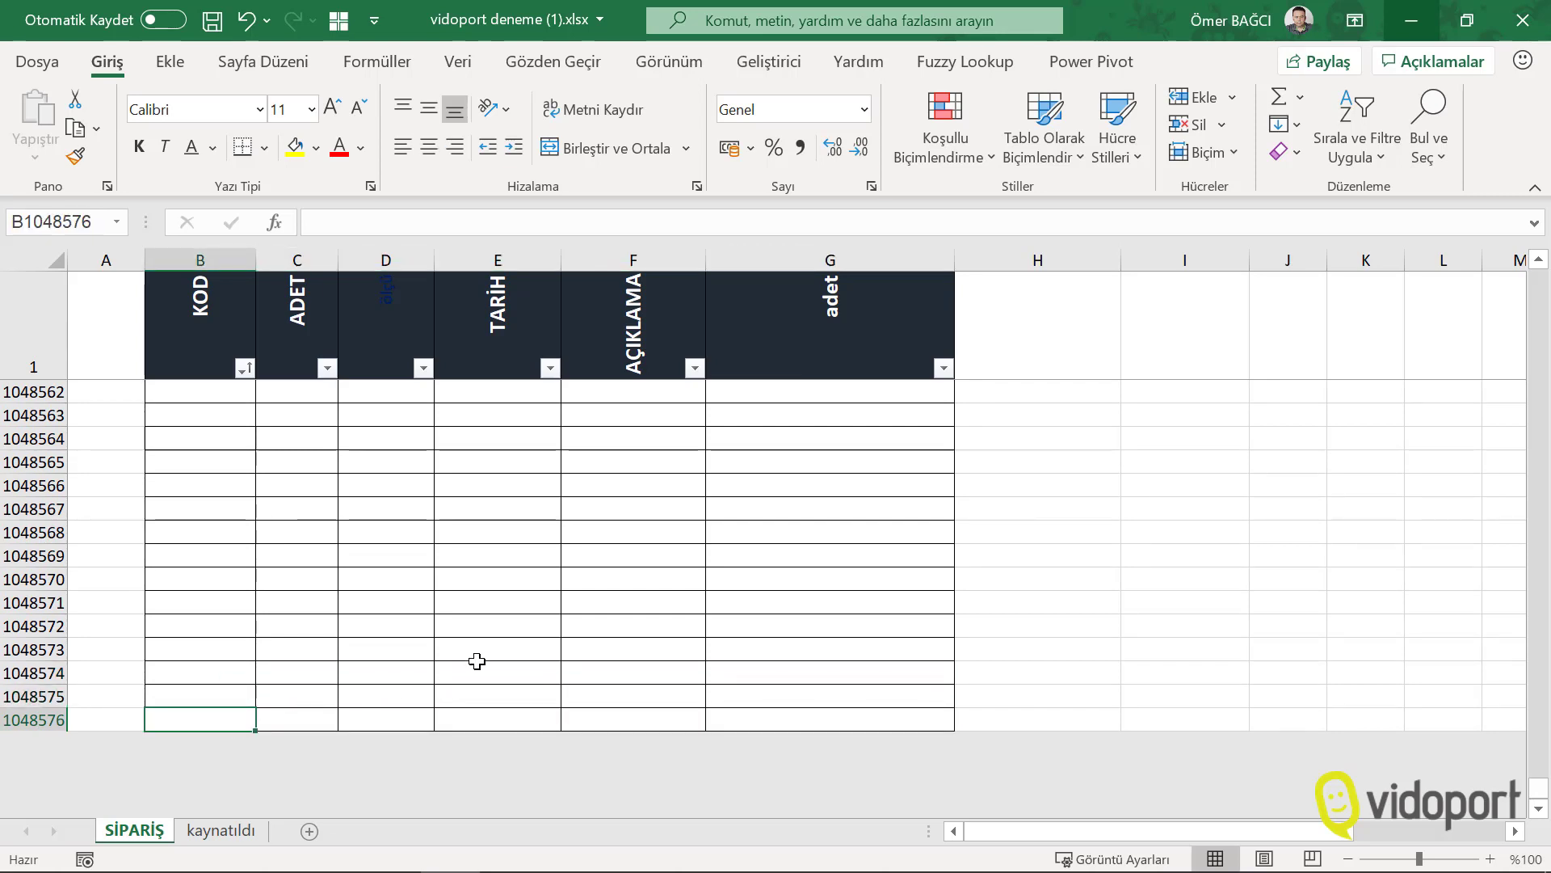
pyautogui.hotkey('ctrl', 'Up')
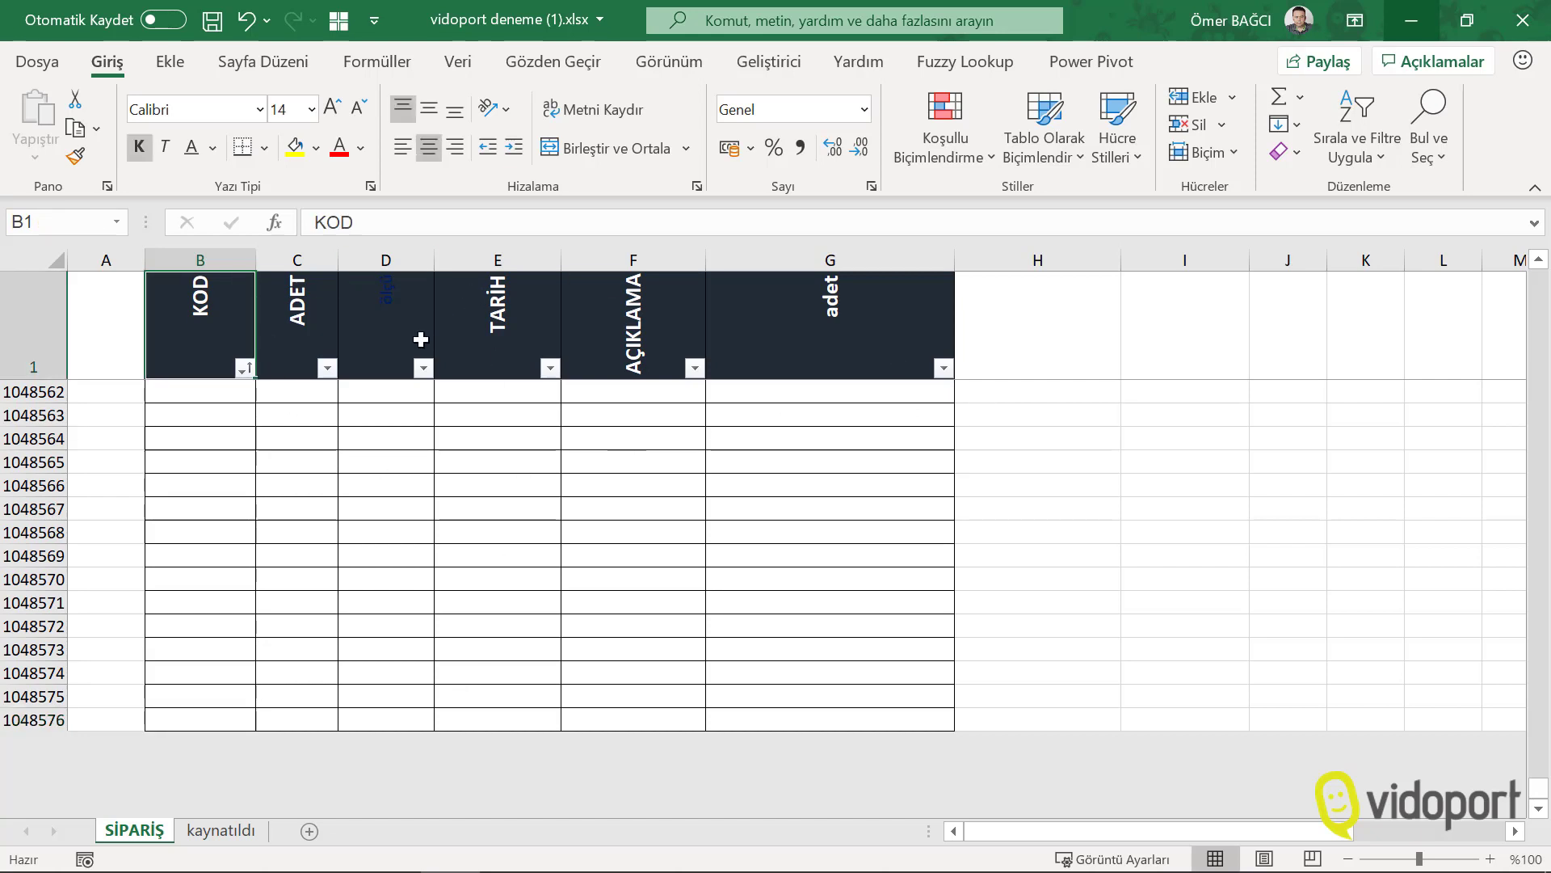
# Remove all cell borders from columns B through G.
pyautogui.scroll(3, 421, 339)
pyautogui.scroll(1, 421, 339)
pyautogui.moveTo(200, 259); pyautogui.dragTo(933, 253)
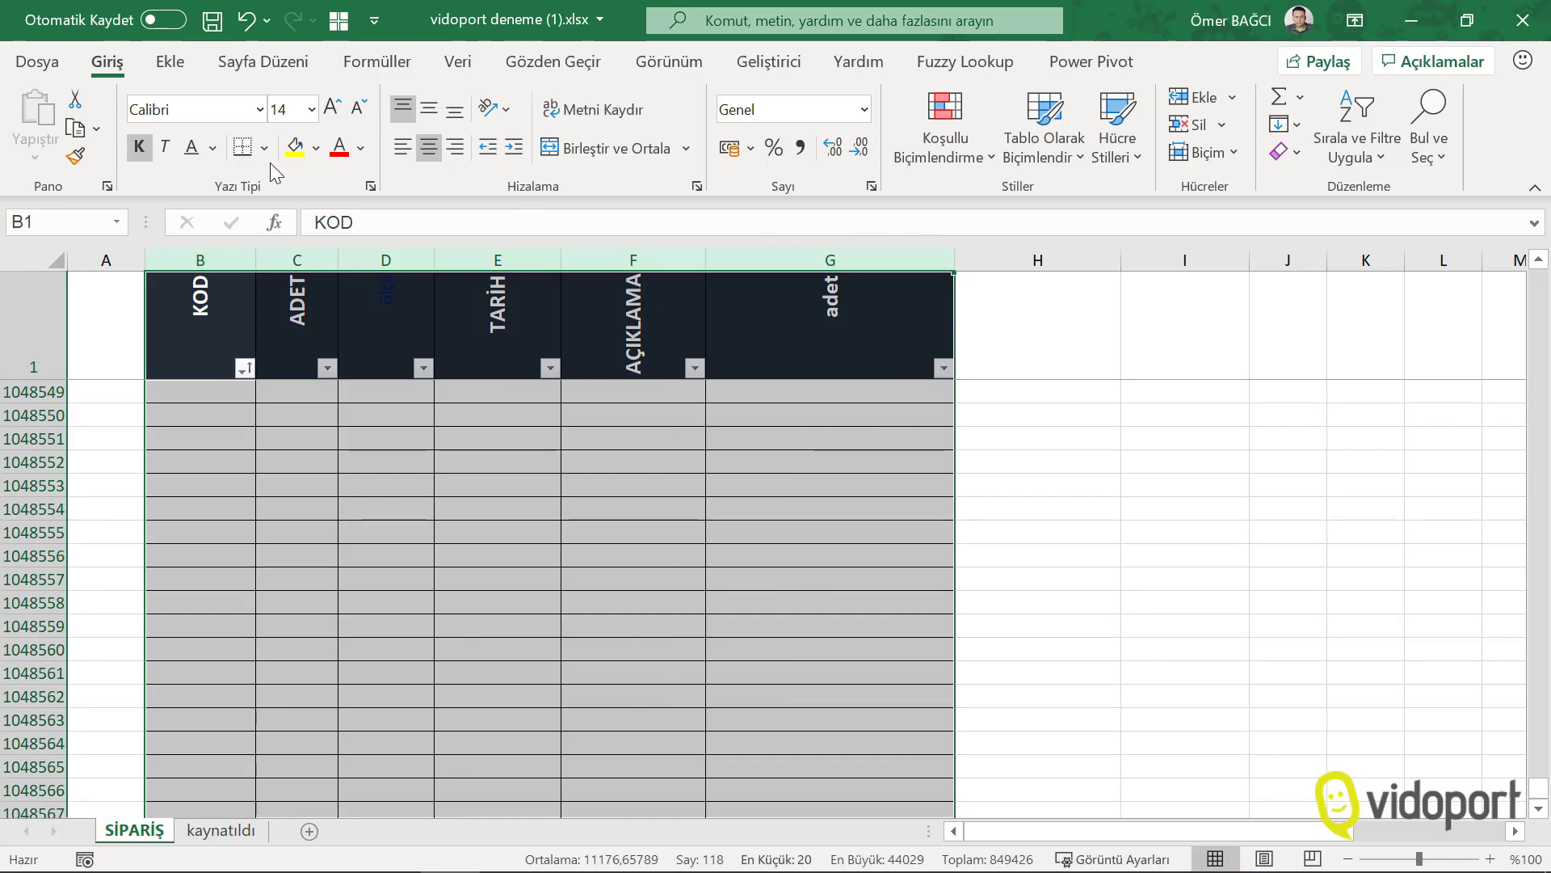
pyautogui.click(242, 148)
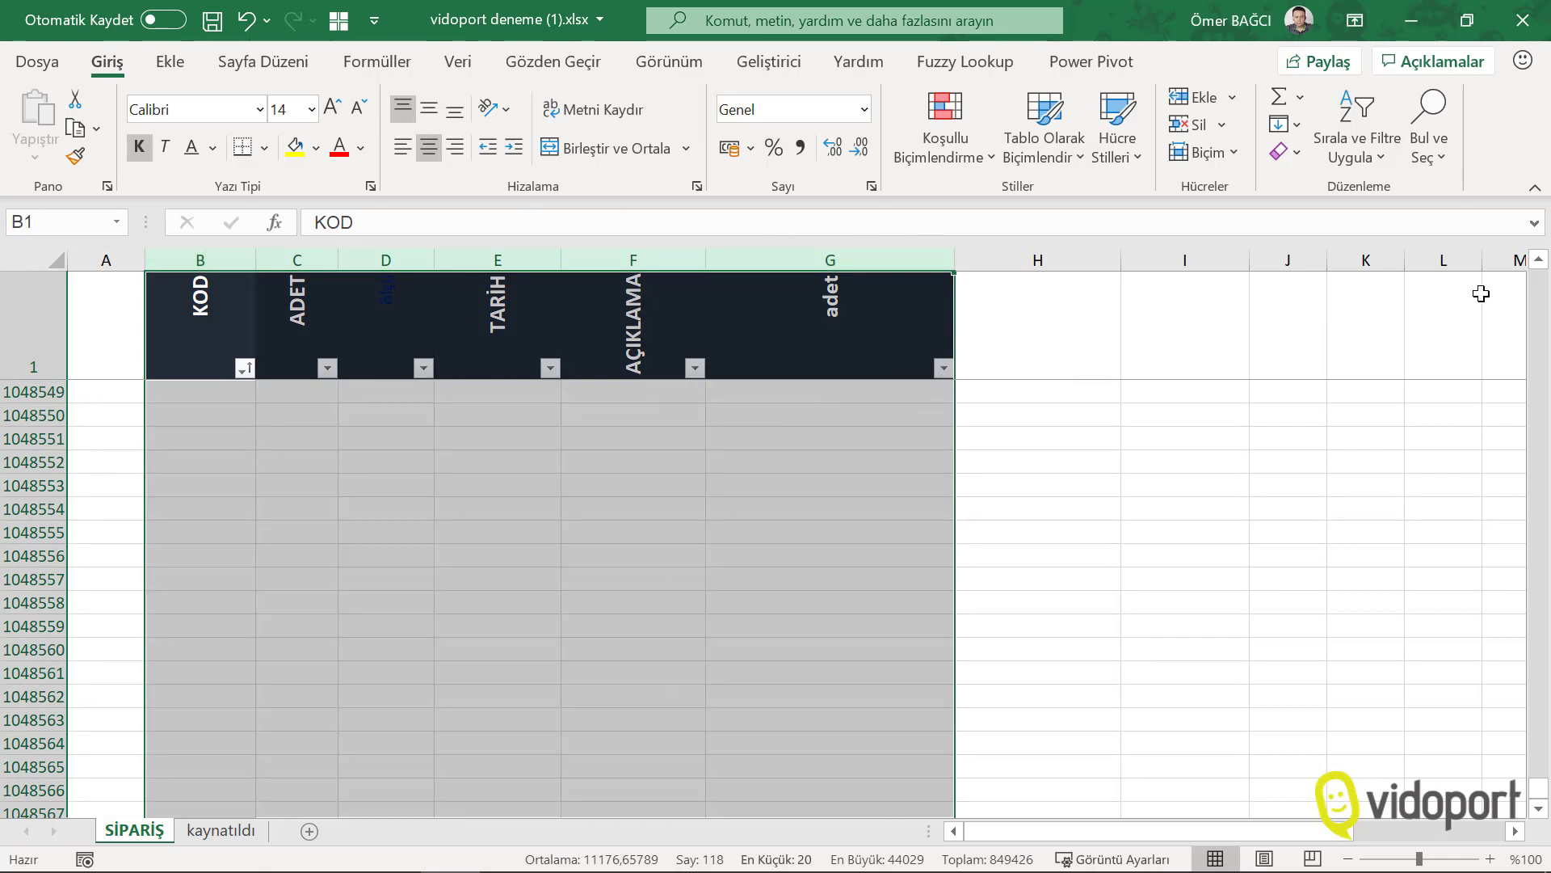
# Select the table's data rows and set their fill colour to No Fill.
pyautogui.click(392, 325)
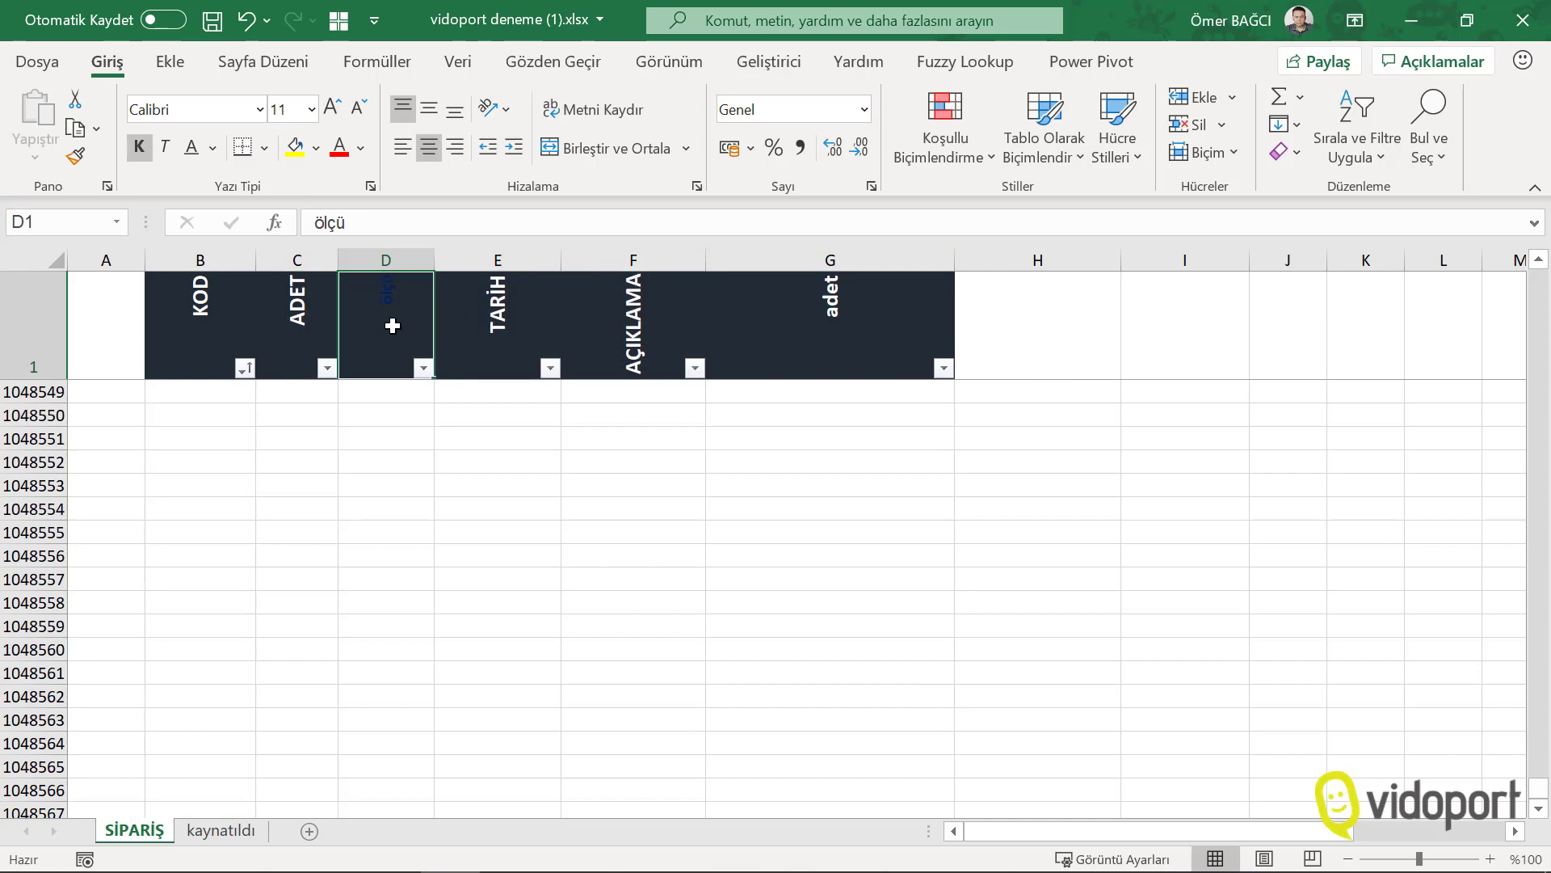
pyautogui.press('Down')
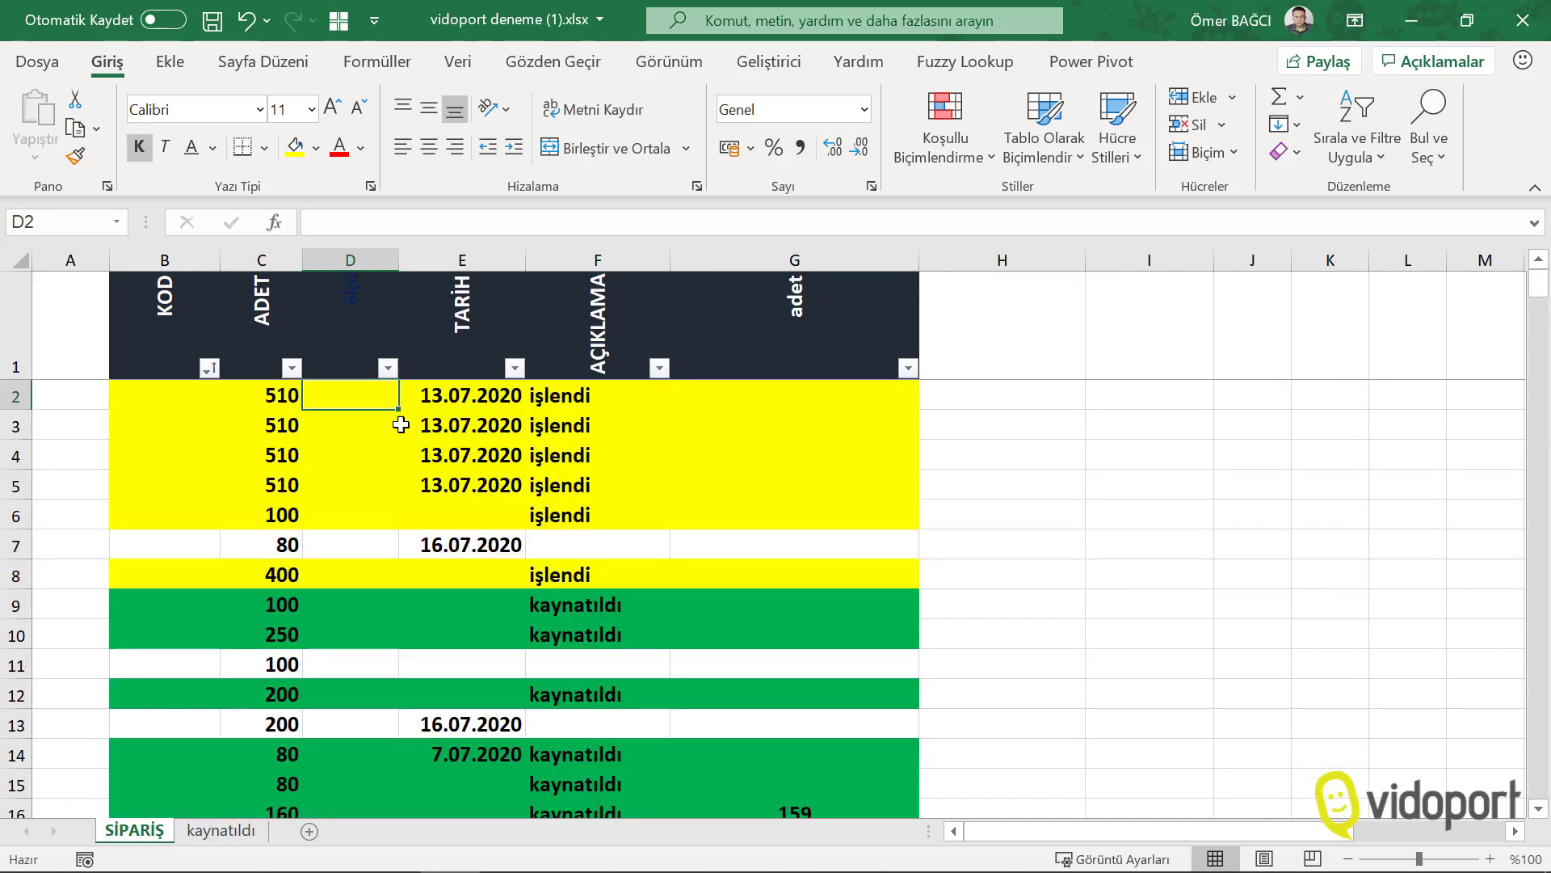
pyautogui.click(401, 427)
pyautogui.hotkey('ctrl', 'a')
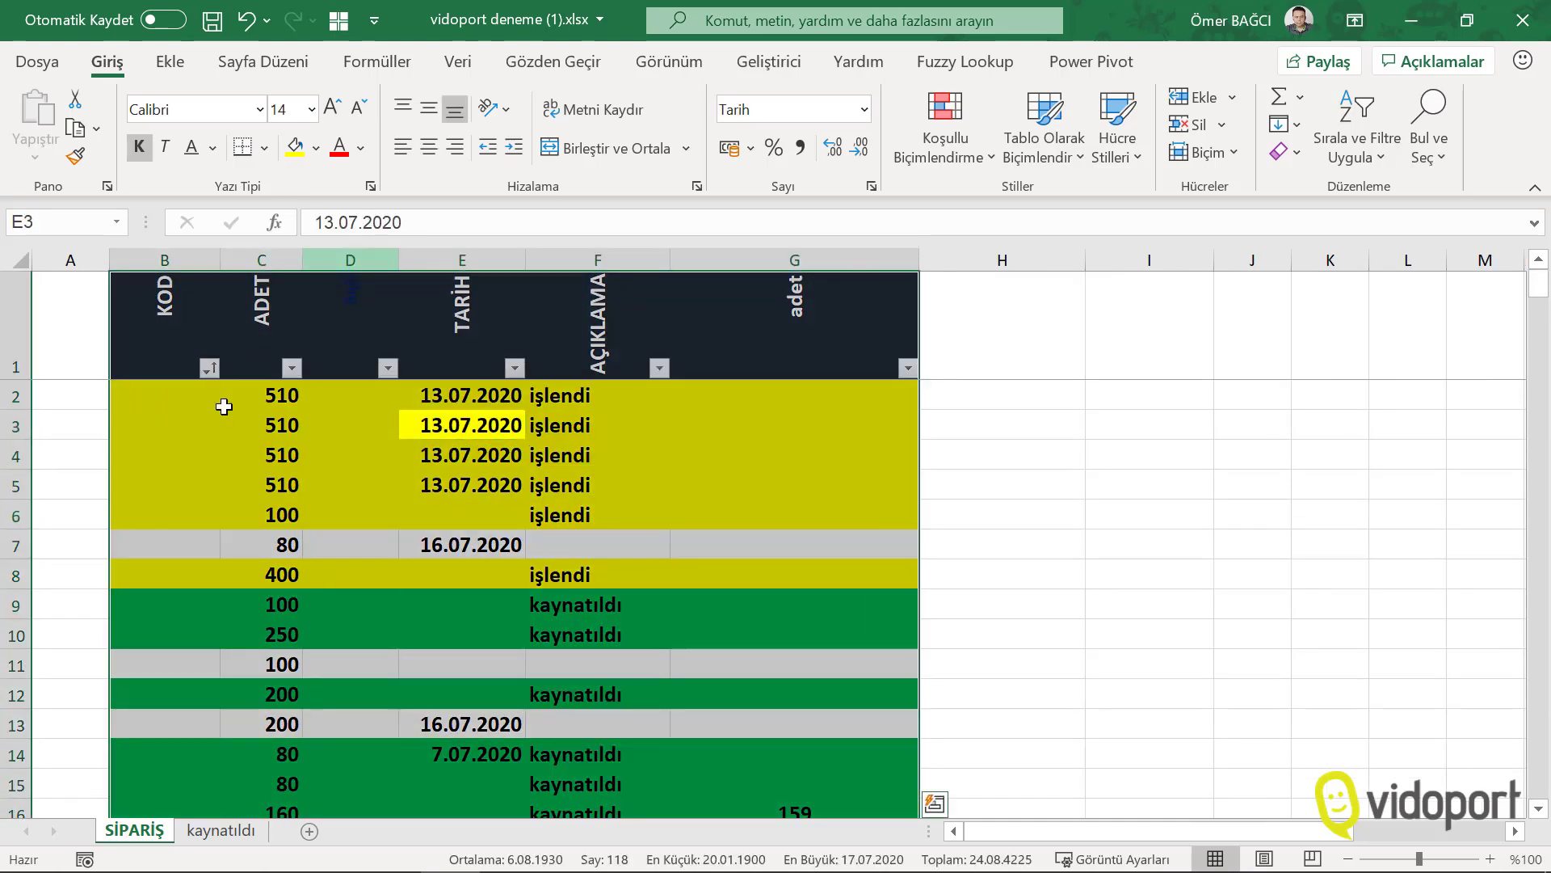
pyautogui.moveTo(166, 400)
pyautogui.mouseDown()
pyautogui.moveTo(962, 527)
pyautogui.moveTo(856, 868)
pyautogui.moveTo(832, 723)
pyautogui.mouseUp()
pyautogui.click(317, 155)
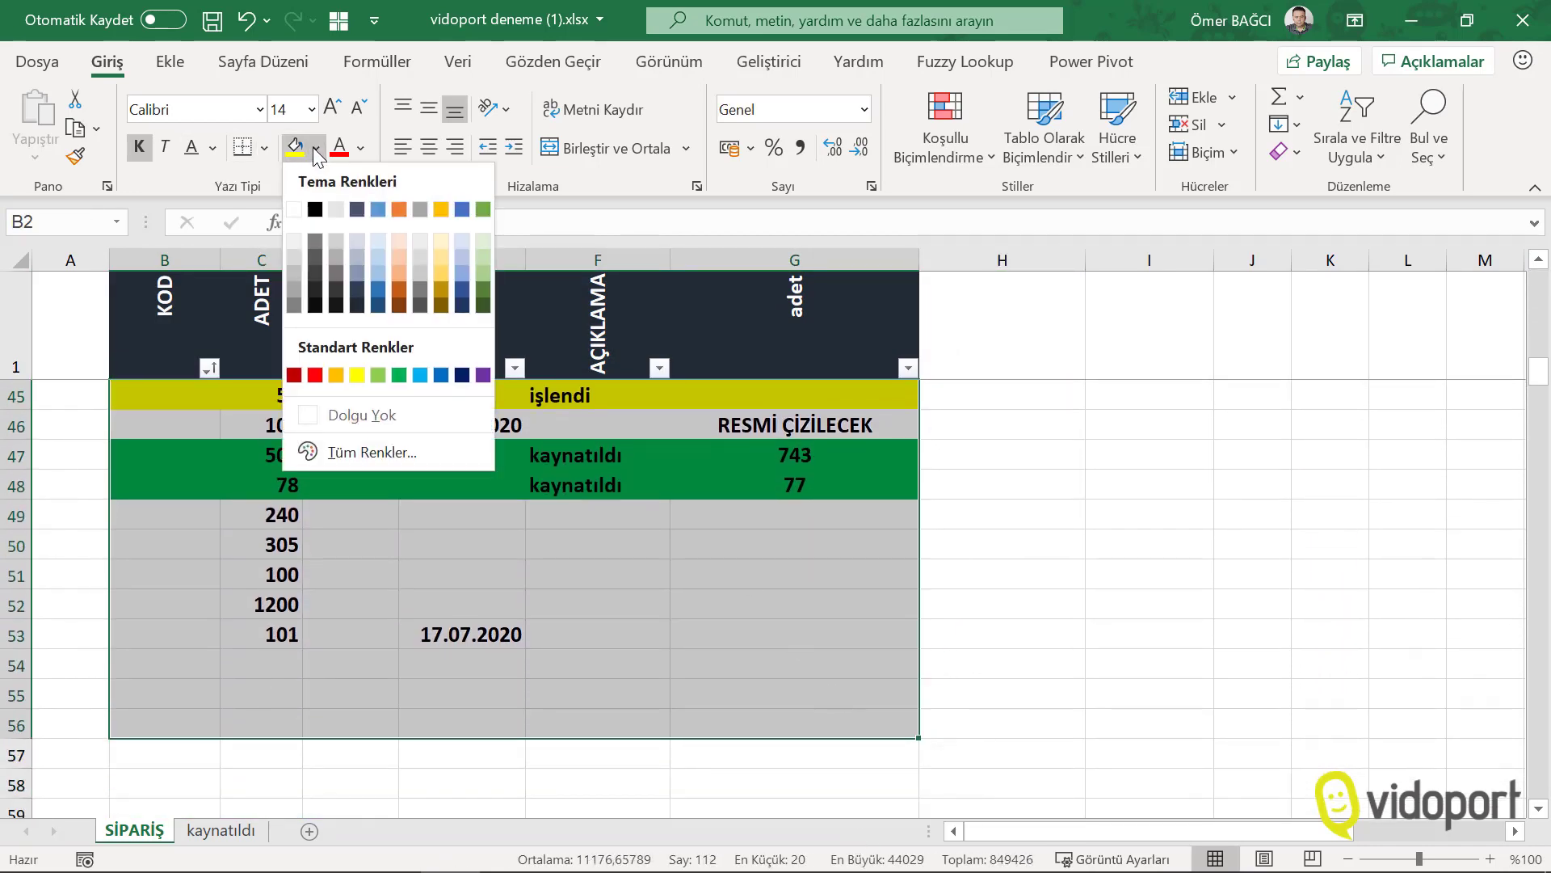
pyautogui.click(331, 414)
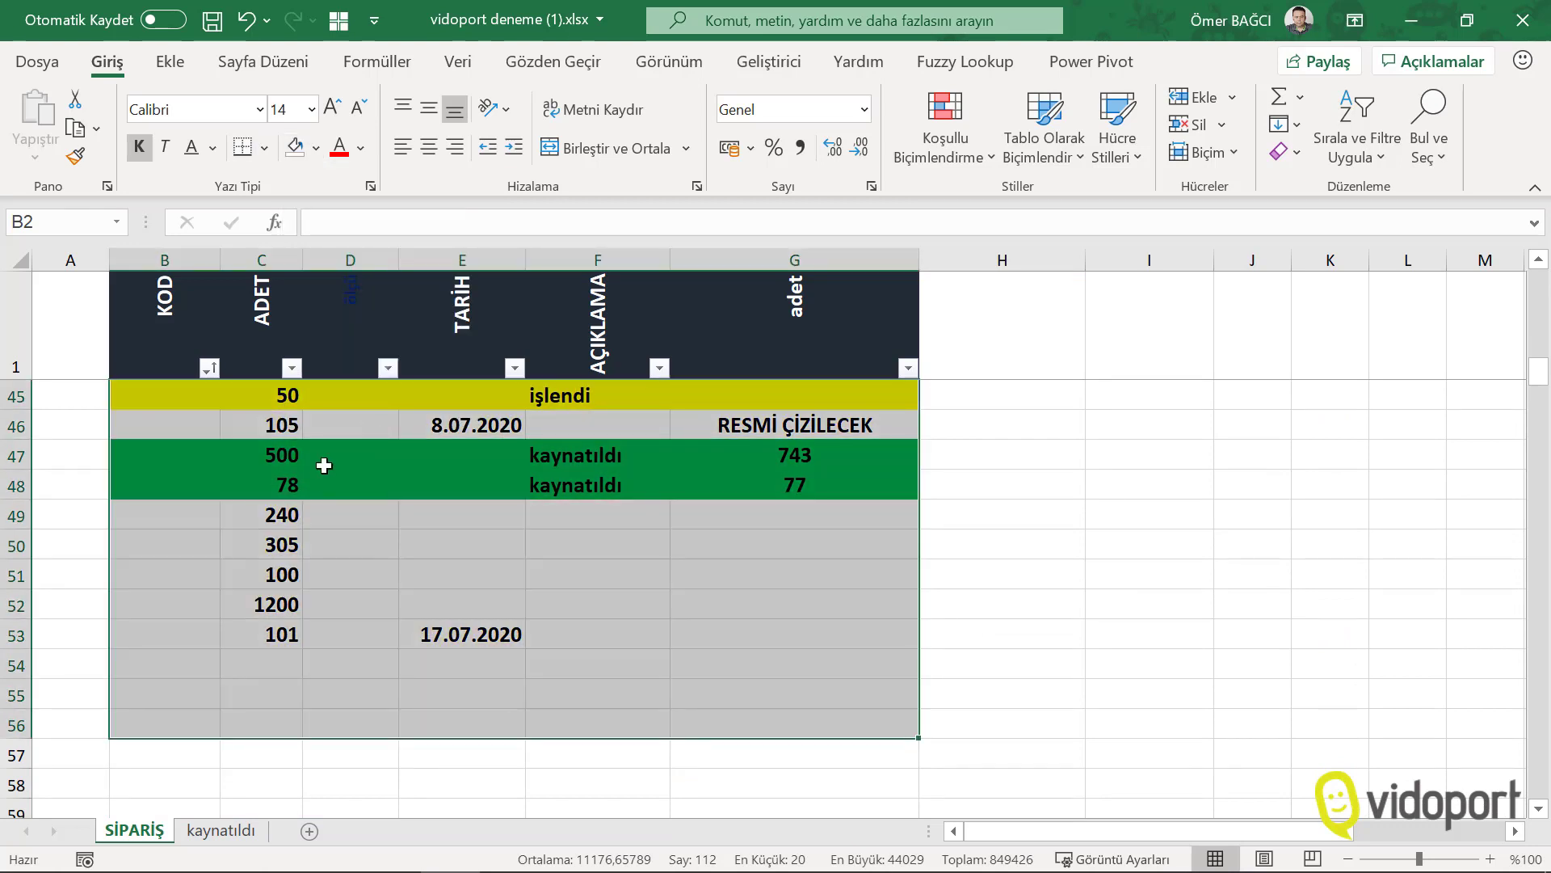
pyautogui.click(316, 147)
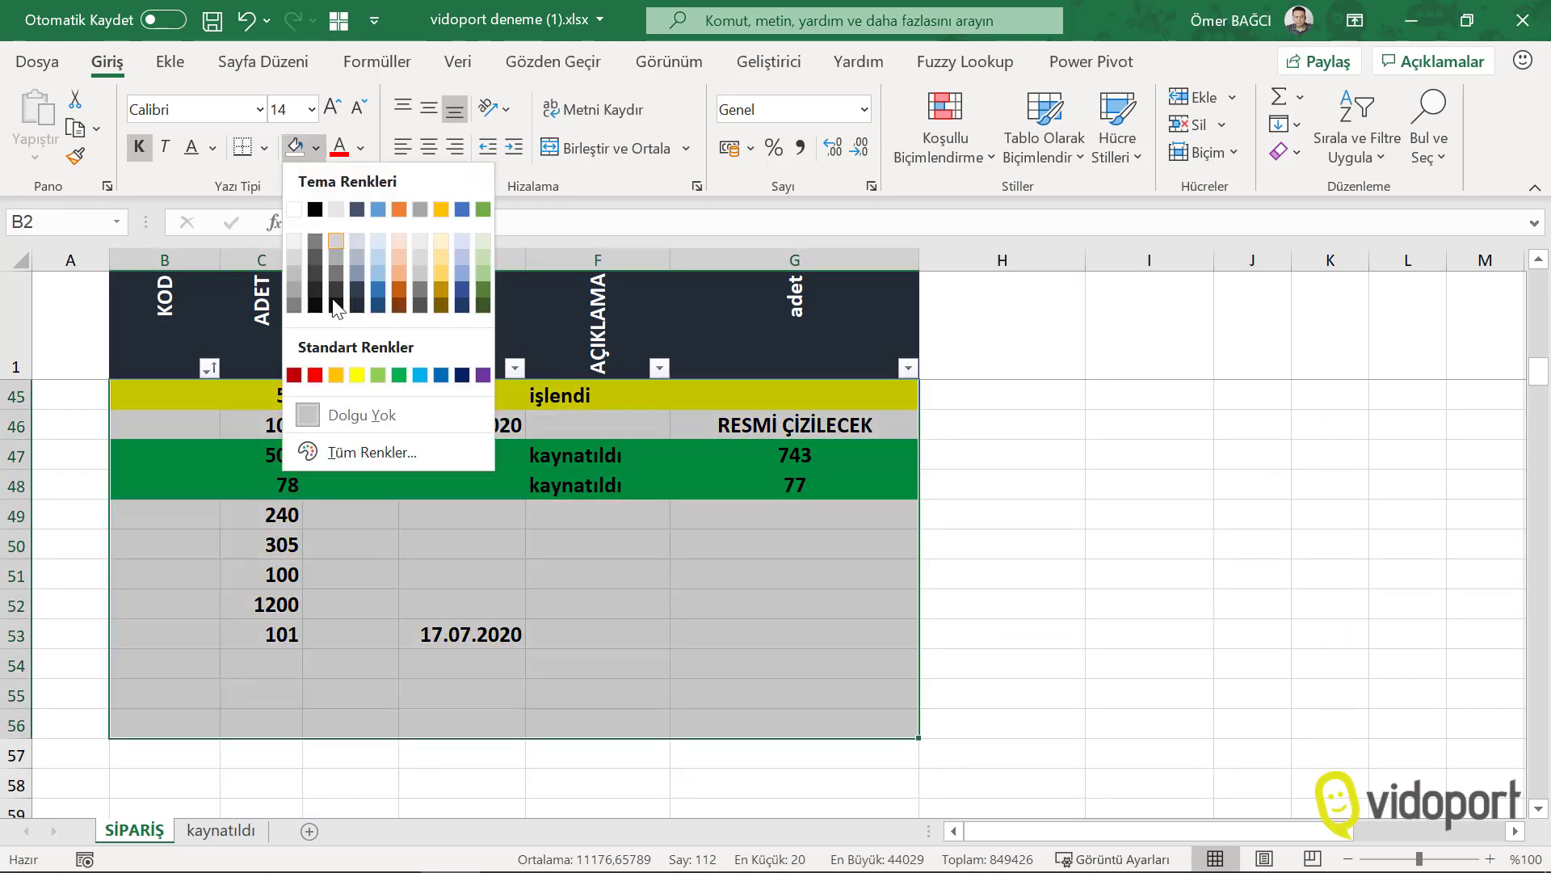
pyautogui.click(342, 423)
# Delete the işlendi and kaynatıldı highlighting rules in Manage Rules, then select F48 and scroll to the top.
pyautogui.click(937, 150)
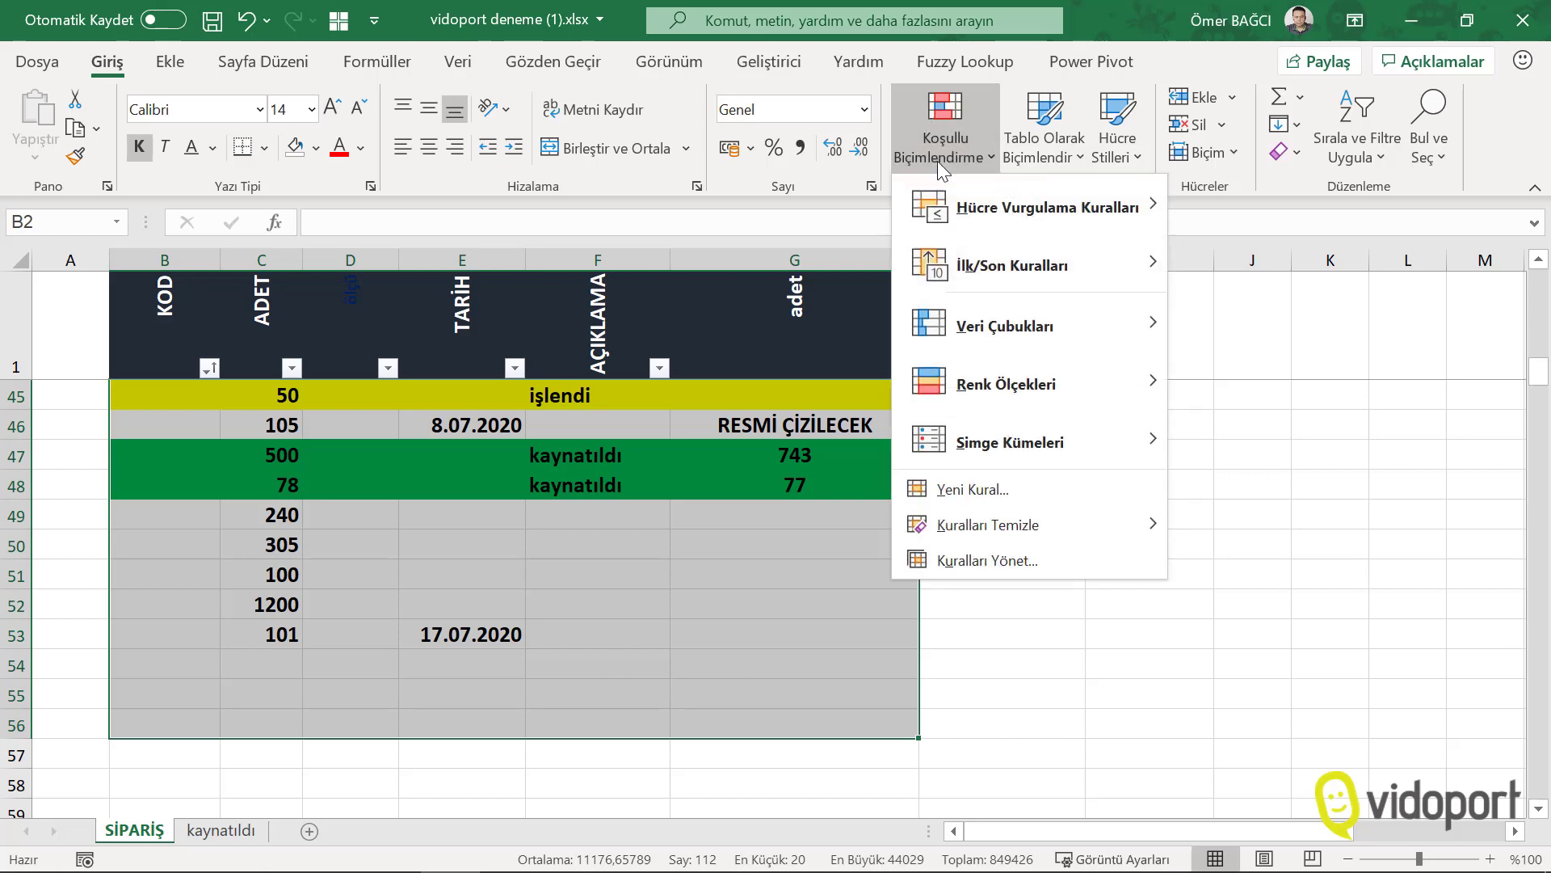
pyautogui.click(987, 560)
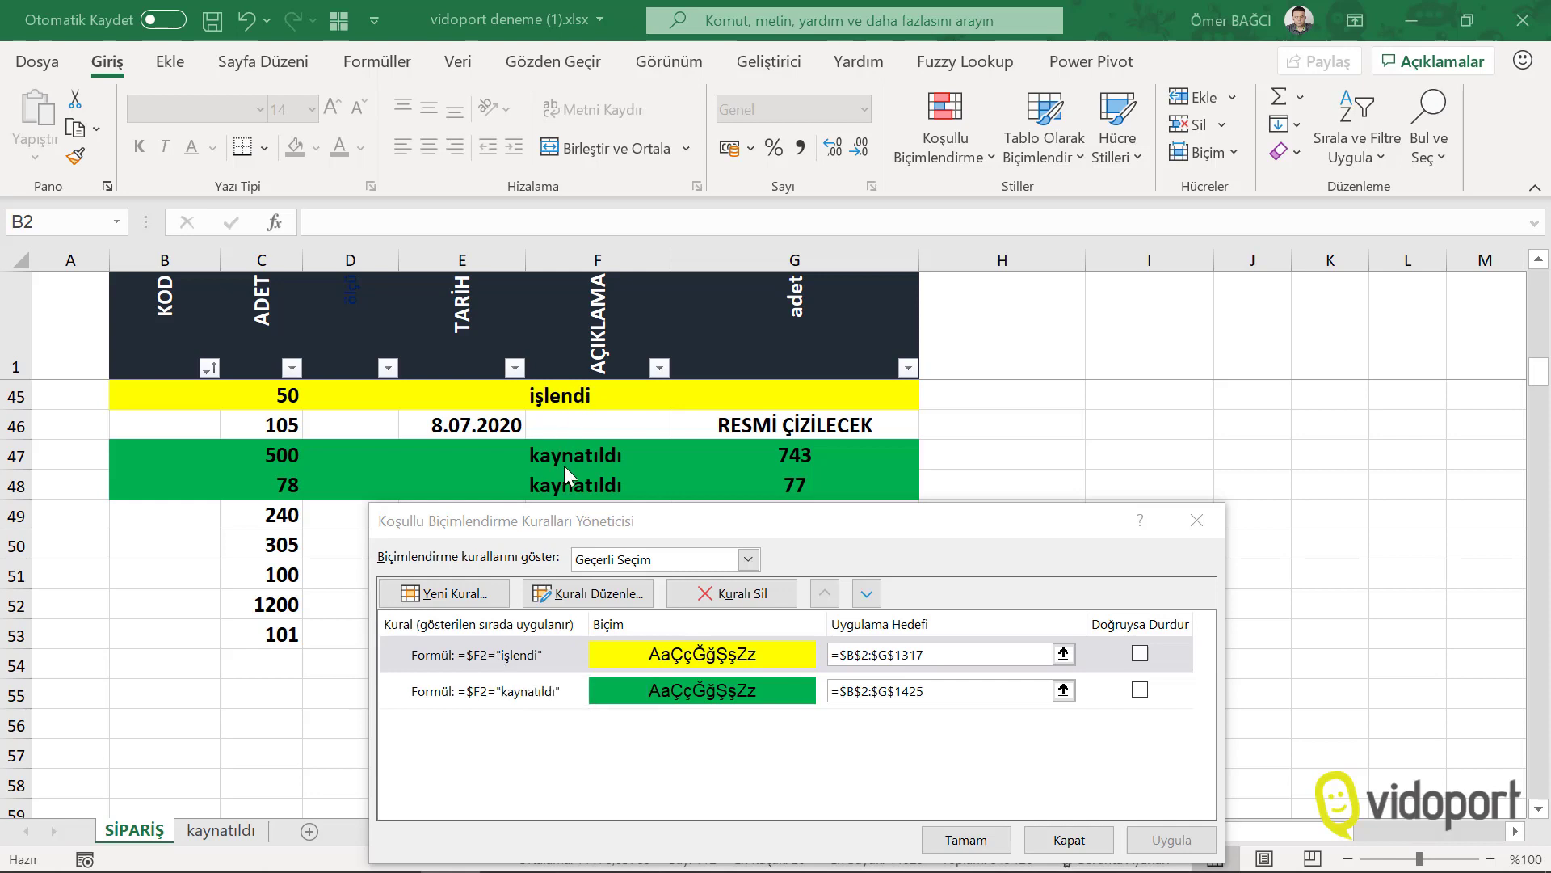
pyautogui.click(733, 597)
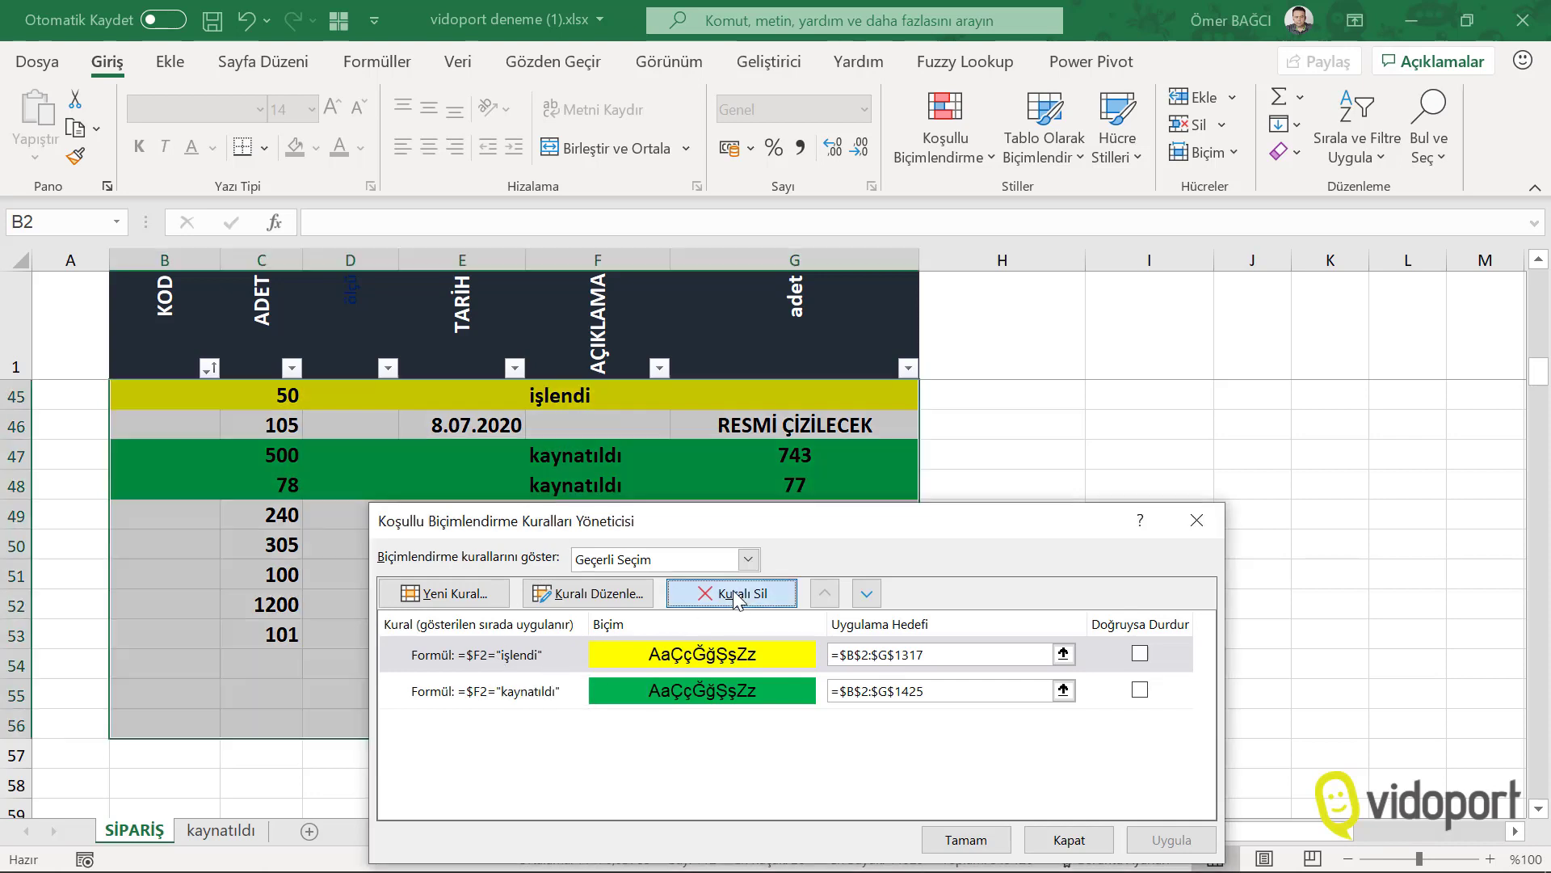
pyautogui.click(732, 596)
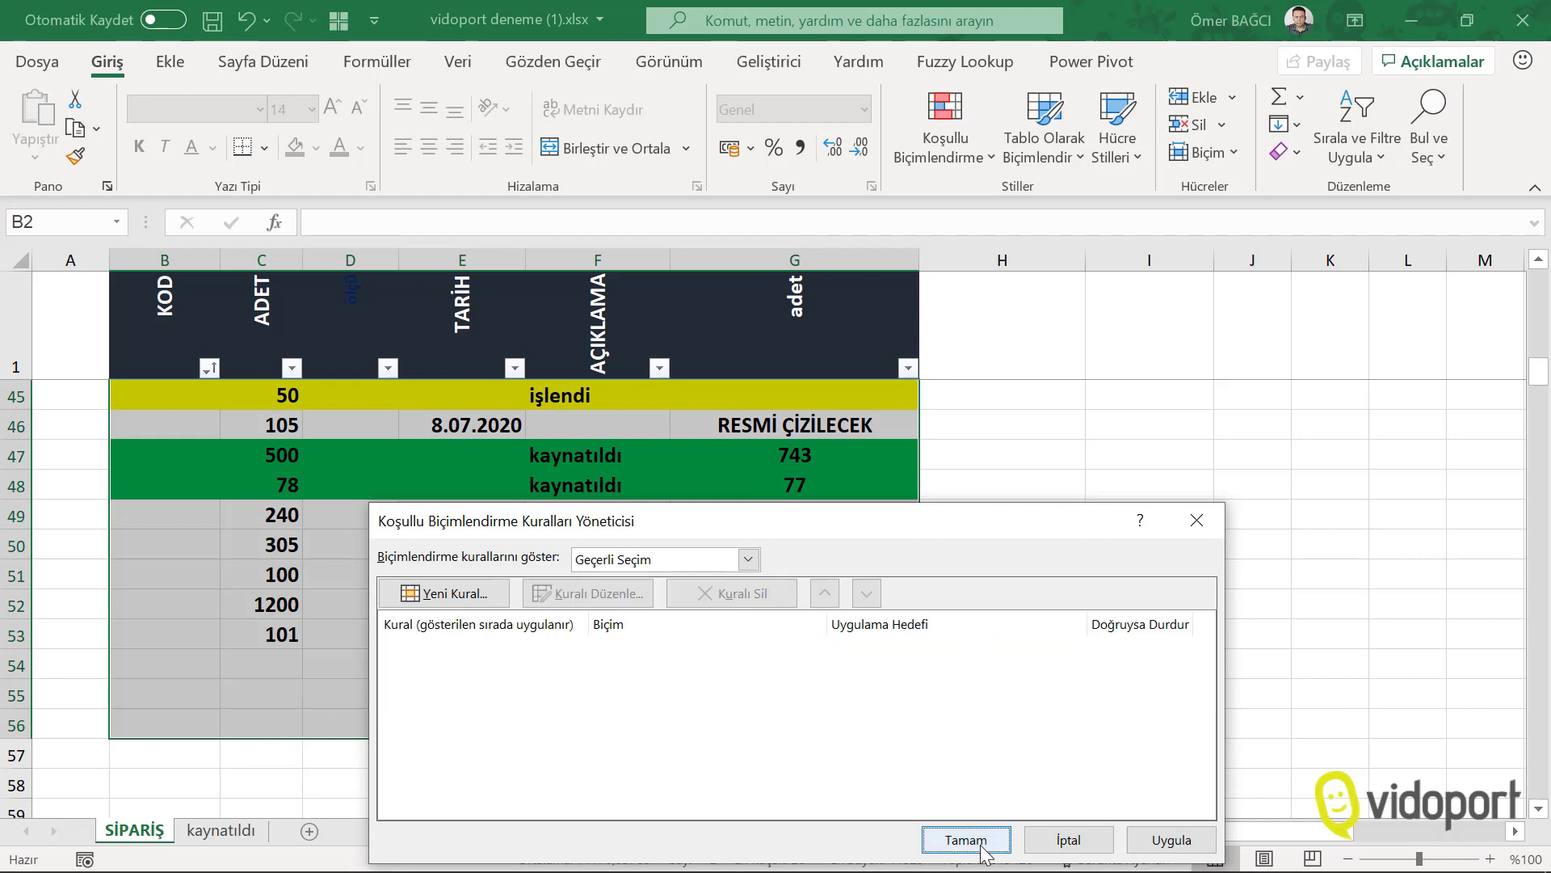
pyautogui.click(941, 839)
pyautogui.click(598, 484)
pyautogui.scroll(6, 596, 485)
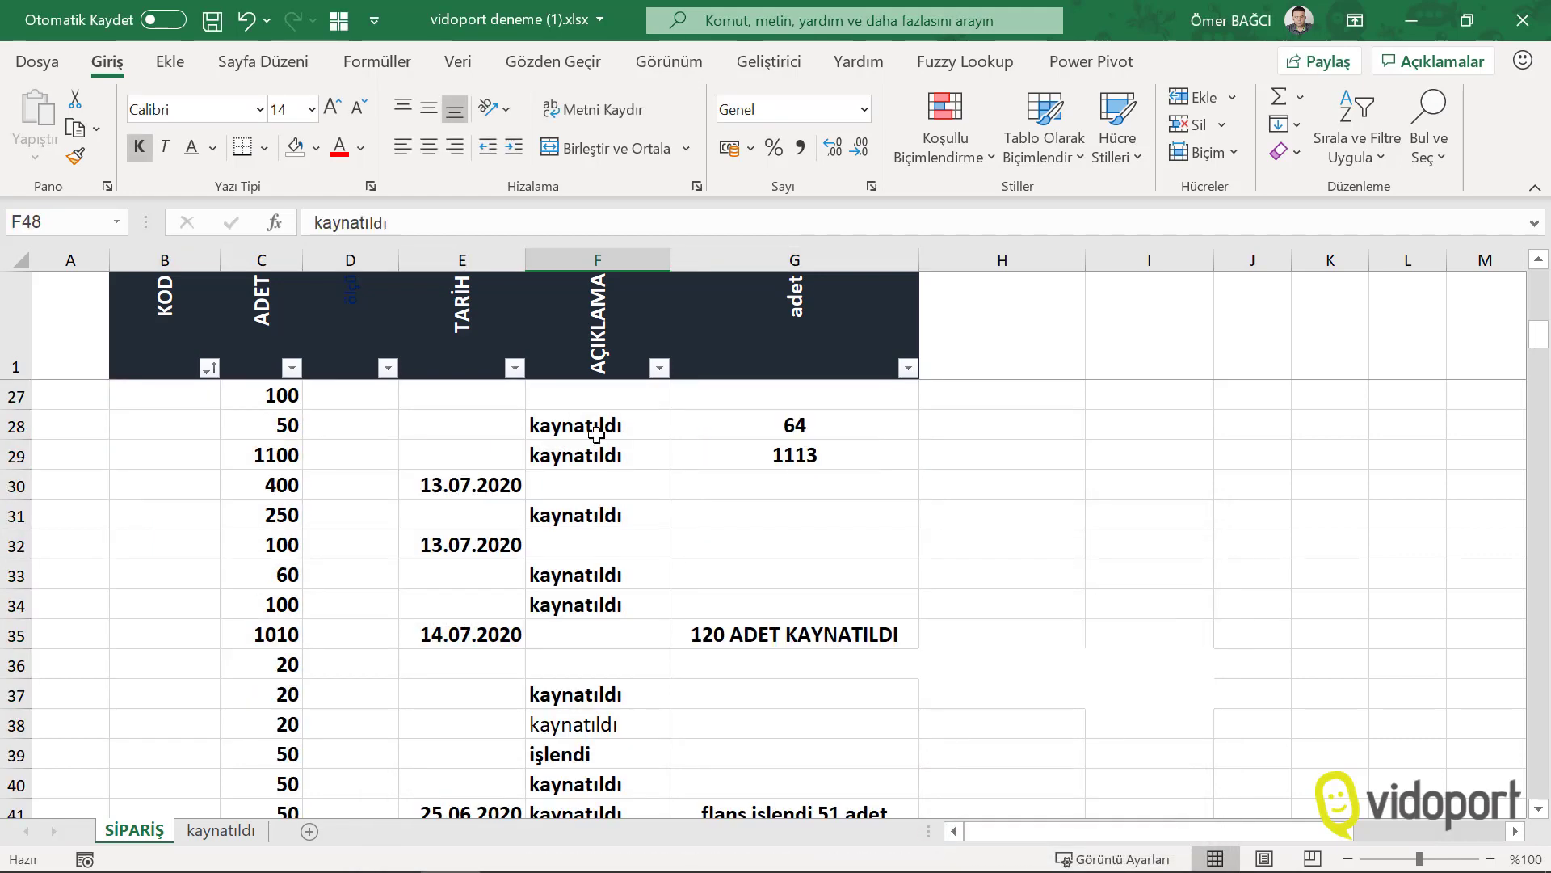
pyautogui.scroll(5, 596, 453)
pyautogui.scroll(3, 596, 434)
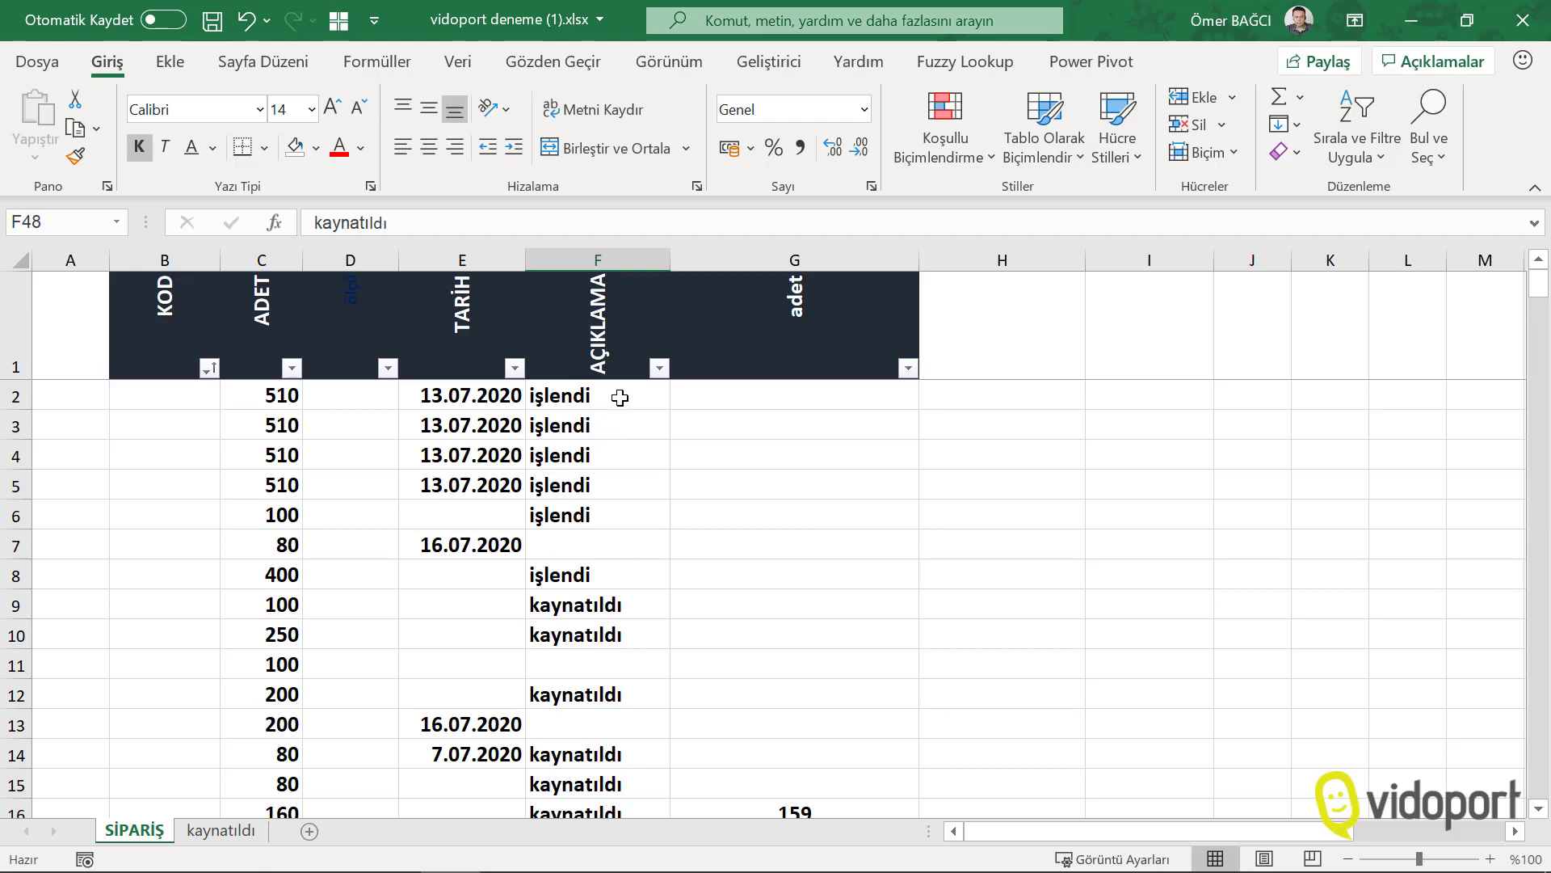
pyautogui.click(622, 396)
pyautogui.click(681, 398)
pyautogui.click(637, 416)
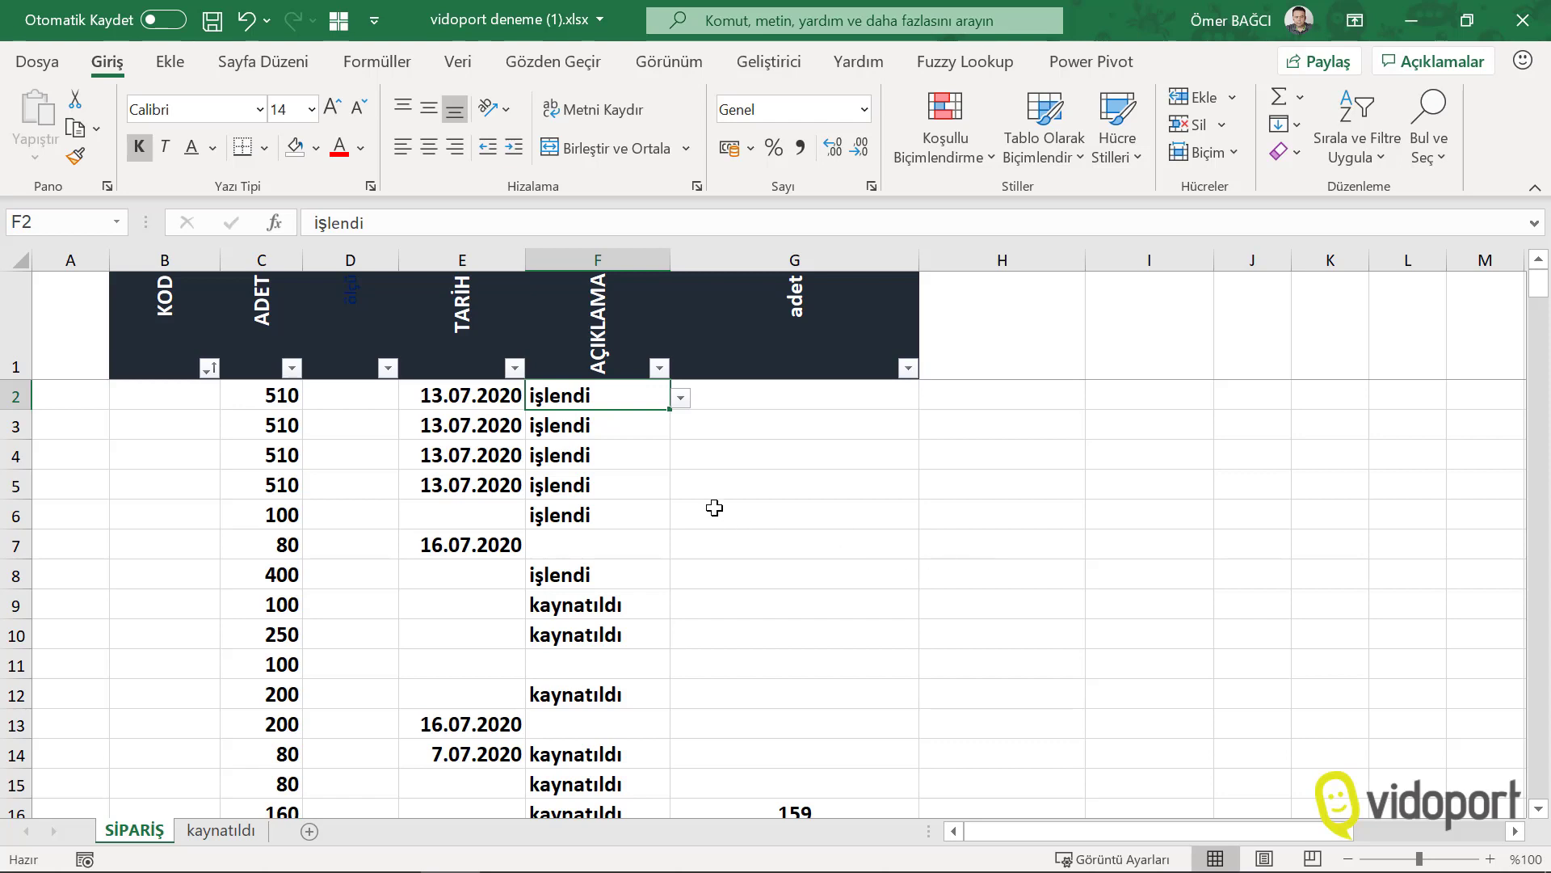
pyautogui.click(95, 391)
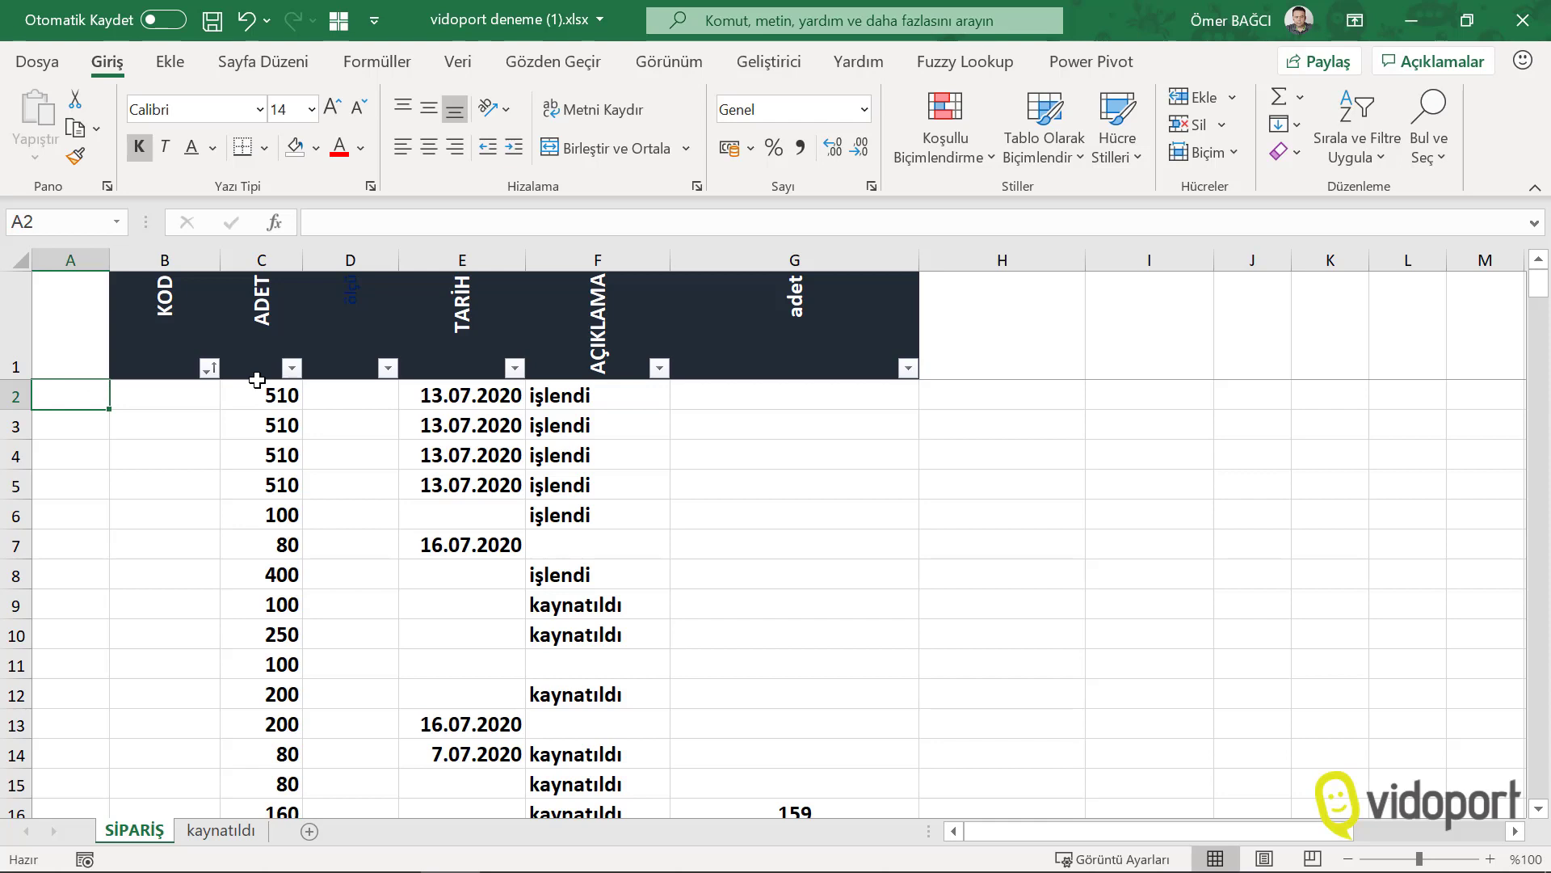
# Enter =EĞER(F2="işlendi";"x";"") in A2 and fill it down to A100.
pyautogui.write('=Eğer')
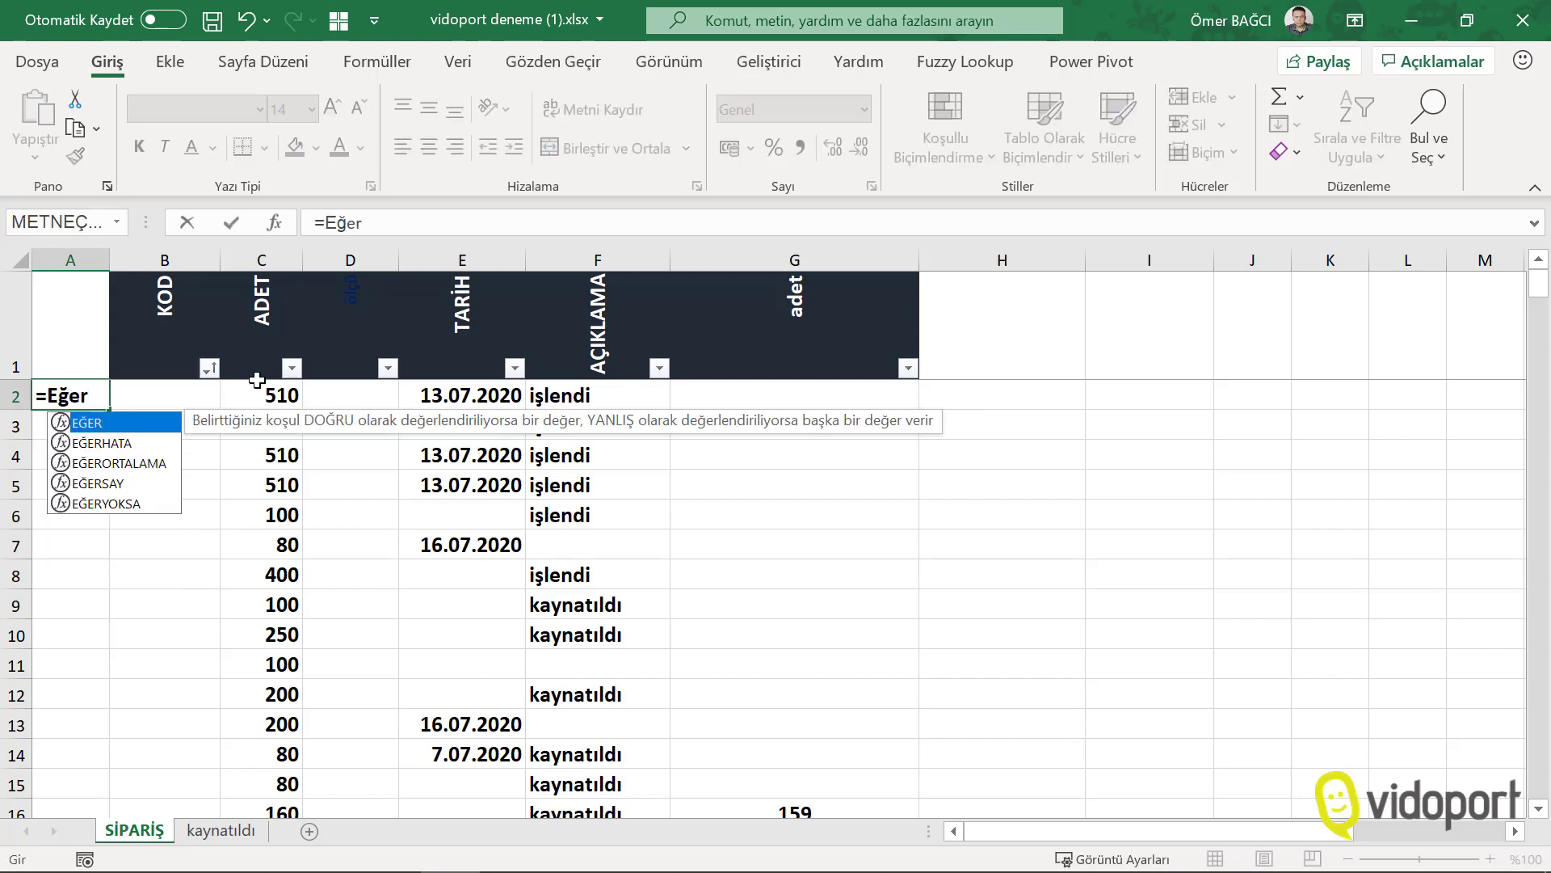
pyautogui.write('(')
pyautogui.click(574, 391)
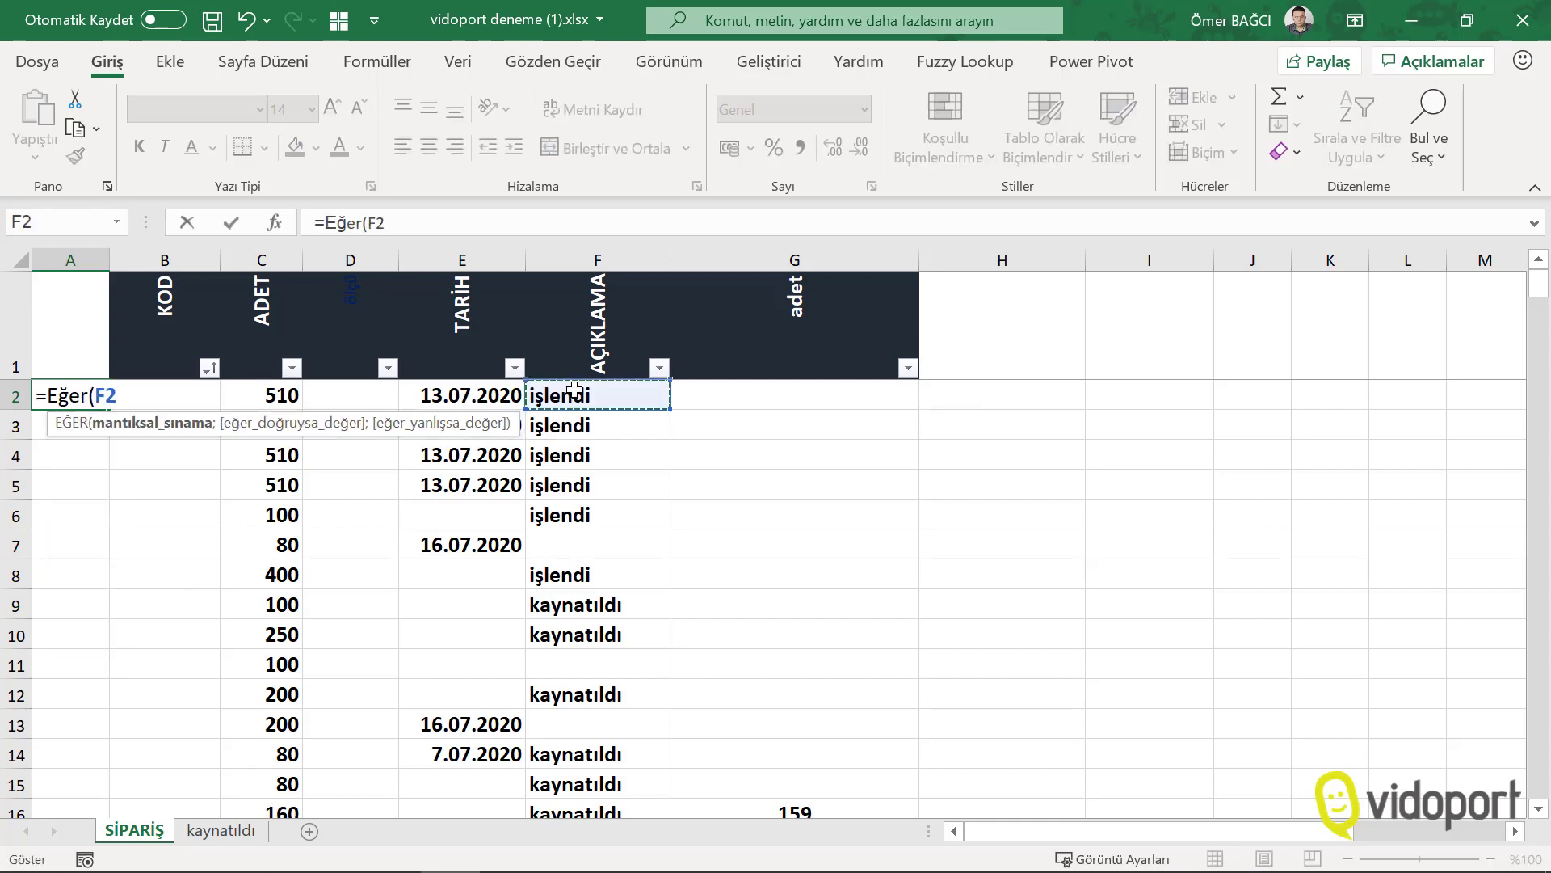
pyautogui.write('="')
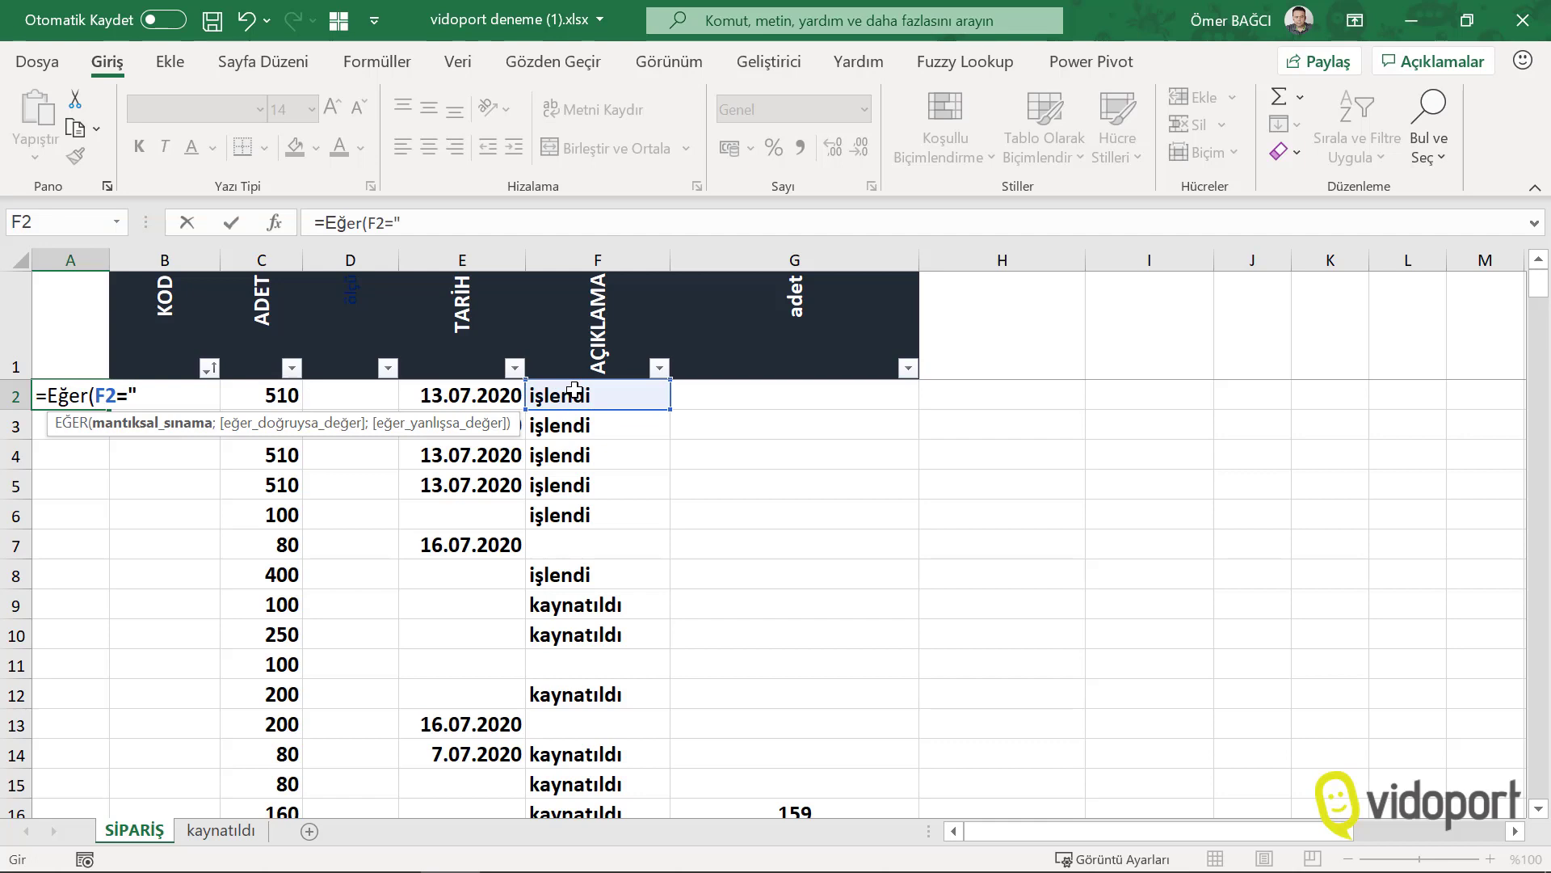
pyautogui.write('işlendi"')
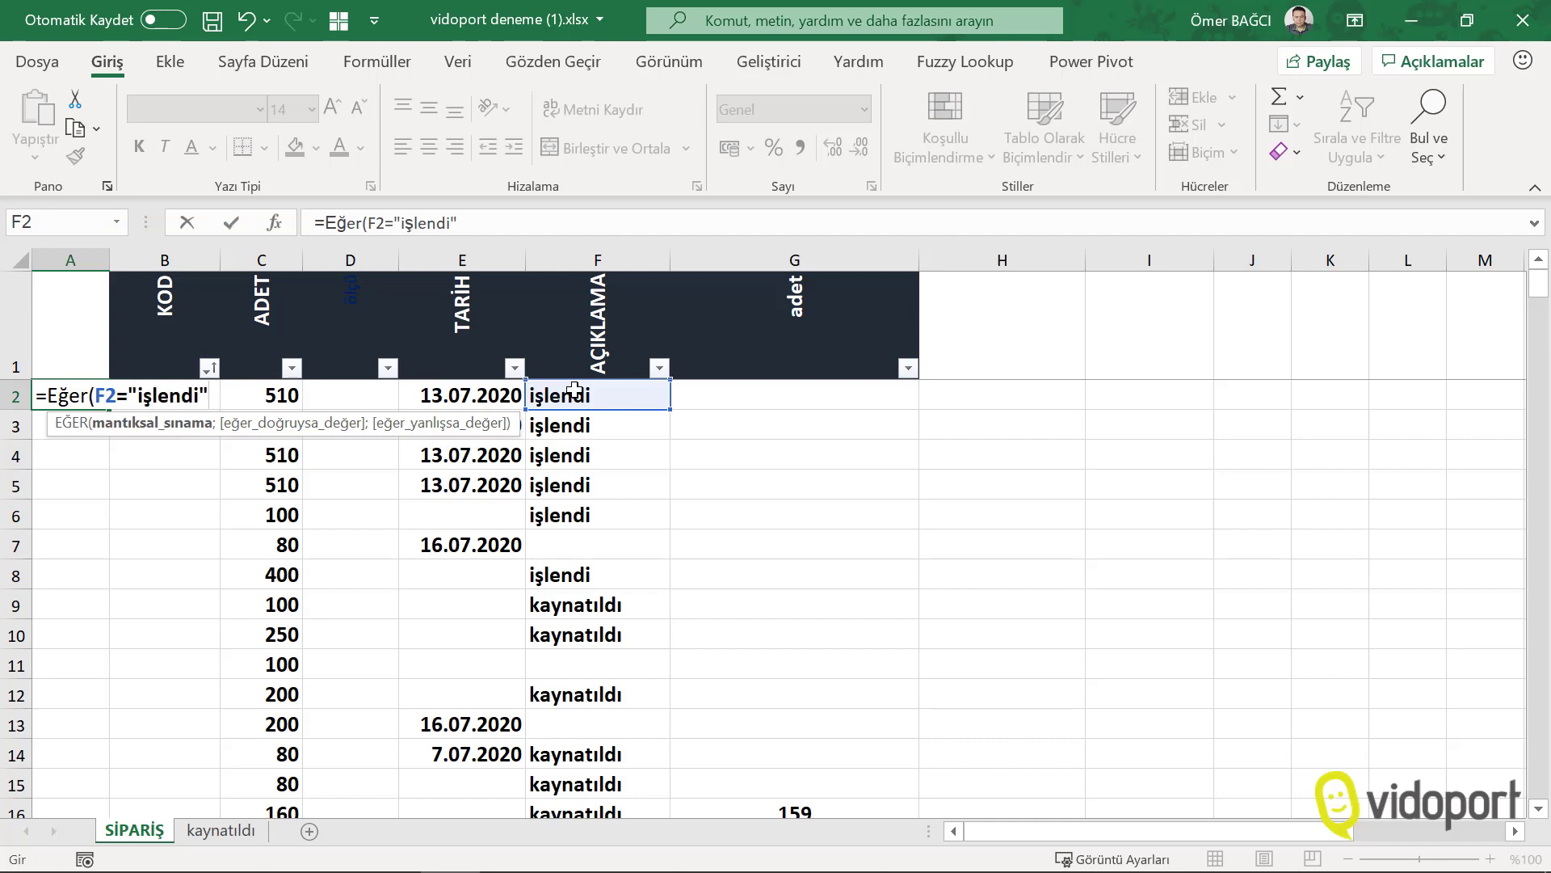
pyautogui.write(';"x"')
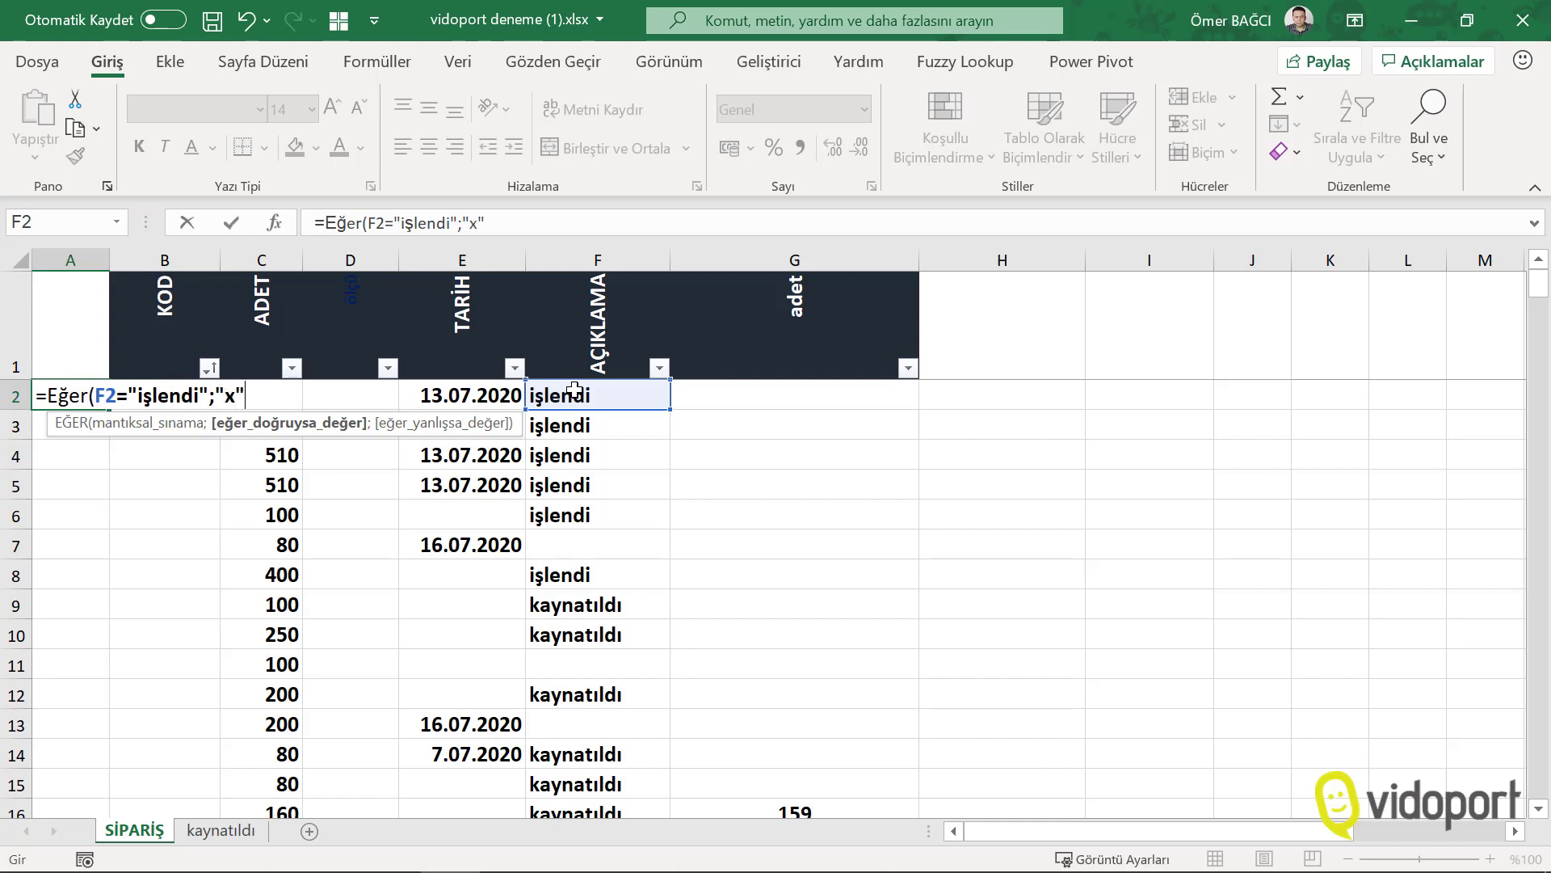
pyautogui.write(';"')
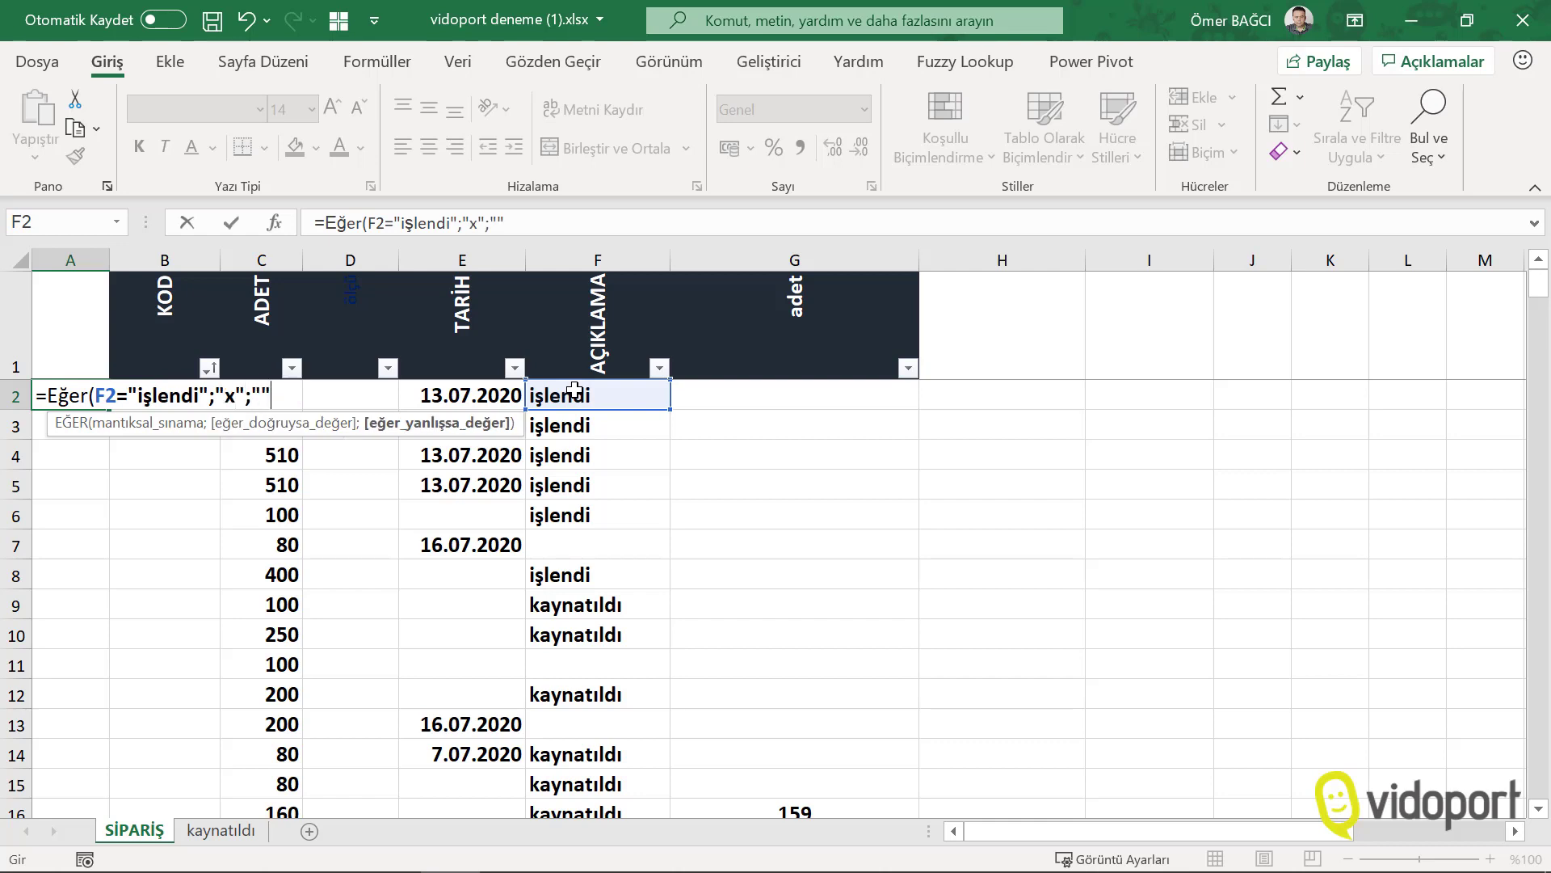
pyautogui.press('Return')
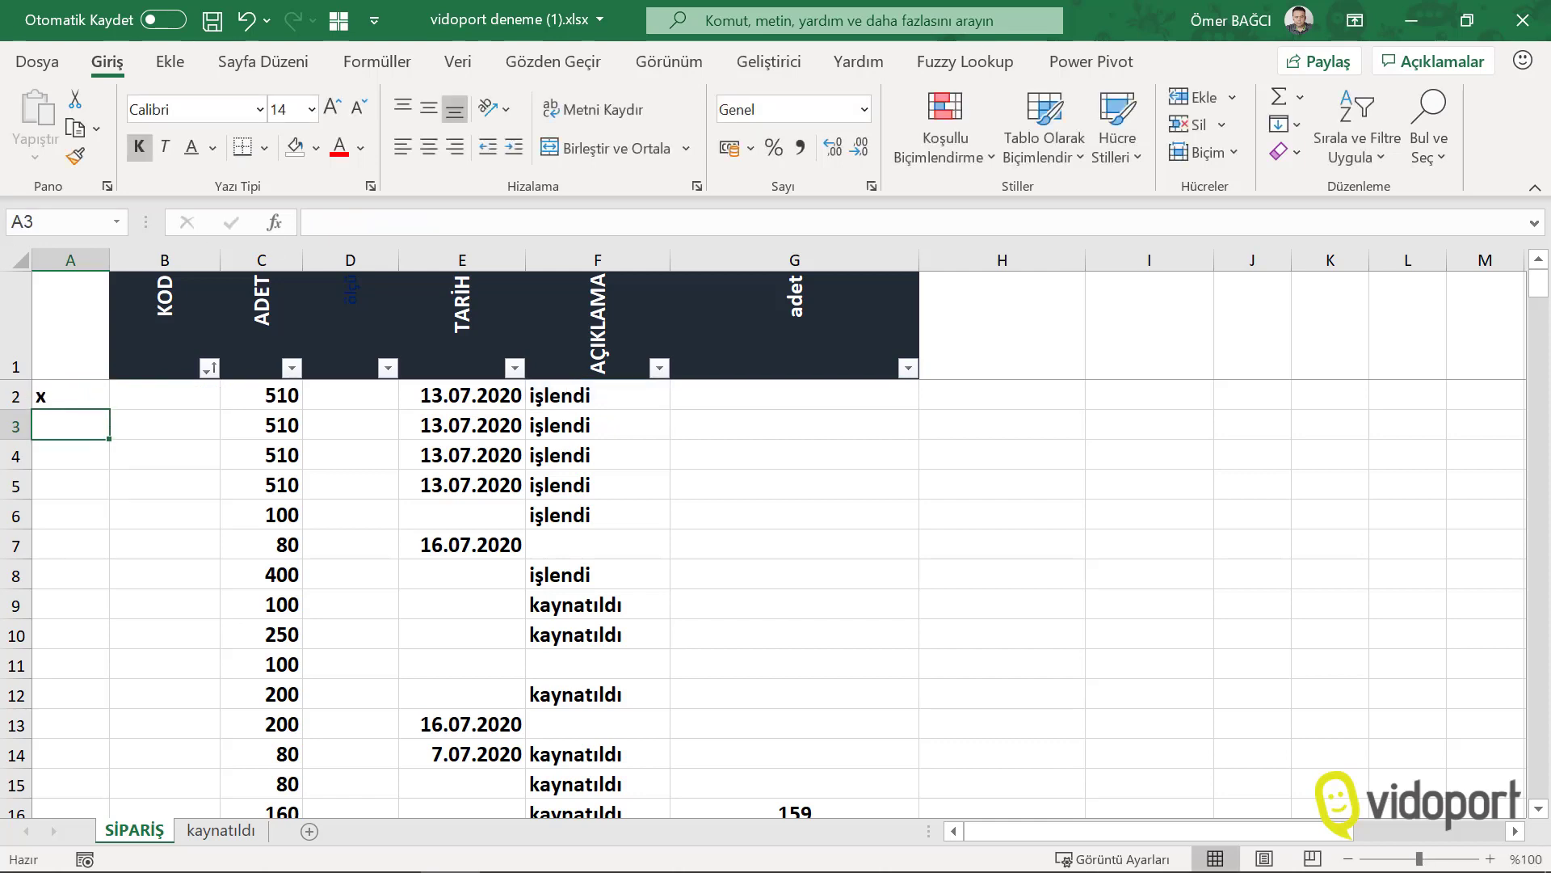
pyautogui.click(95, 393)
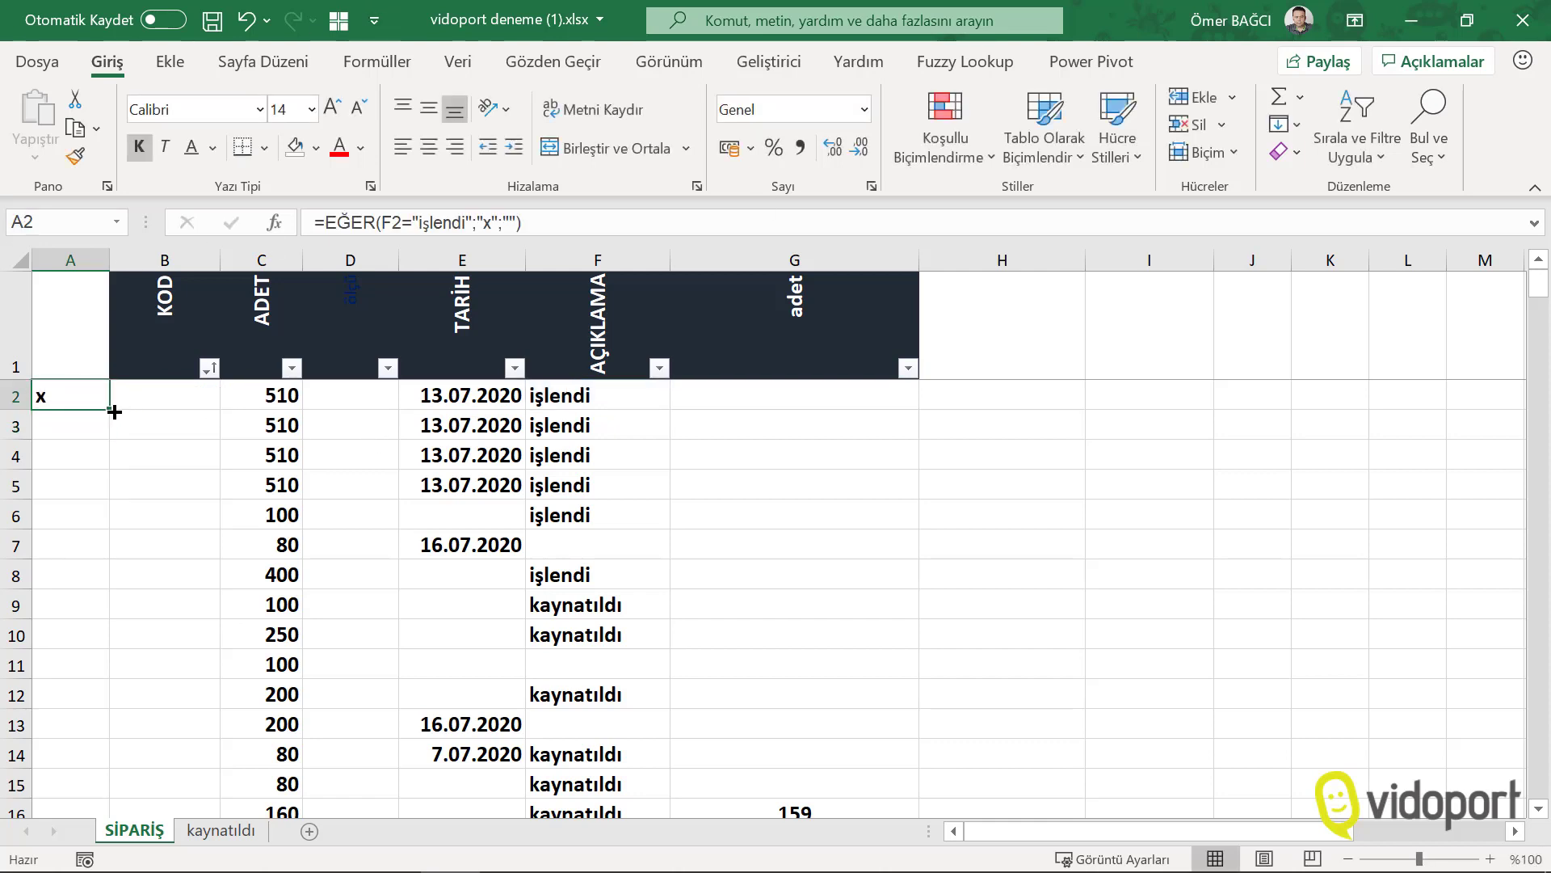
pyautogui.moveTo(114, 412); pyautogui.dragTo(61, 869)
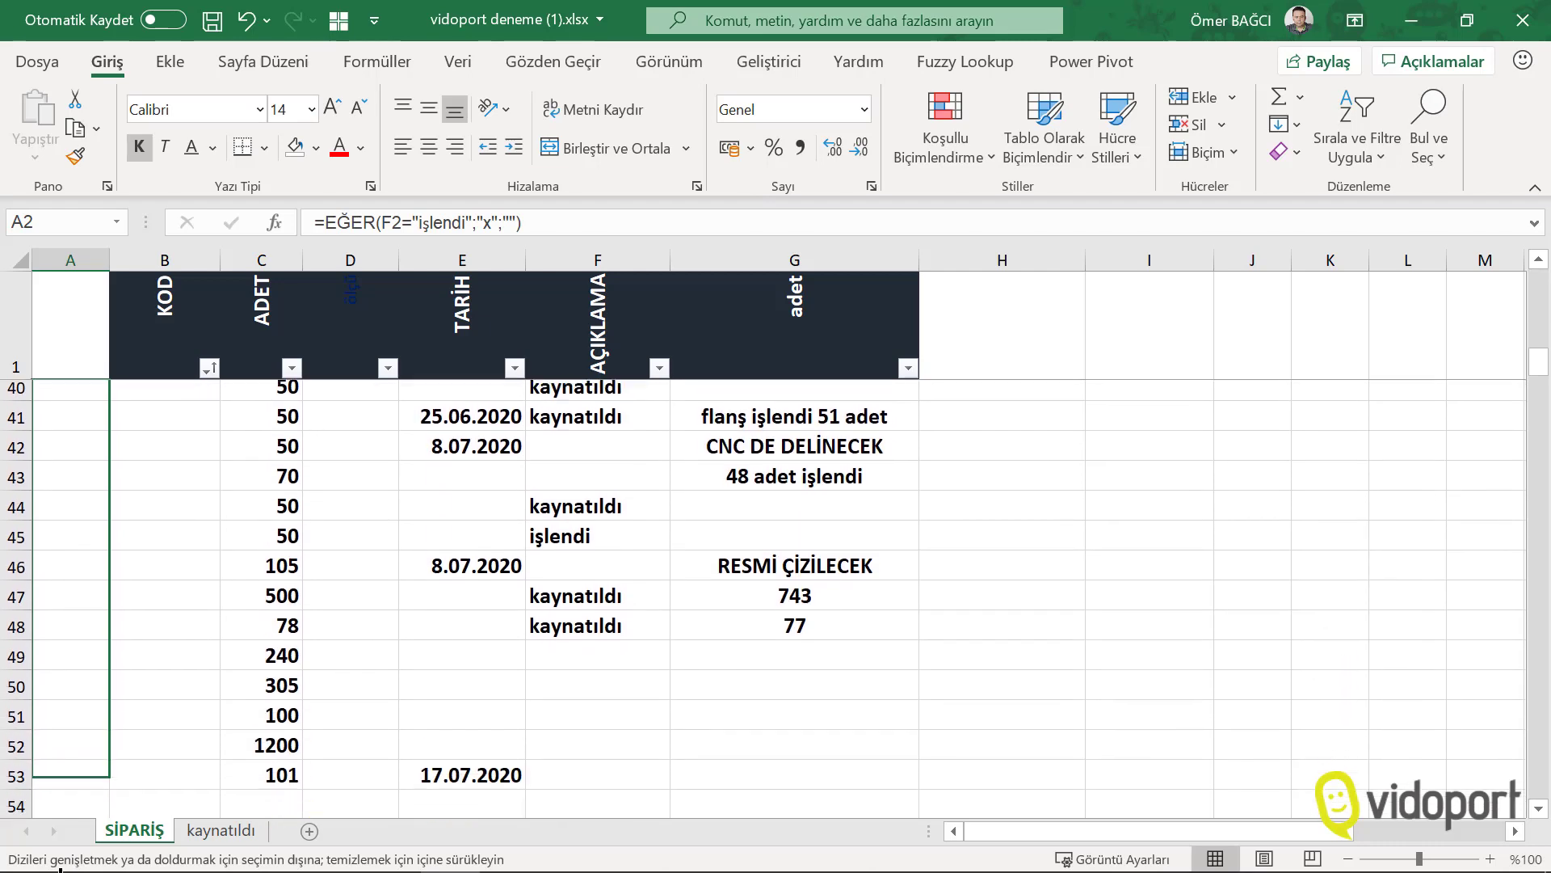
pyautogui.moveTo(61, 869); pyautogui.dragTo(65, 671)
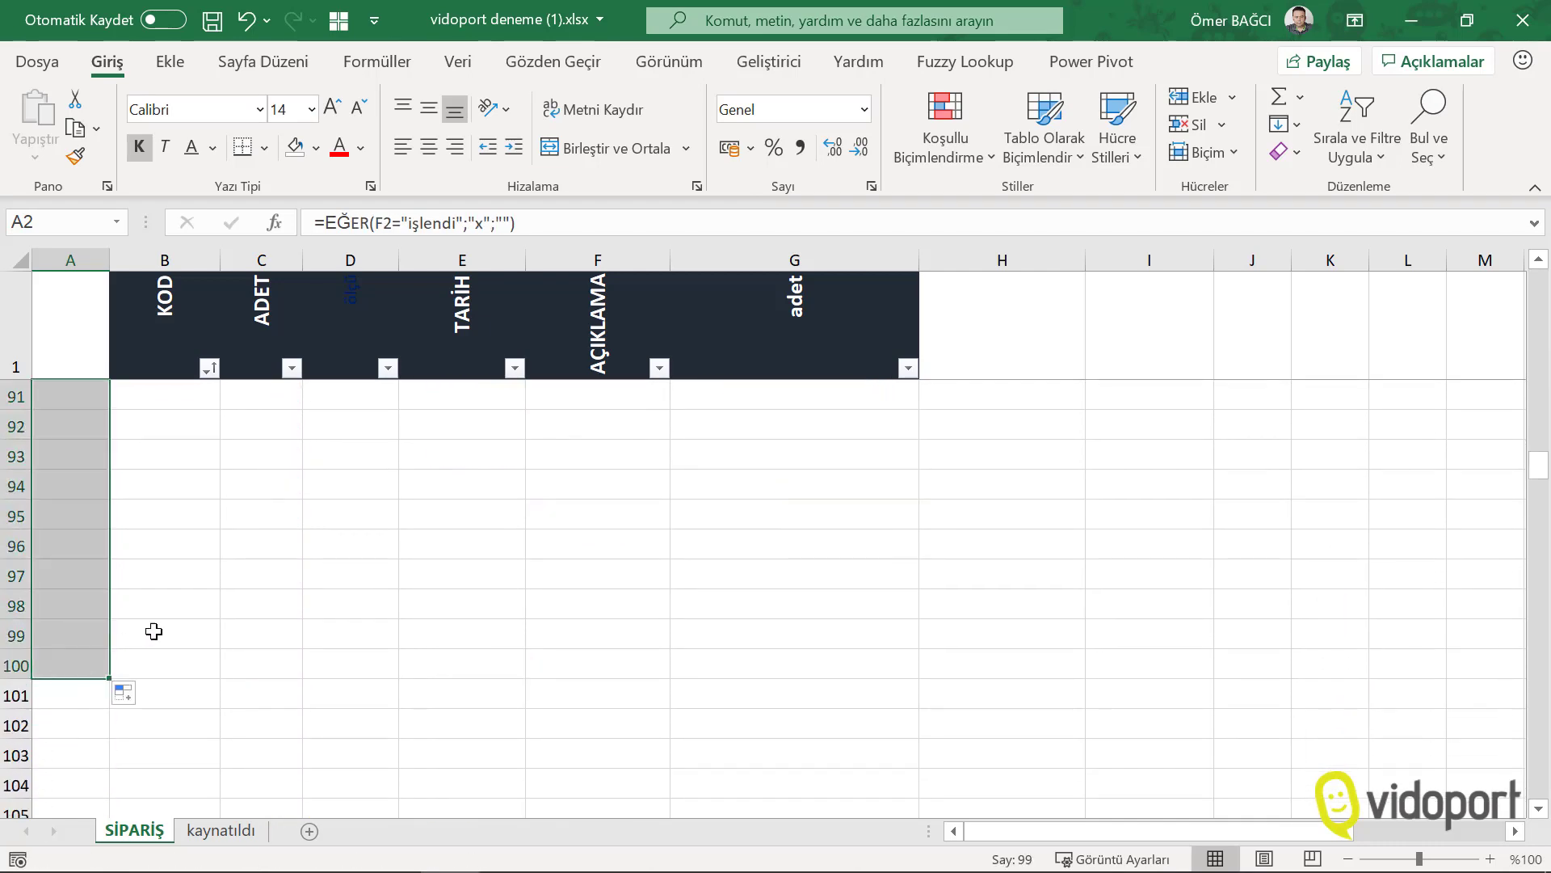
# Set F20's status to işlendi and confirm A20 now shows x.
pyautogui.scroll(8, 186, 606)
pyautogui.scroll(8, 214, 578)
pyautogui.scroll(7, 218, 576)
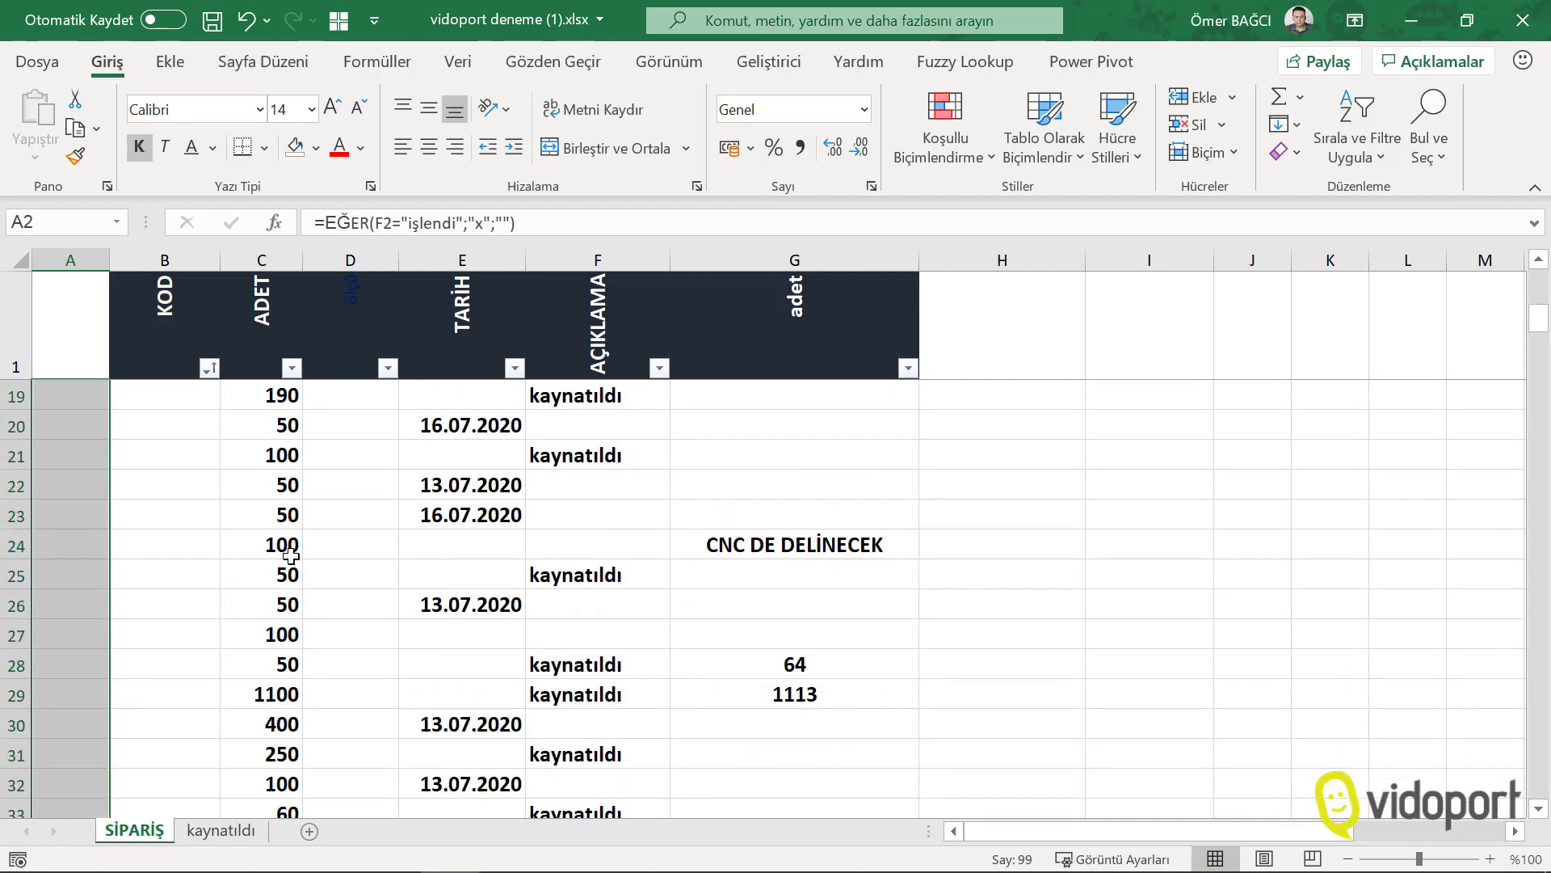
pyautogui.click(652, 418)
pyautogui.click(680, 428)
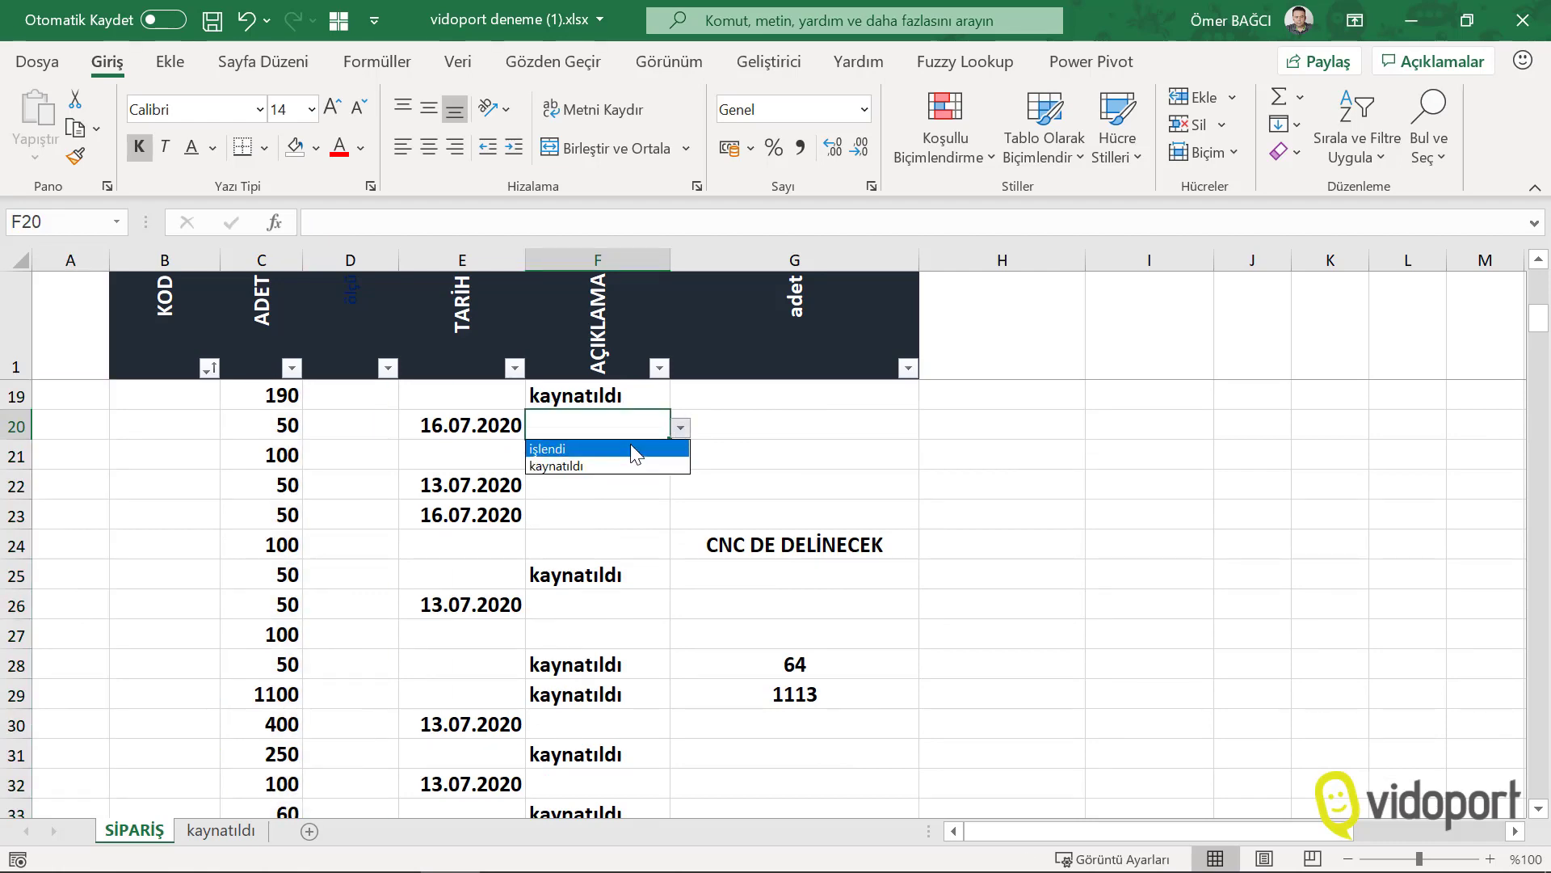
pyautogui.click(631, 448)
pyautogui.click(57, 430)
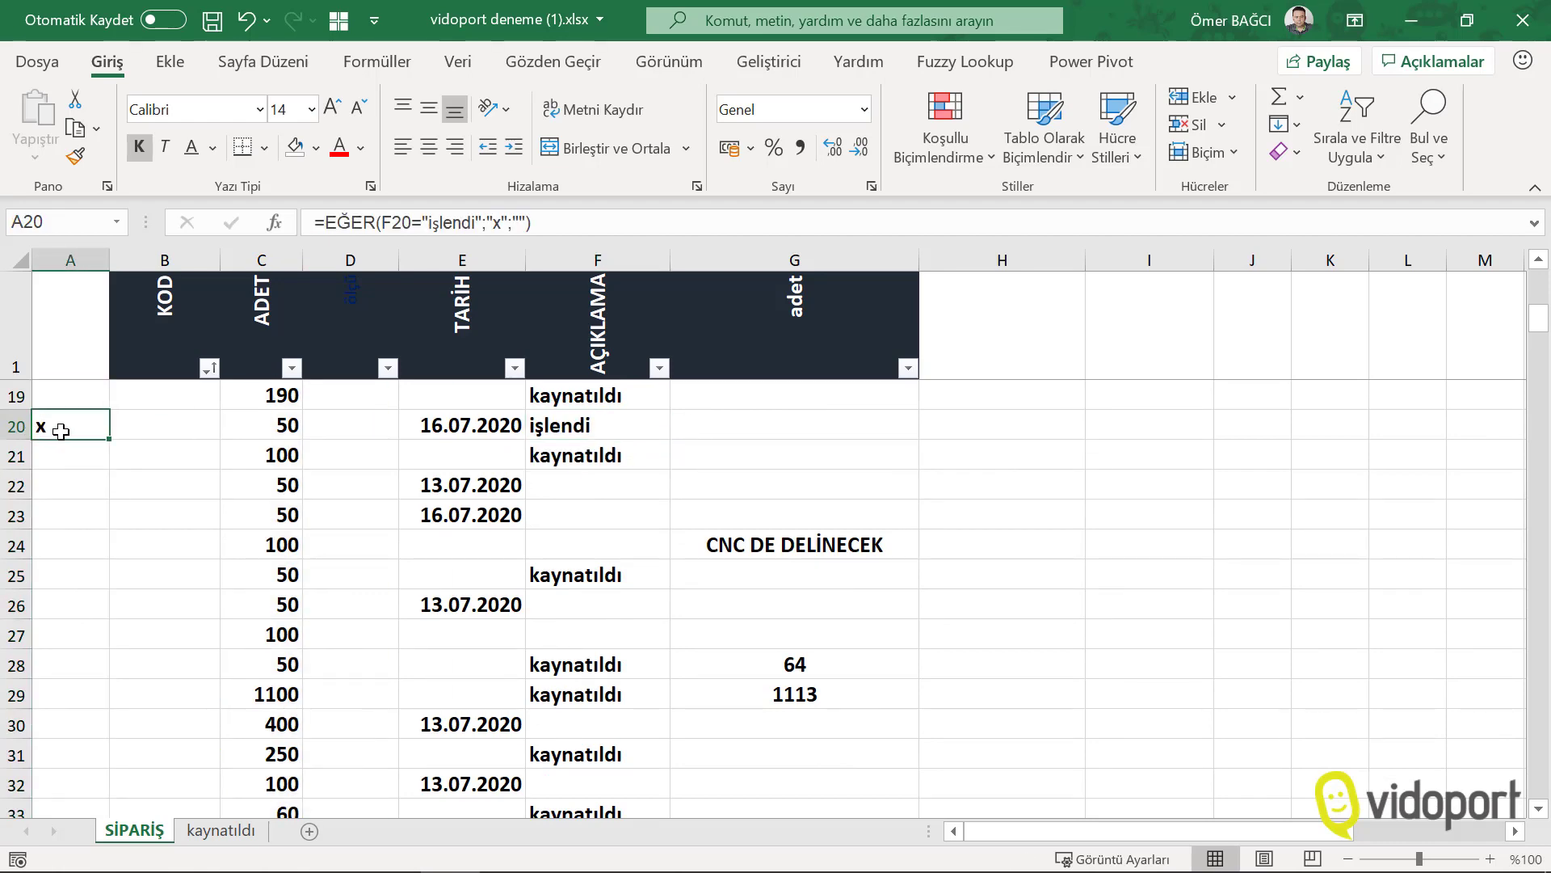
pyautogui.keyDown('ctrl'); pyautogui.scroll(1, 60, 431); pyautogui.keyUp('ctrl')
pyautogui.click(81, 260)
# Insert a new empty column A before the data and widen it.
pyautogui.rightClick(81, 260)
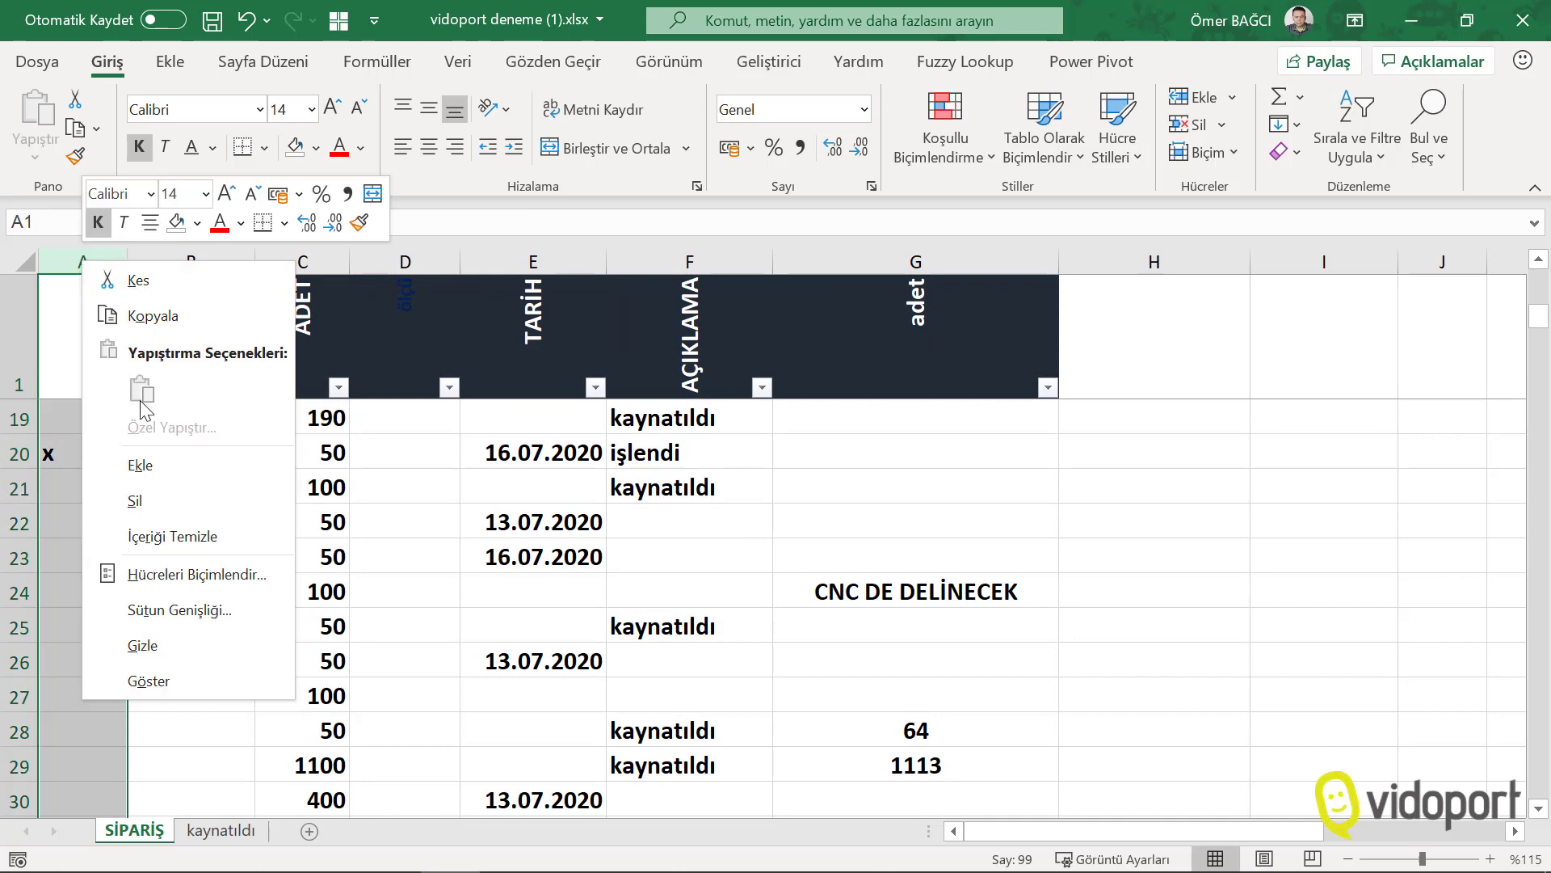
pyautogui.click(140, 465)
pyautogui.click(100, 478)
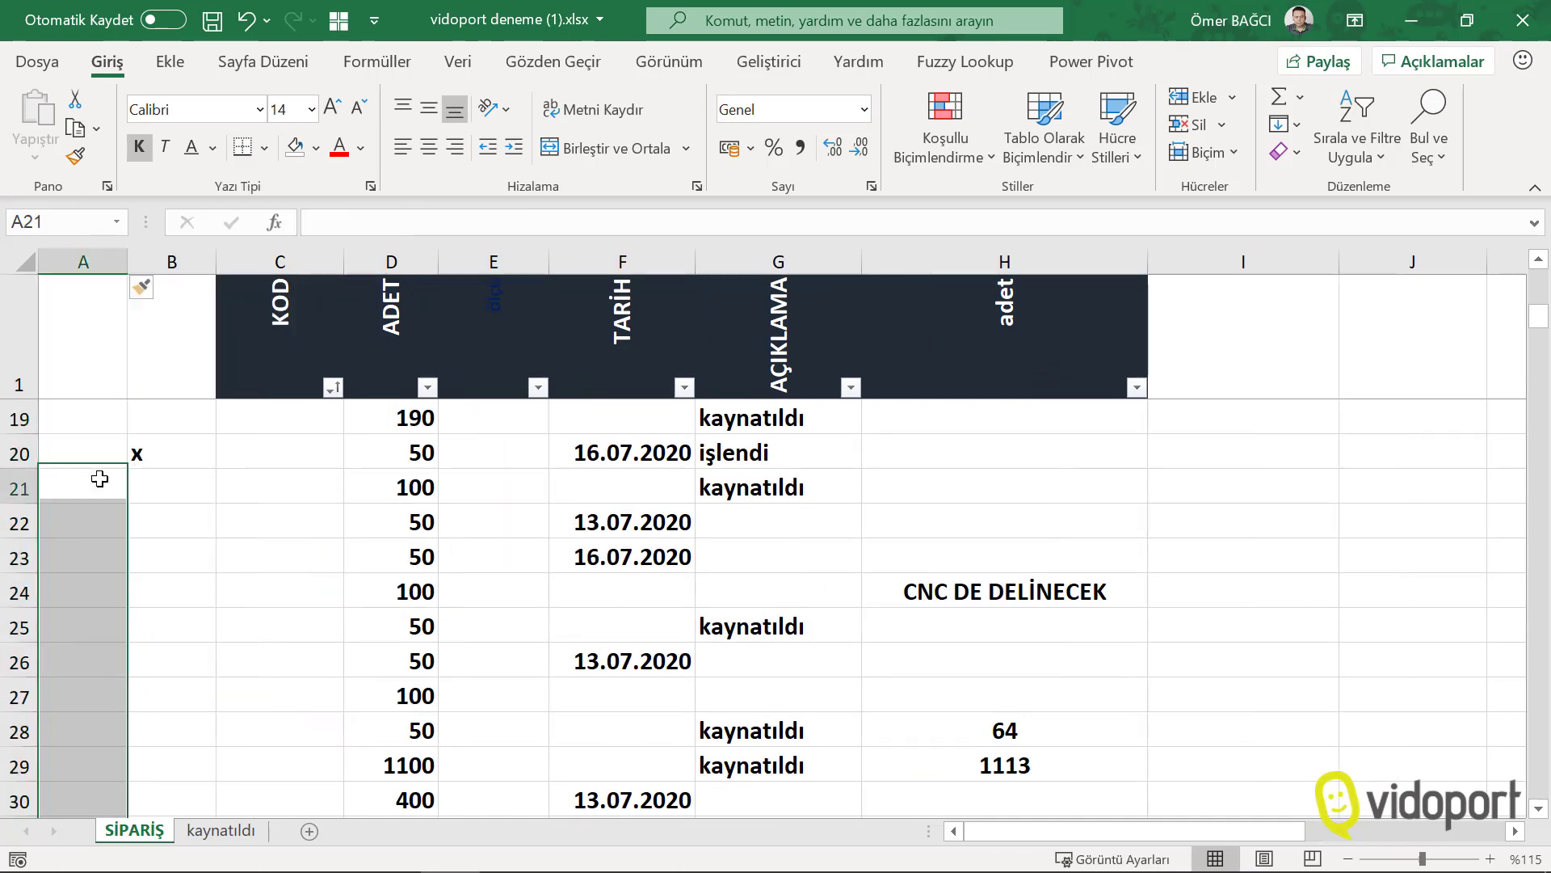
pyautogui.scroll(4, 100, 478)
pyautogui.scroll(2, 99, 478)
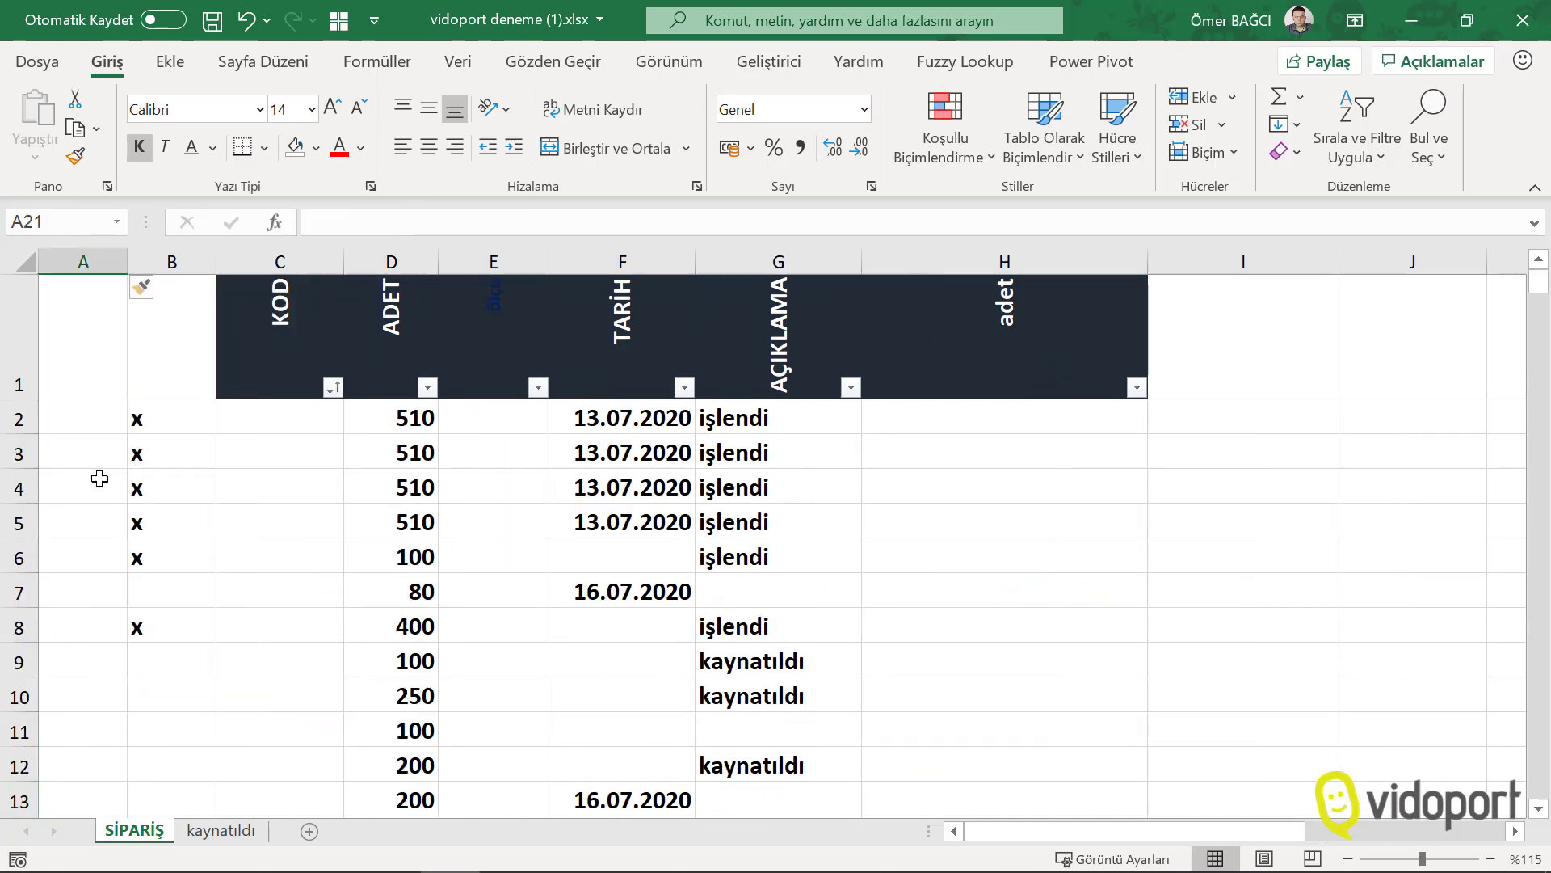
pyautogui.click(102, 424)
pyautogui.write('=')
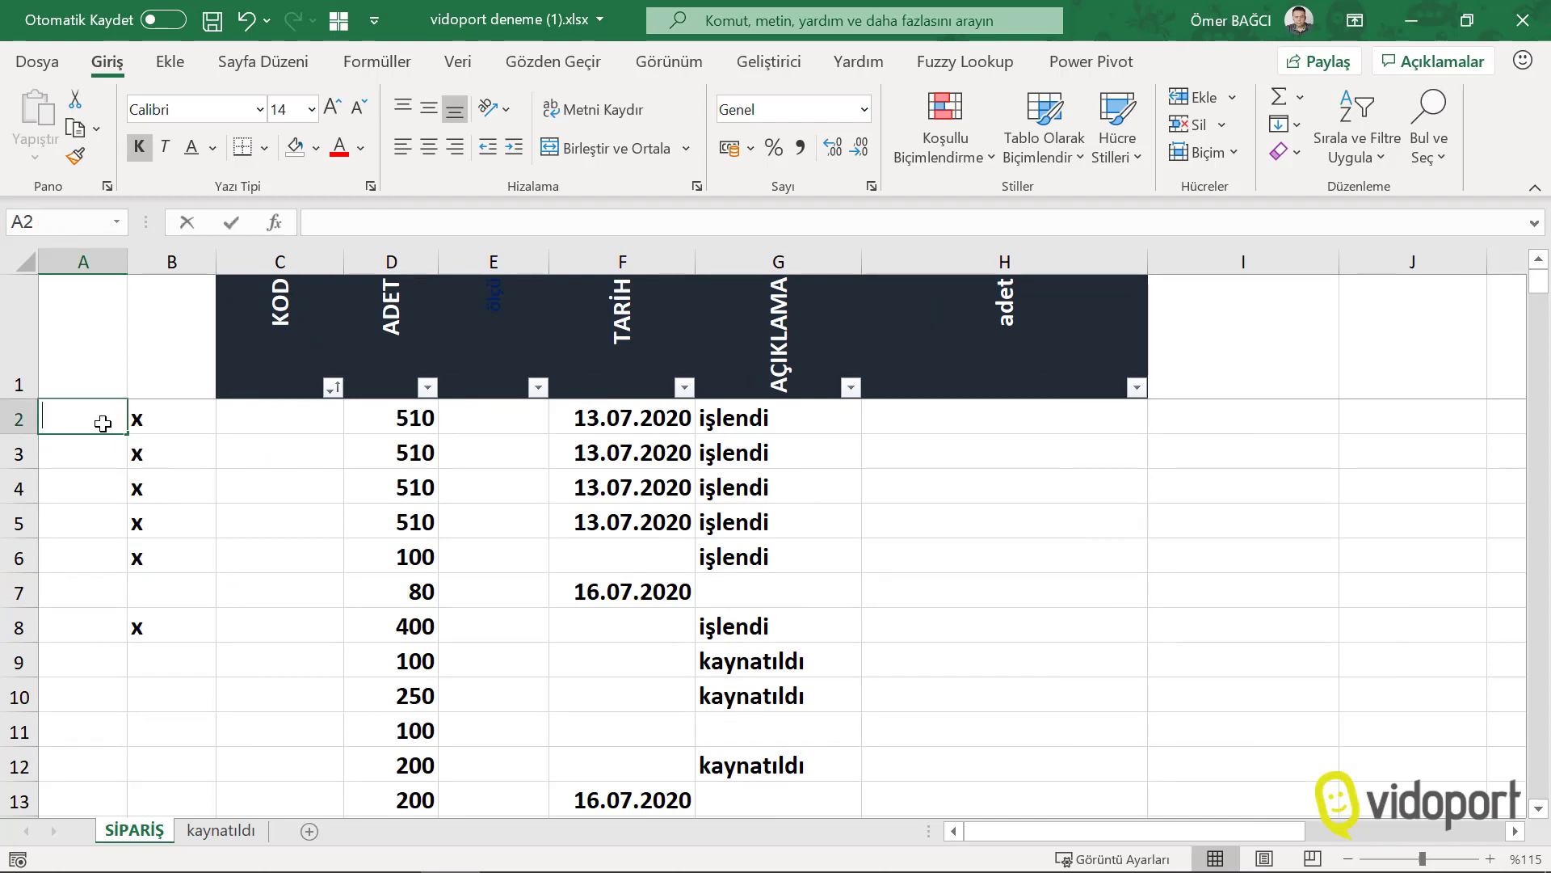
pyautogui.write('eğersa')
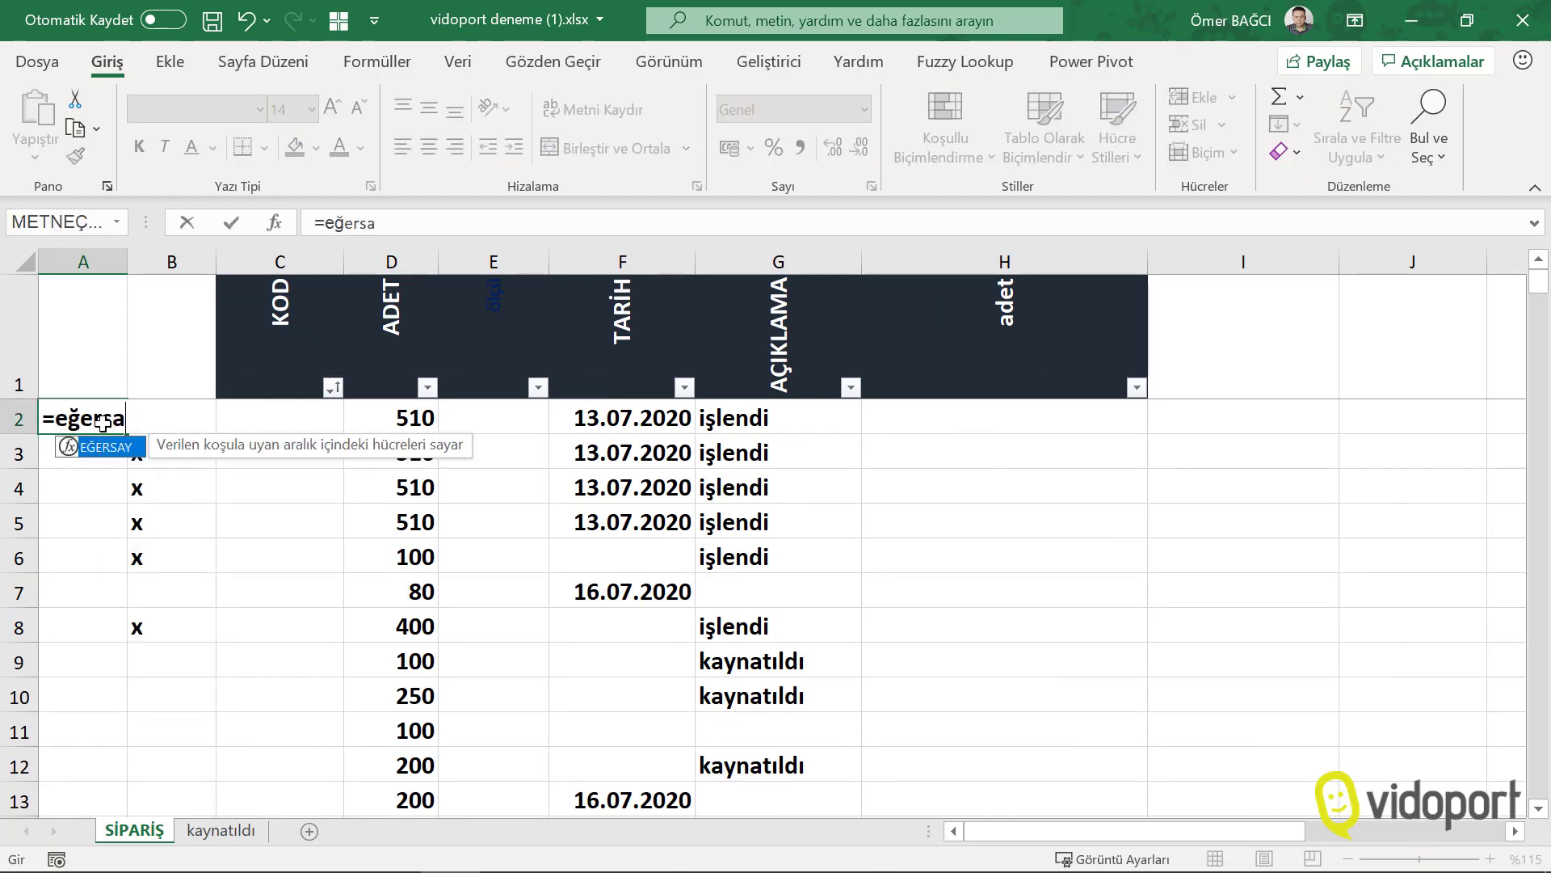
pyautogui.press('Tab')
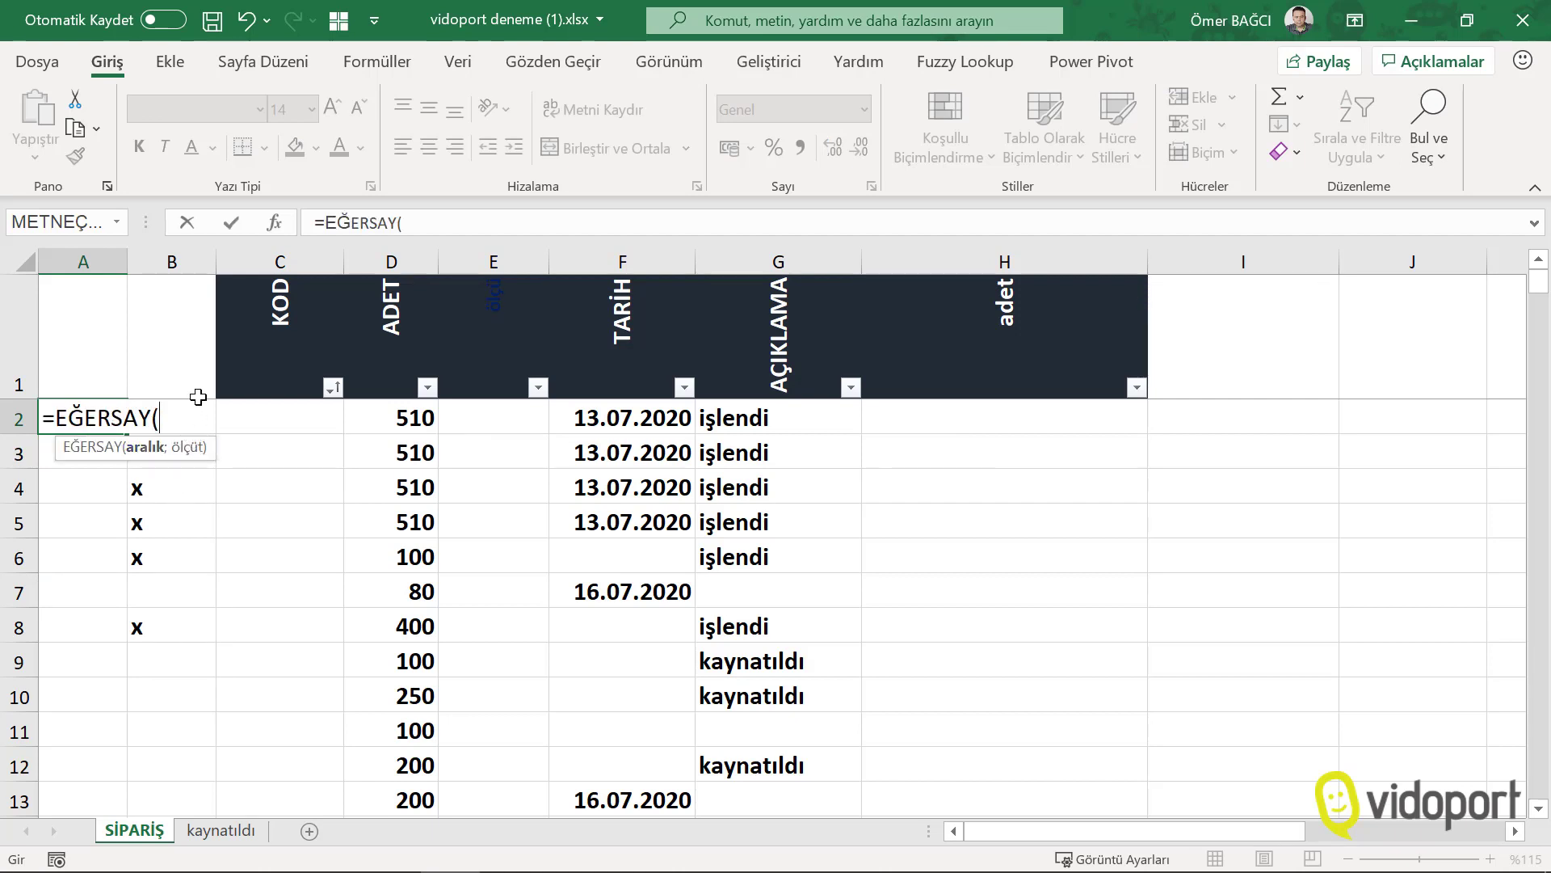
pyautogui.press('Escape')
pyautogui.moveTo(127, 262); pyautogui.dragTo(309, 270)
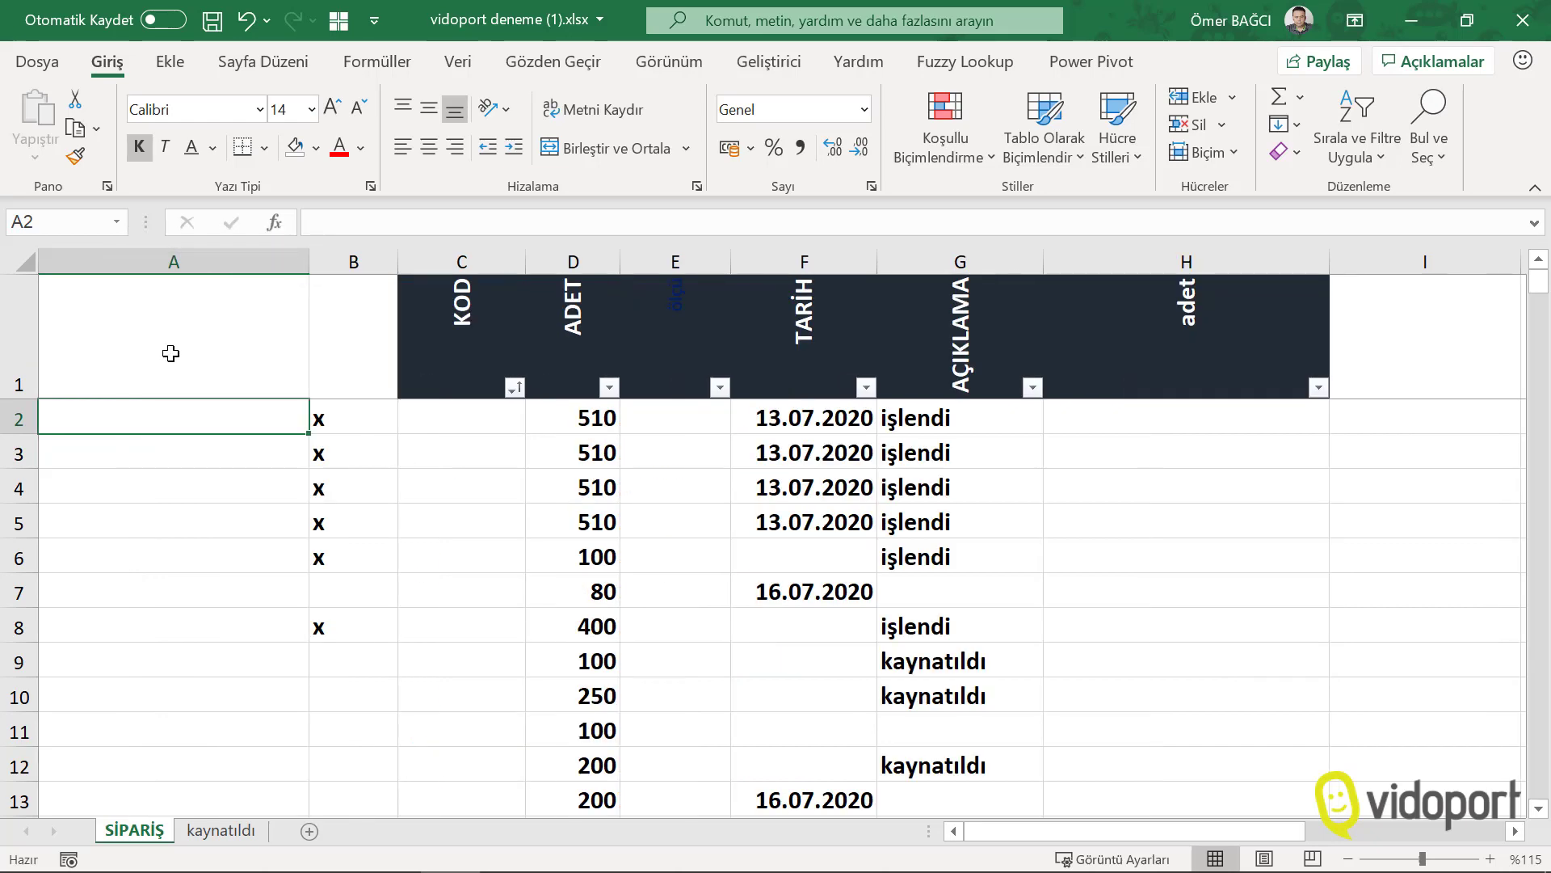
# Enter =EĞERSAY($B$2:B2;"x")&B2 in A2 so it shows 1x.
pyautogui.write('=Eğer')
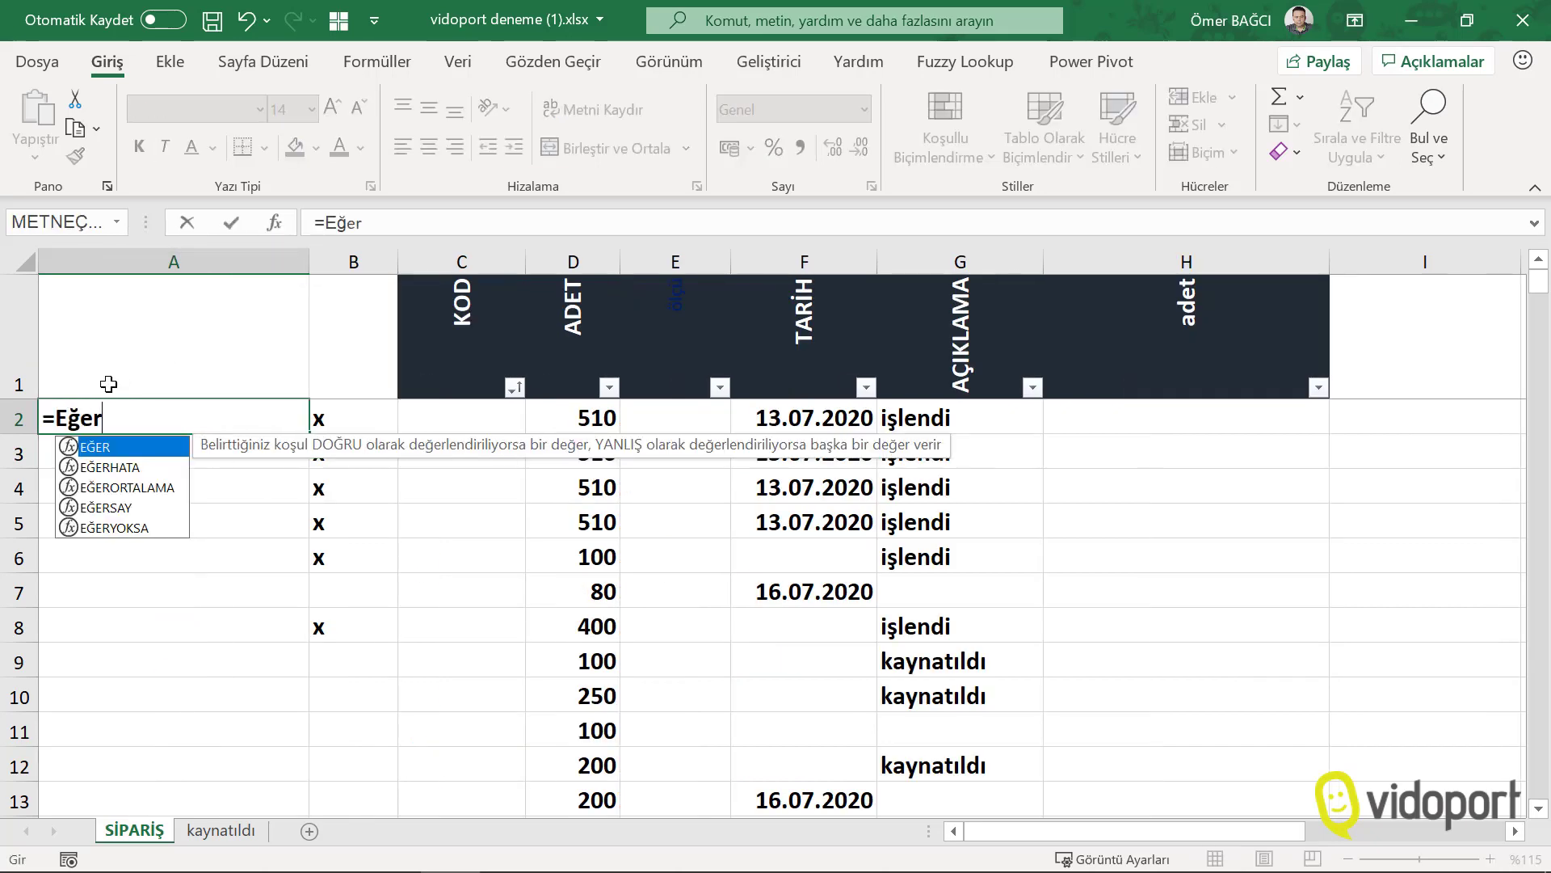
pyautogui.write('sa')
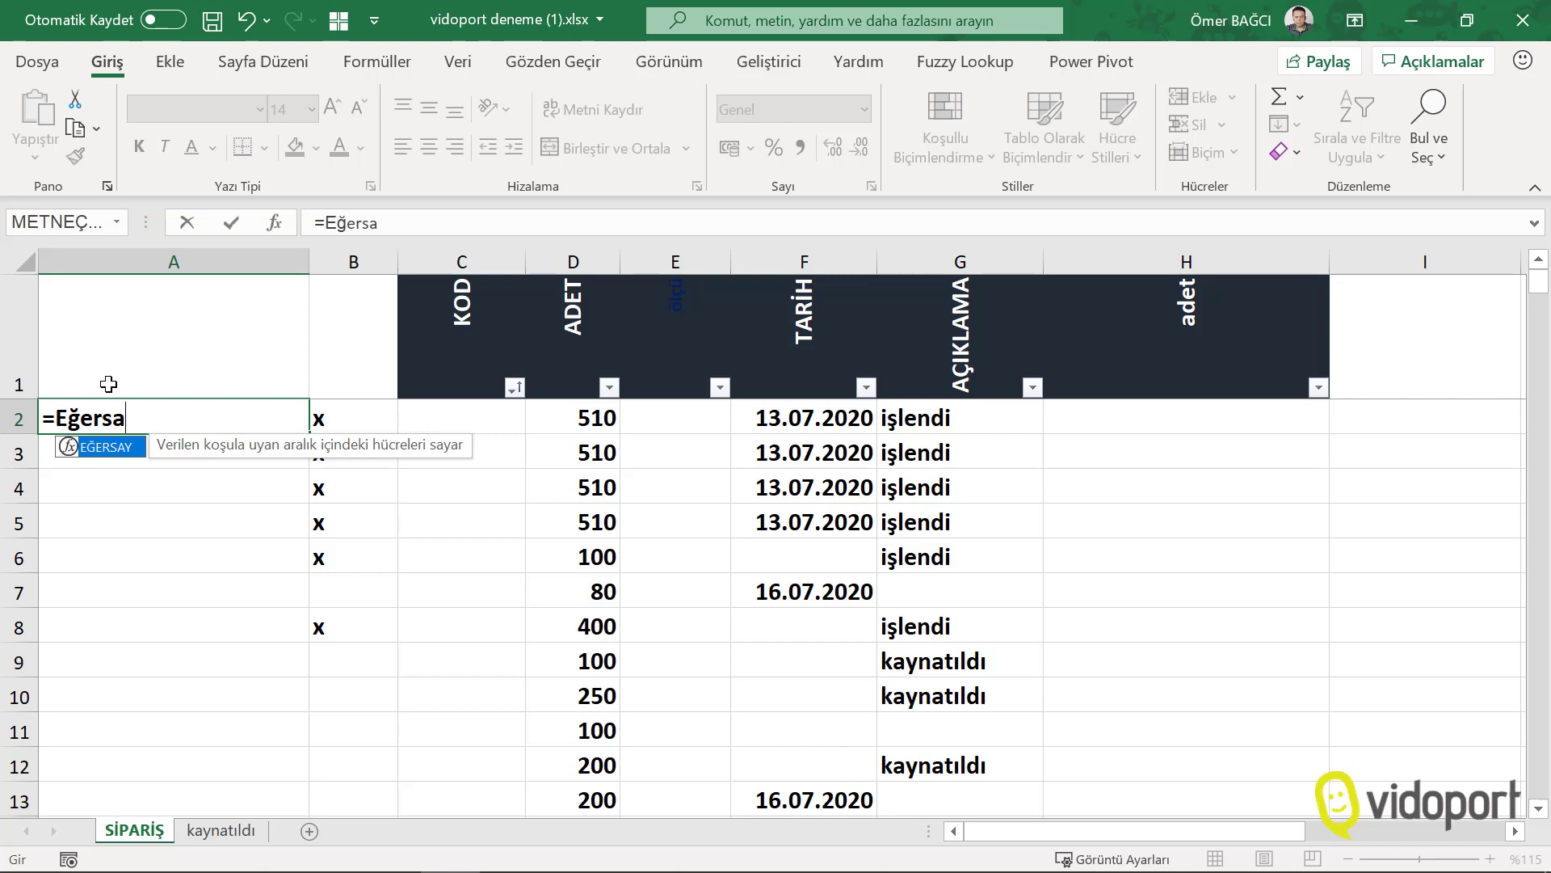
pyautogui.press('Tab')
pyautogui.click(370, 420)
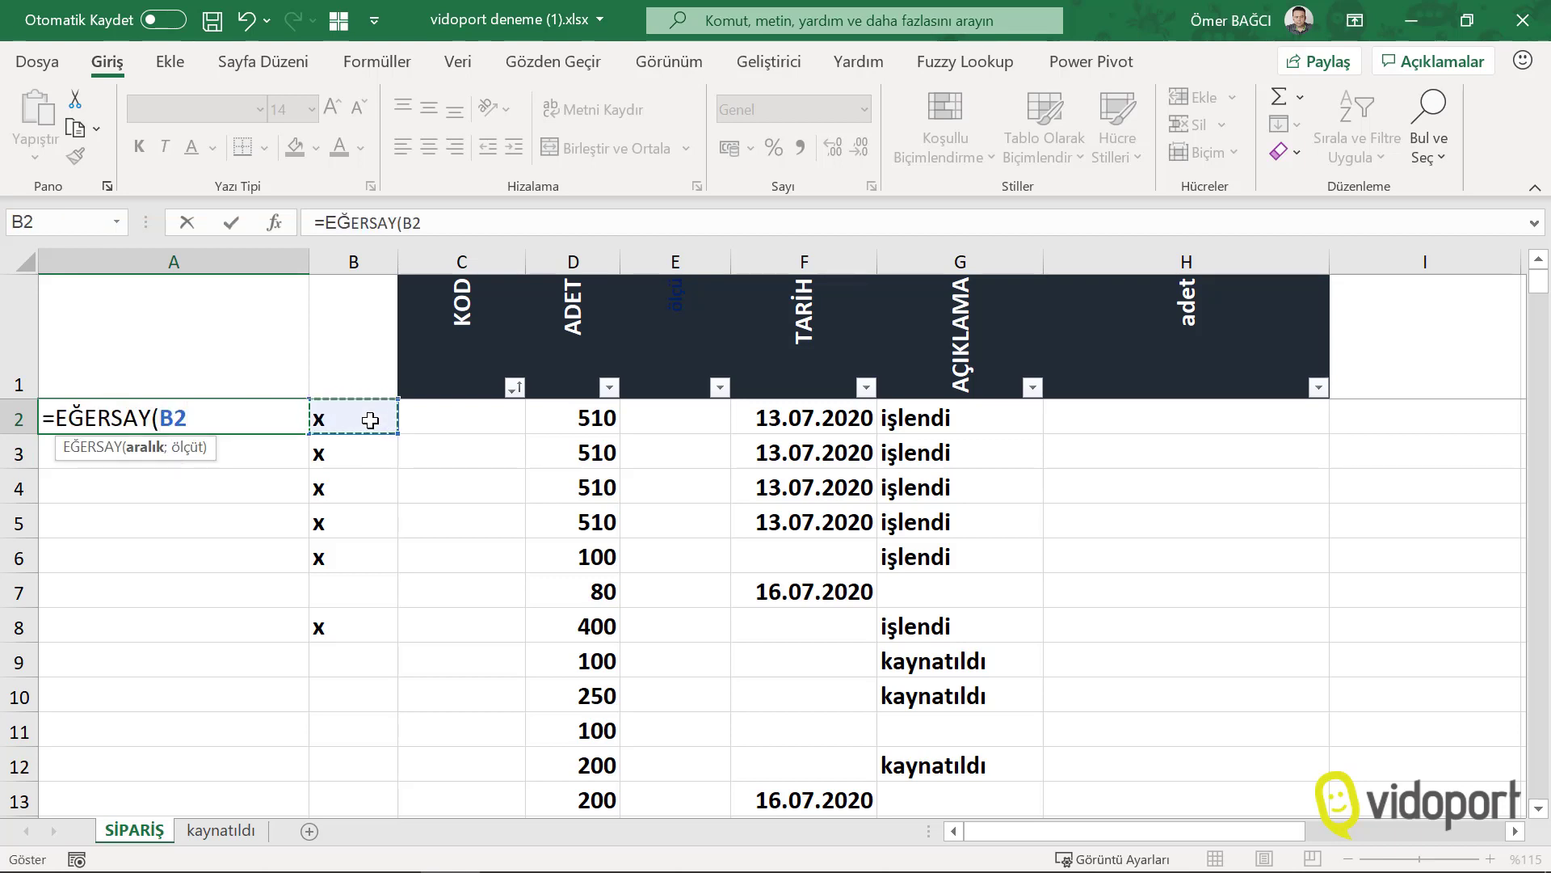
pyautogui.press('F8')
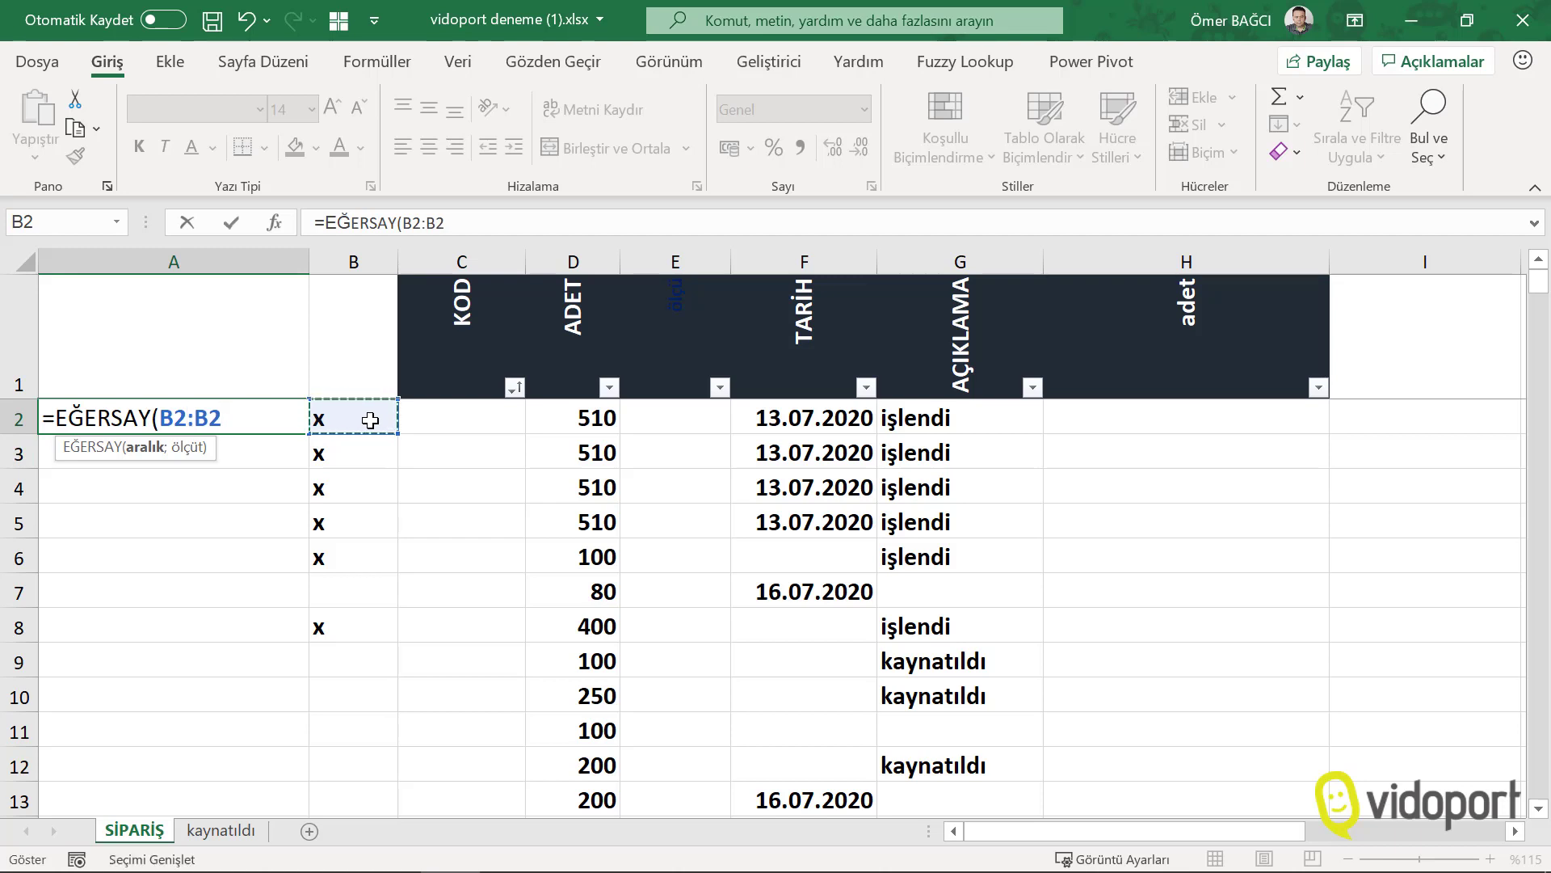
pyautogui.write(';')
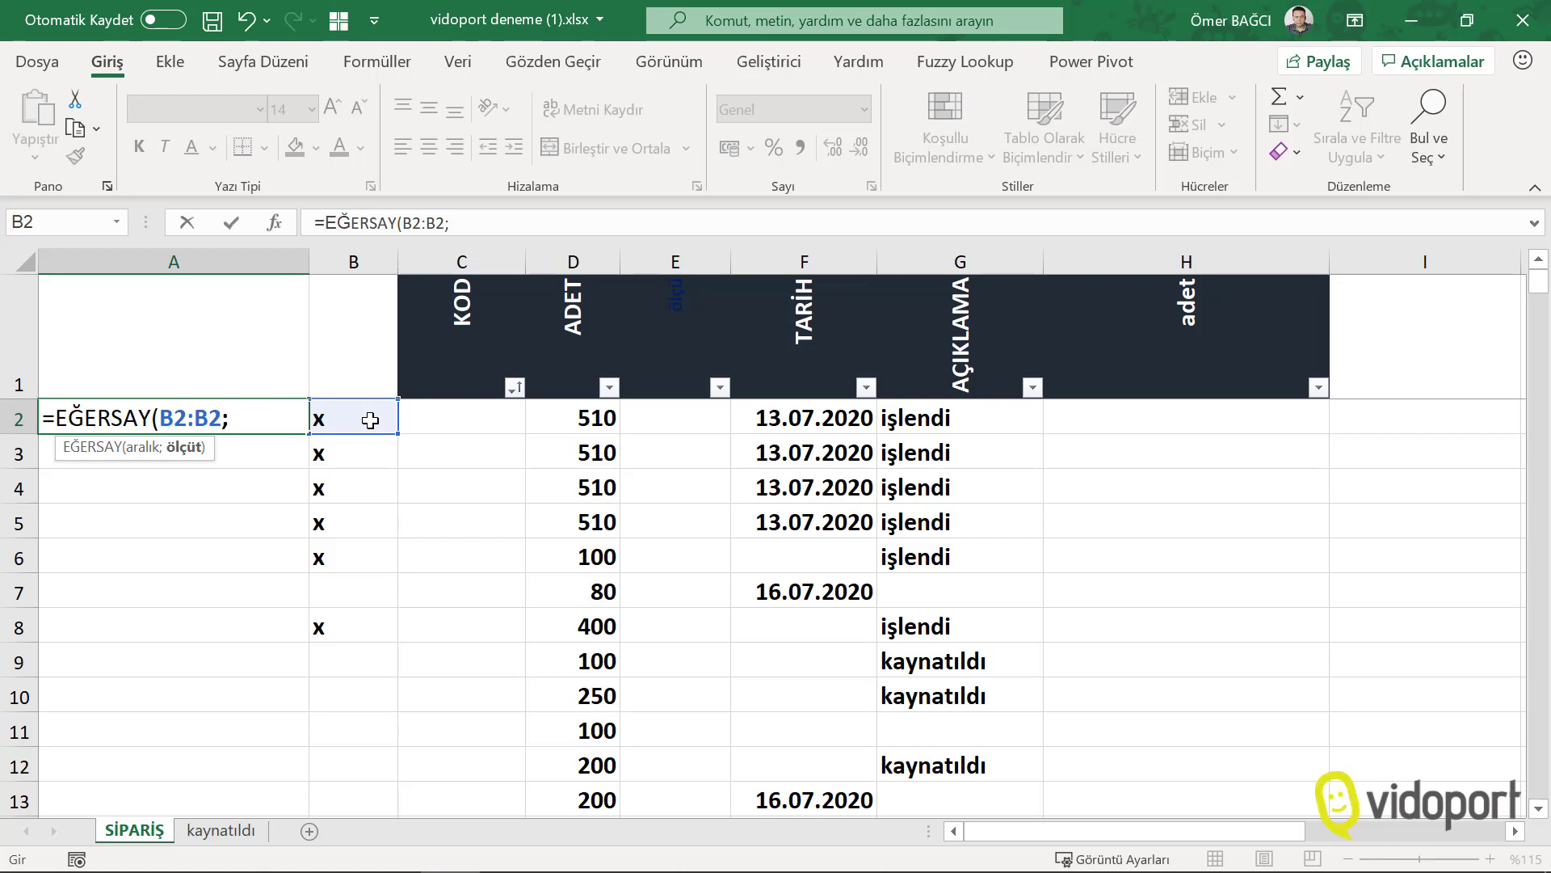
pyautogui.write('"x"')
pyautogui.write(';')
pyautogui.press('BackSpace')
pyautogui.write(')')
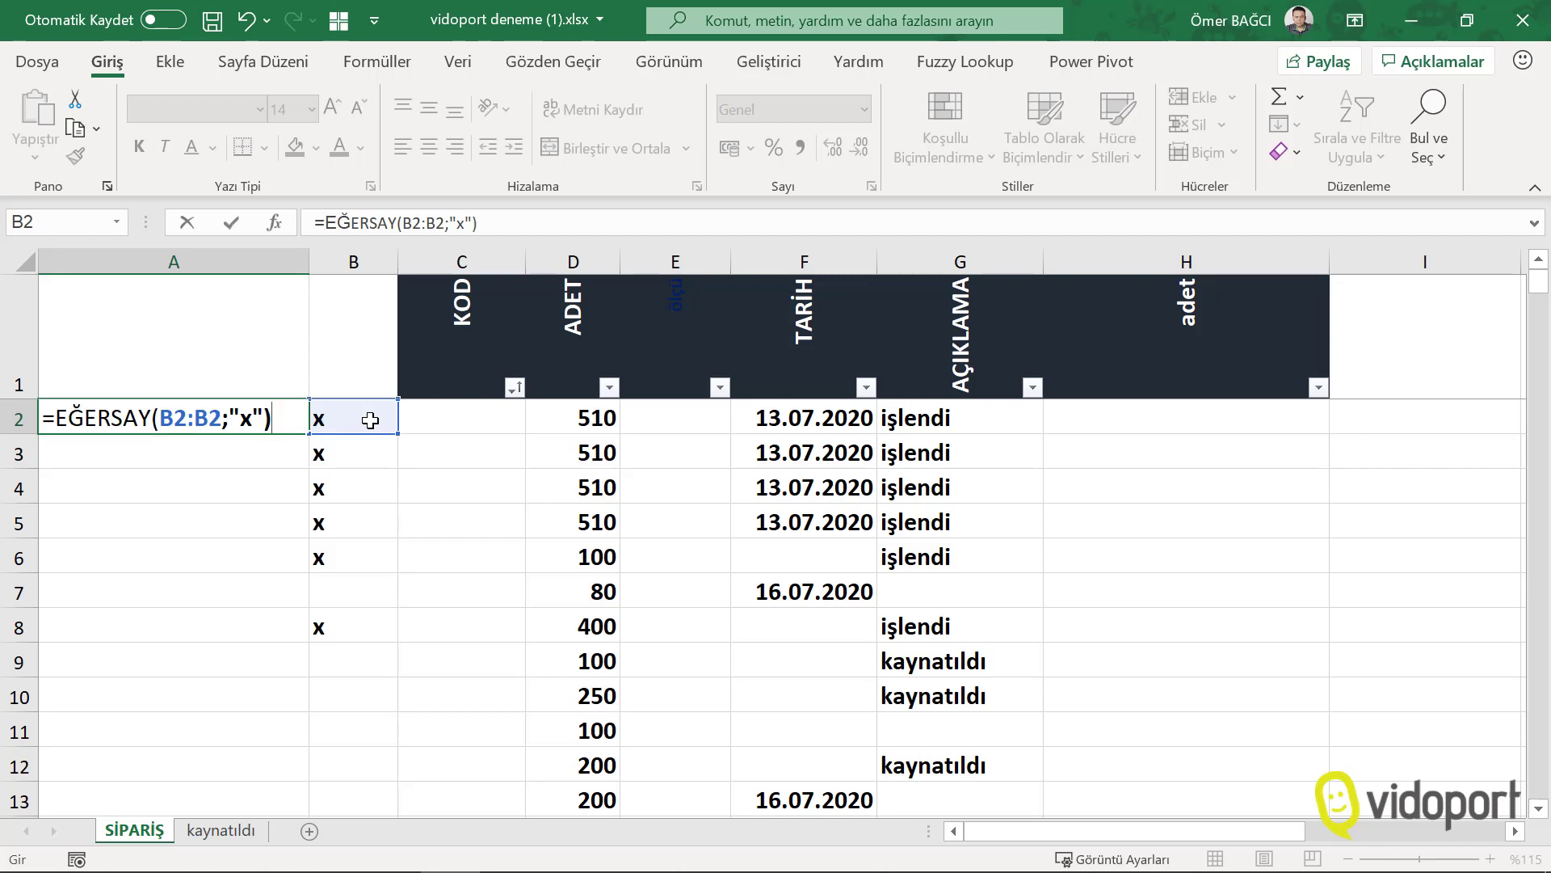
pyautogui.write('&')
pyautogui.click(370, 419)
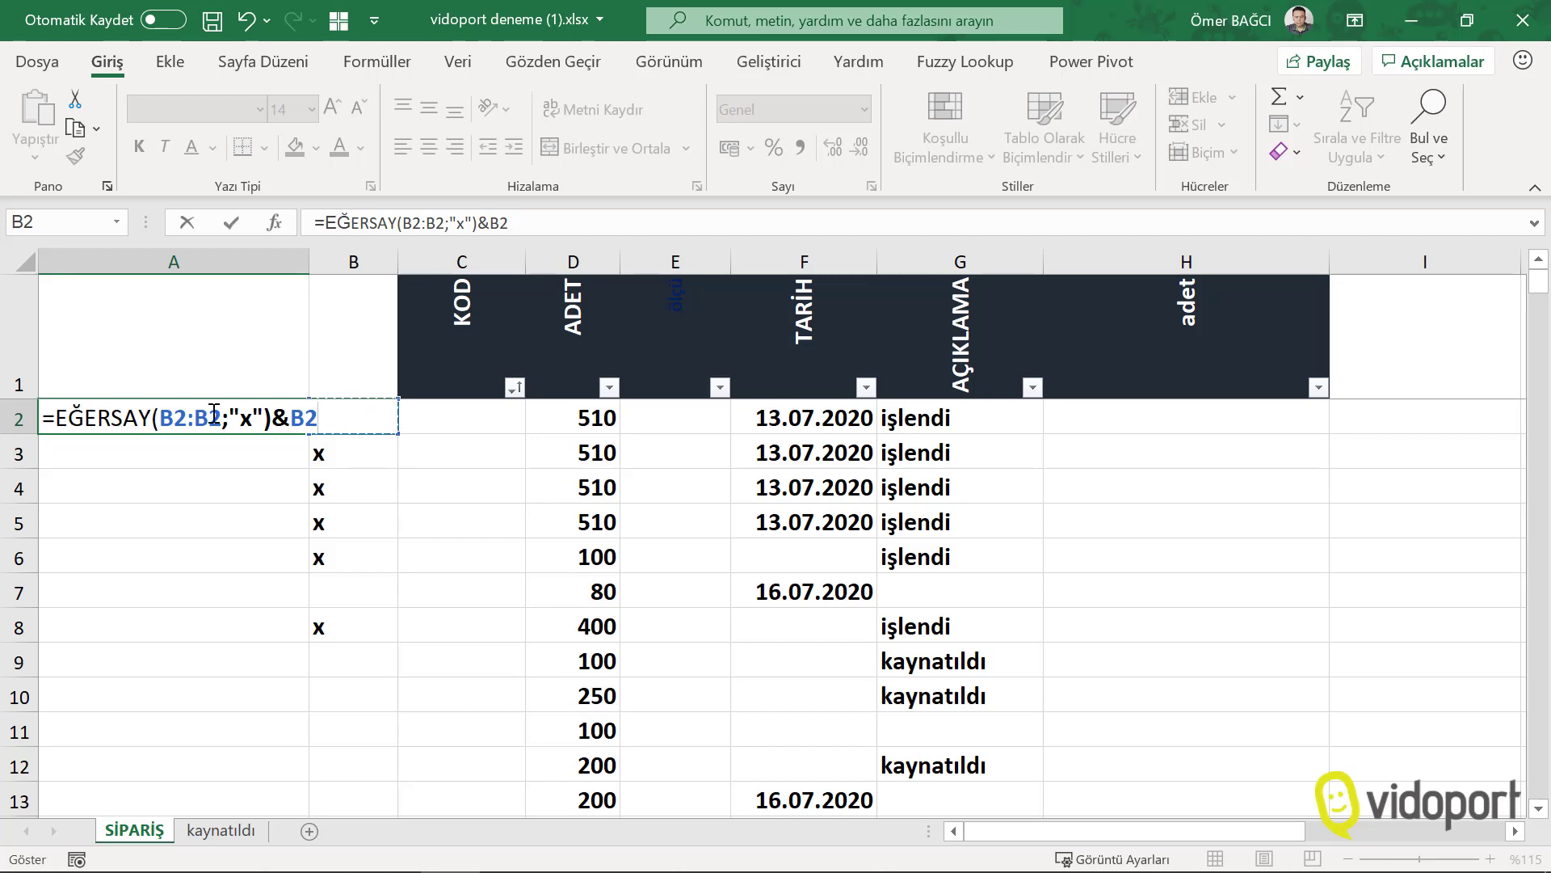
pyautogui.click(185, 414)
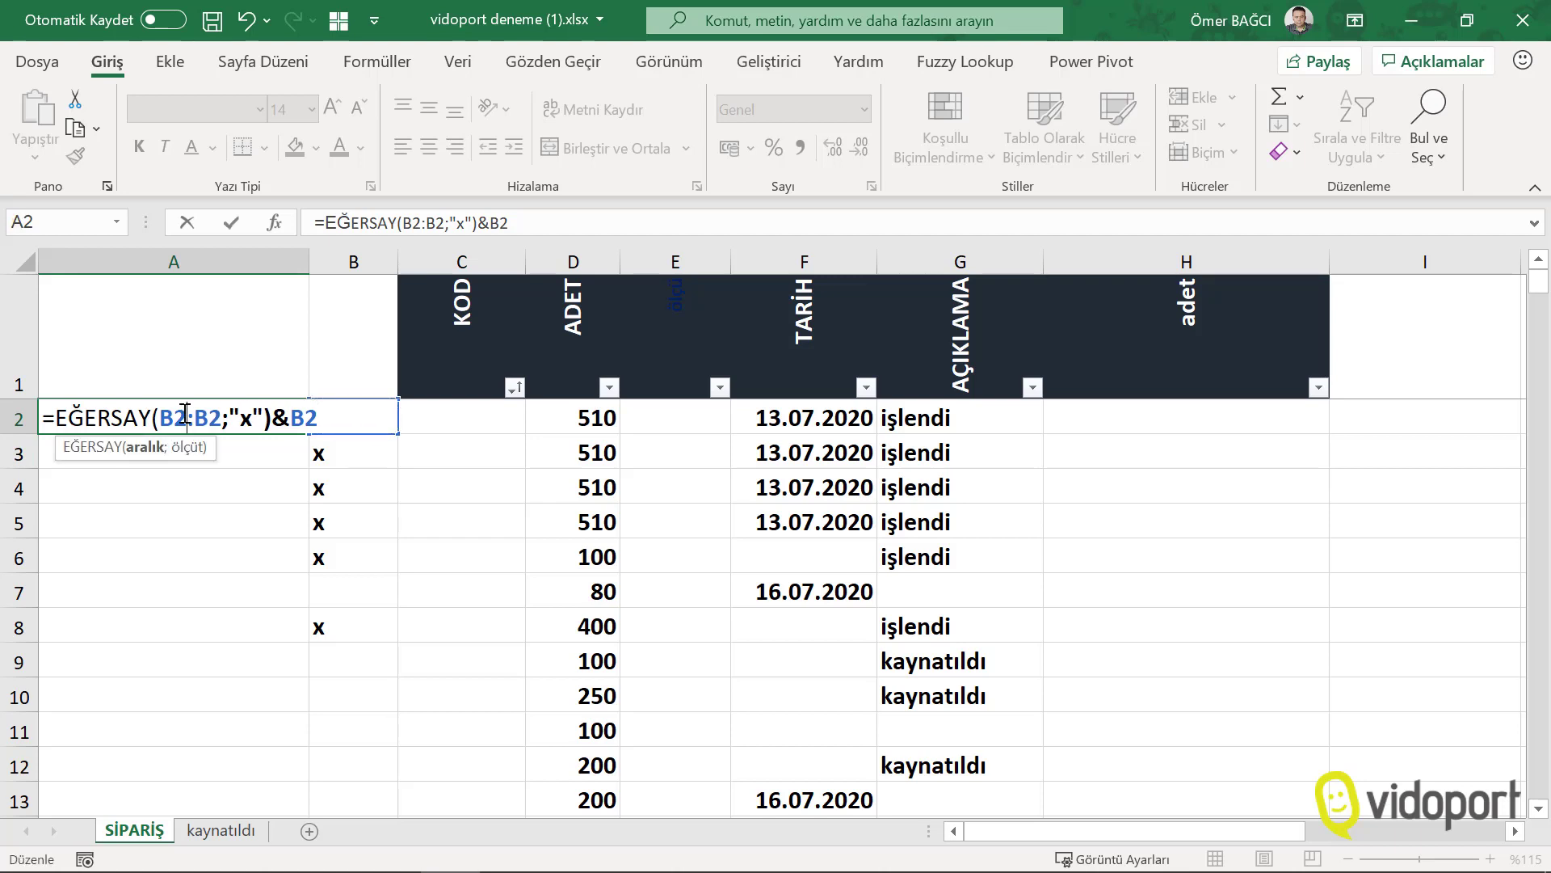
pyautogui.press('F4')
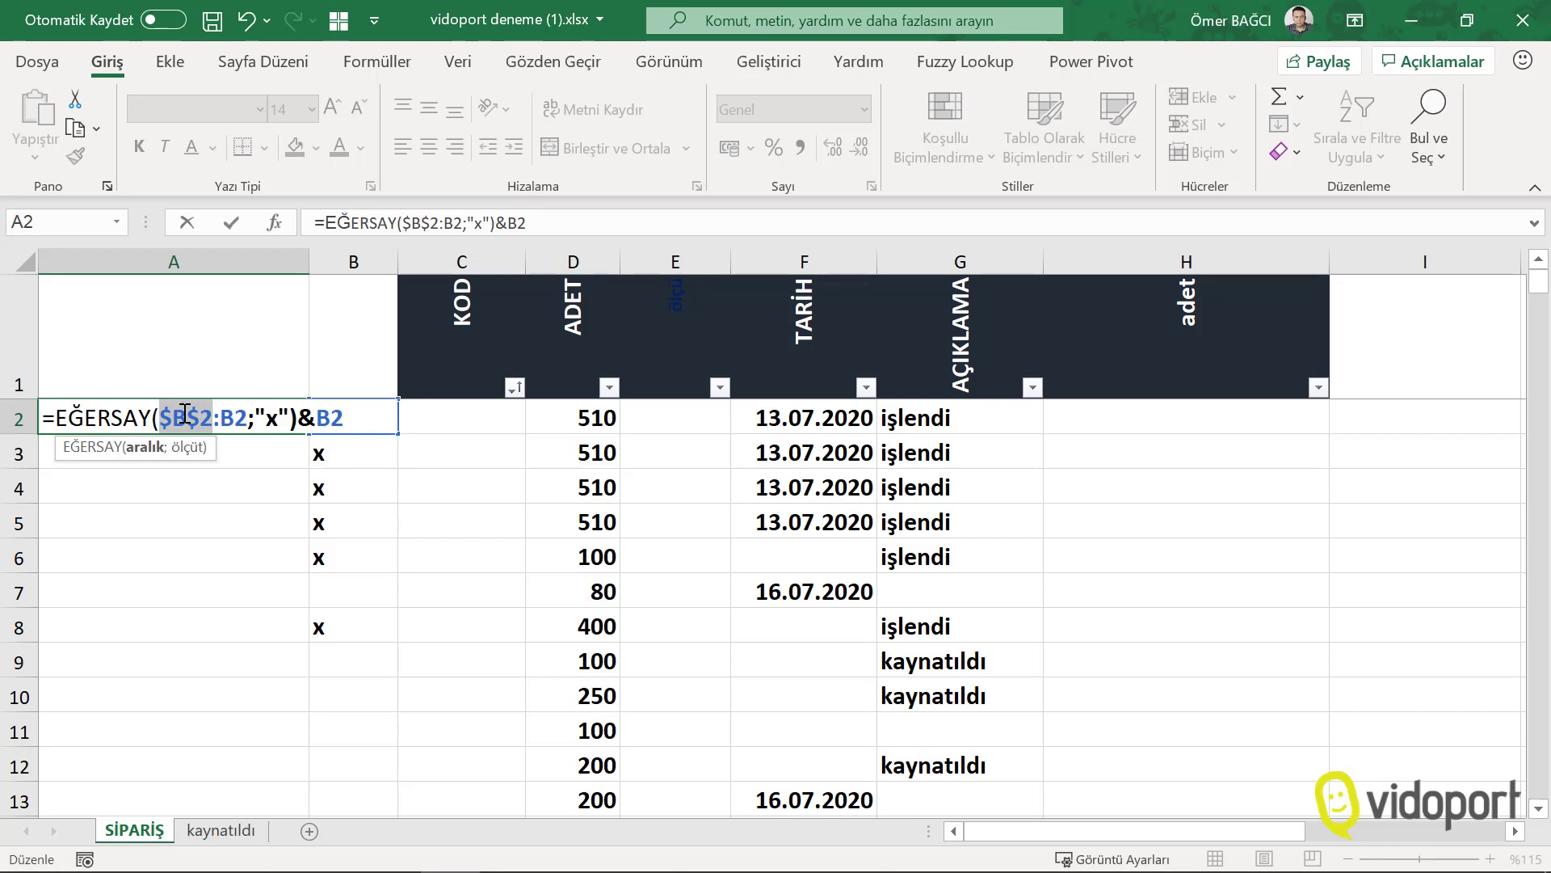
pyautogui.press('Return')
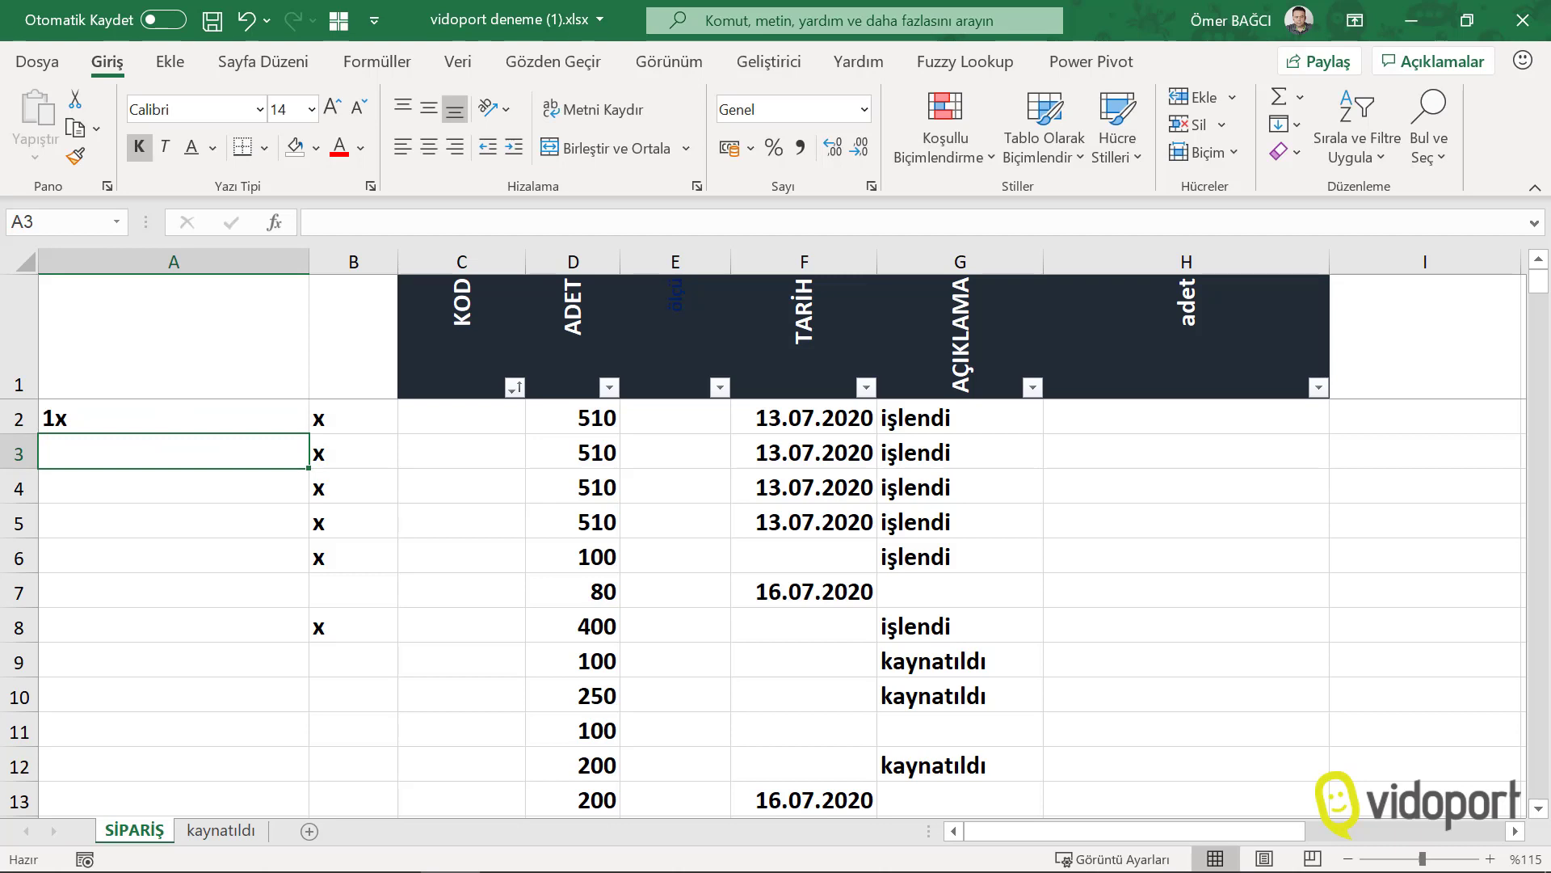
# Fill A2's counting formula down column A, then narrow column A to fit the 1x, 2x keys.
pyautogui.click(206, 417)
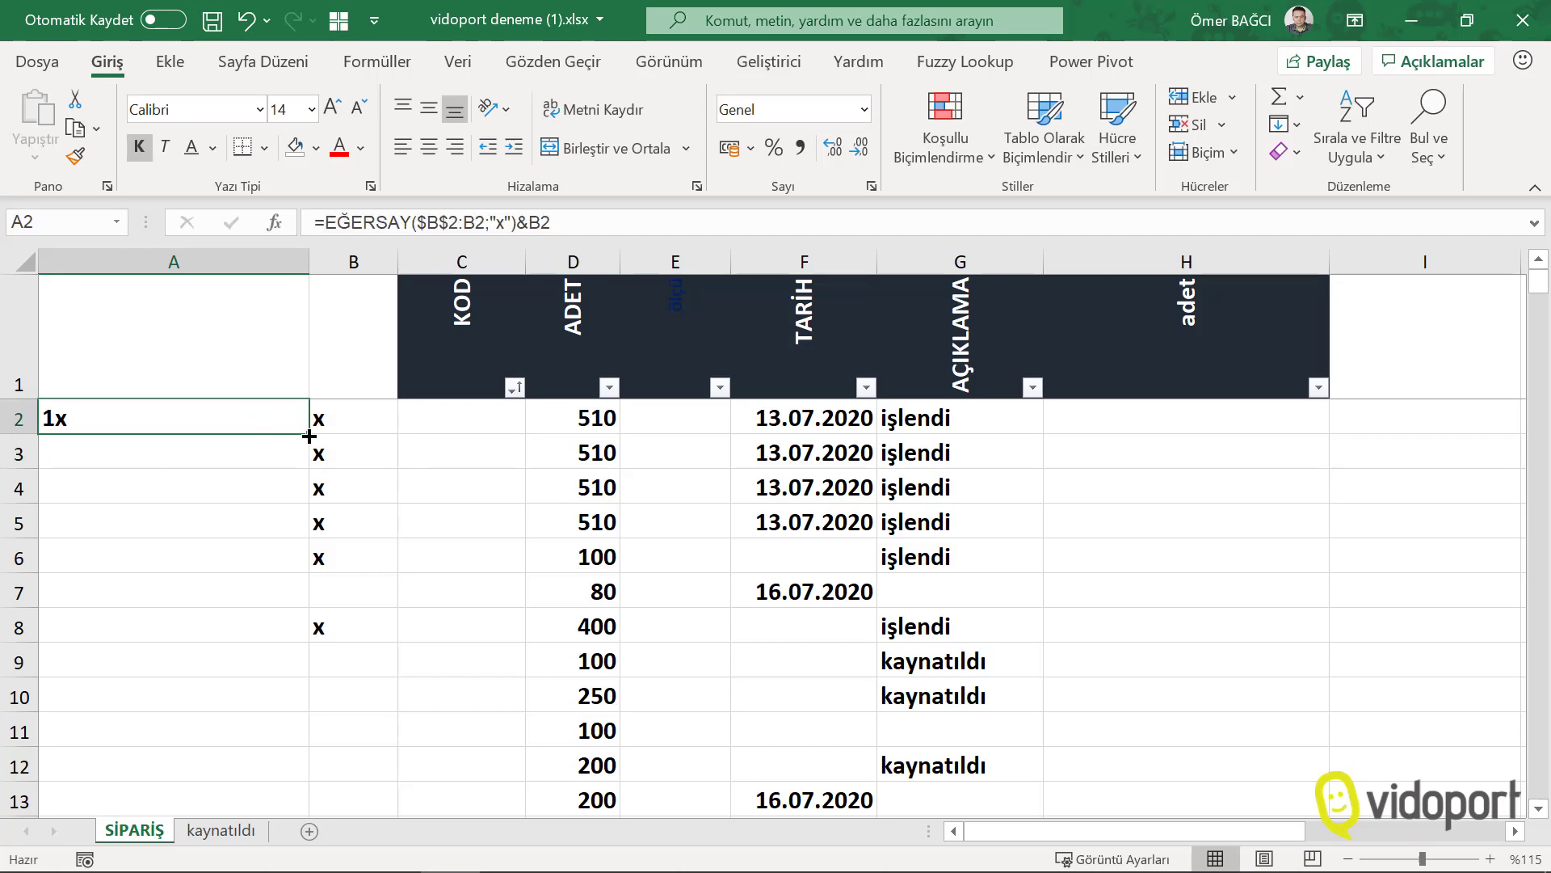
pyautogui.moveTo(309, 436)
pyautogui.mouseDown()
pyautogui.moveTo(248, 869)
pyautogui.moveTo(228, 793)
pyautogui.mouseUp()
pyautogui.scroll(3, 228, 595)
pyautogui.scroll(3, 228, 595)
pyautogui.scroll(6, 229, 595)
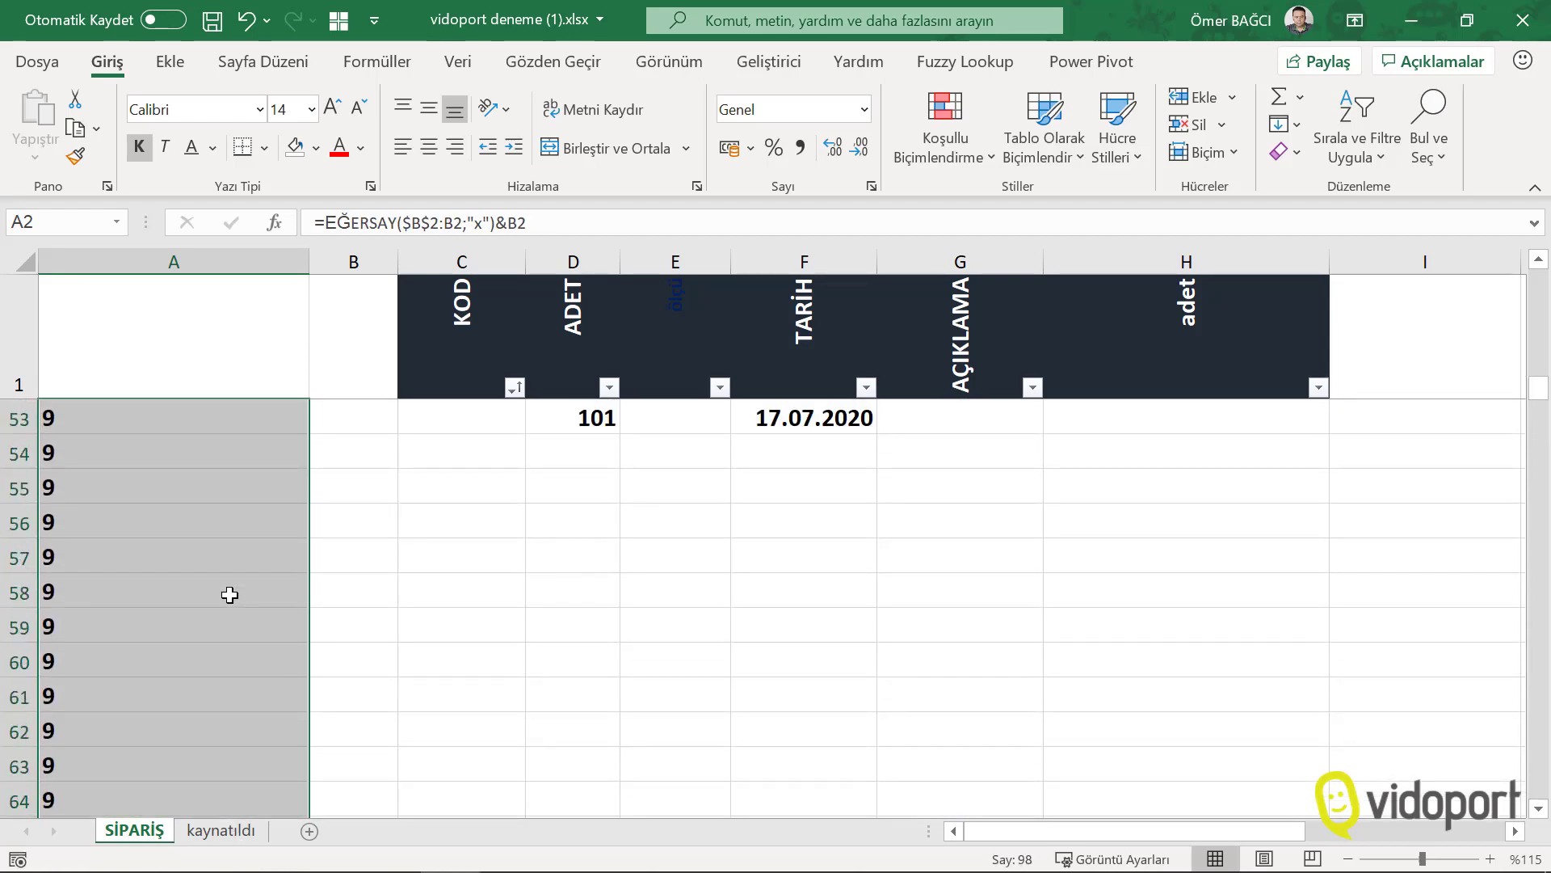
pyautogui.scroll(14, 230, 595)
pyautogui.scroll(3, 230, 594)
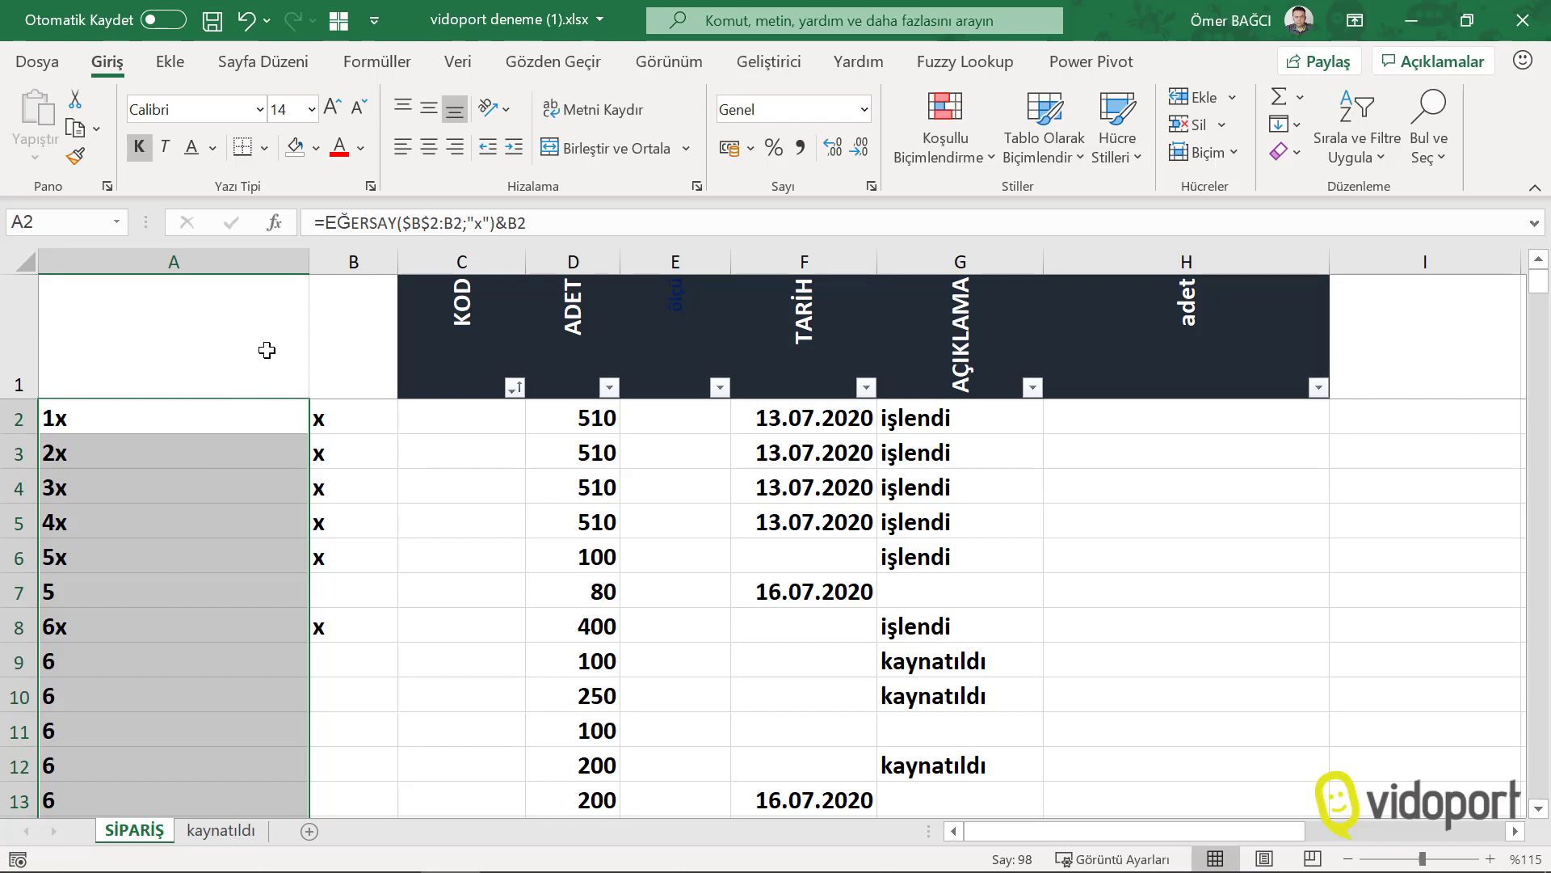
pyautogui.moveTo(307, 268)
pyautogui.mouseDown()
pyautogui.moveTo(94, 275)
pyautogui.moveTo(148, 262)
pyautogui.mouseUp()
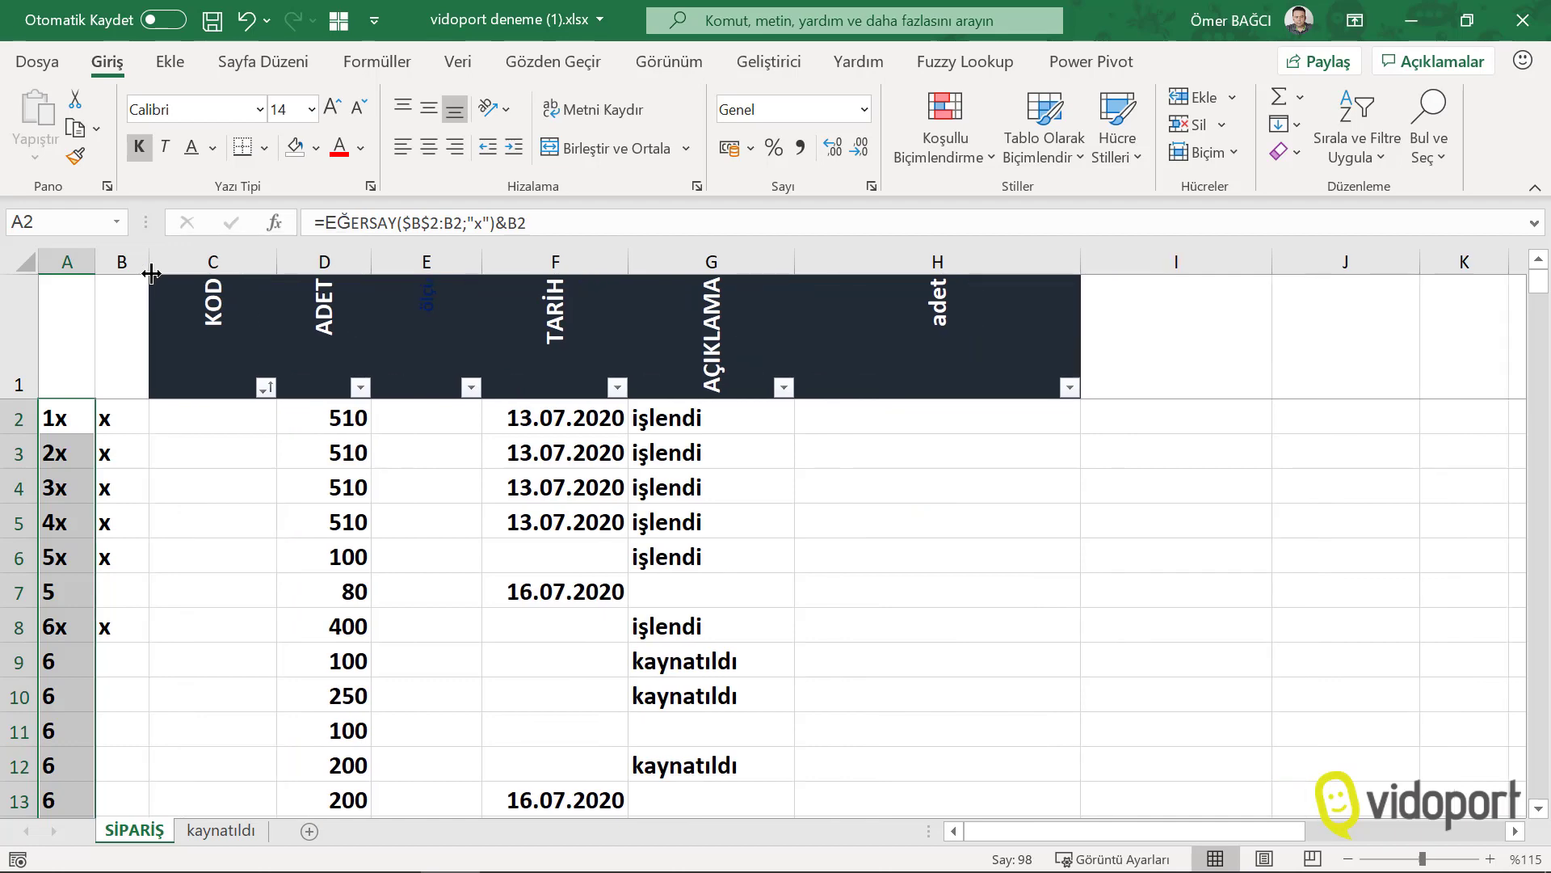
# Copy header cells C1:H1 and paste them at B2 of kaynatıldı keeping source column widths.
pyautogui.moveTo(228, 355); pyautogui.dragTo(963, 353)
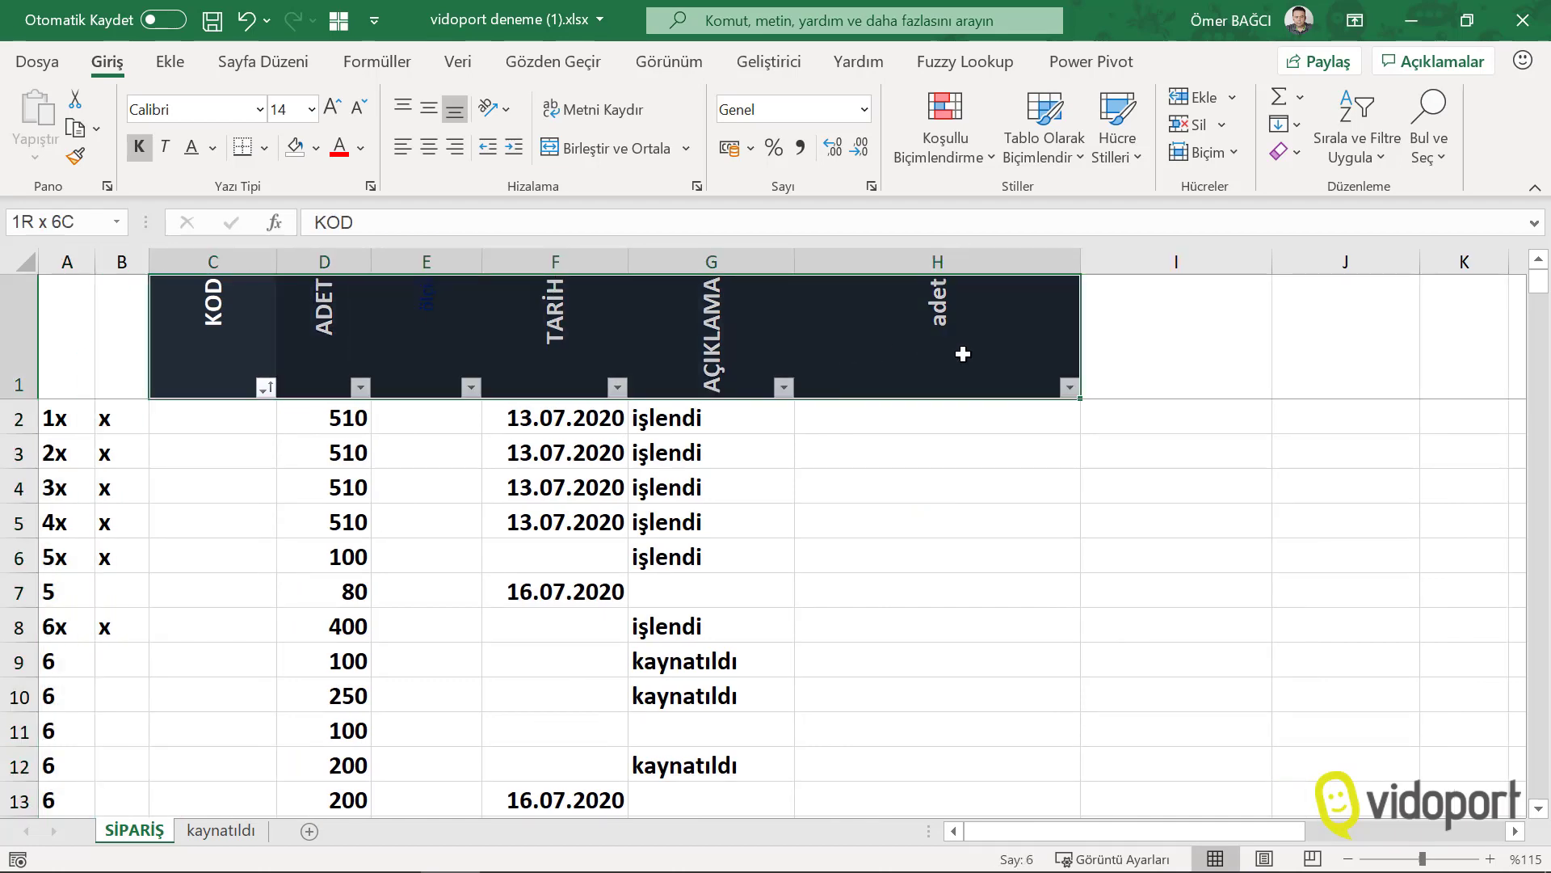
pyautogui.hotkey('ctrl', 'c')
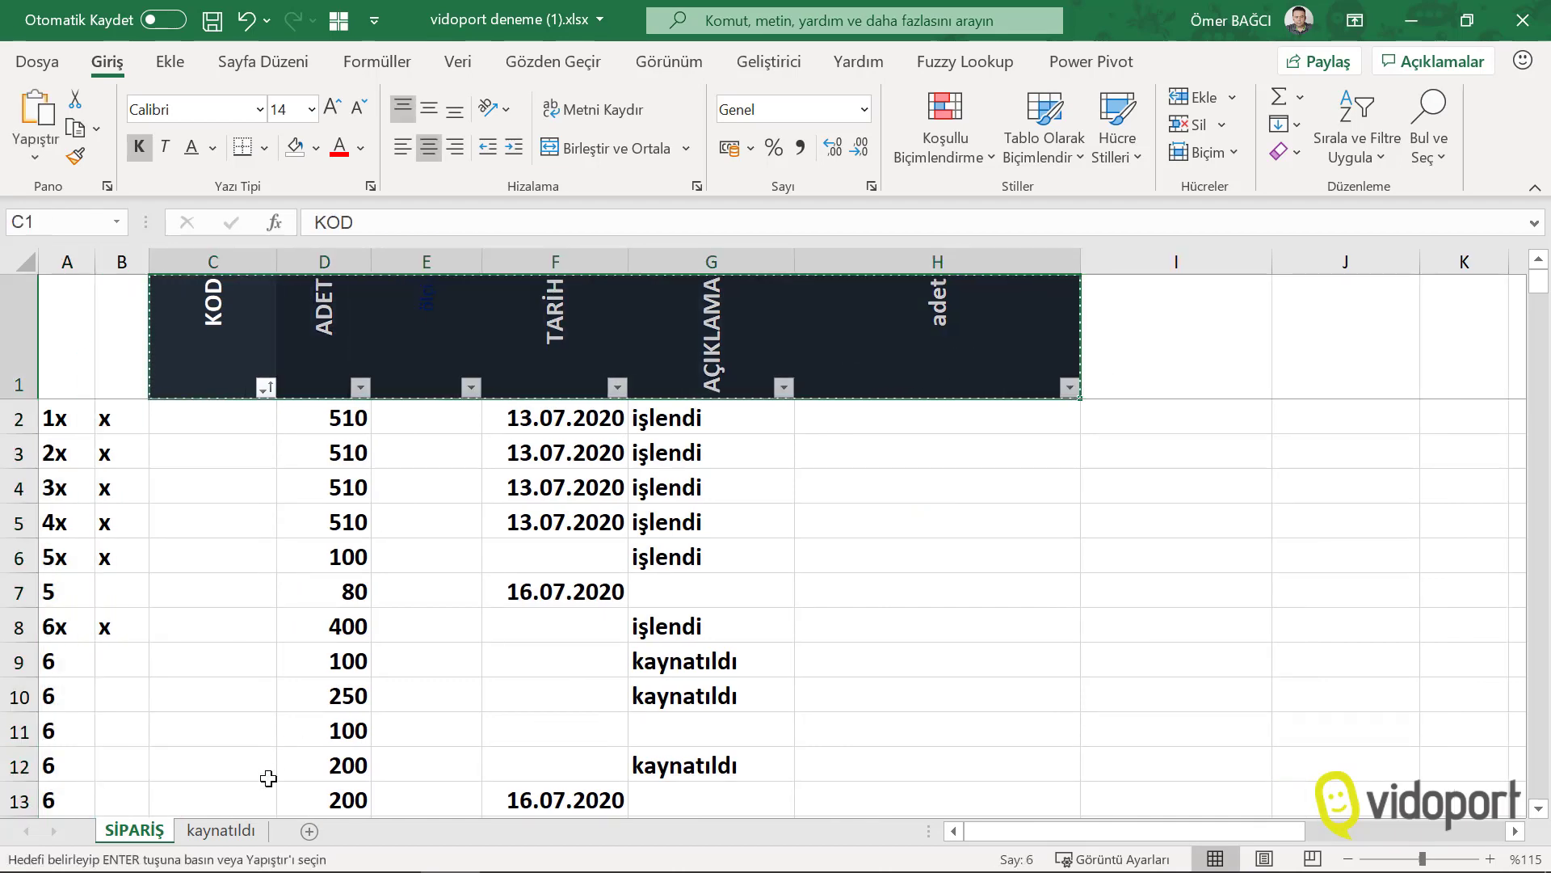
pyautogui.click(243, 837)
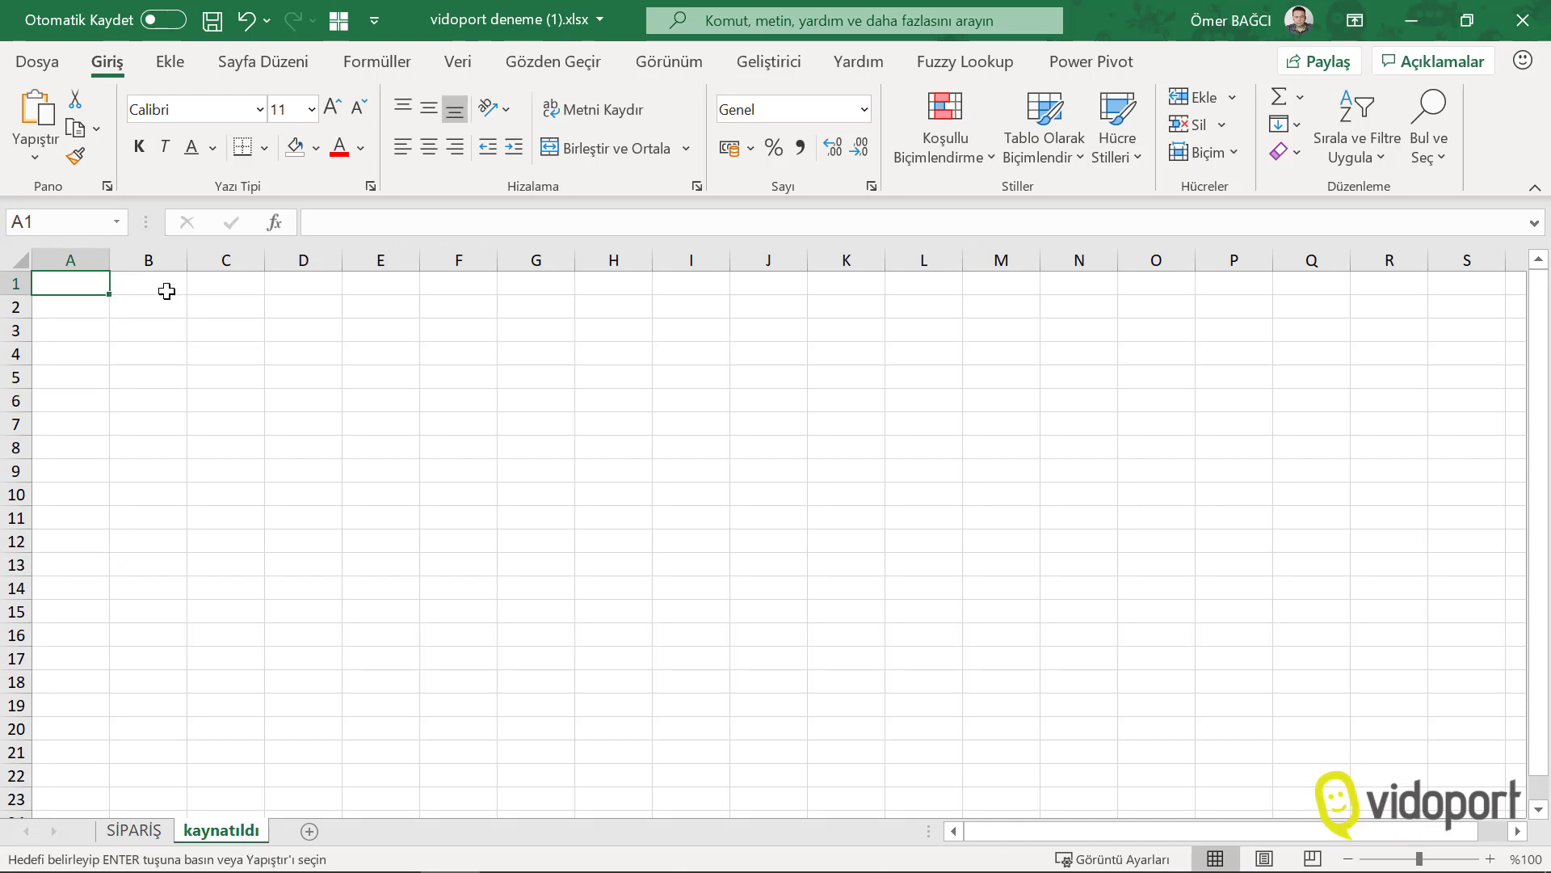
pyautogui.rightClick(86, 283)
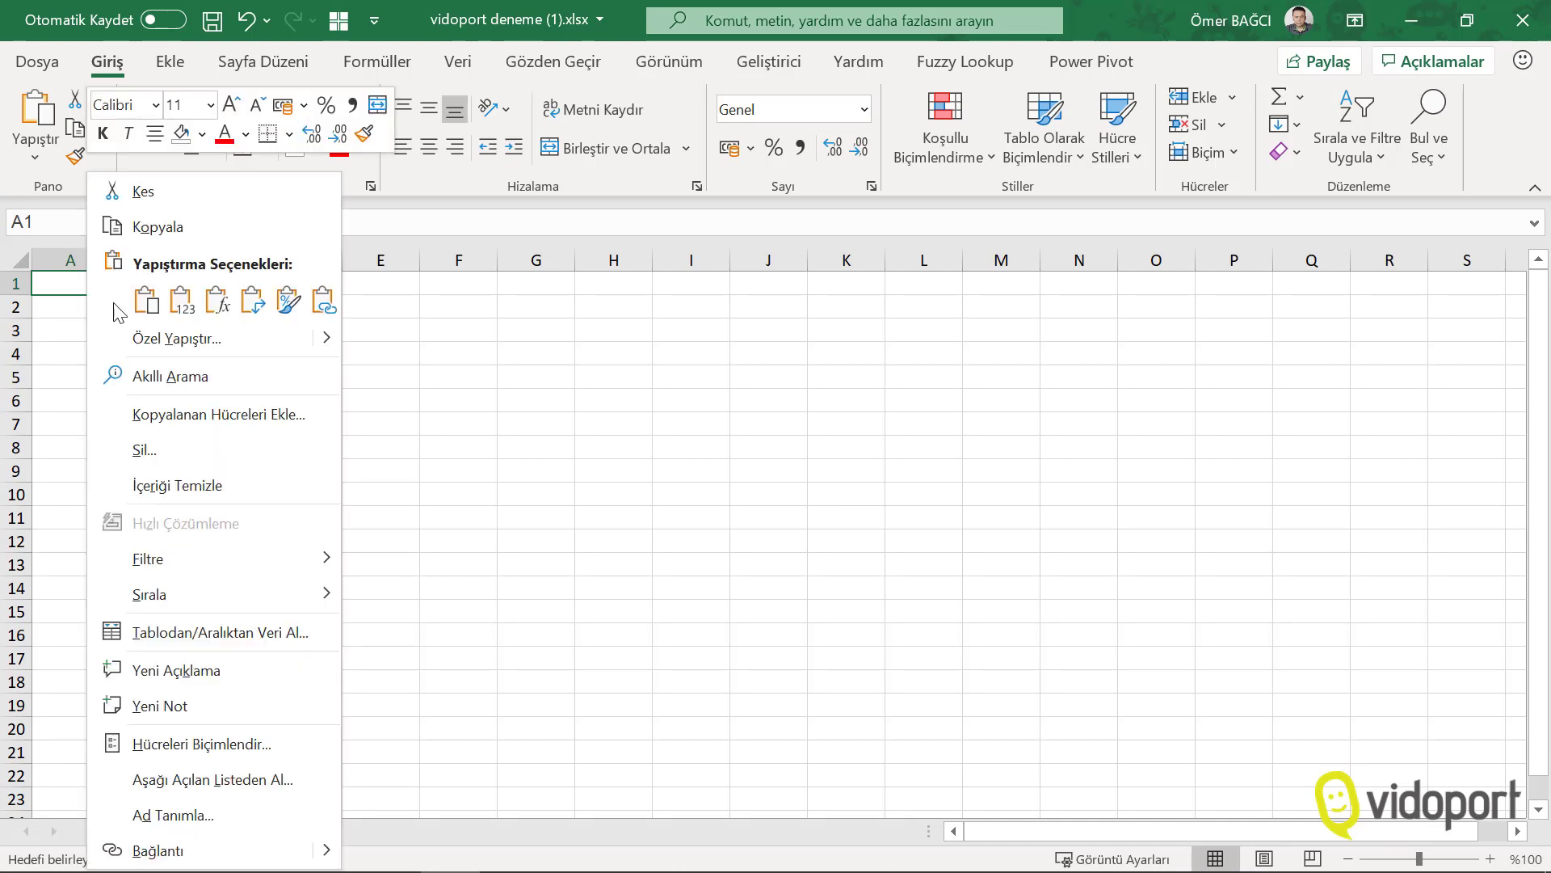
pyautogui.click(207, 318)
pyautogui.rightClick(151, 307)
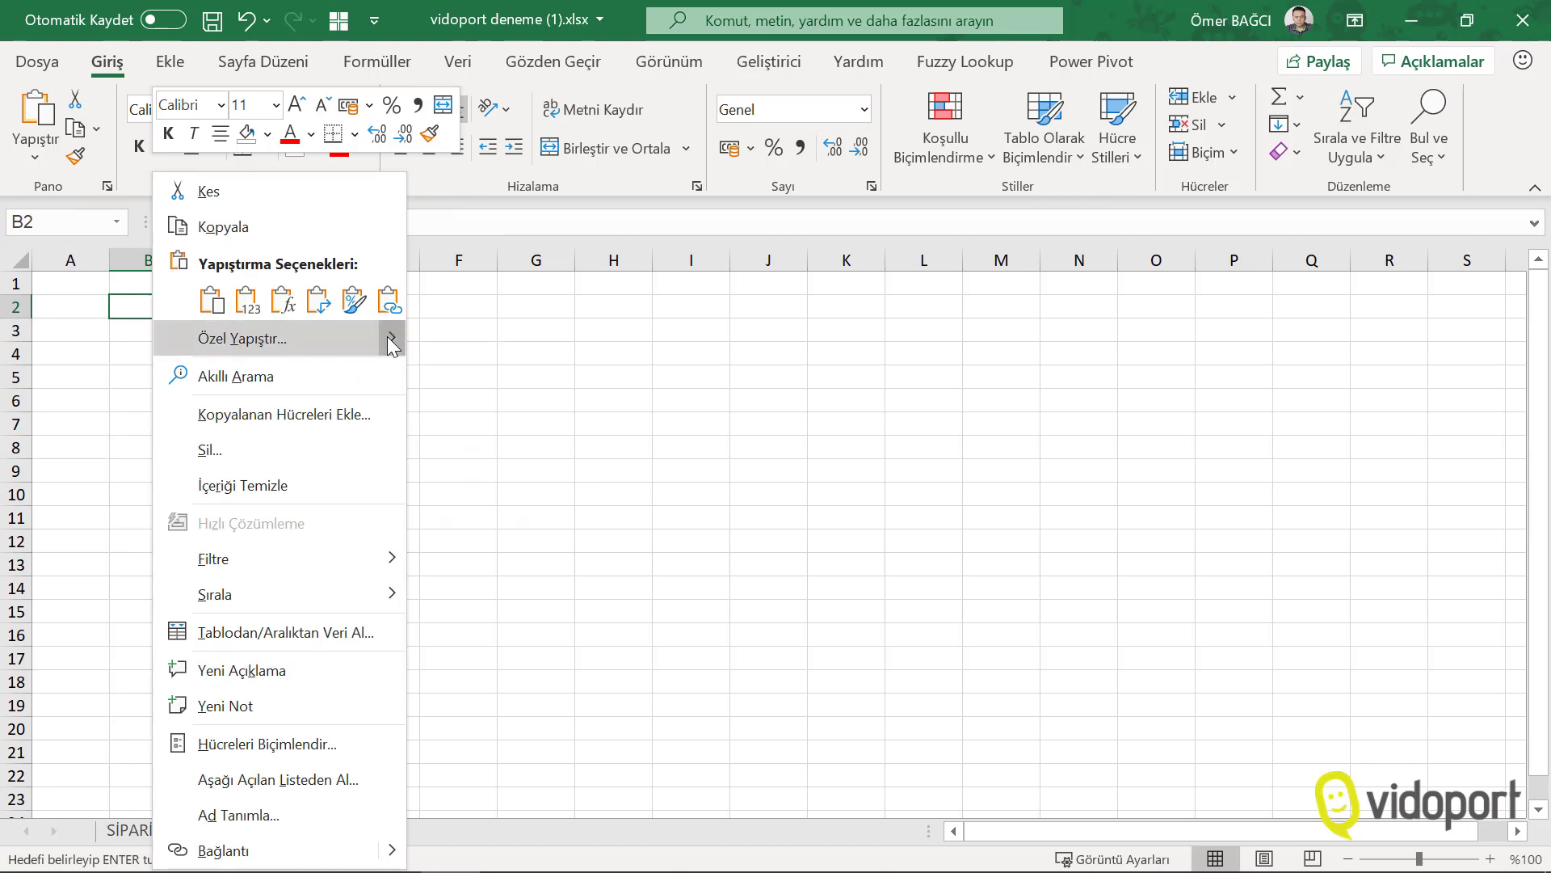
pyautogui.moveTo(177, 338)
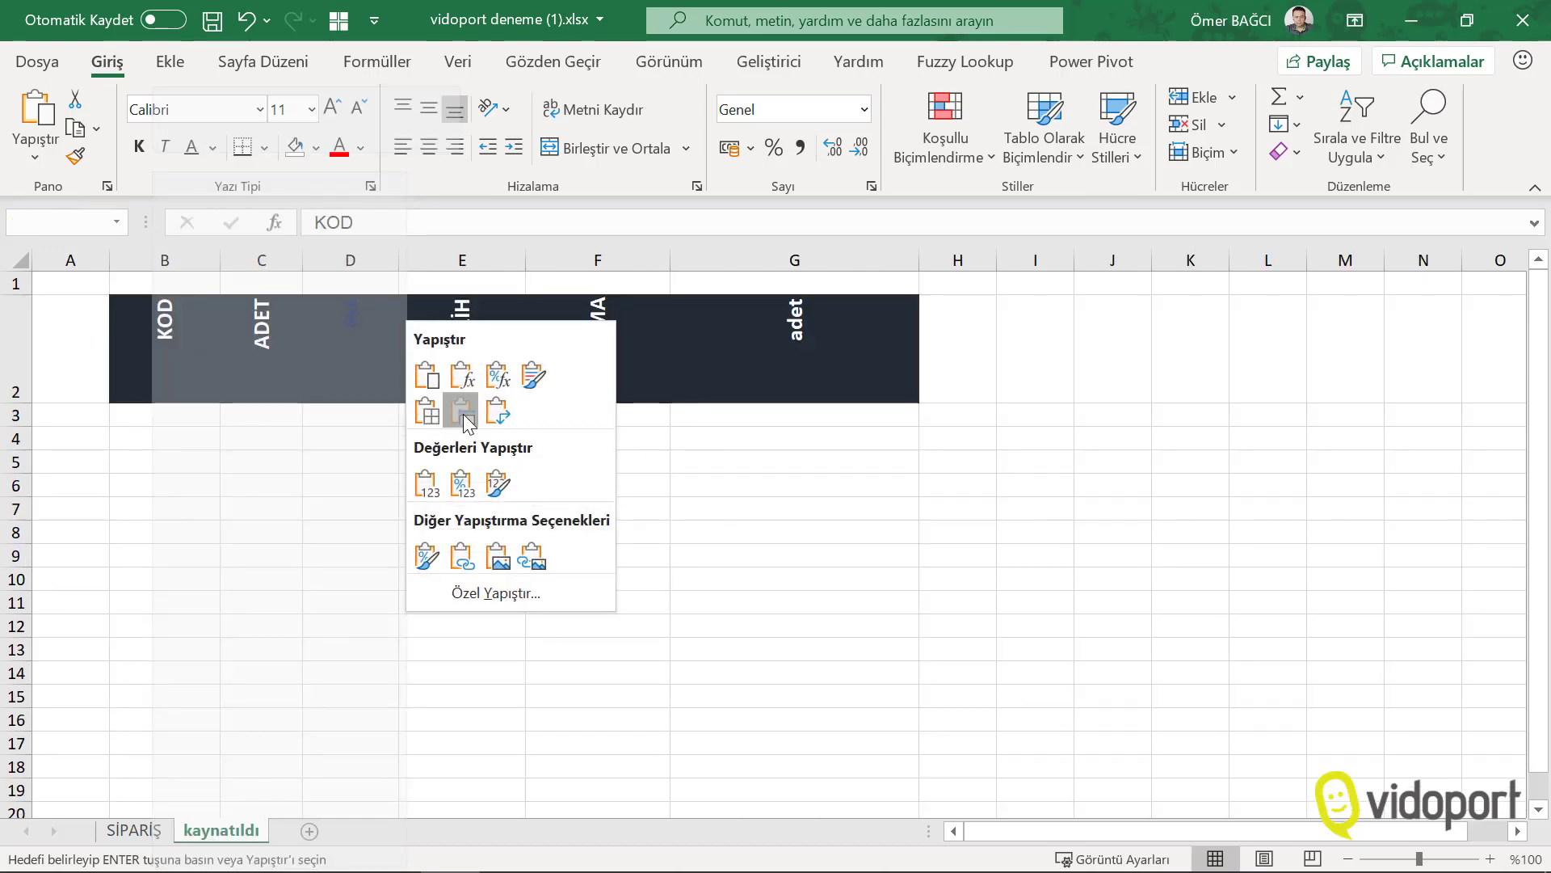
pyautogui.click(463, 414)
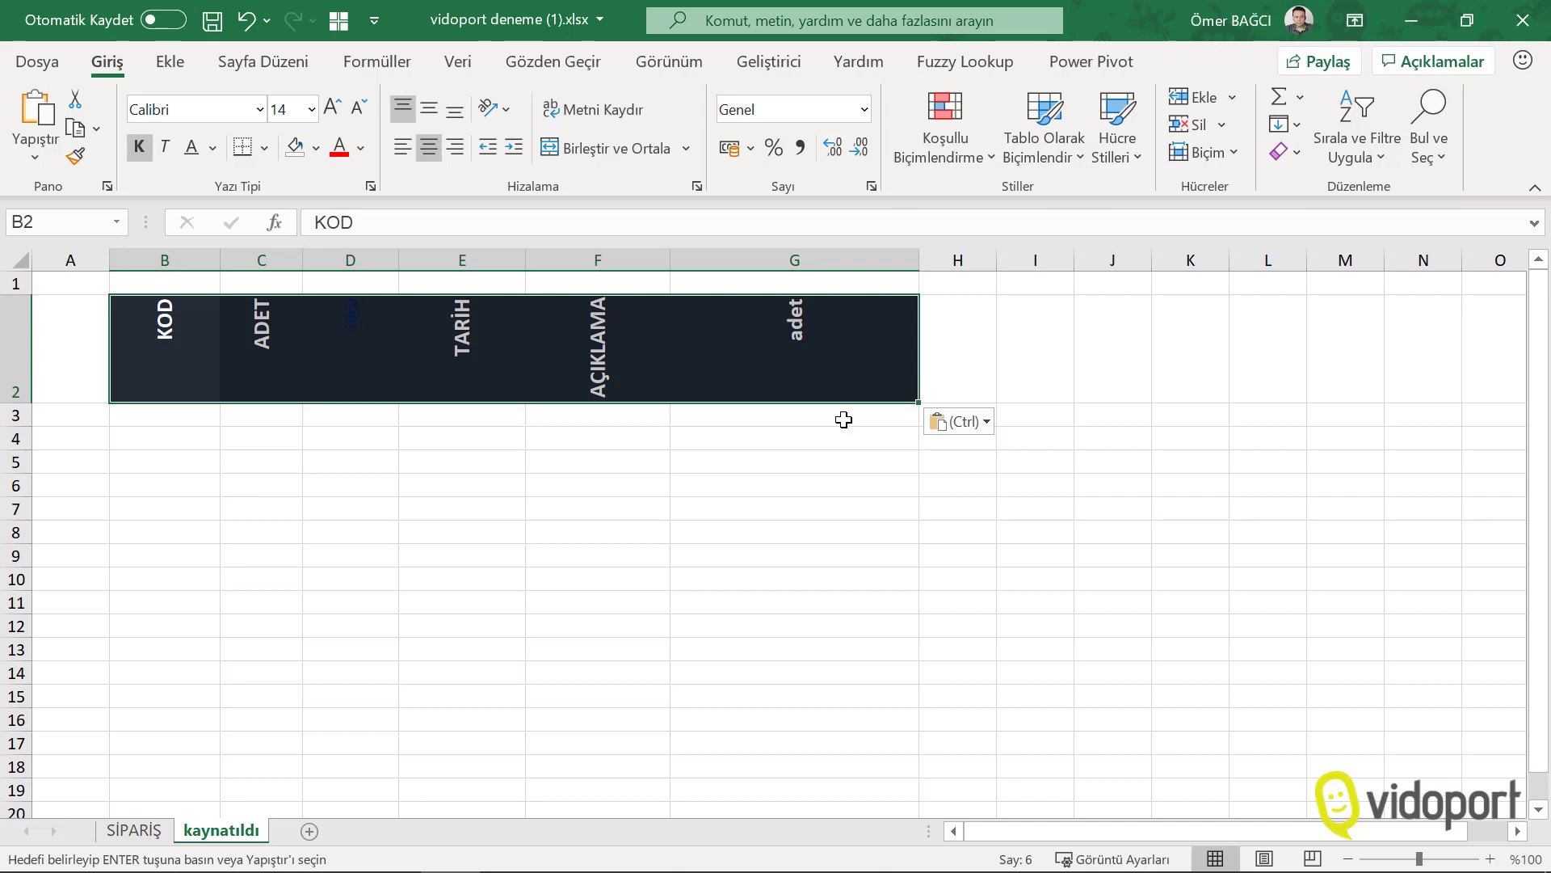
pyautogui.click(72, 415)
# Type 1x and 2x into A3:A4, then replace A3 with =SATIR().
pyautogui.write('1x')
pyautogui.press('Return')
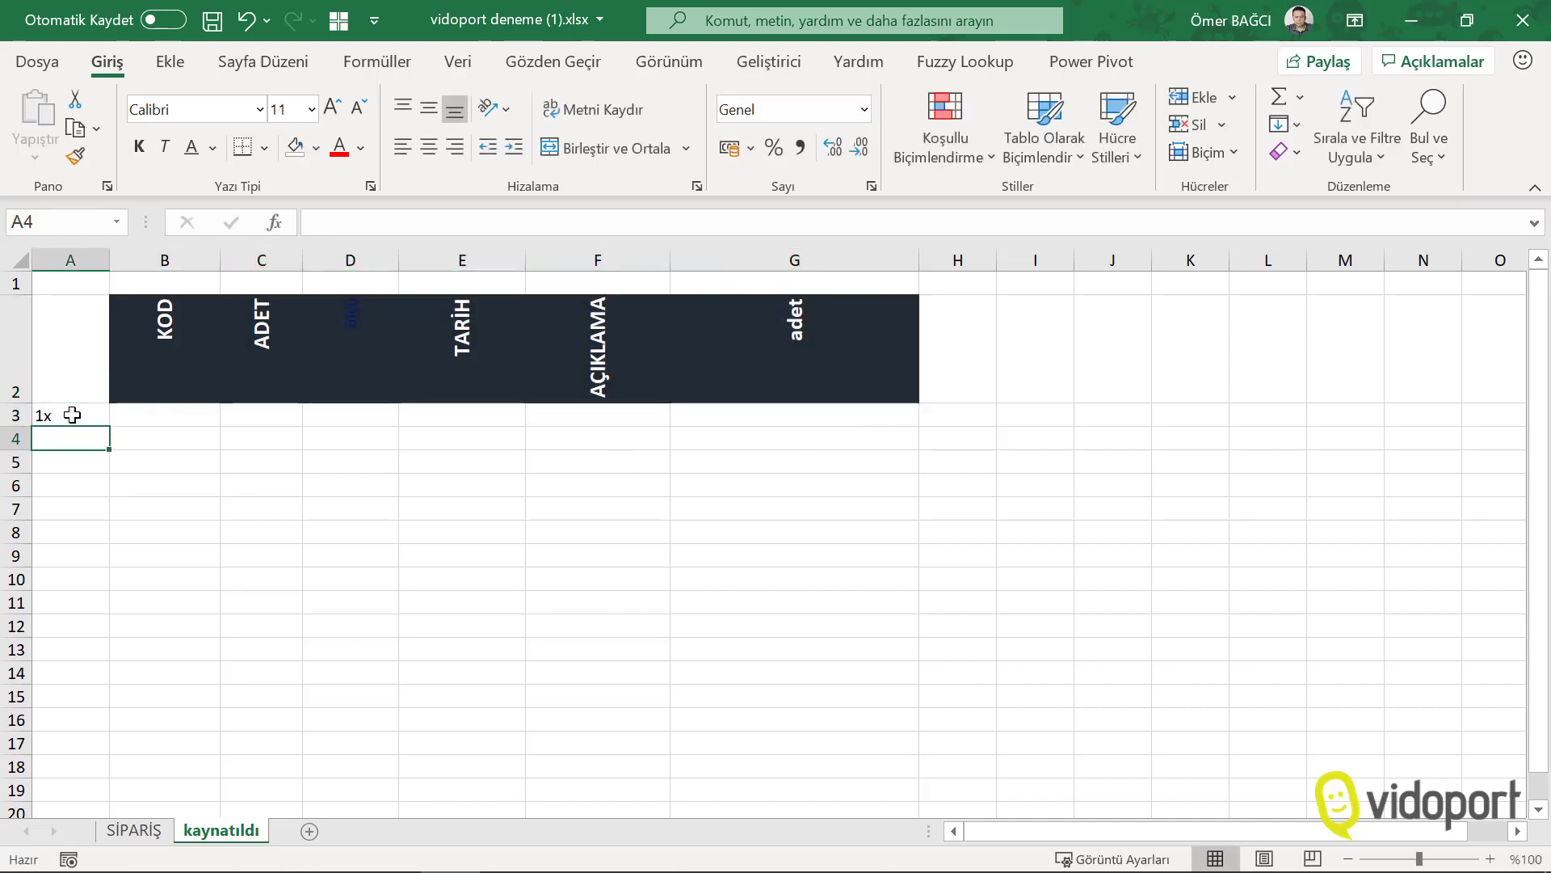
pyautogui.write('2x')
pyautogui.press('Return')
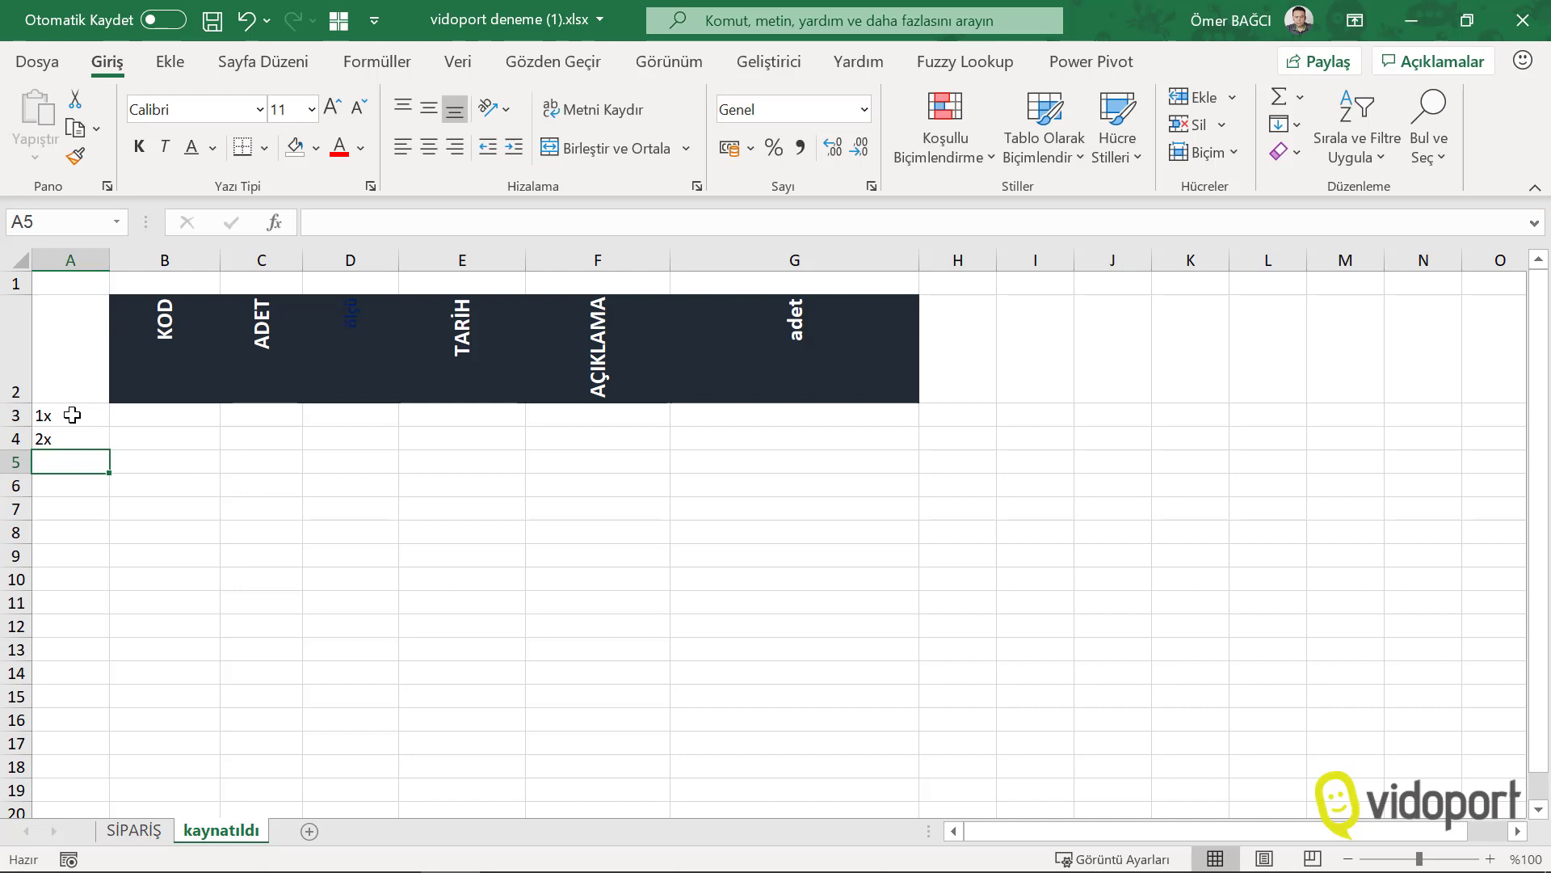
pyautogui.click(72, 415)
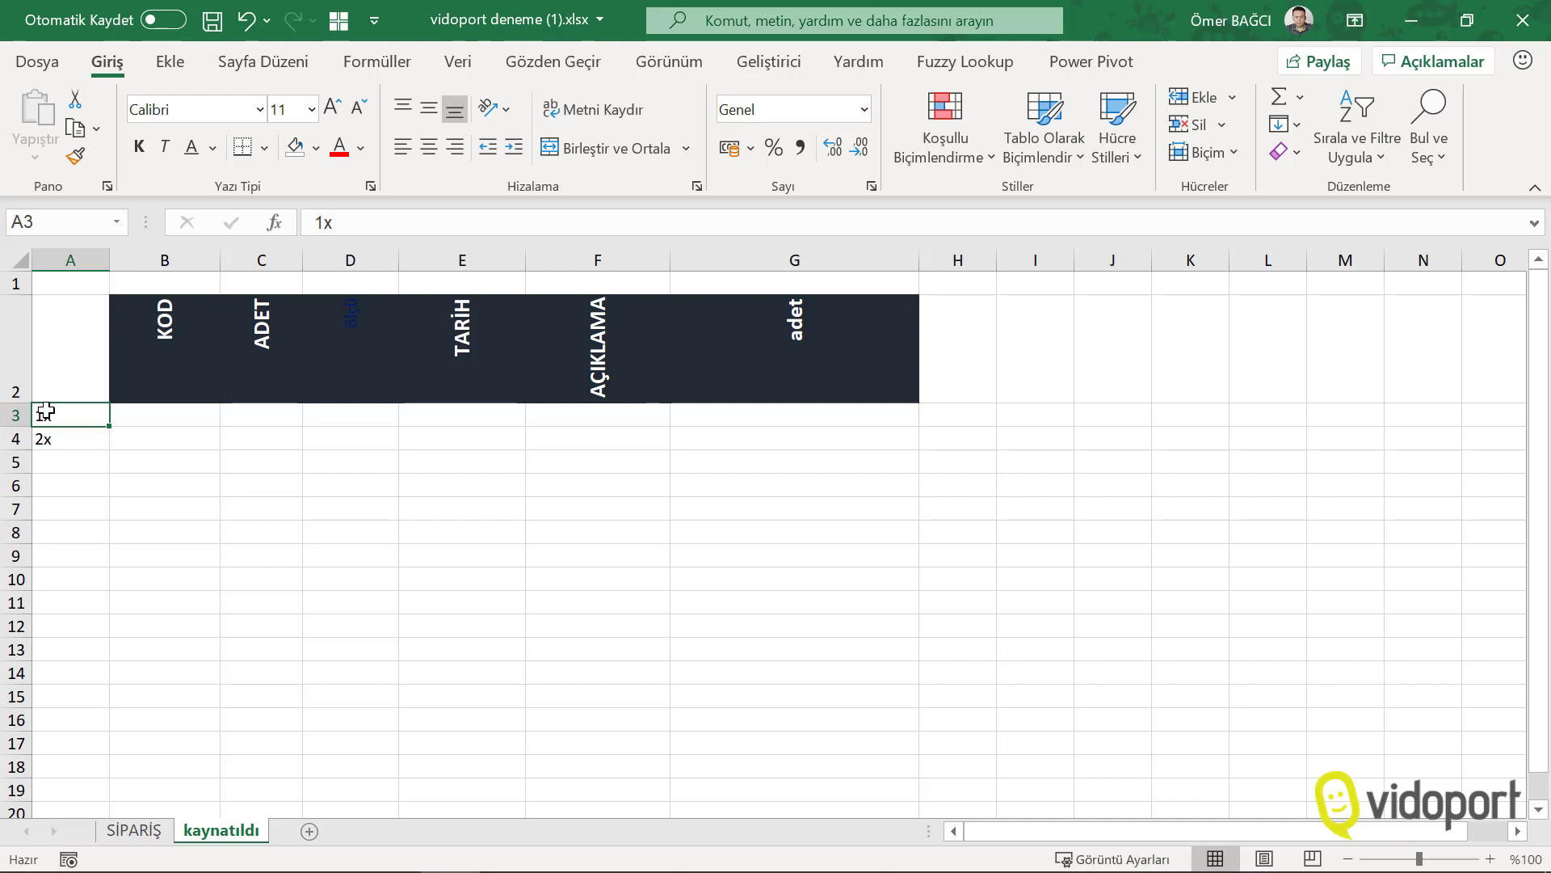
pyautogui.write('=S')
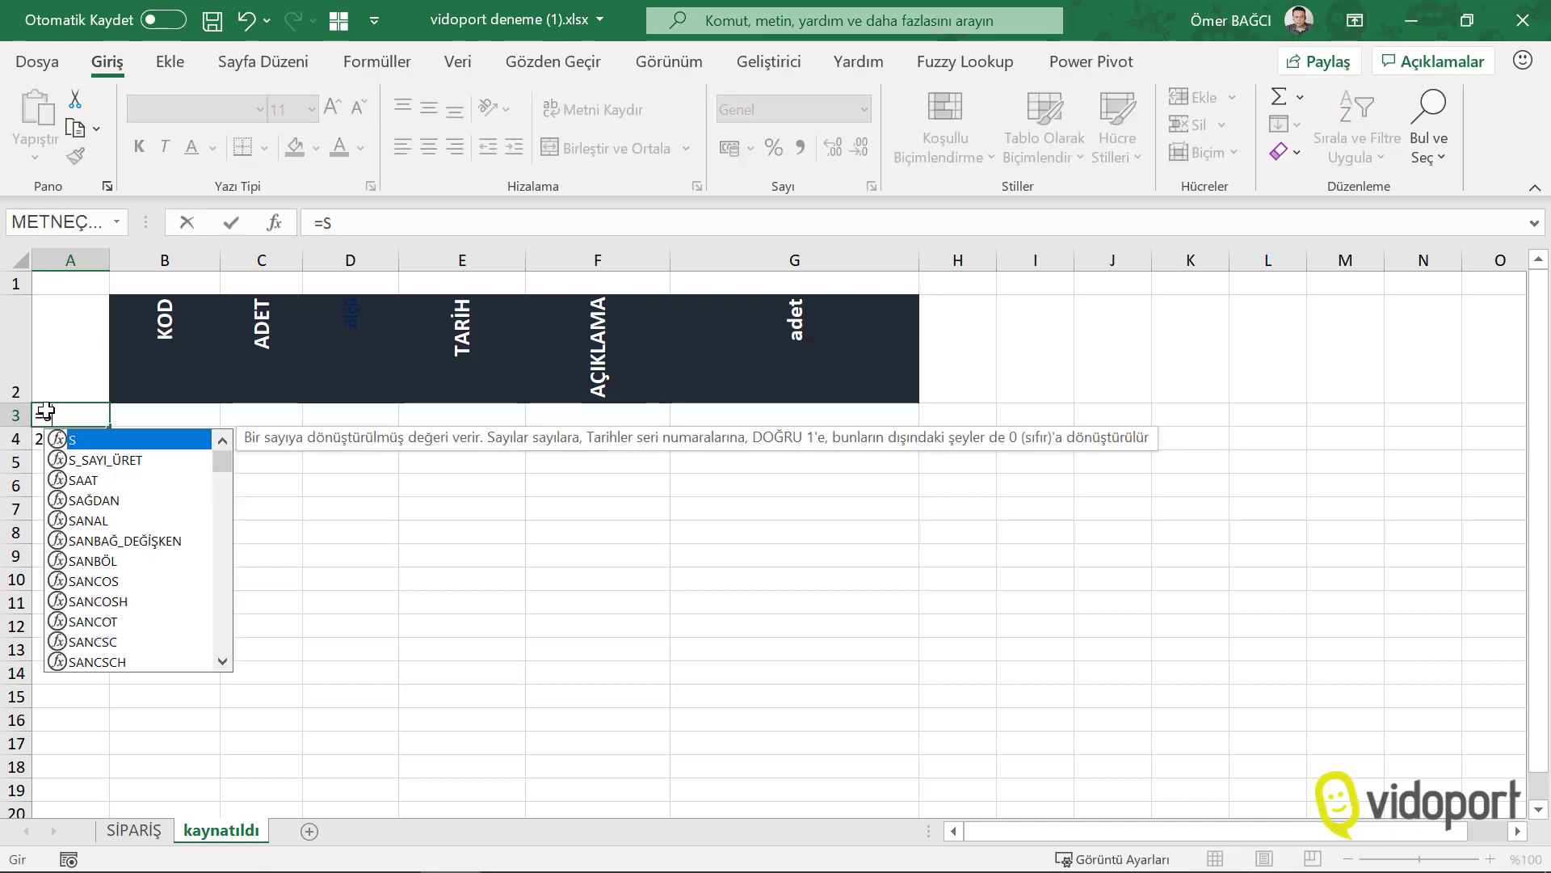
pyautogui.write('atır(')
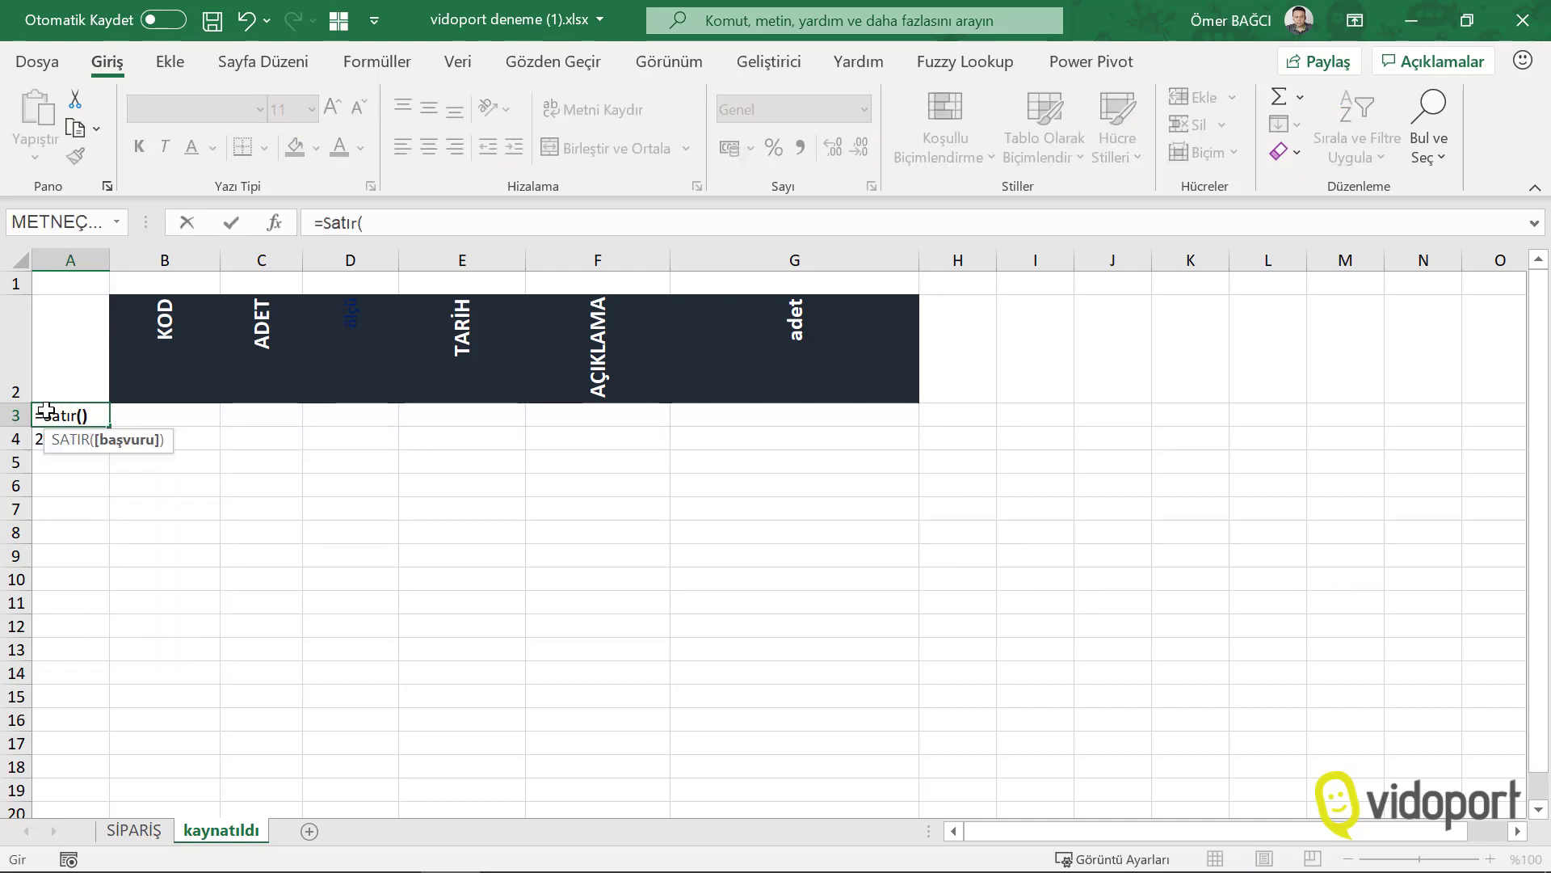
pyautogui.write(')')
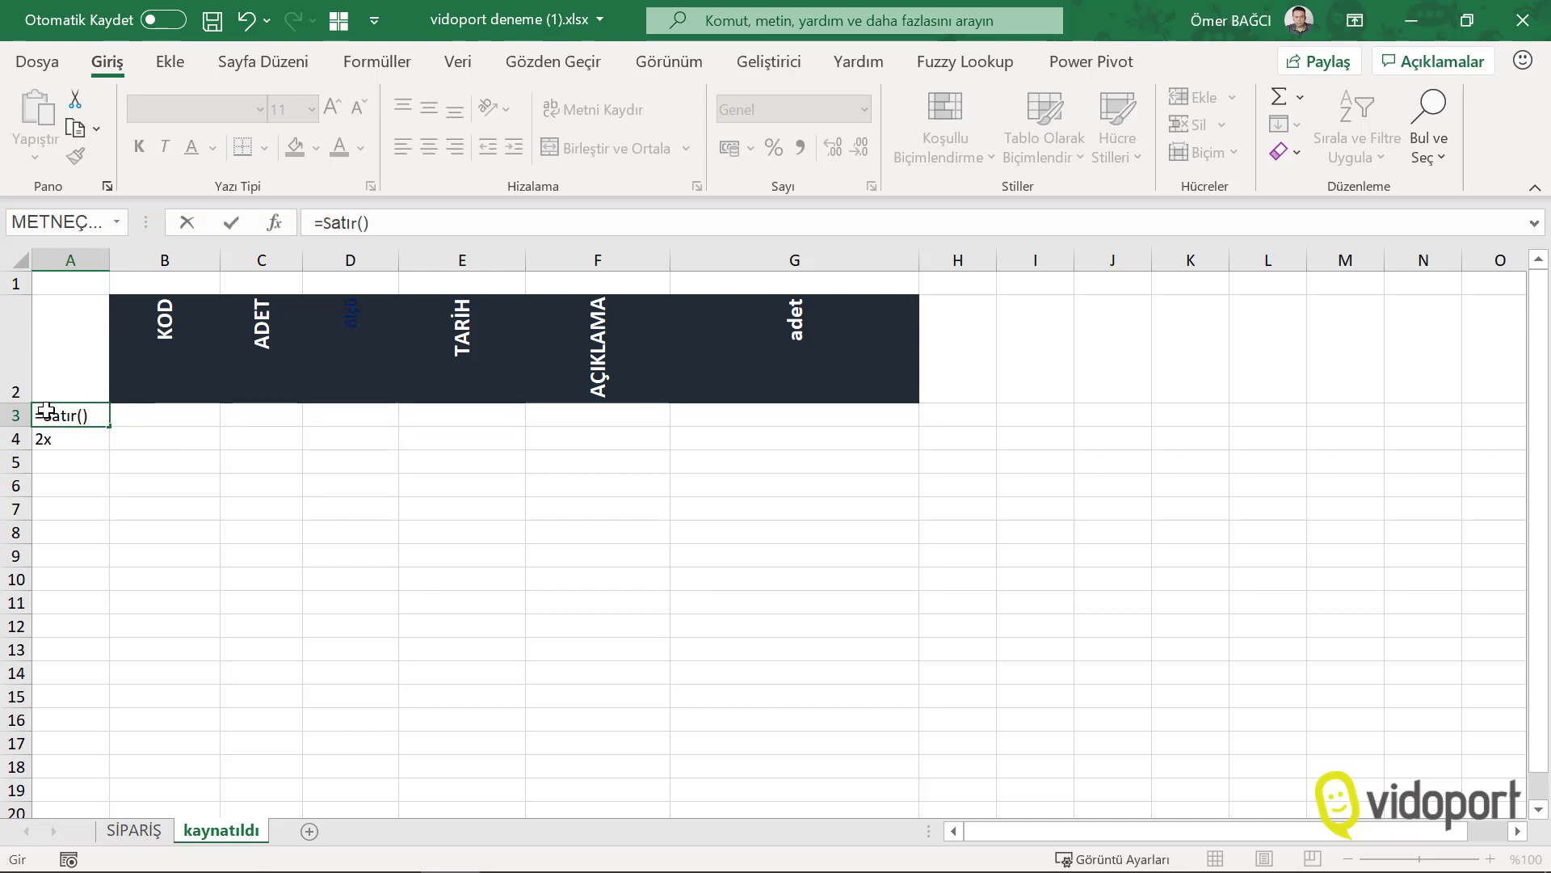
pyautogui.press('Return')
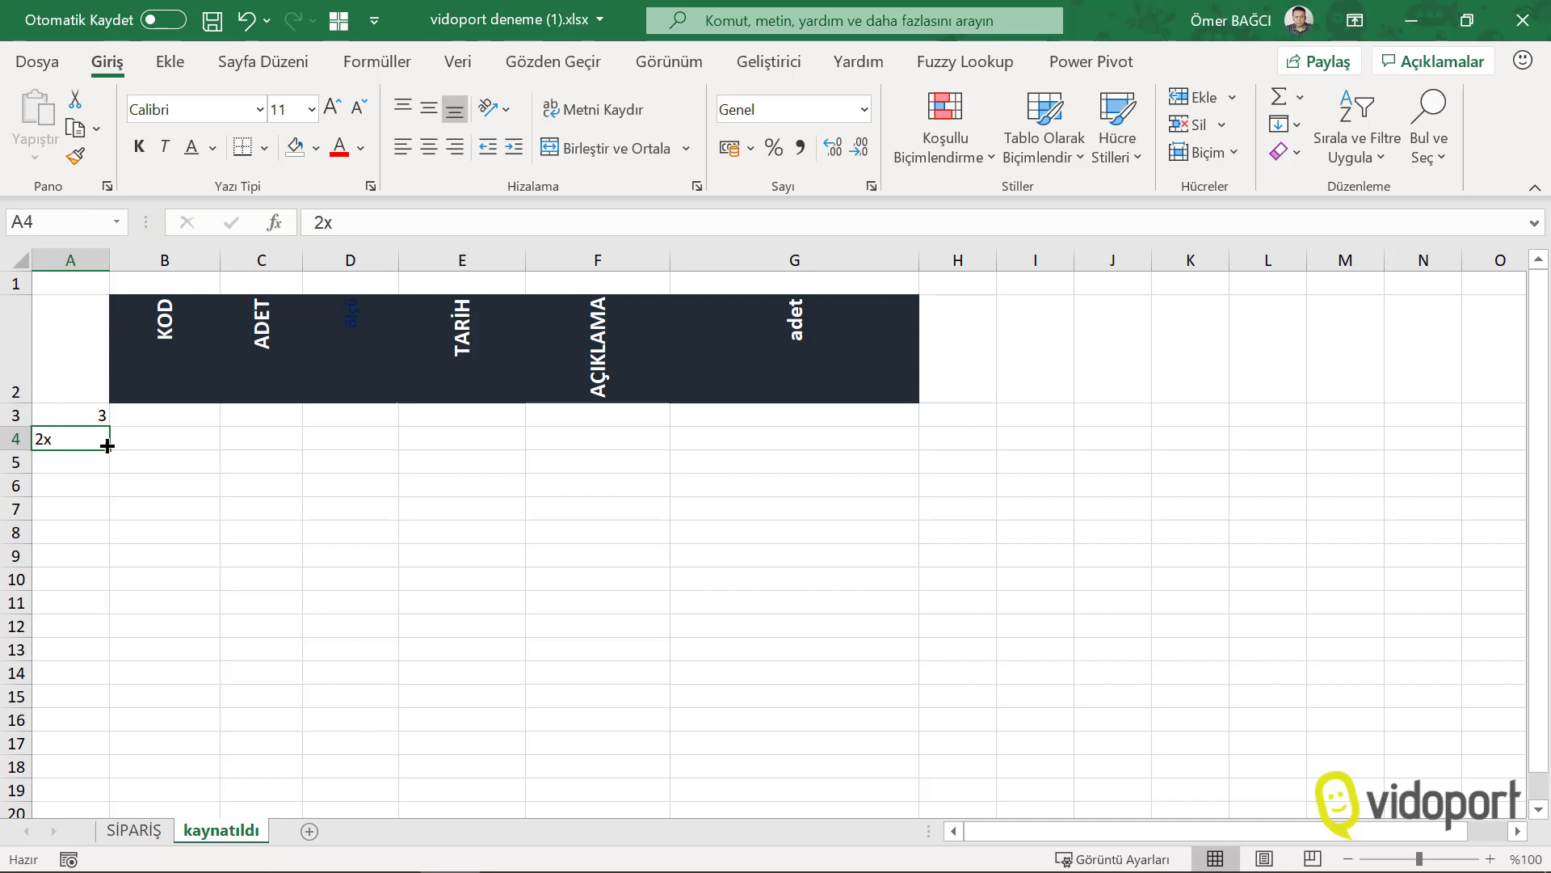
# Revise A3 to =(SATIR()-2)&"x" and fill it down to A15 for keys 1x–13x.
pyautogui.click(100, 417)
pyautogui.click(434, 226)
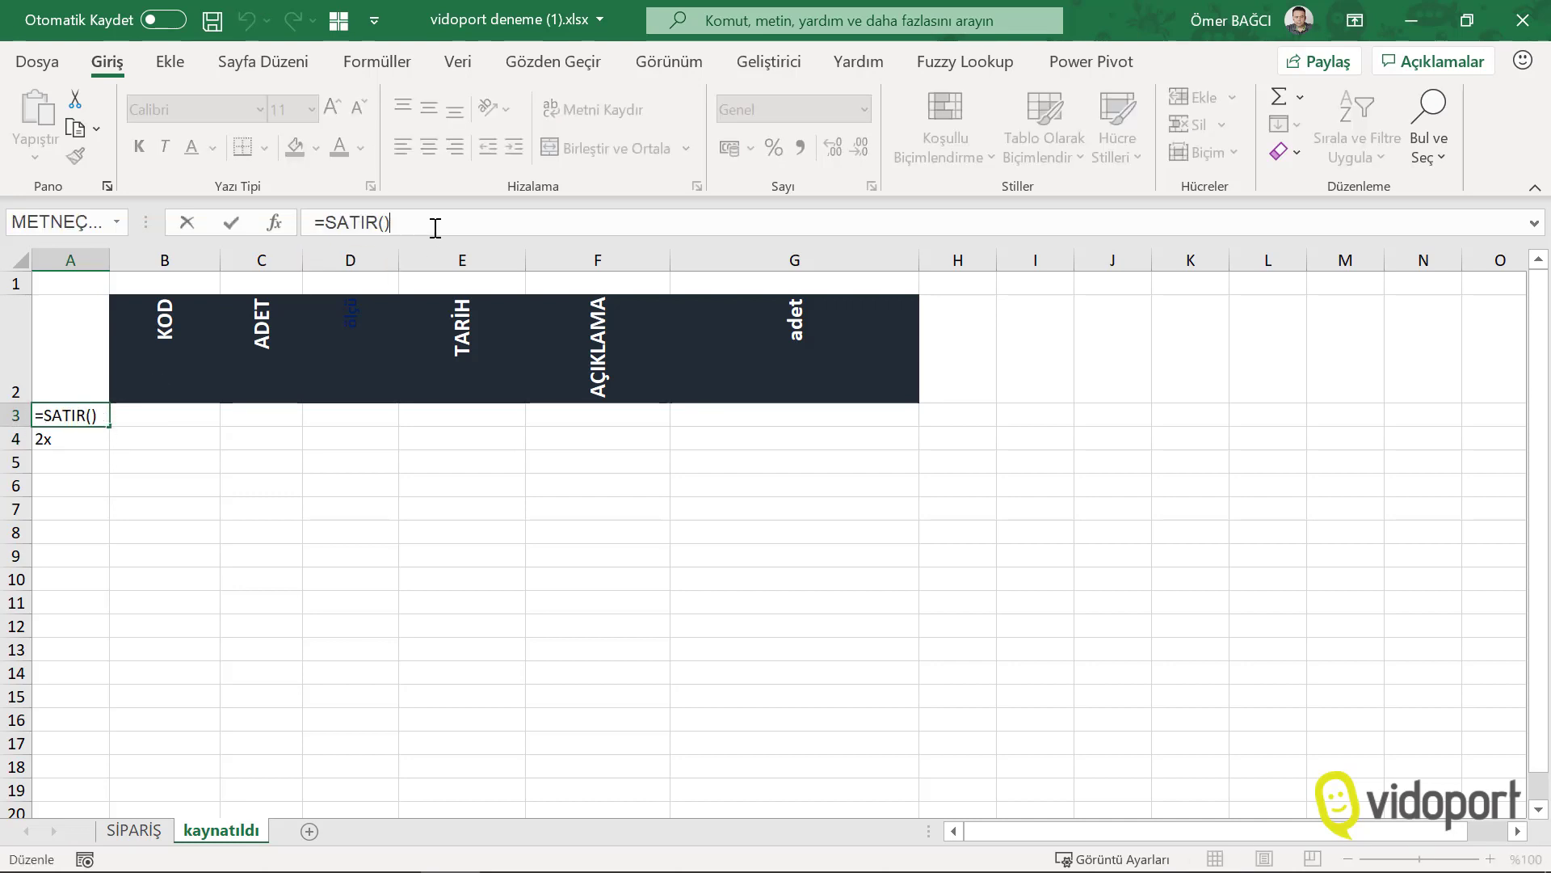
pyautogui.write('-2')
pyautogui.press('Return')
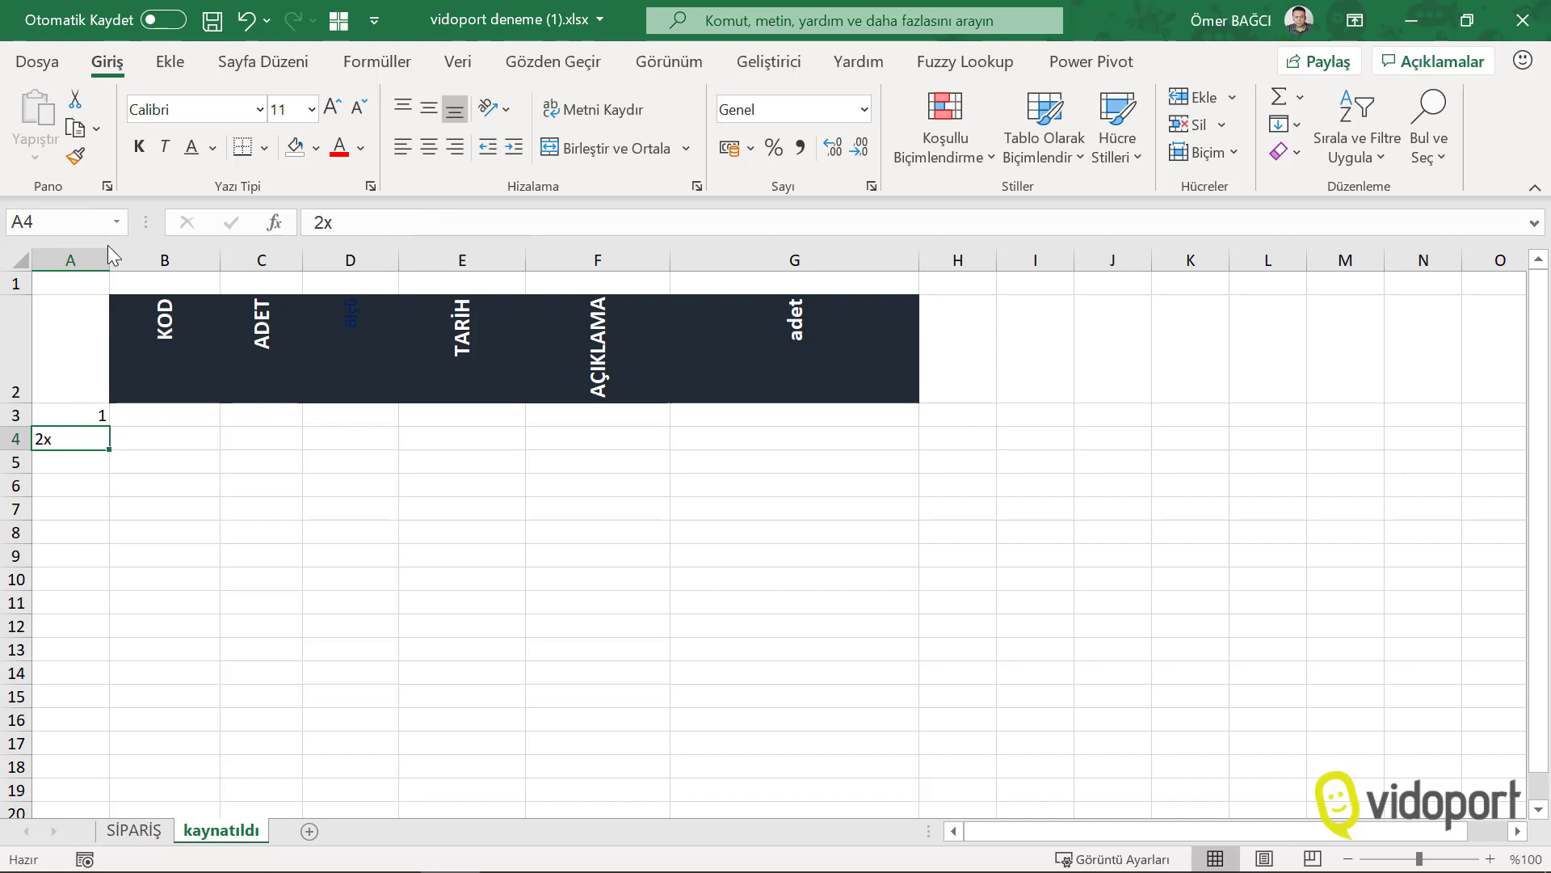
pyautogui.click(80, 413)
pyautogui.click(325, 219)
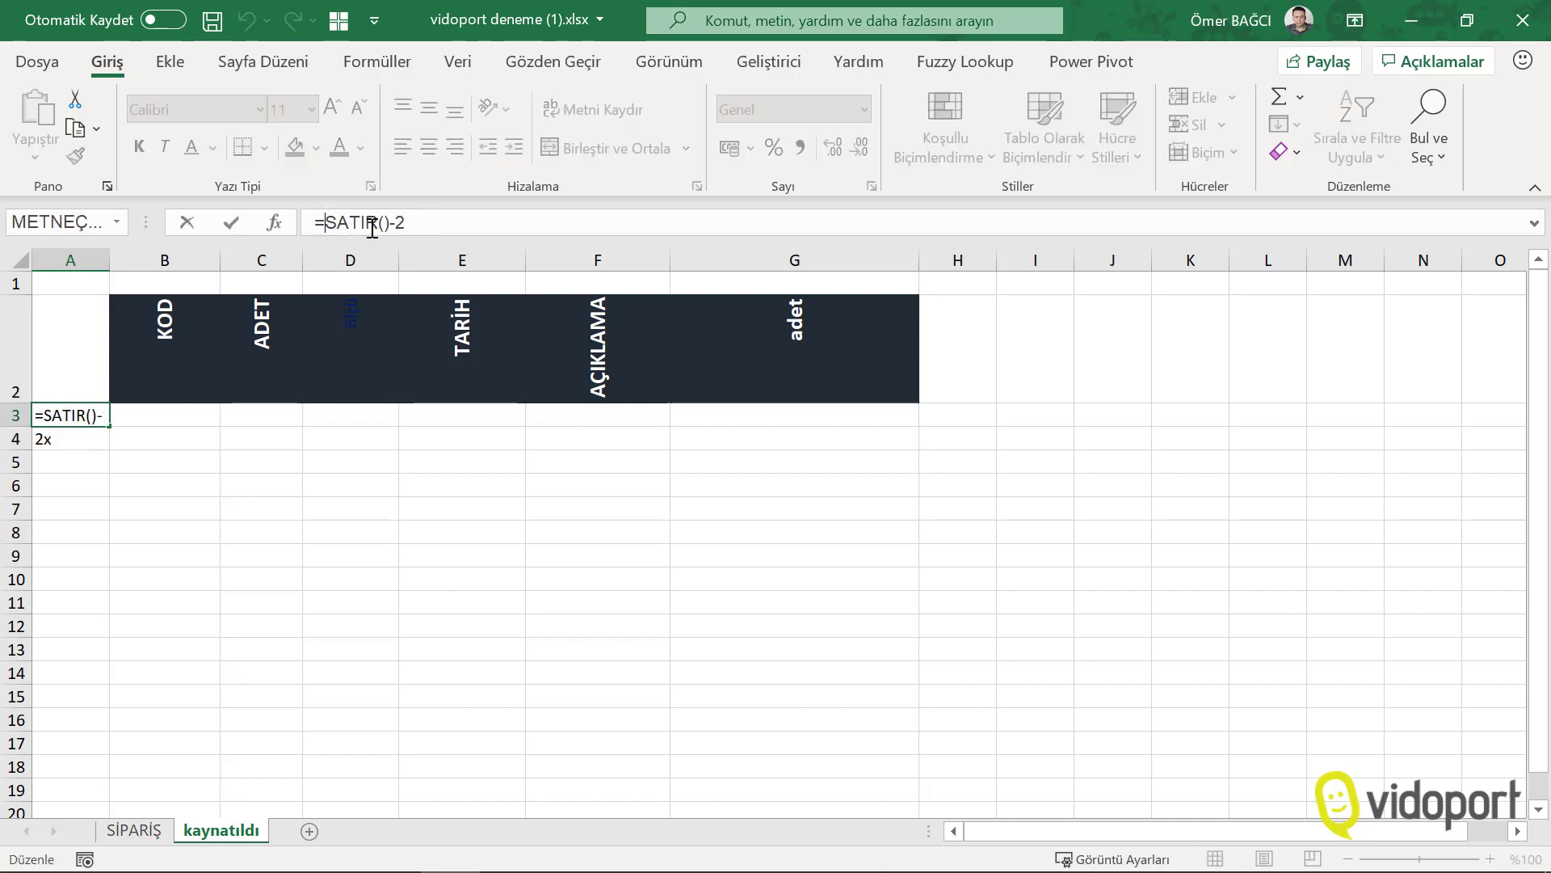
pyautogui.write('(')
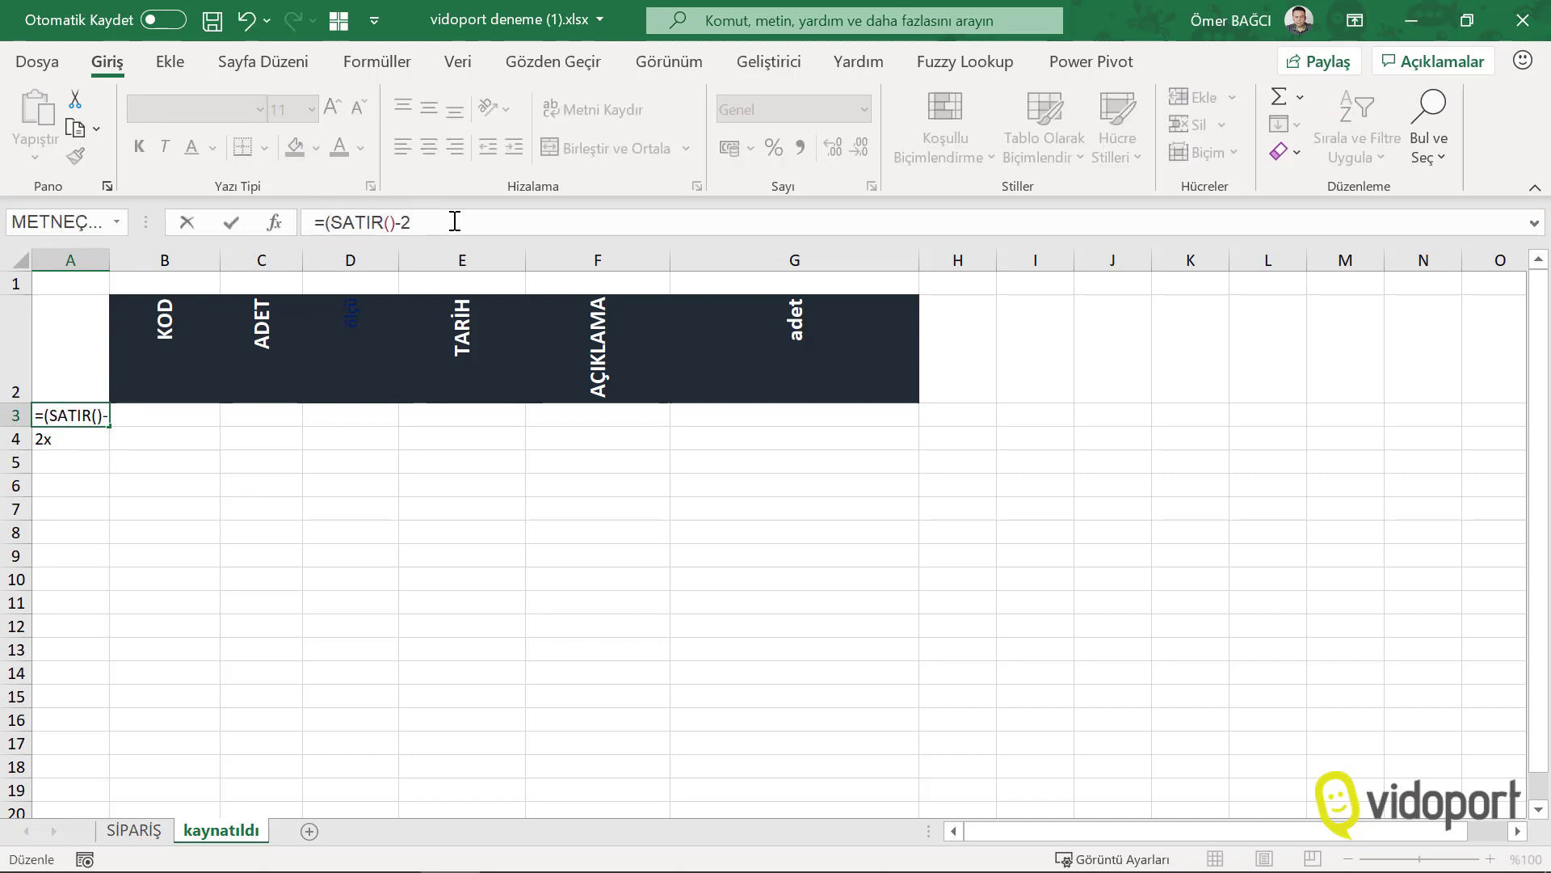
pyautogui.click(456, 221)
pyautogui.write(')&')
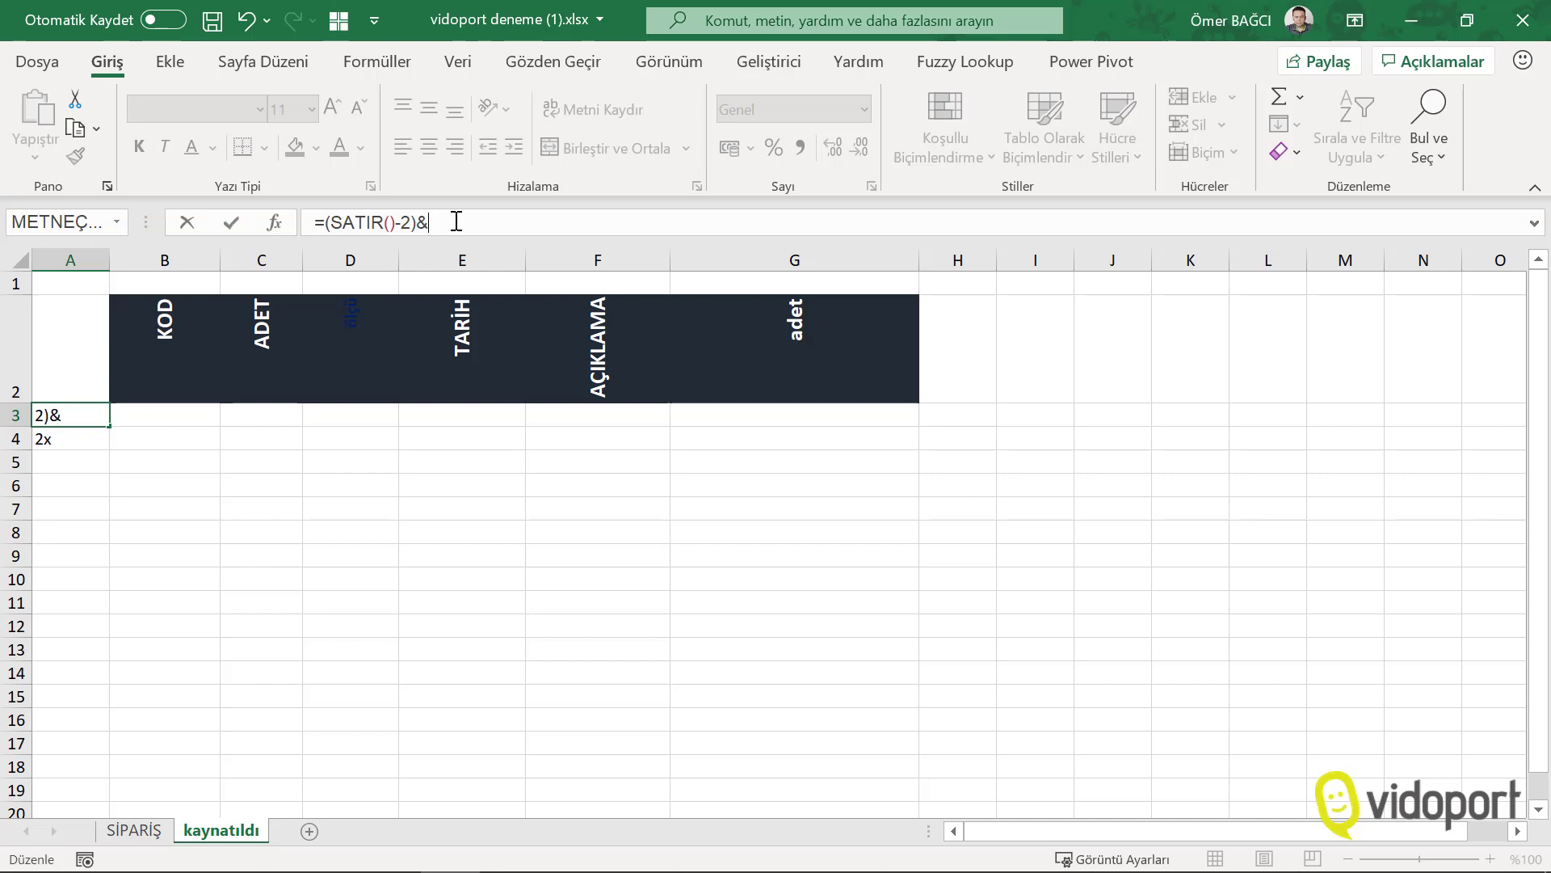
pyautogui.write('"x')
pyautogui.press('Return')
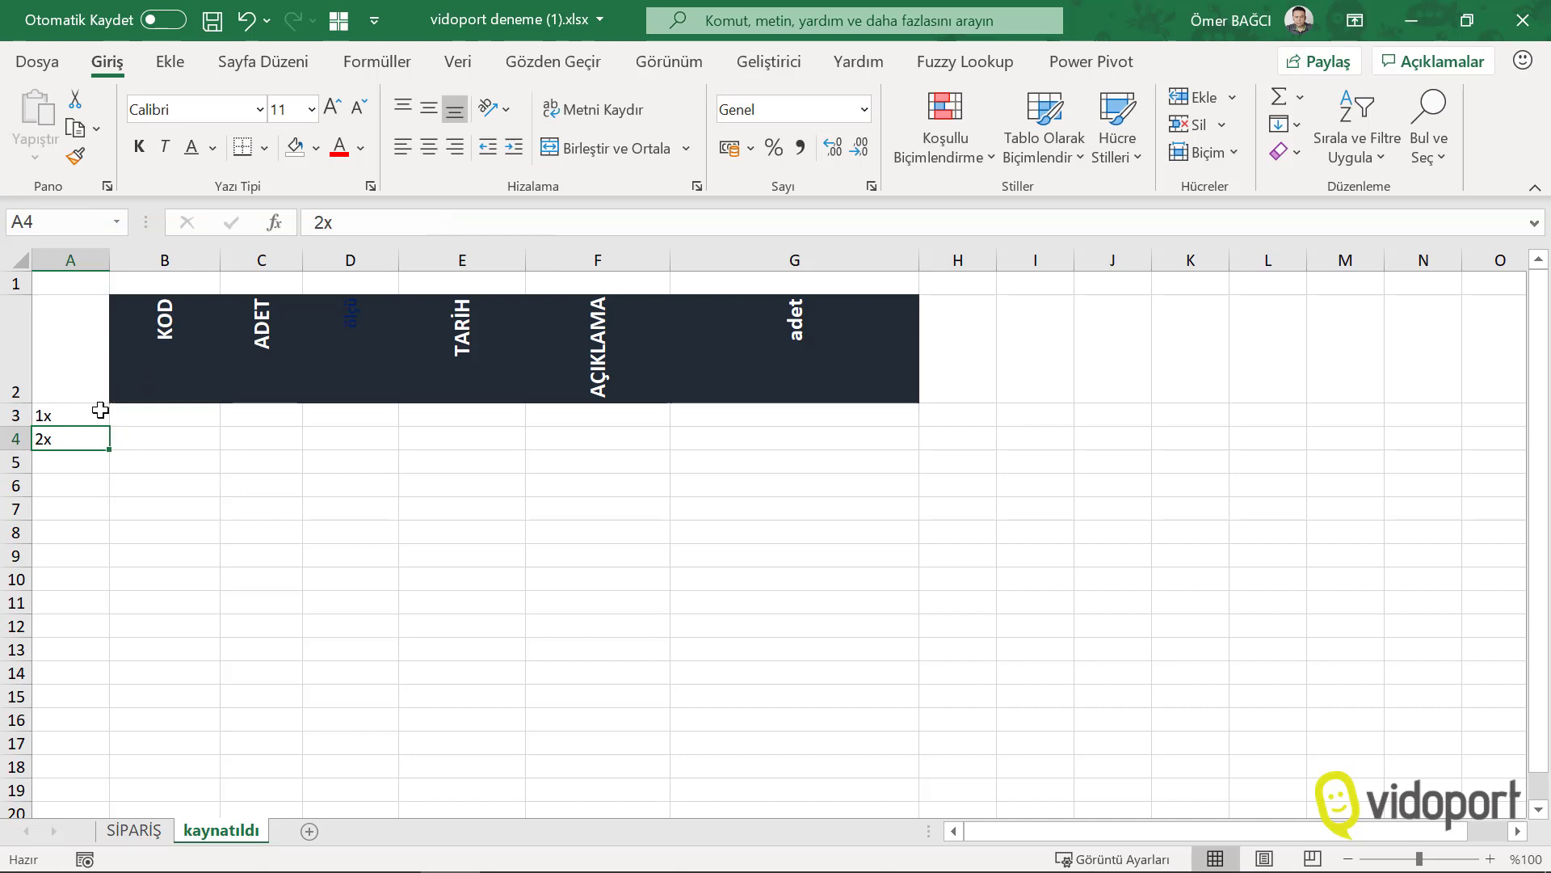
pyautogui.click(102, 413)
pyautogui.moveTo(108, 429); pyautogui.dragTo(53, 699)
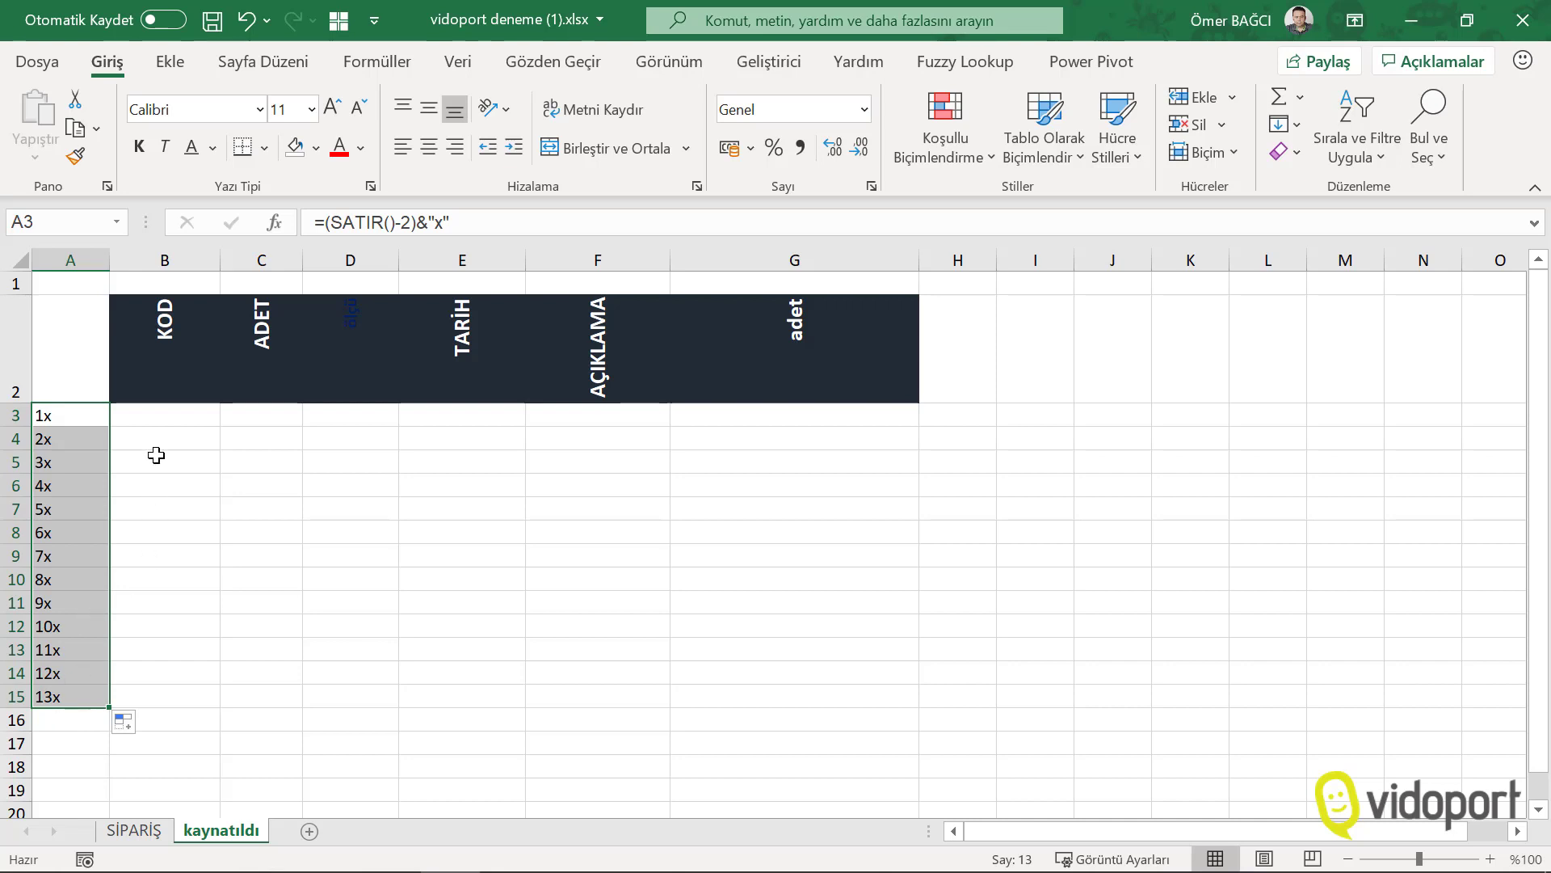
# Begin =DÜŞEYARA($A3; in B3, locking the lookup value's column with F4.
pyautogui.click(163, 413)
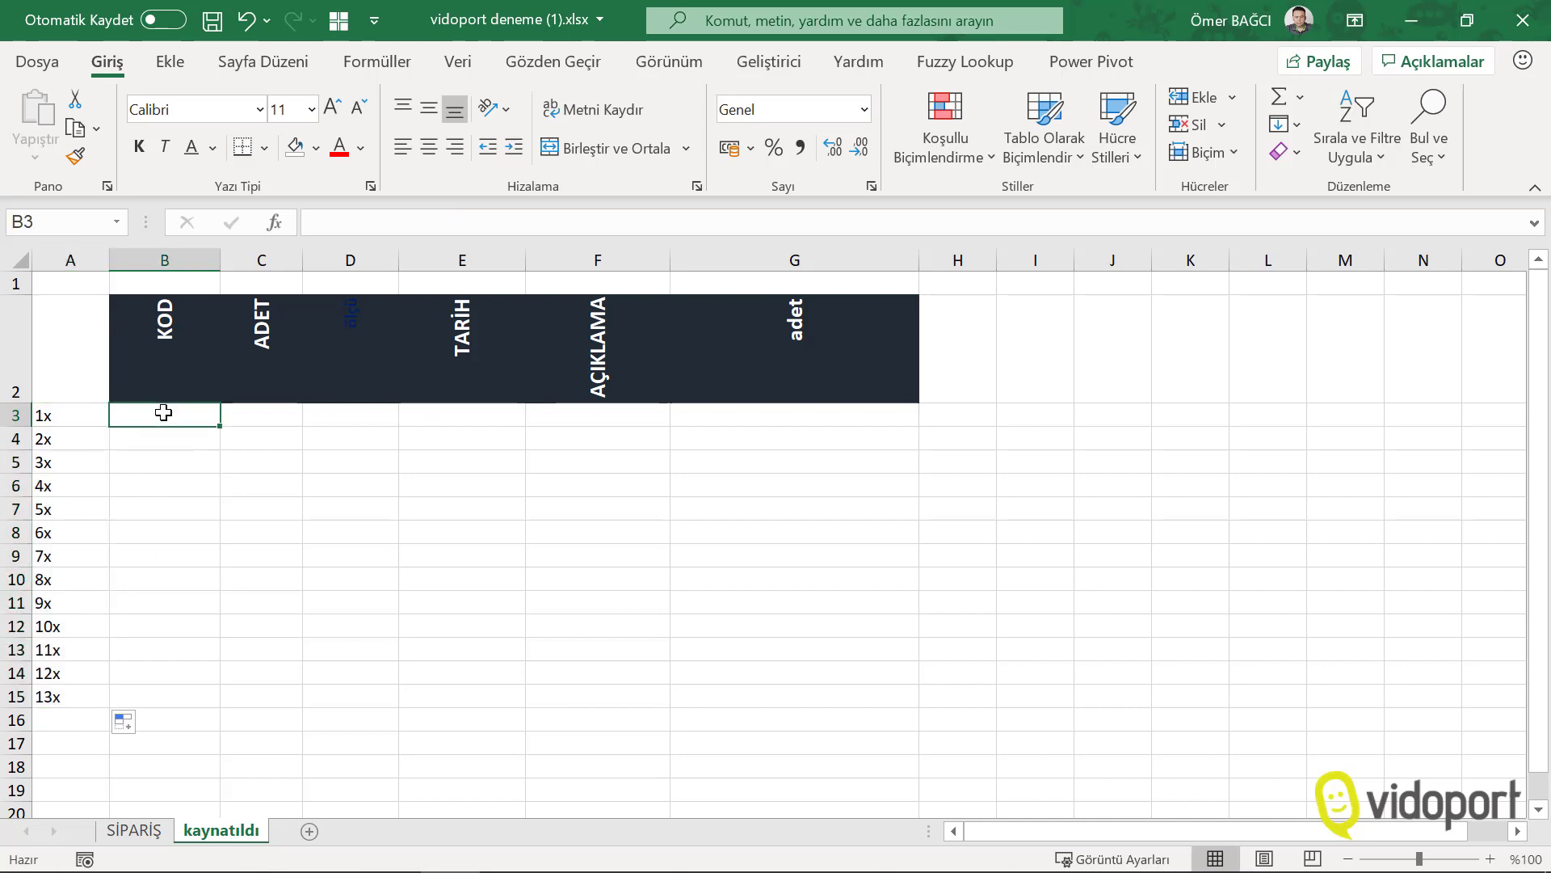
pyautogui.write('=dü')
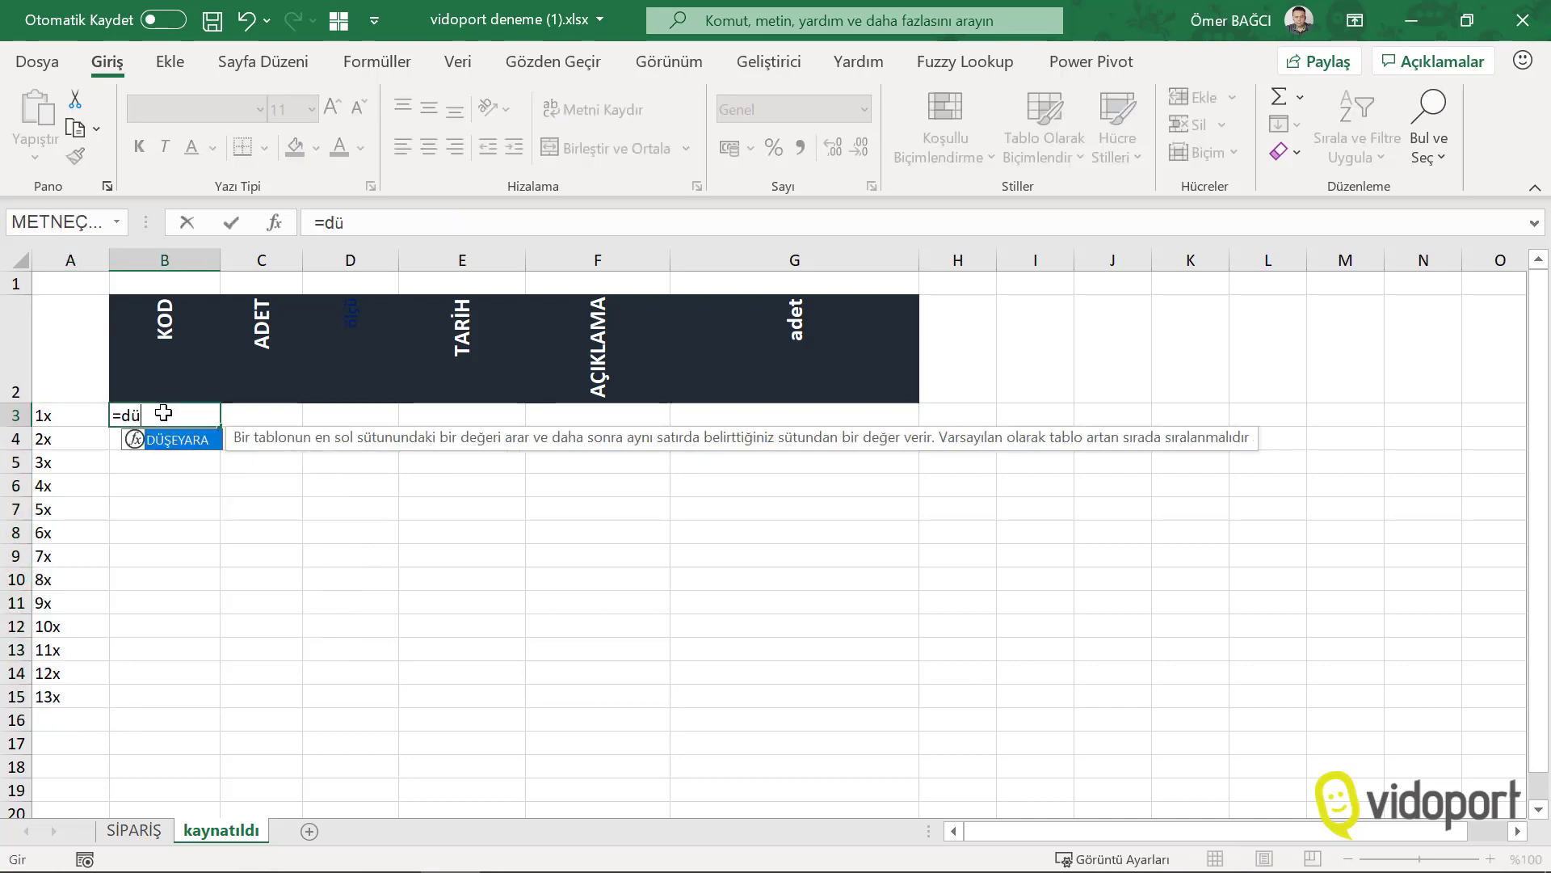
pyautogui.write('şe')
pyautogui.press('Tab')
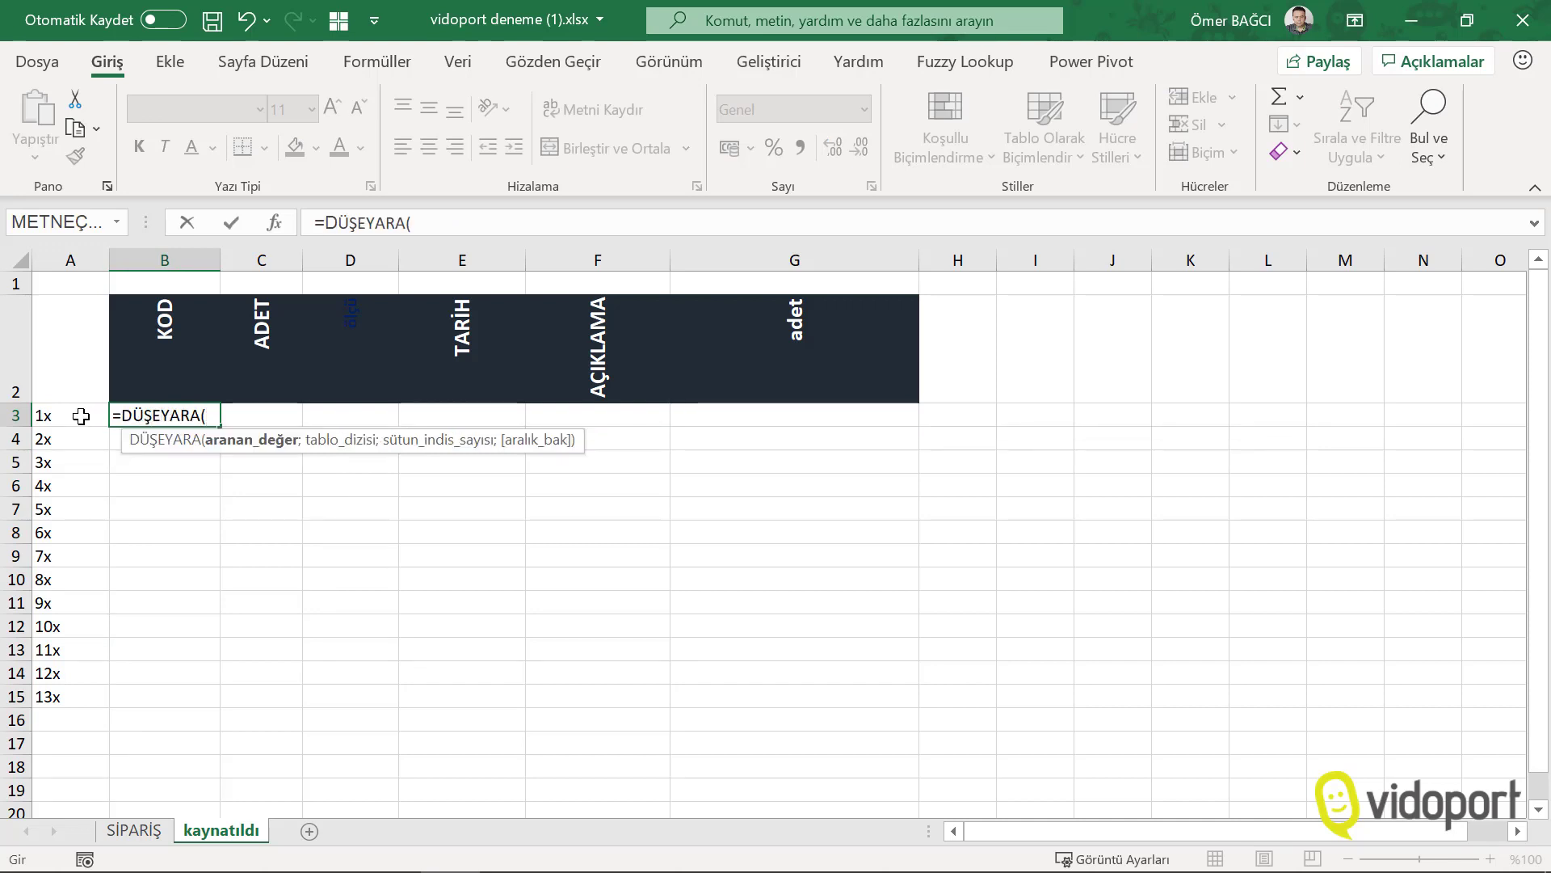
pyautogui.click(78, 416)
pyautogui.write(';')
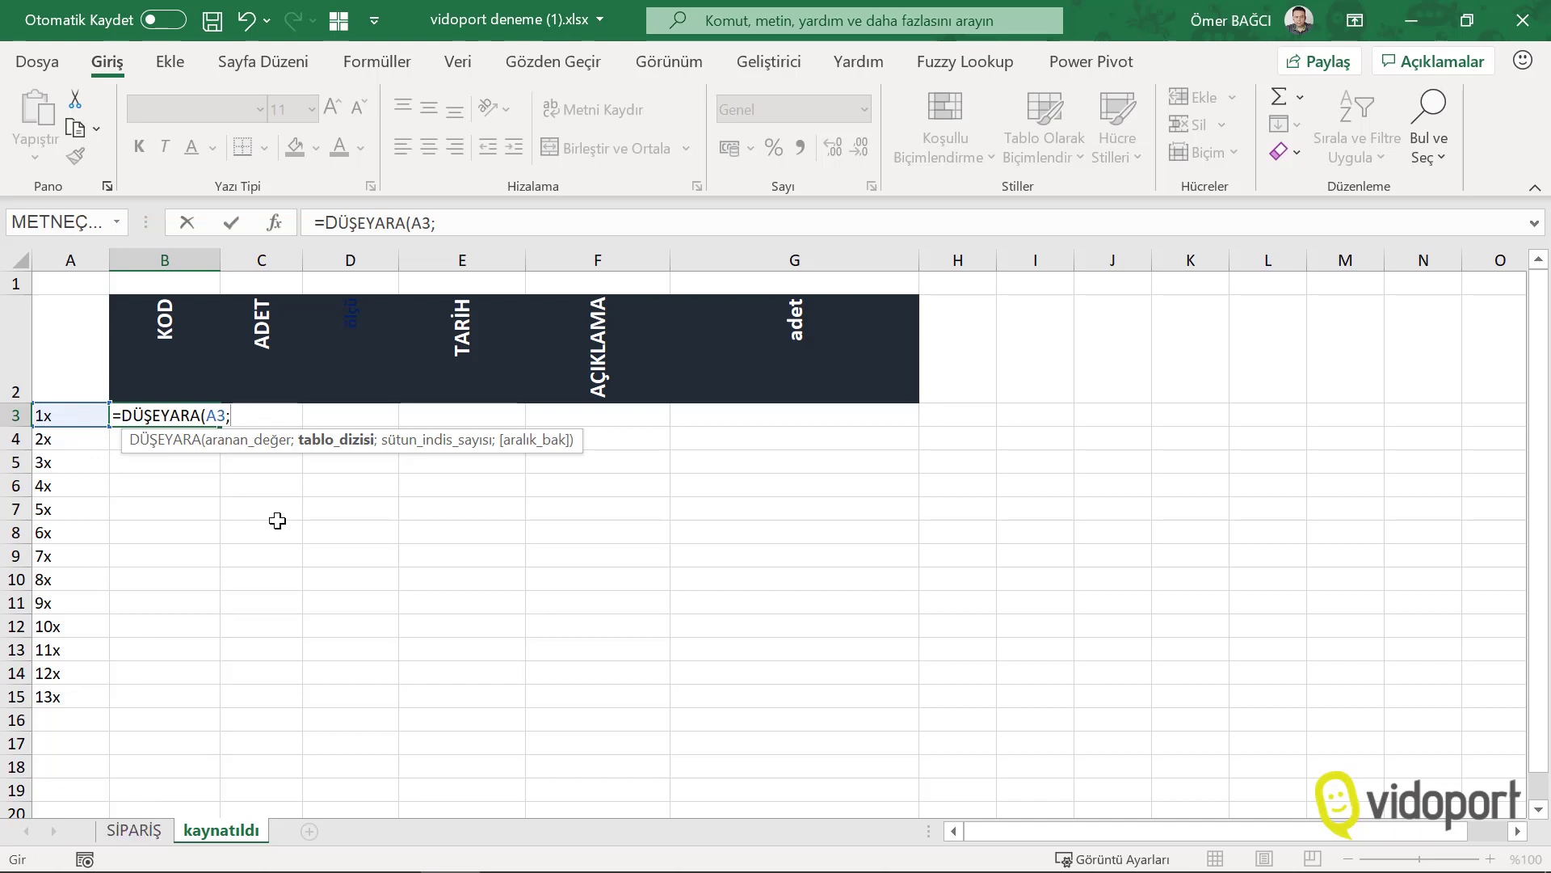
pyautogui.click(210, 415)
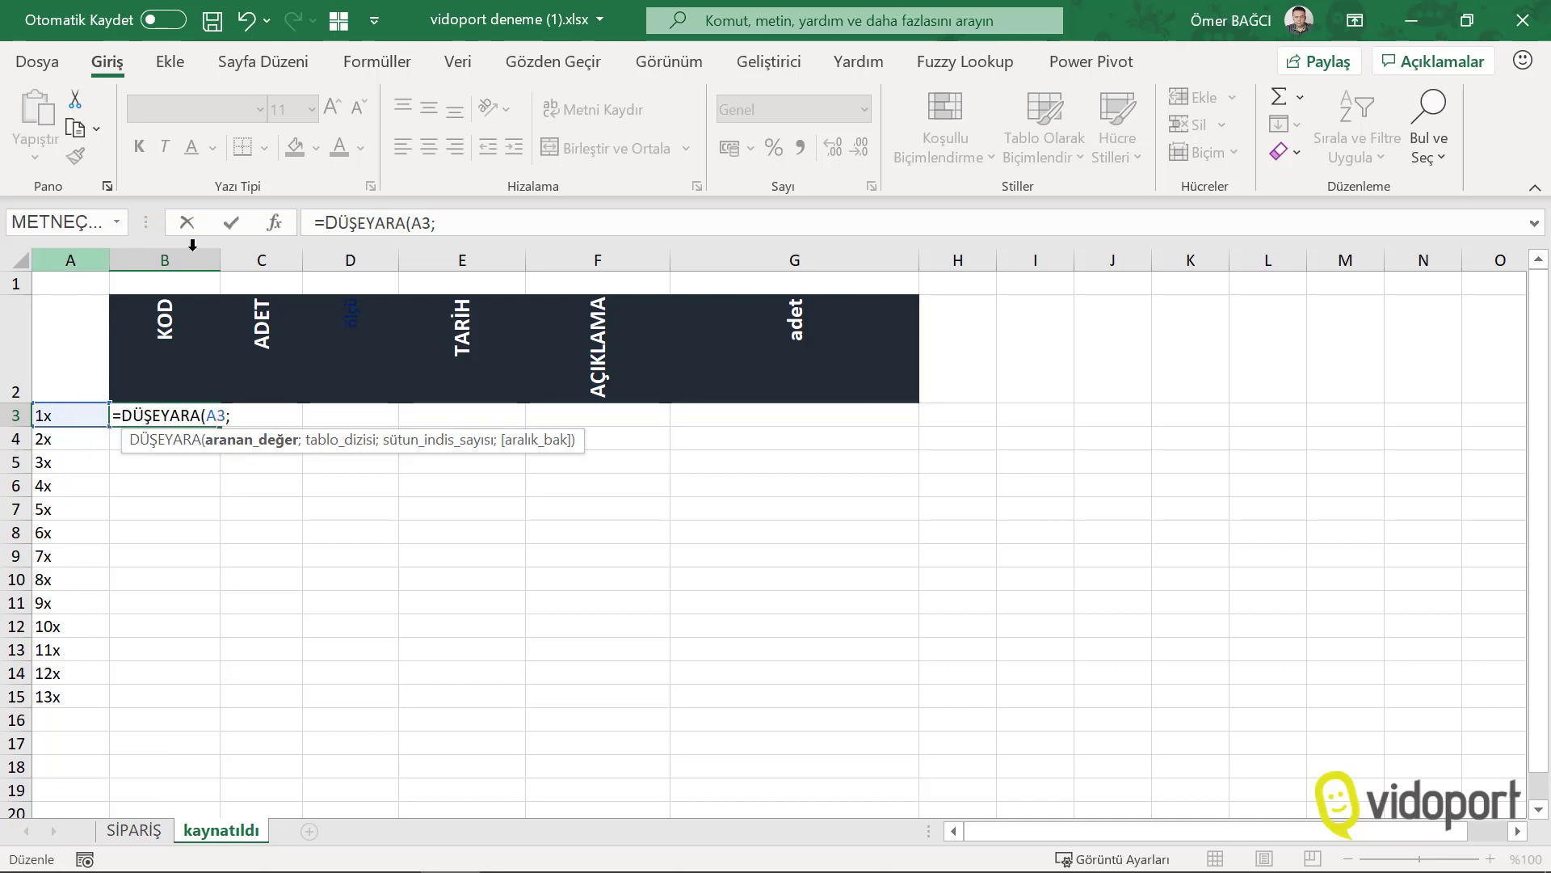
pyautogui.click(421, 224)
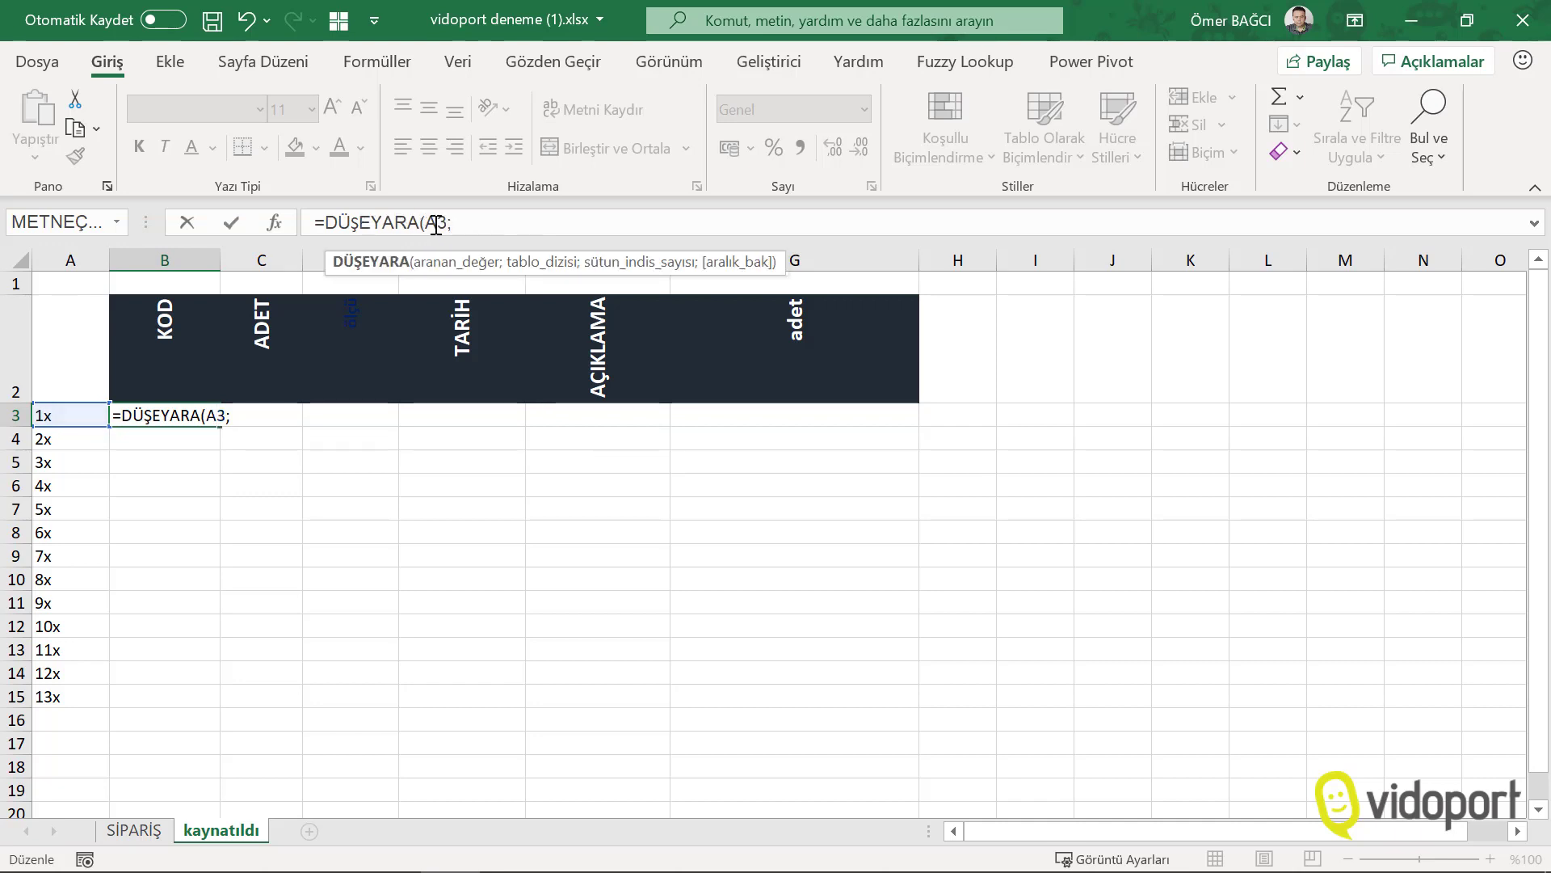
pyautogui.click(436, 224)
pyautogui.press('F4')
pyautogui.press('F4')
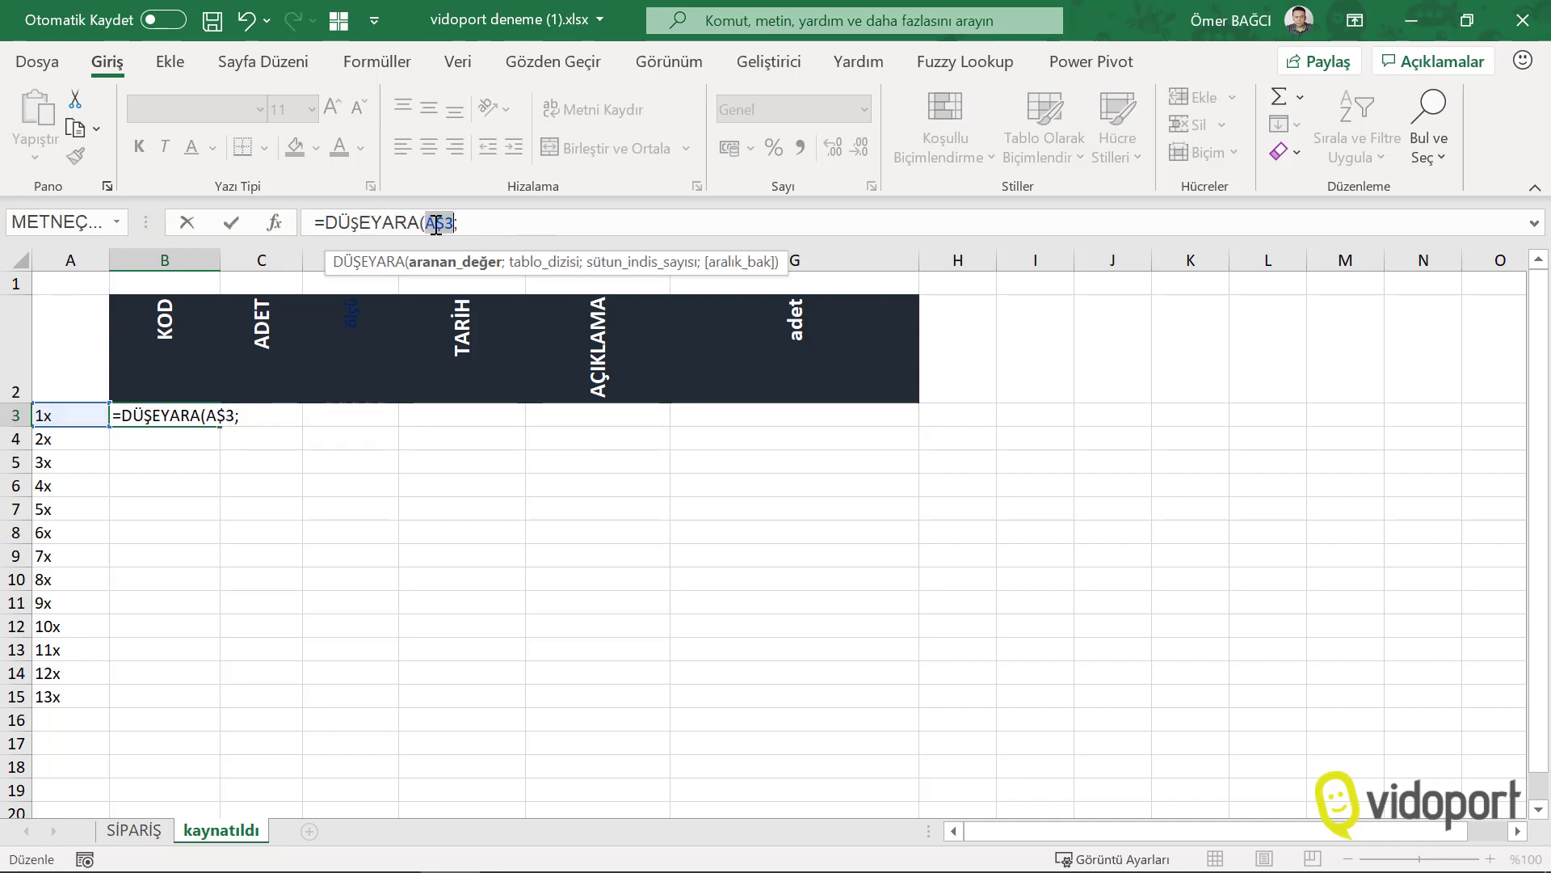
pyautogui.press('F4')
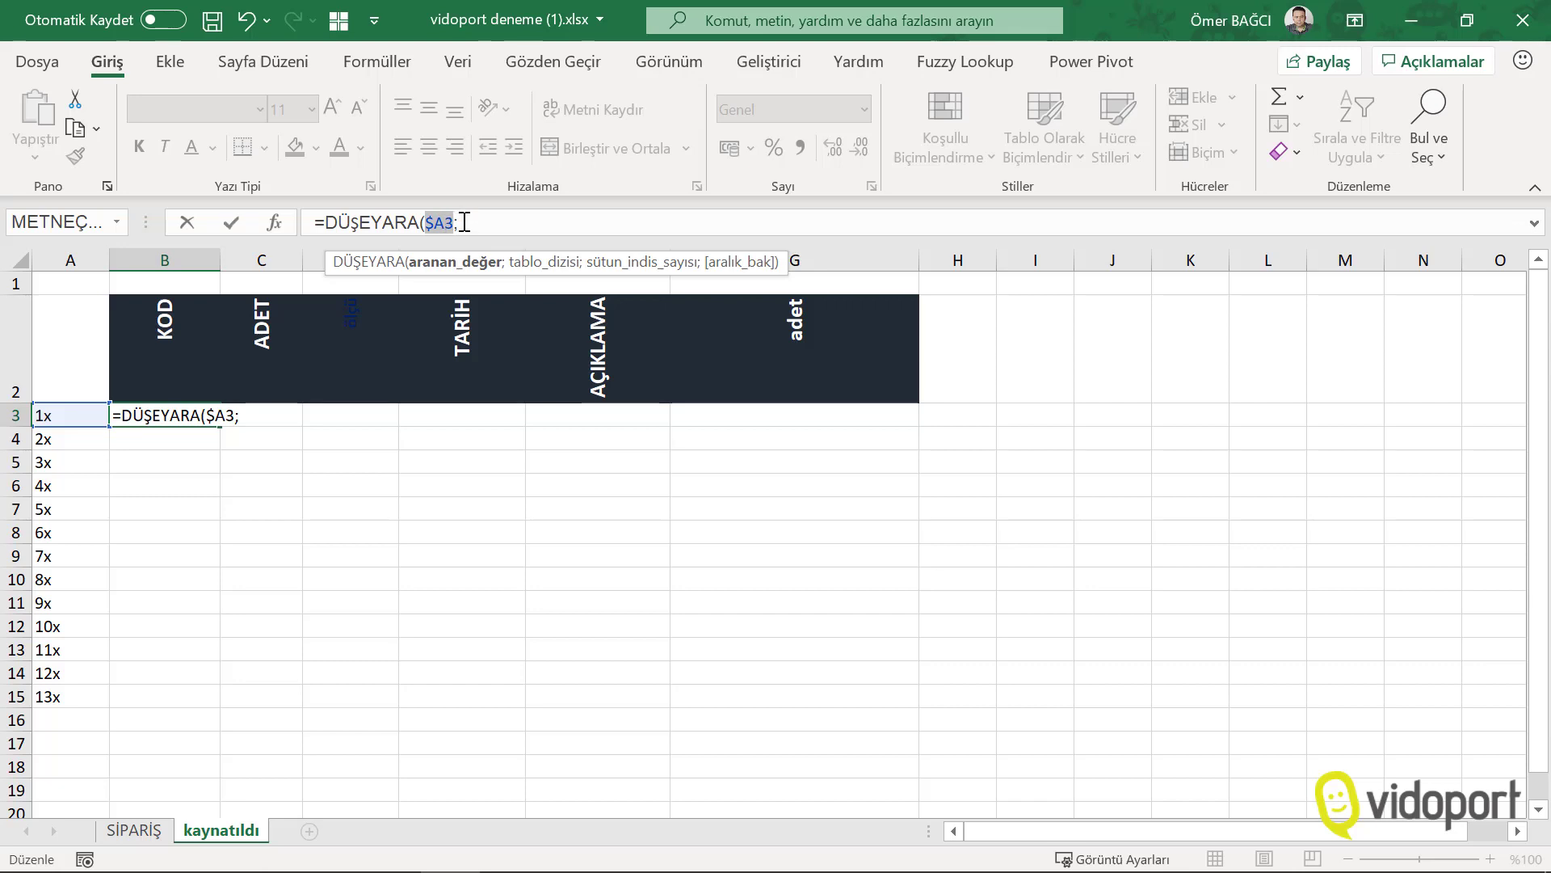
pyautogui.click(462, 223)
# Use SİPARİŞ columns A:H as the absolute lookup range $A:$H in B3's formula.
pyautogui.click(134, 830)
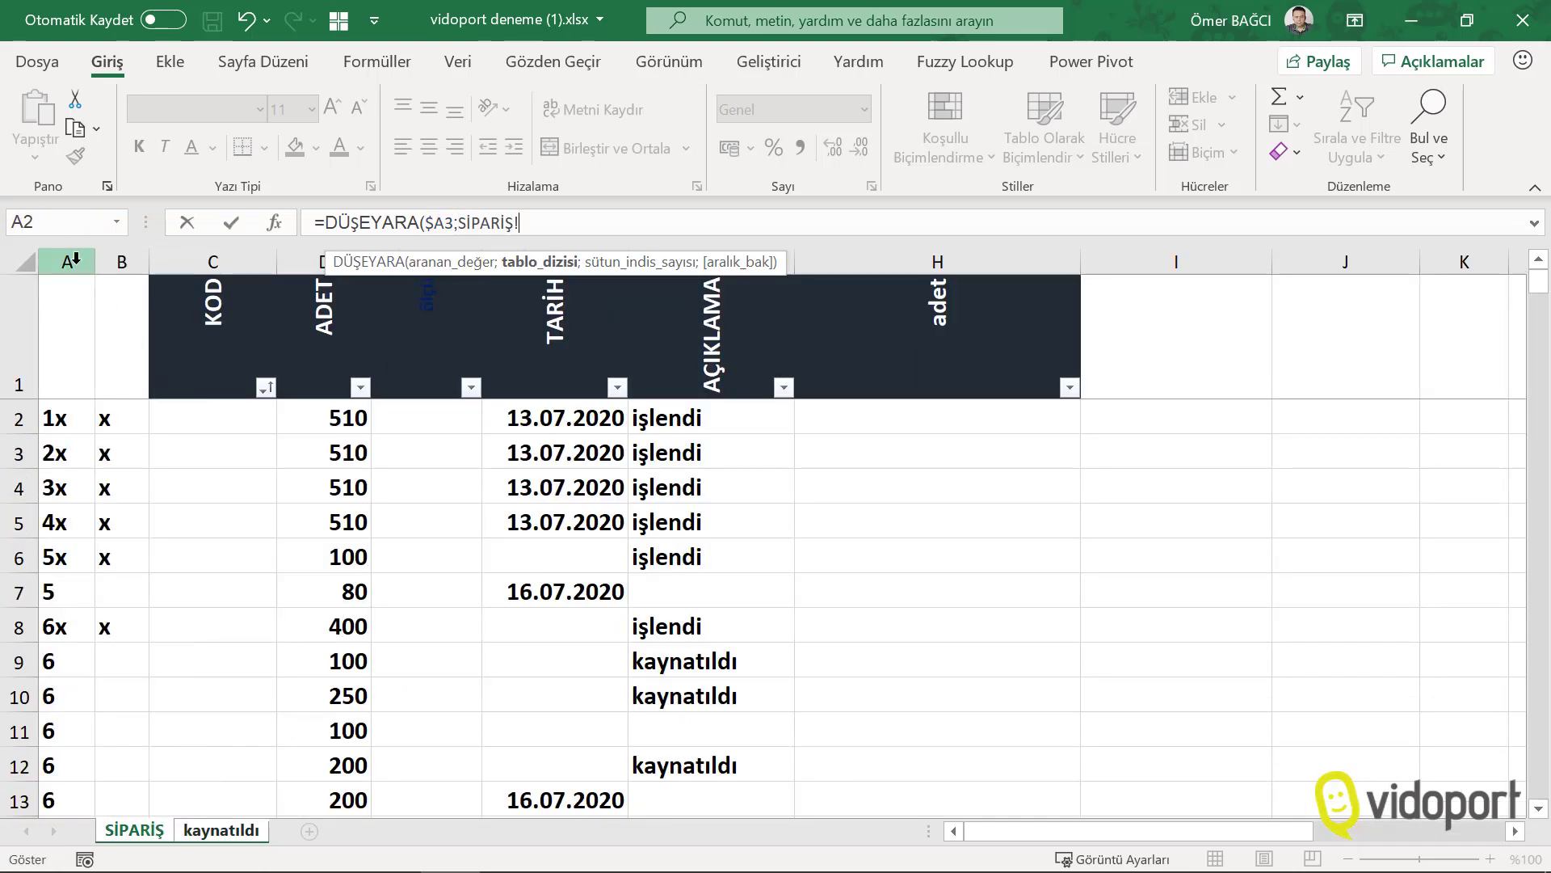
pyautogui.moveTo(72, 258); pyautogui.dragTo(985, 281)
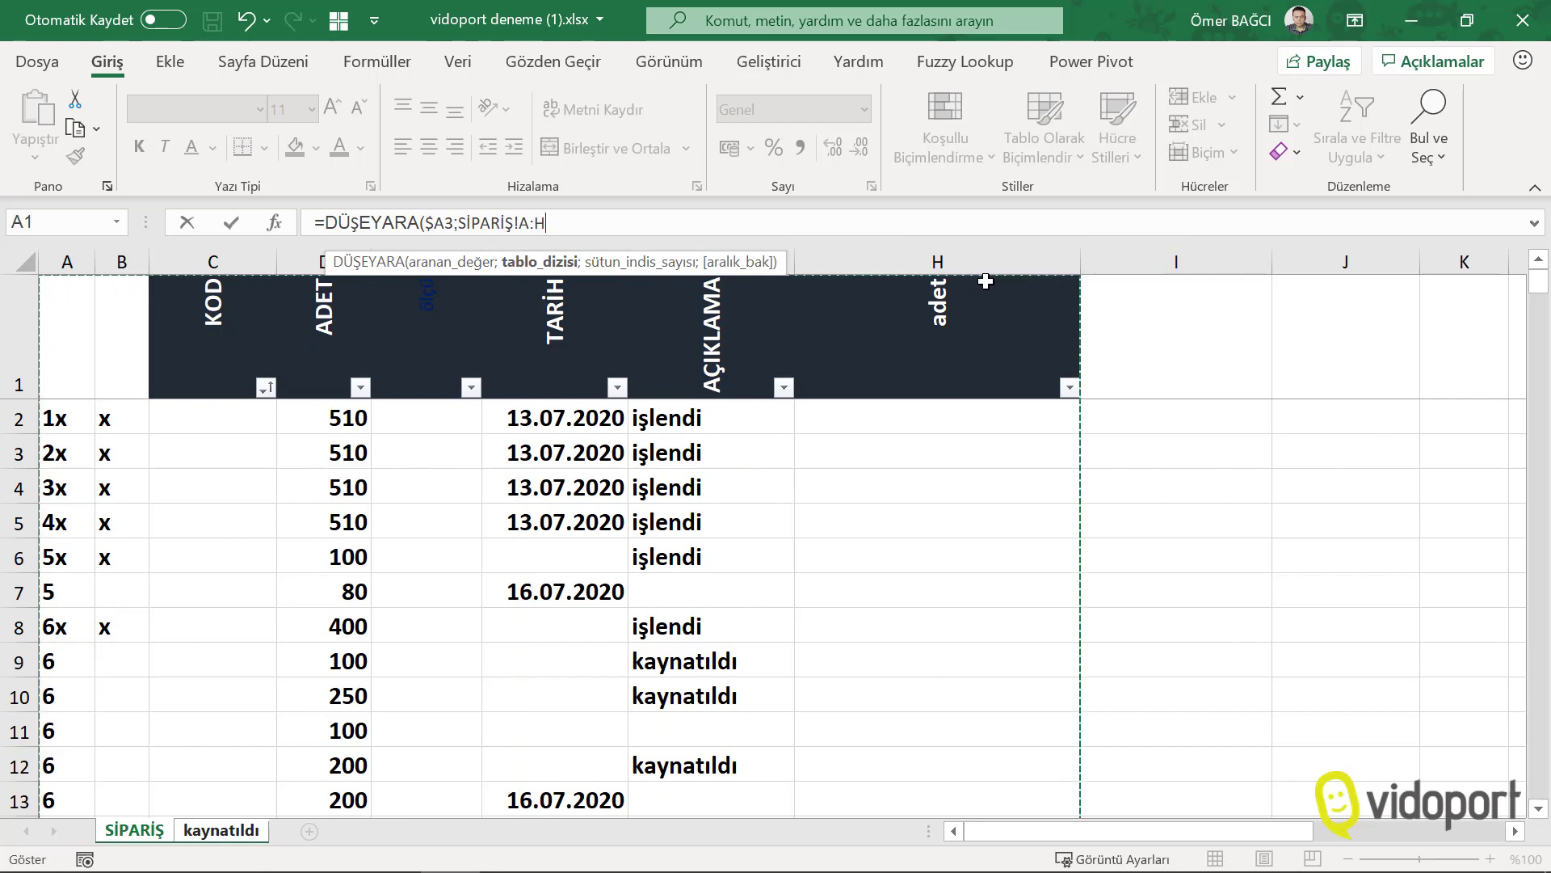
pyautogui.press('F4')
pyautogui.write('$H;')
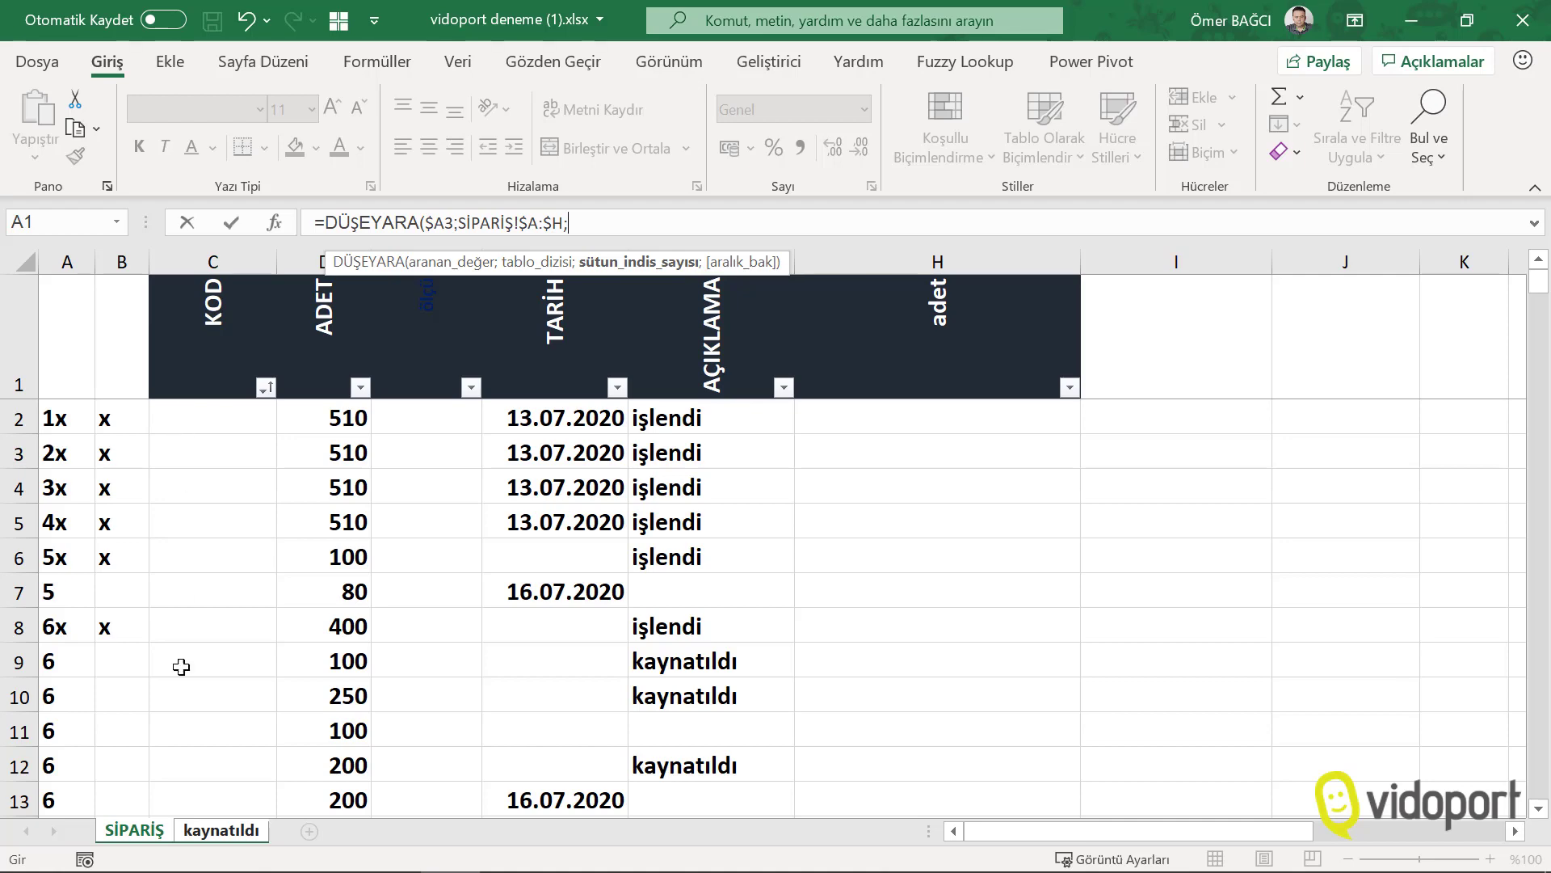
# Finish B3's DÜŞEYARA with sütun()+1 as column index and 0 for exact match.
pyautogui.click(242, 837)
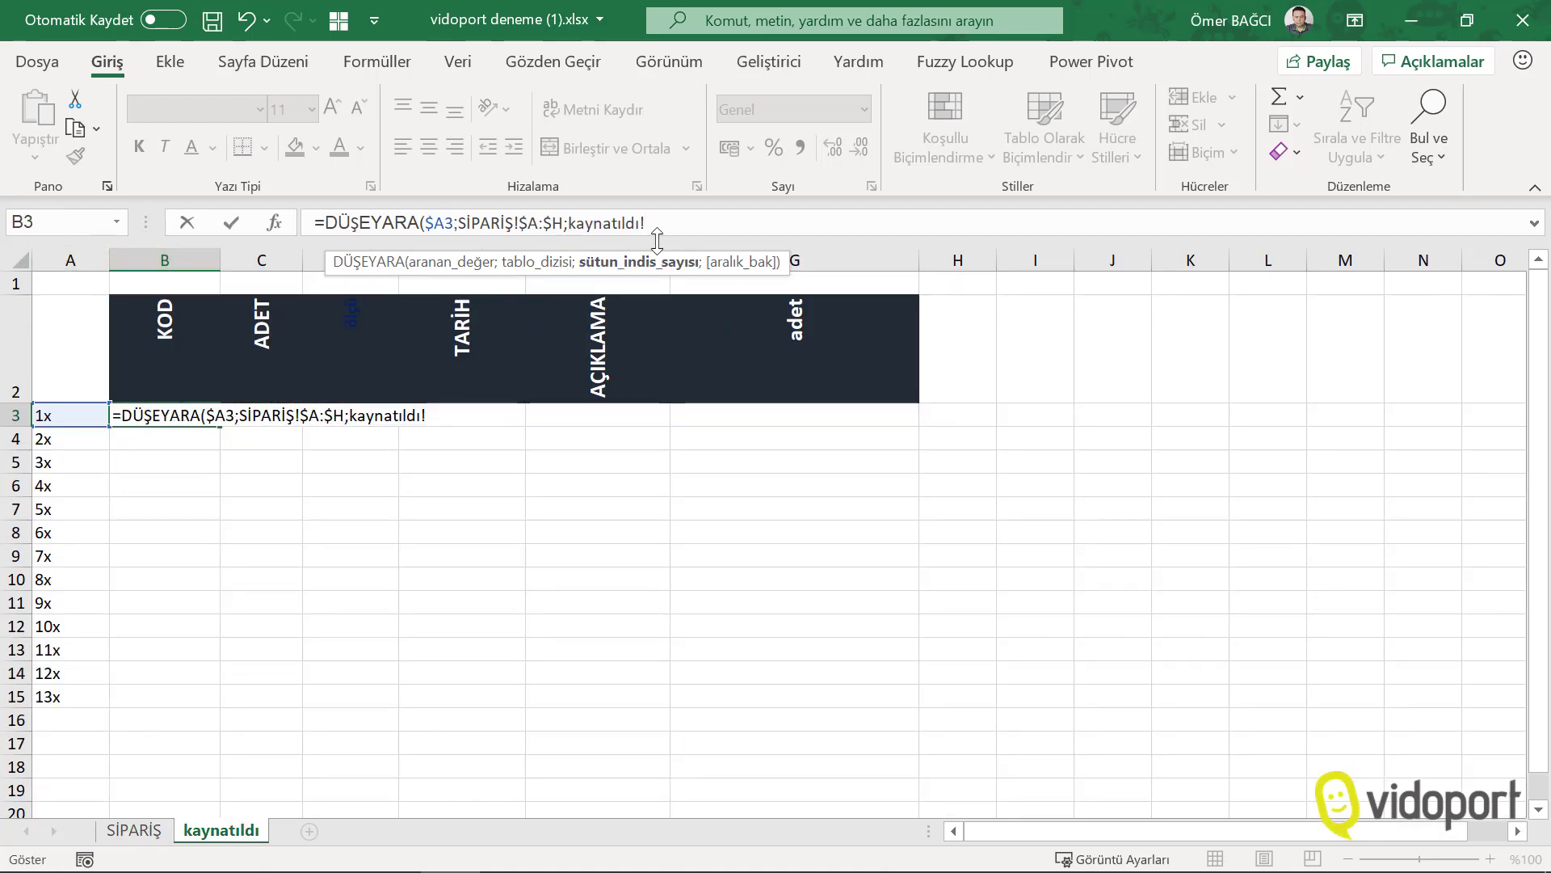
pyautogui.press('BackSpace')
pyautogui.press('BackSpace')
pyautogui.press('BackSpace')
pyautogui.press('BackSpace')
pyautogui.press('BackSpace')
pyautogui.press('BackSpace')
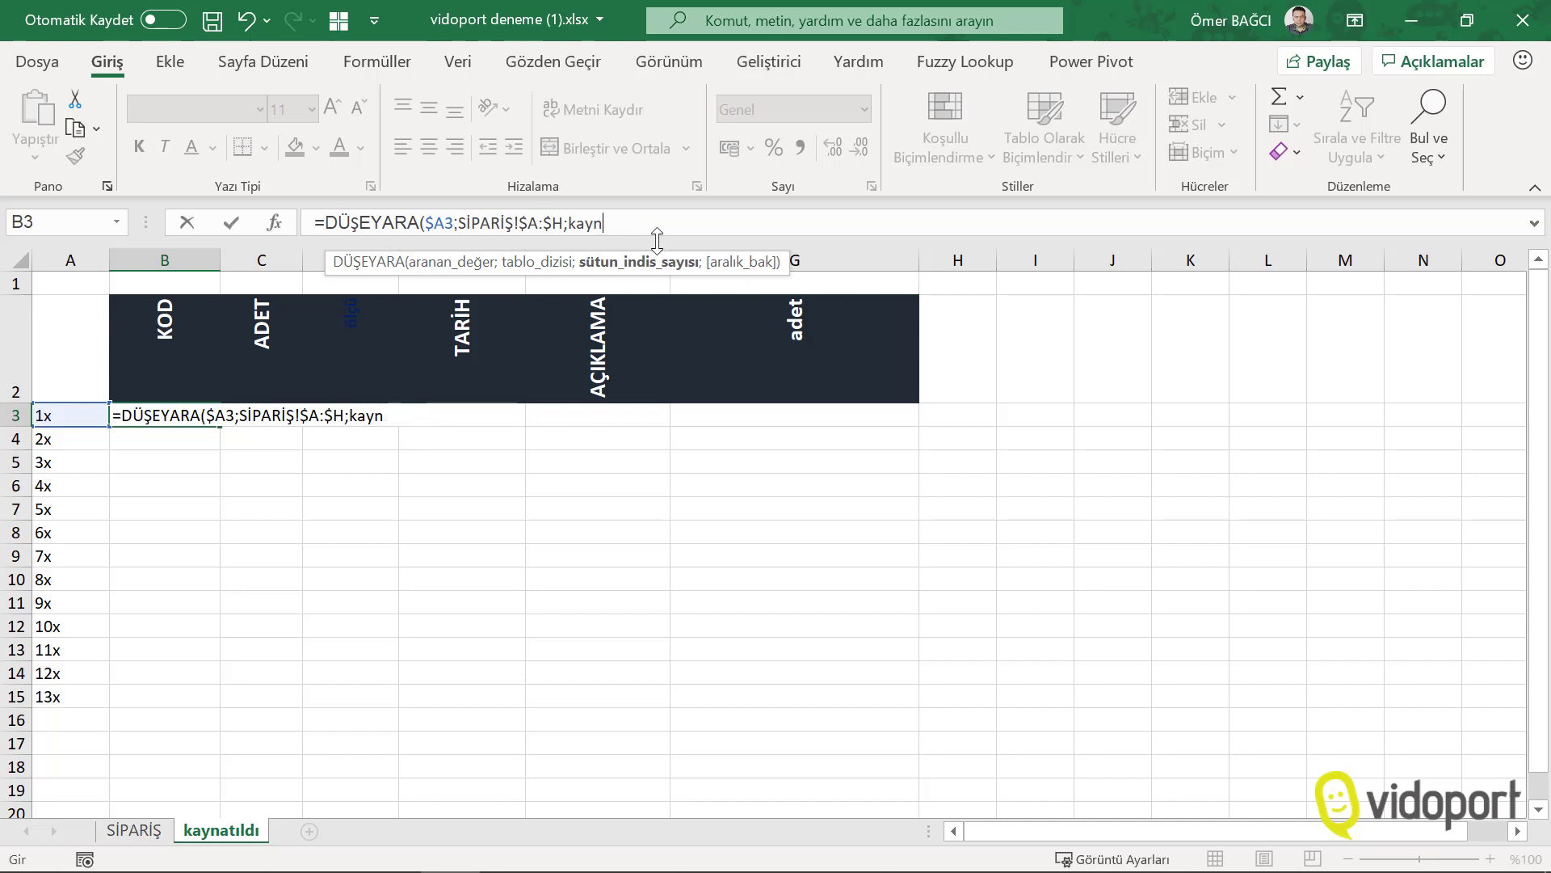
pyautogui.press('BackSpace')
pyautogui.press('BackSpace')
pyautogui.press('BackSpace')
pyautogui.press('BackSpace')
pyautogui.write('su')
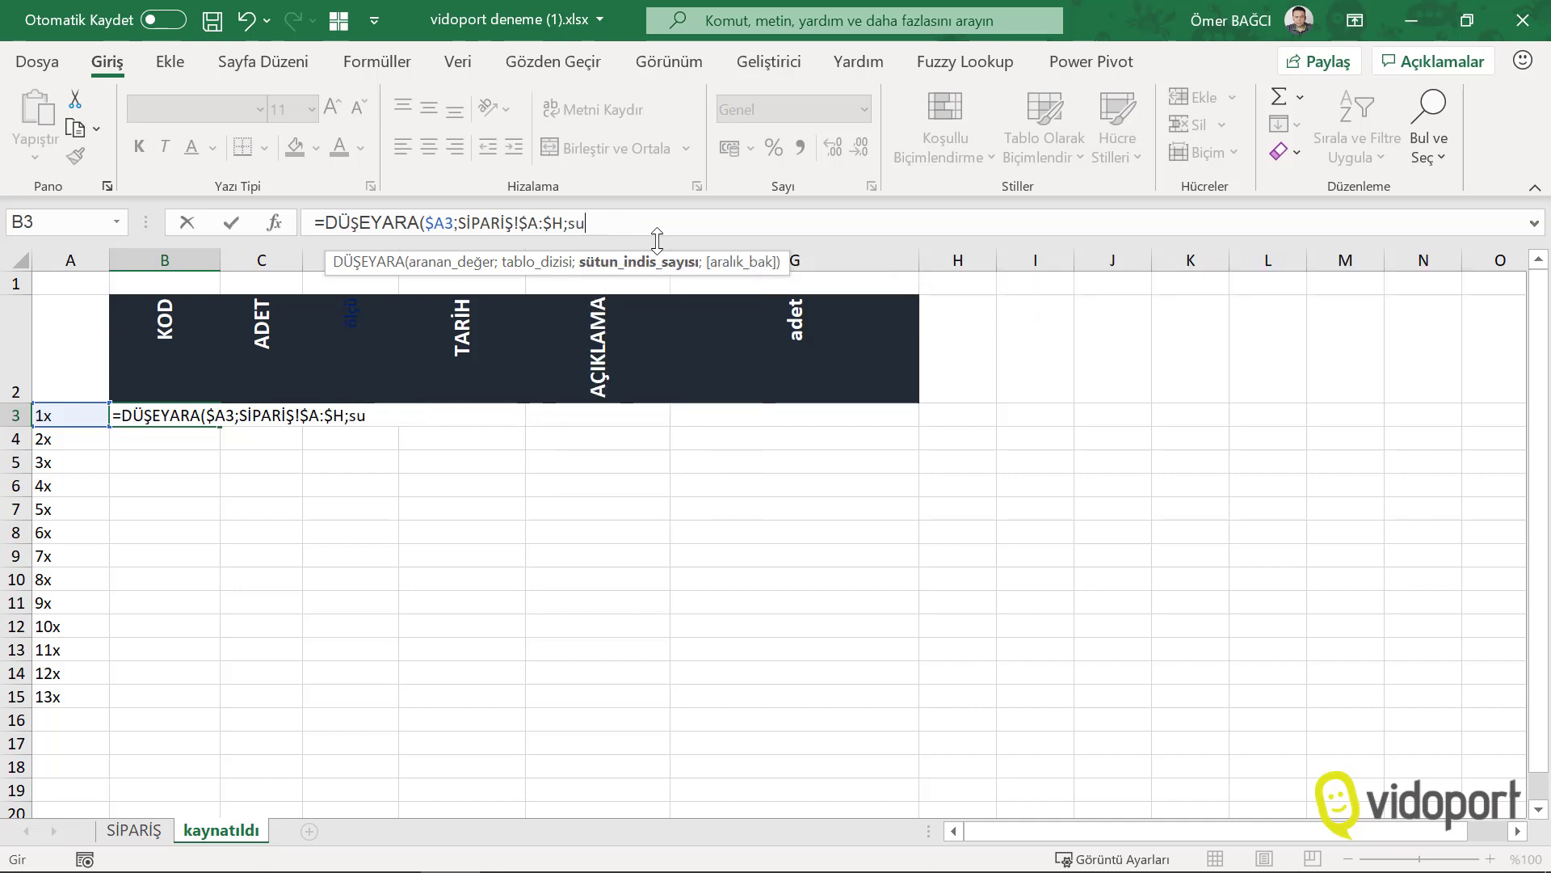
pyautogui.write('tun')
pyautogui.press('BackSpace')
pyautogui.press('BackSpace')
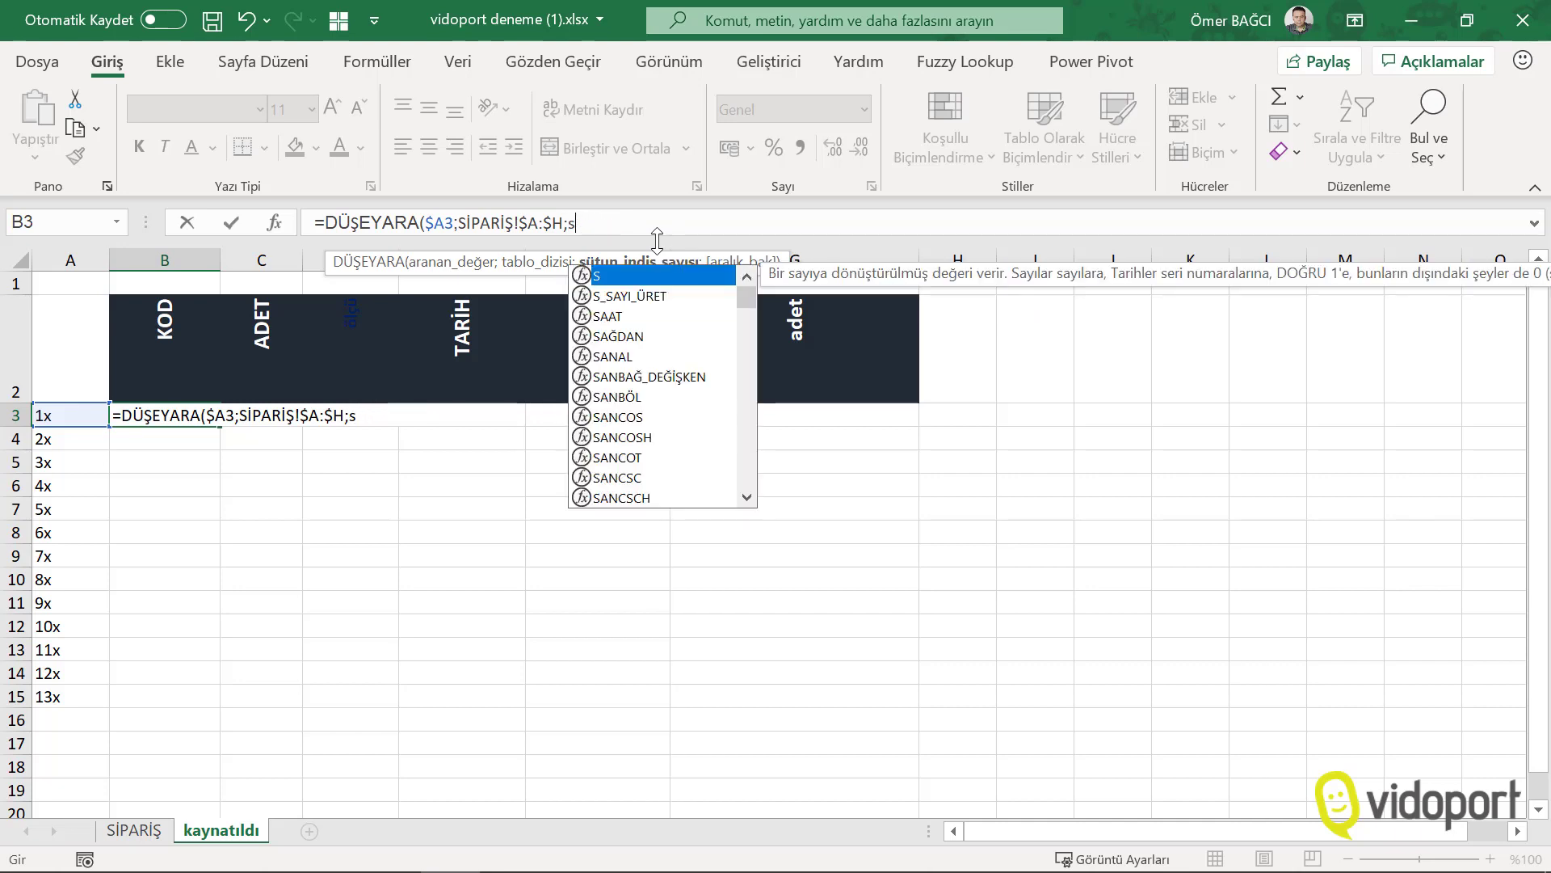
pyautogui.write('ütun()')
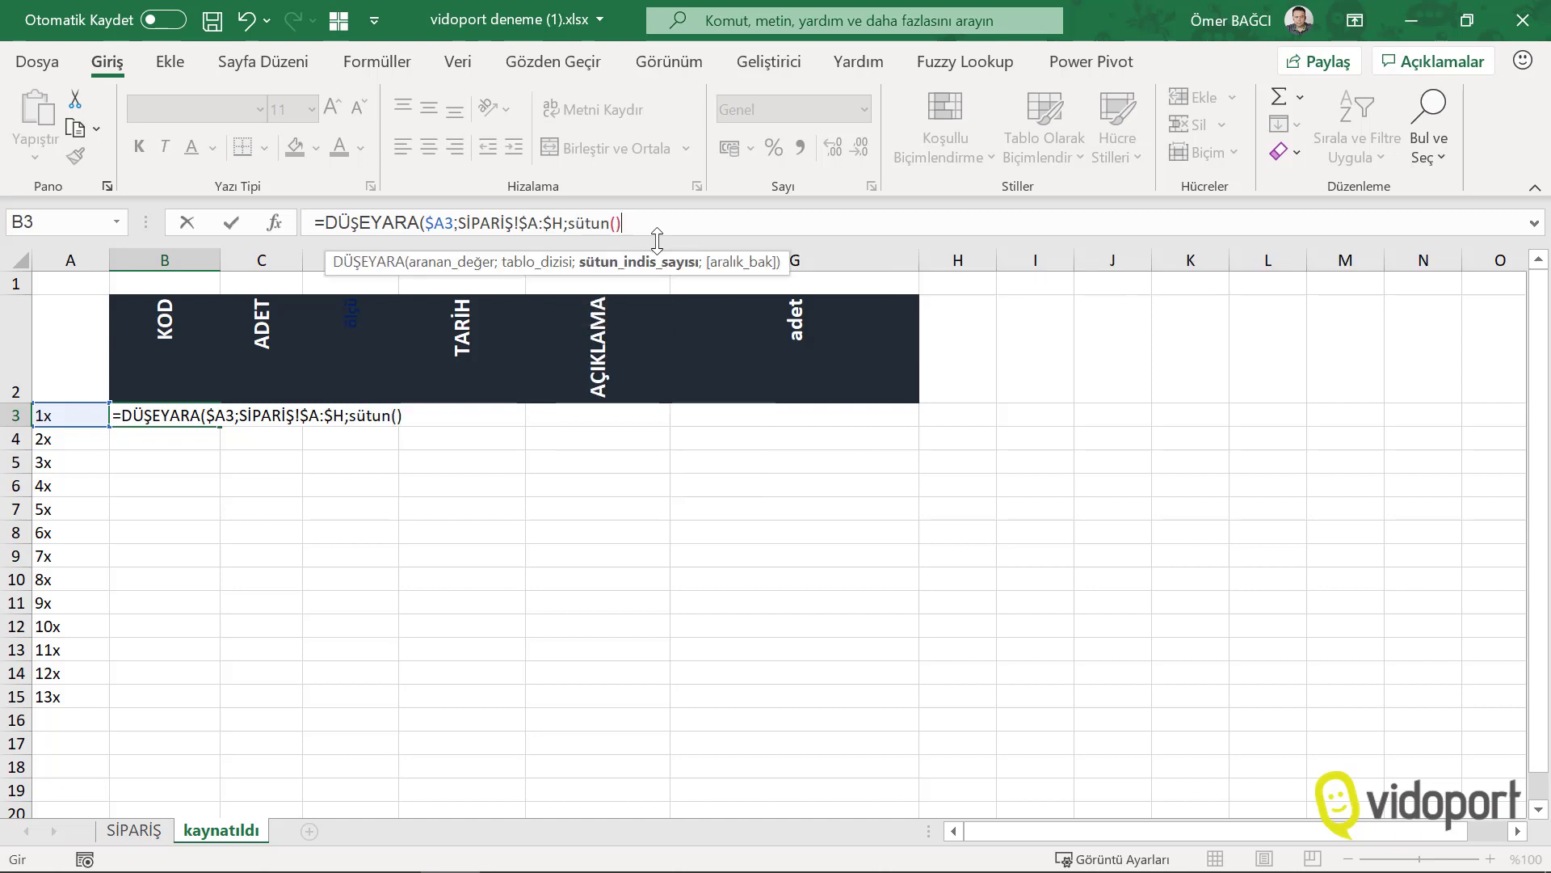
pyautogui.write('+1')
pyautogui.write(';0')
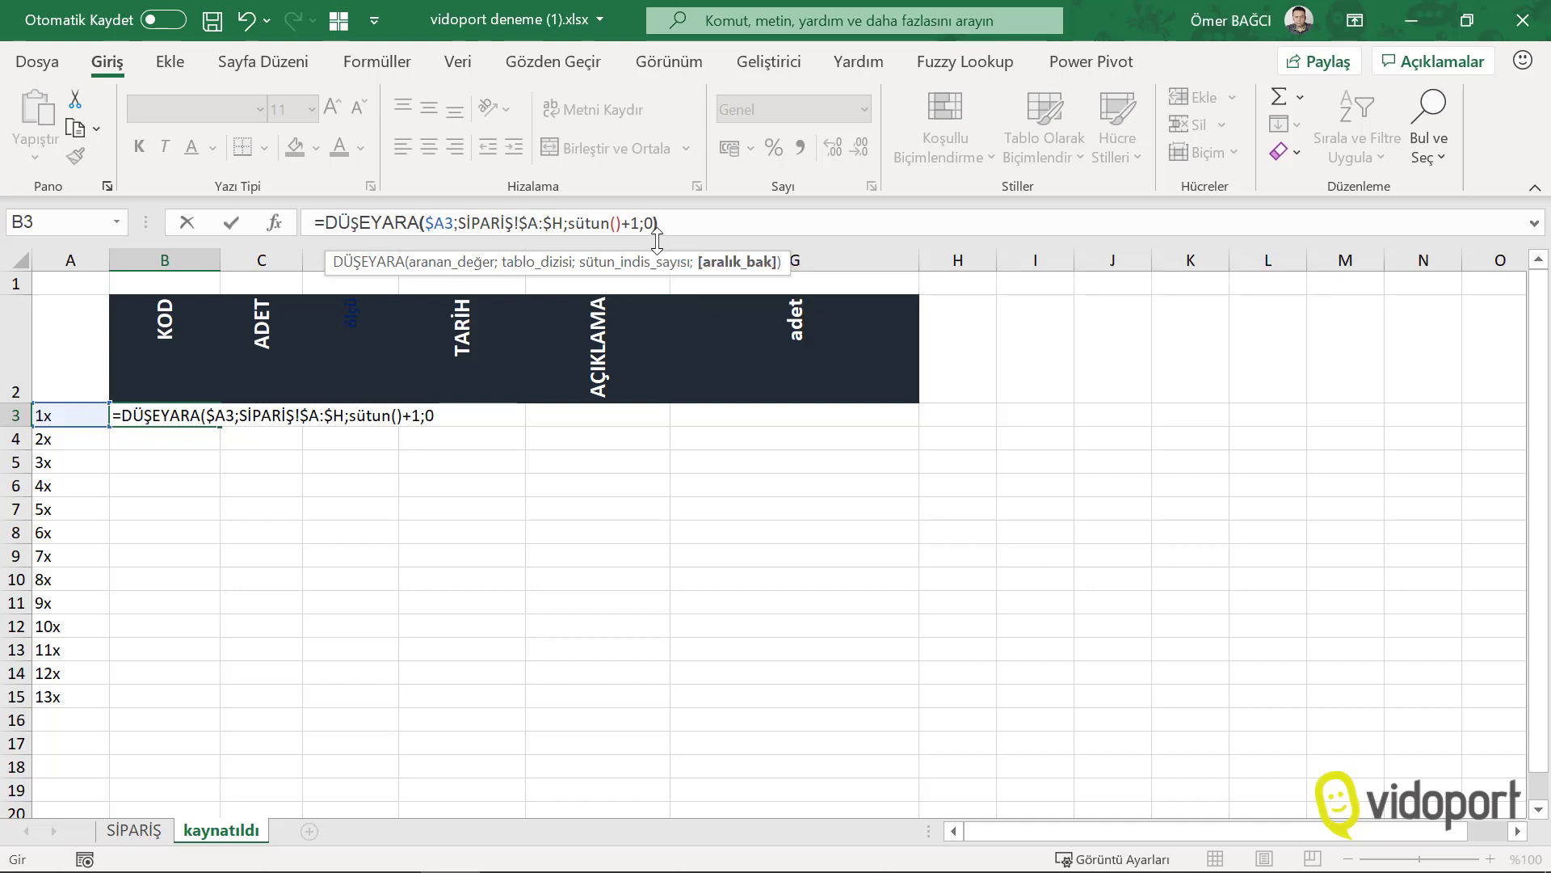
pyautogui.write(')')
pyautogui.press('Return')
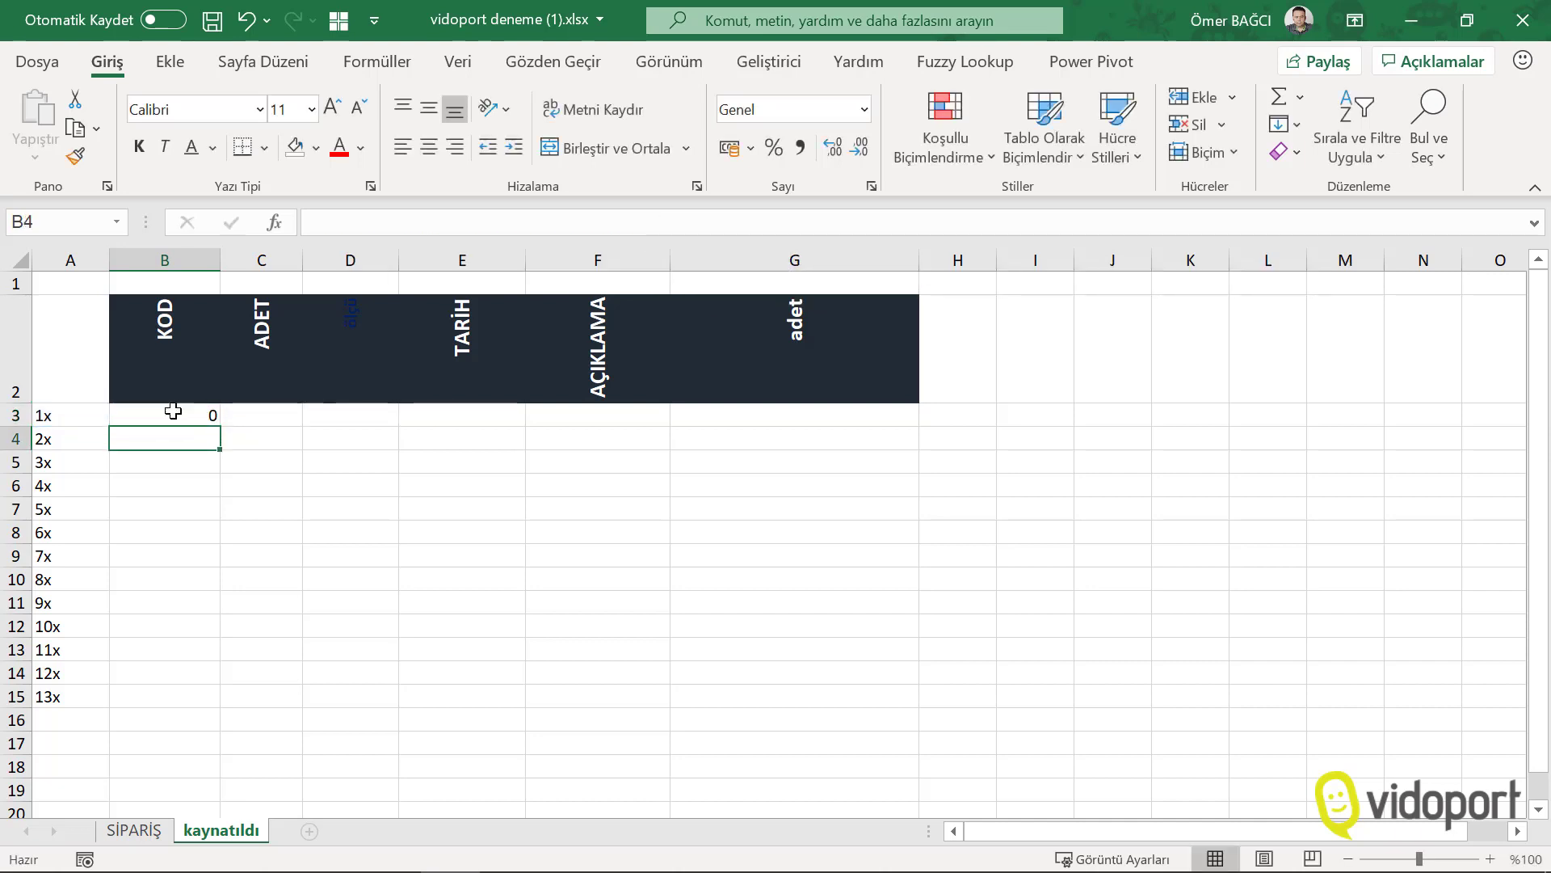
# Fill the B3 lookup across B3:G15 and format TARİH column E as Kısa Tarih.
pyautogui.click(194, 415)
pyautogui.moveTo(220, 426)
pyautogui.mouseDown()
pyautogui.moveTo(173, 711)
pyautogui.moveTo(892, 746)
pyautogui.mouseUp()
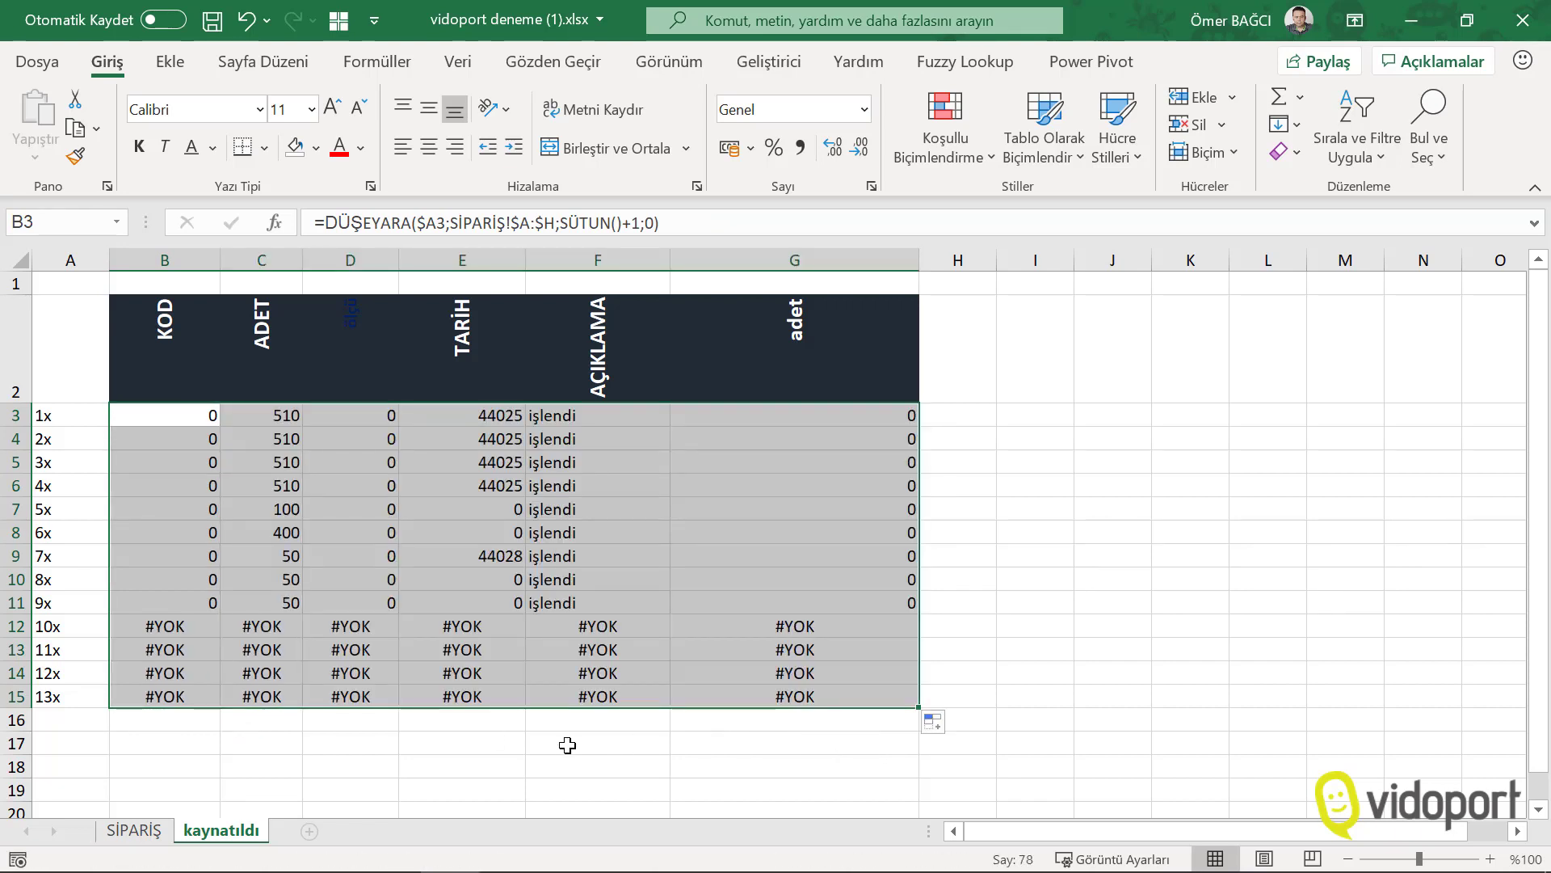
pyautogui.click(483, 265)
pyautogui.click(864, 109)
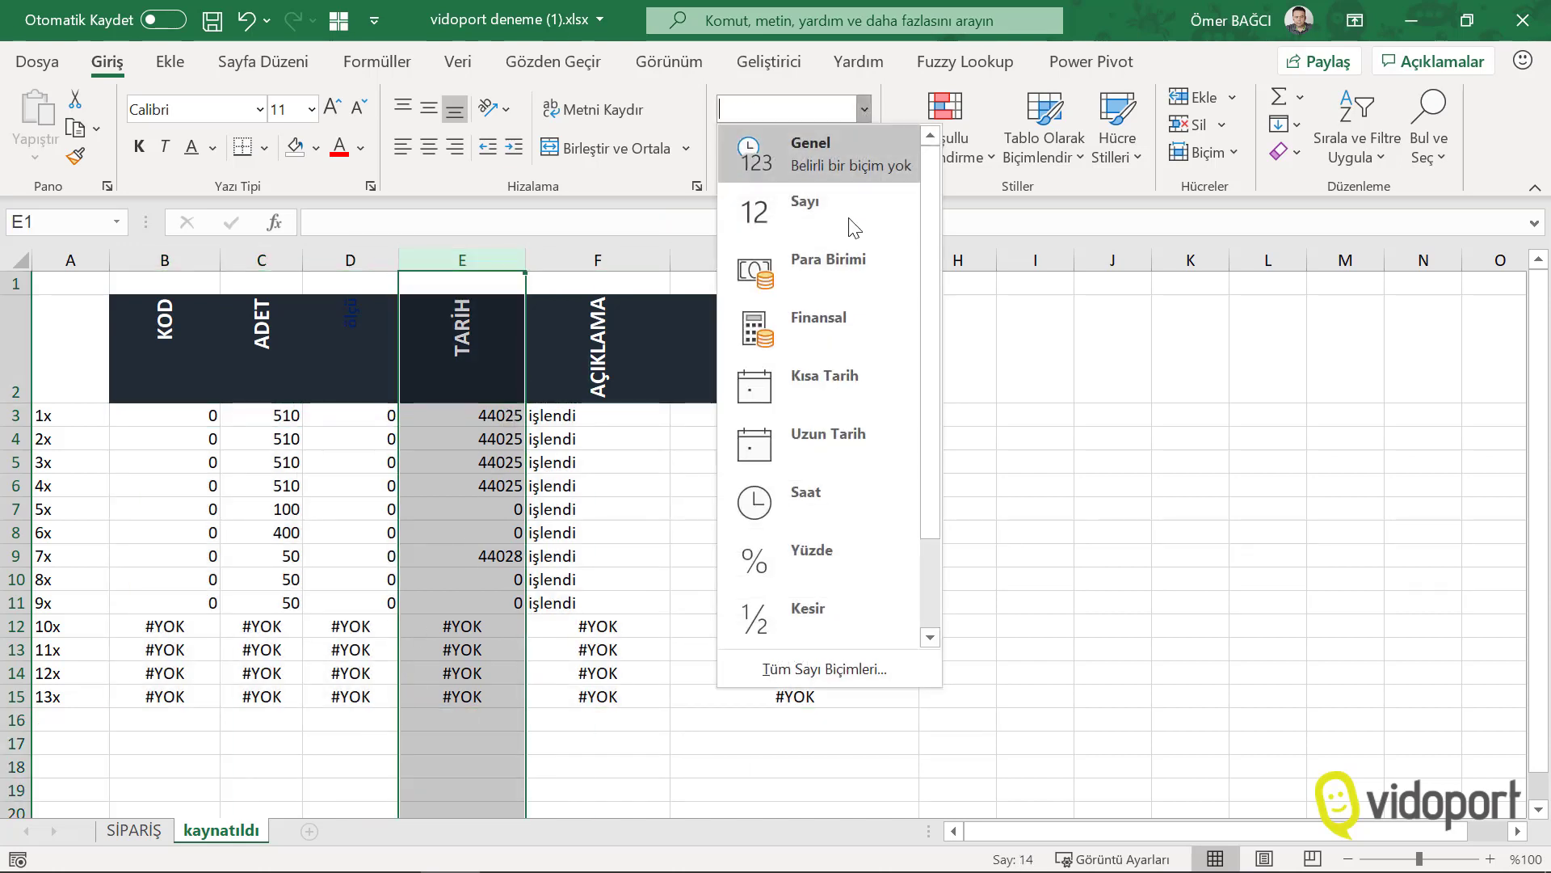
pyautogui.click(856, 376)
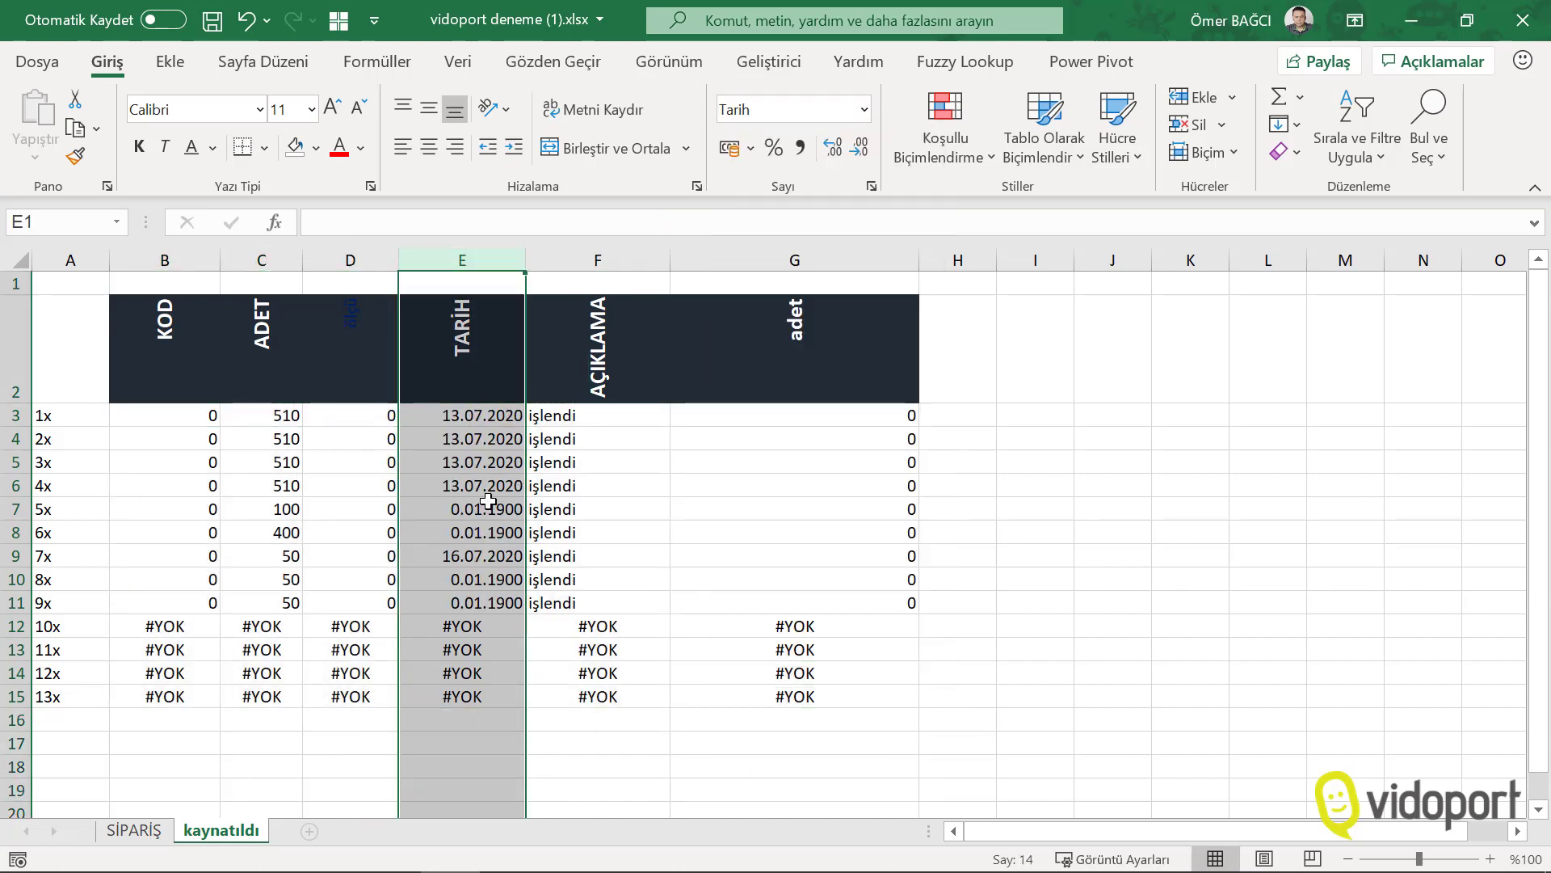
pyautogui.click(163, 412)
# Wrap the B3 lookup formula in EĞERHATA(…;0) so failed lookups don't show #YOK.
pyautogui.click(337, 220)
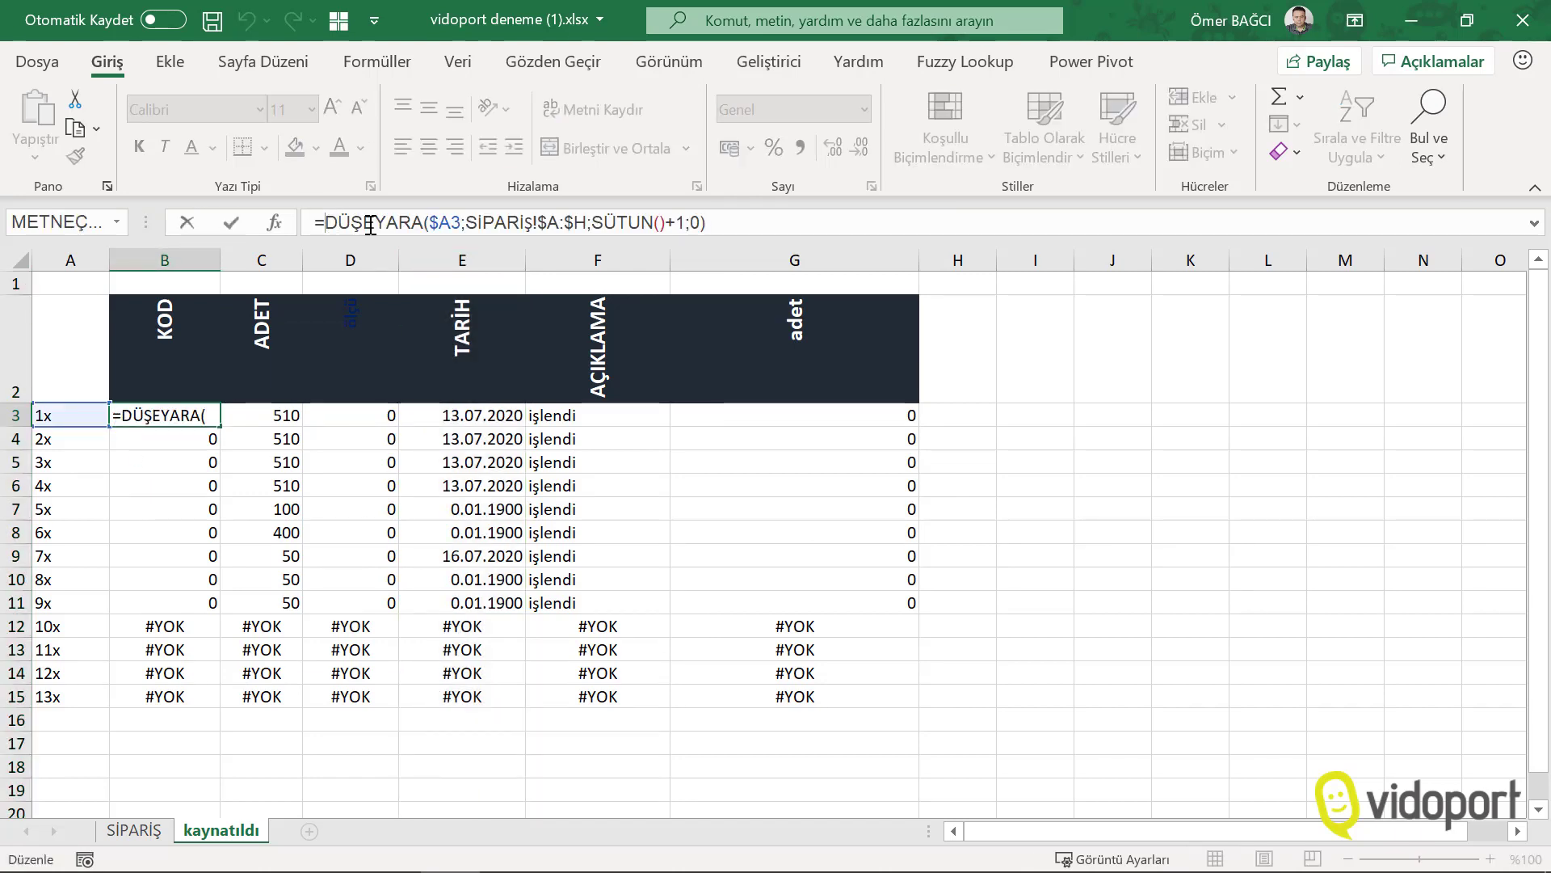
pyautogui.write('eğerhata')
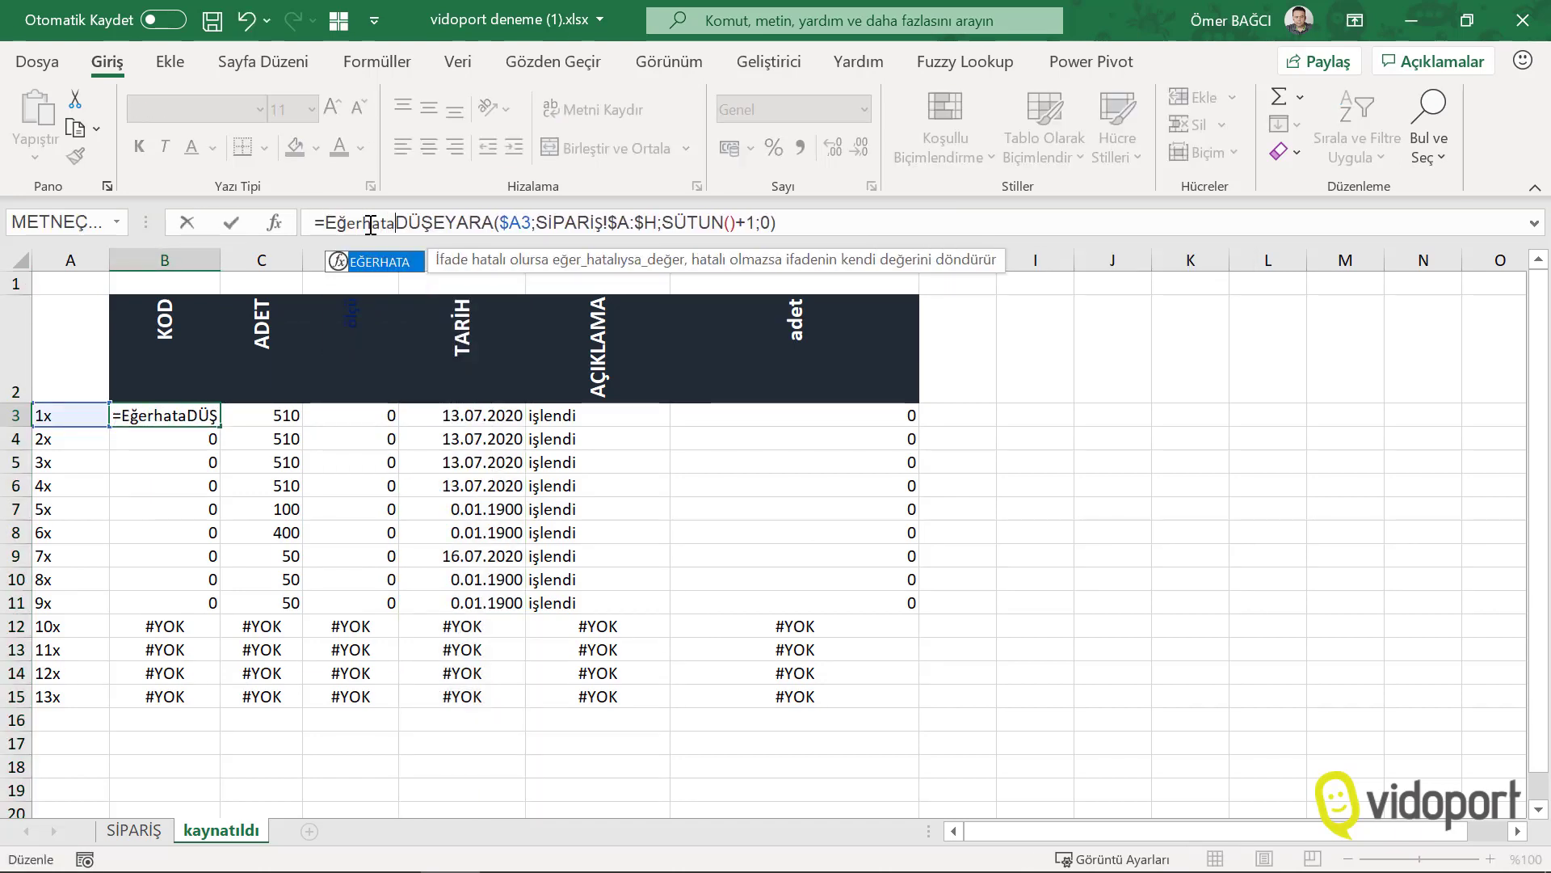
pyautogui.press('Tab')
pyautogui.click(816, 220)
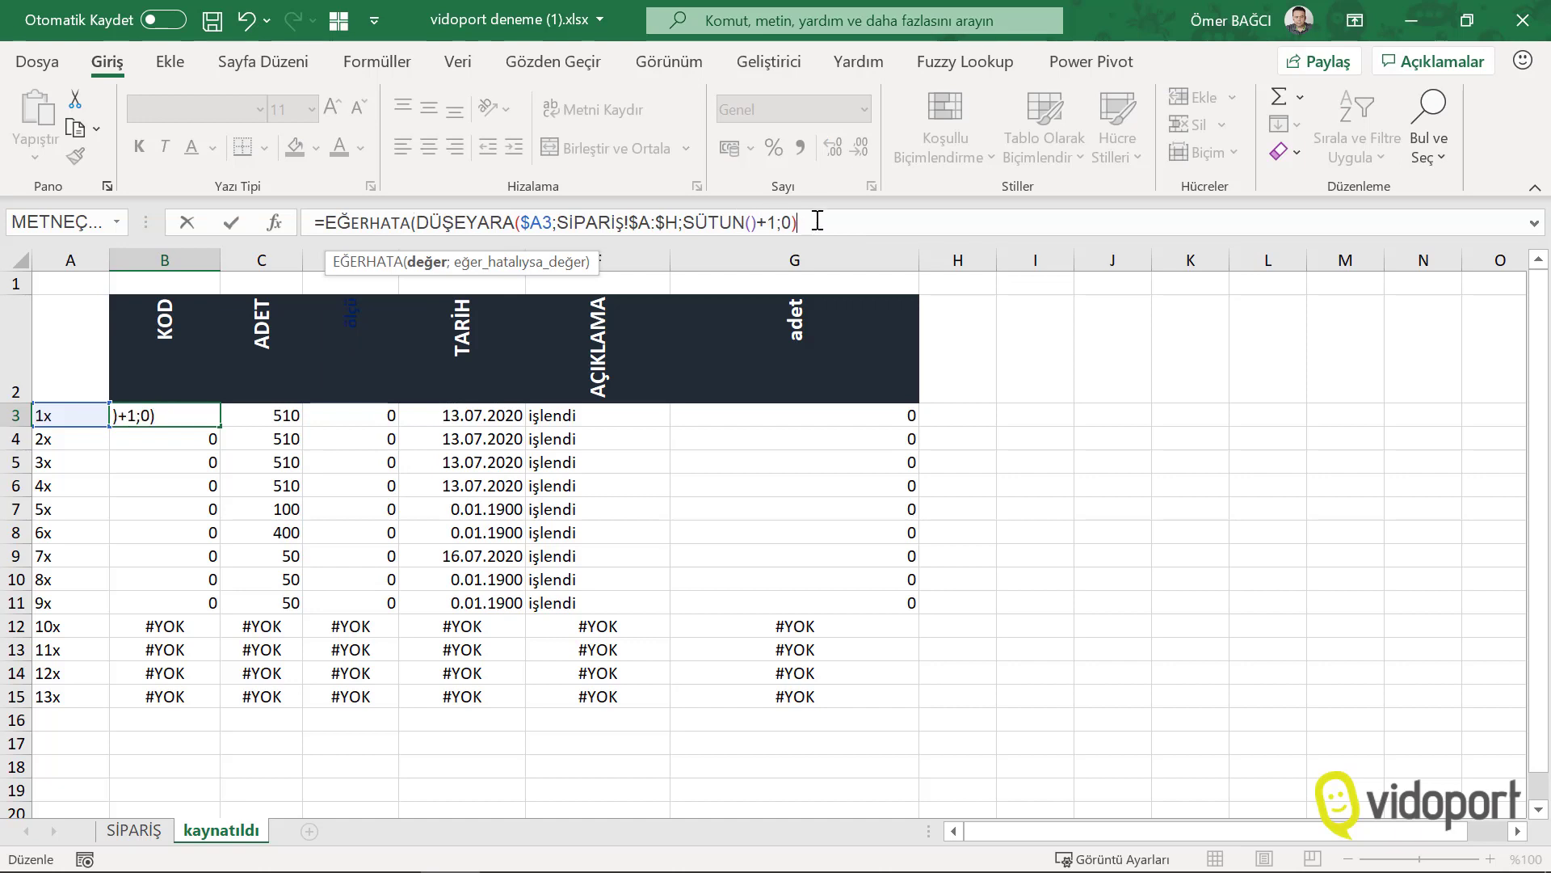
pyautogui.write(';0')
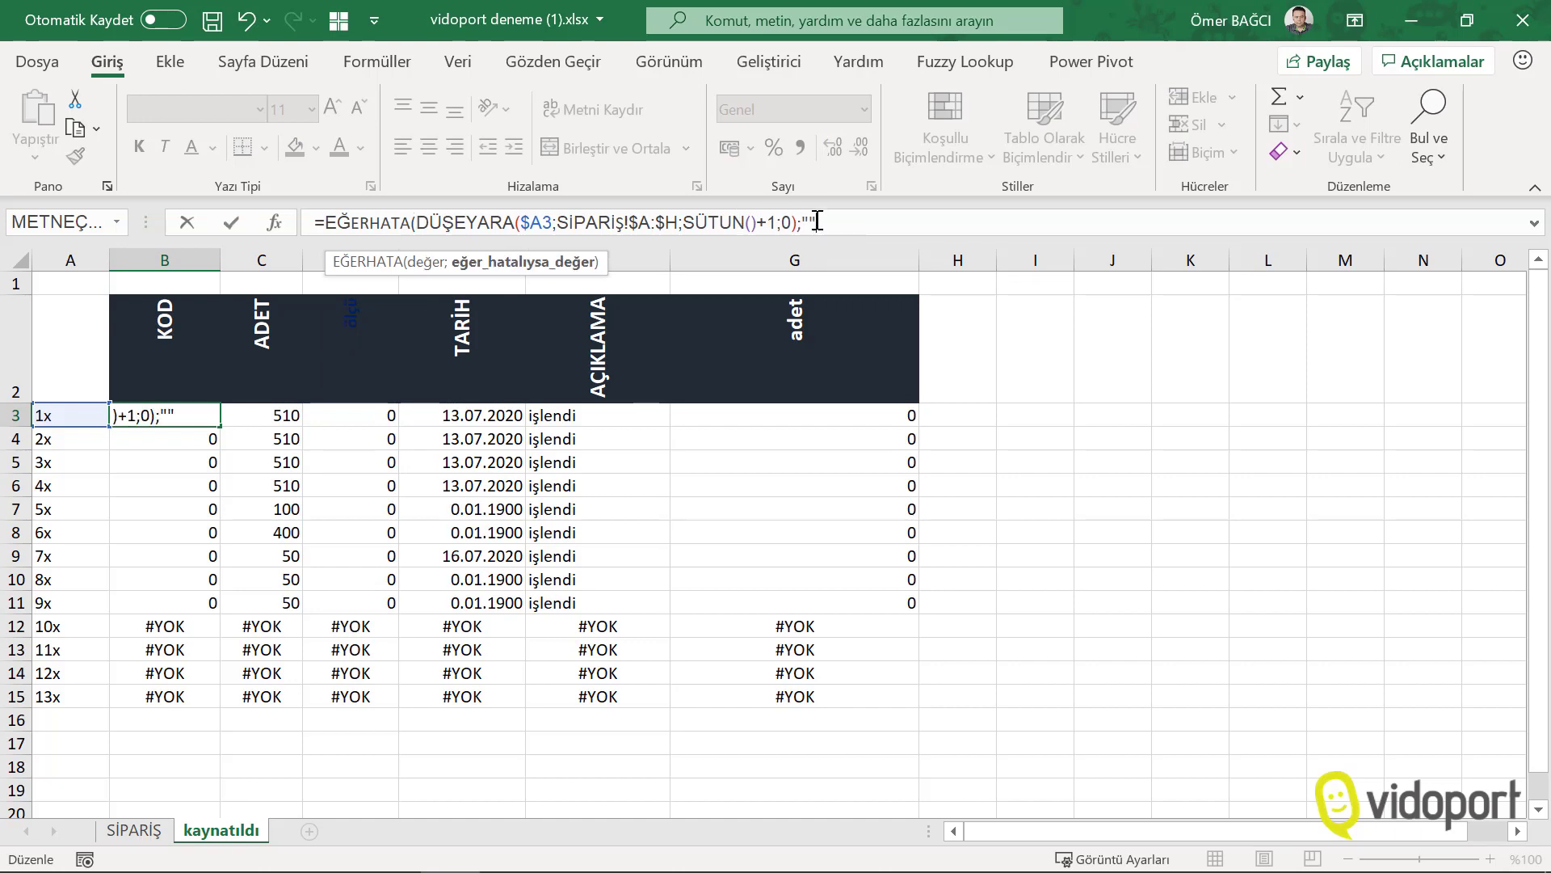
pyautogui.write(')')
pyautogui.press('Return')
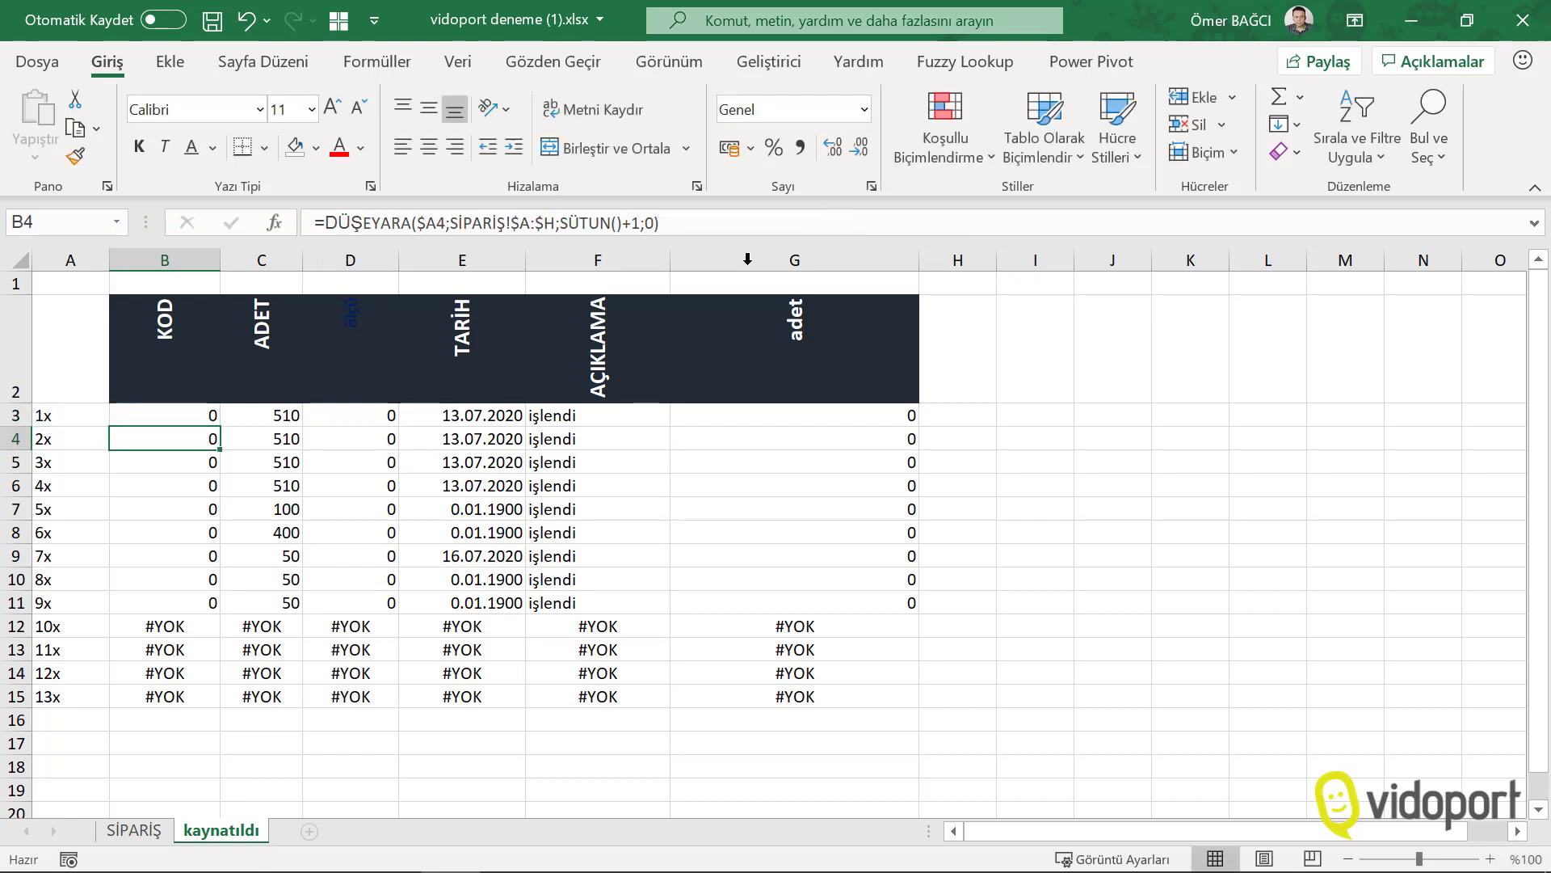
pyautogui.click(208, 415)
# Fill the error-safe lookup formula over B3:G32 and check the result in E9.
pyautogui.moveTo(219, 426)
pyautogui.mouseDown()
pyautogui.moveTo(917, 461)
pyautogui.moveTo(911, 440)
pyautogui.moveTo(917, 776)
pyautogui.mouseUp()
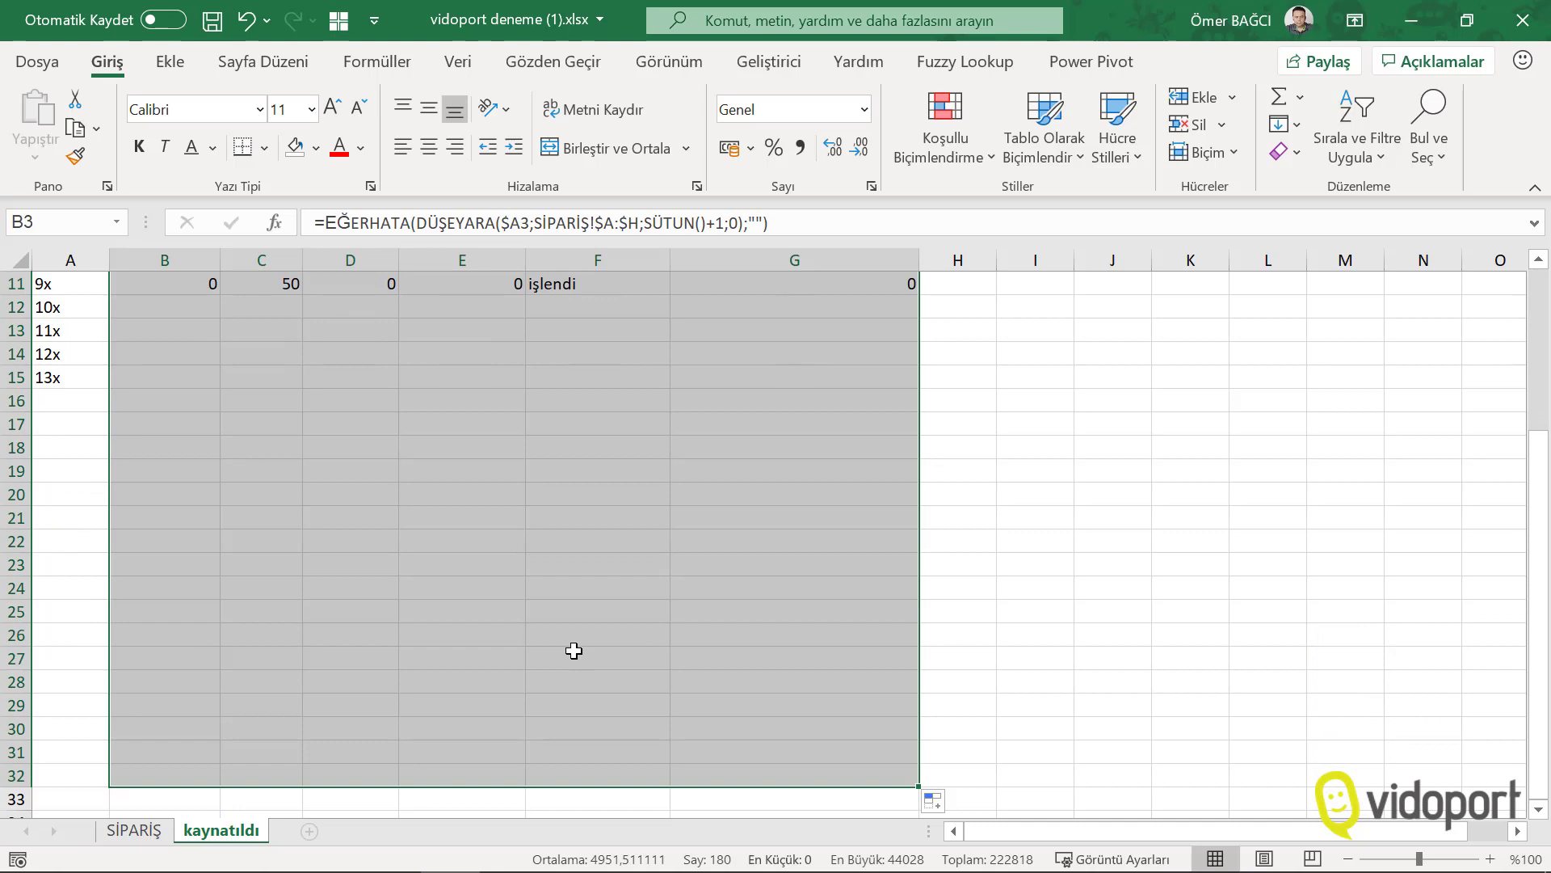
pyautogui.scroll(4, 574, 651)
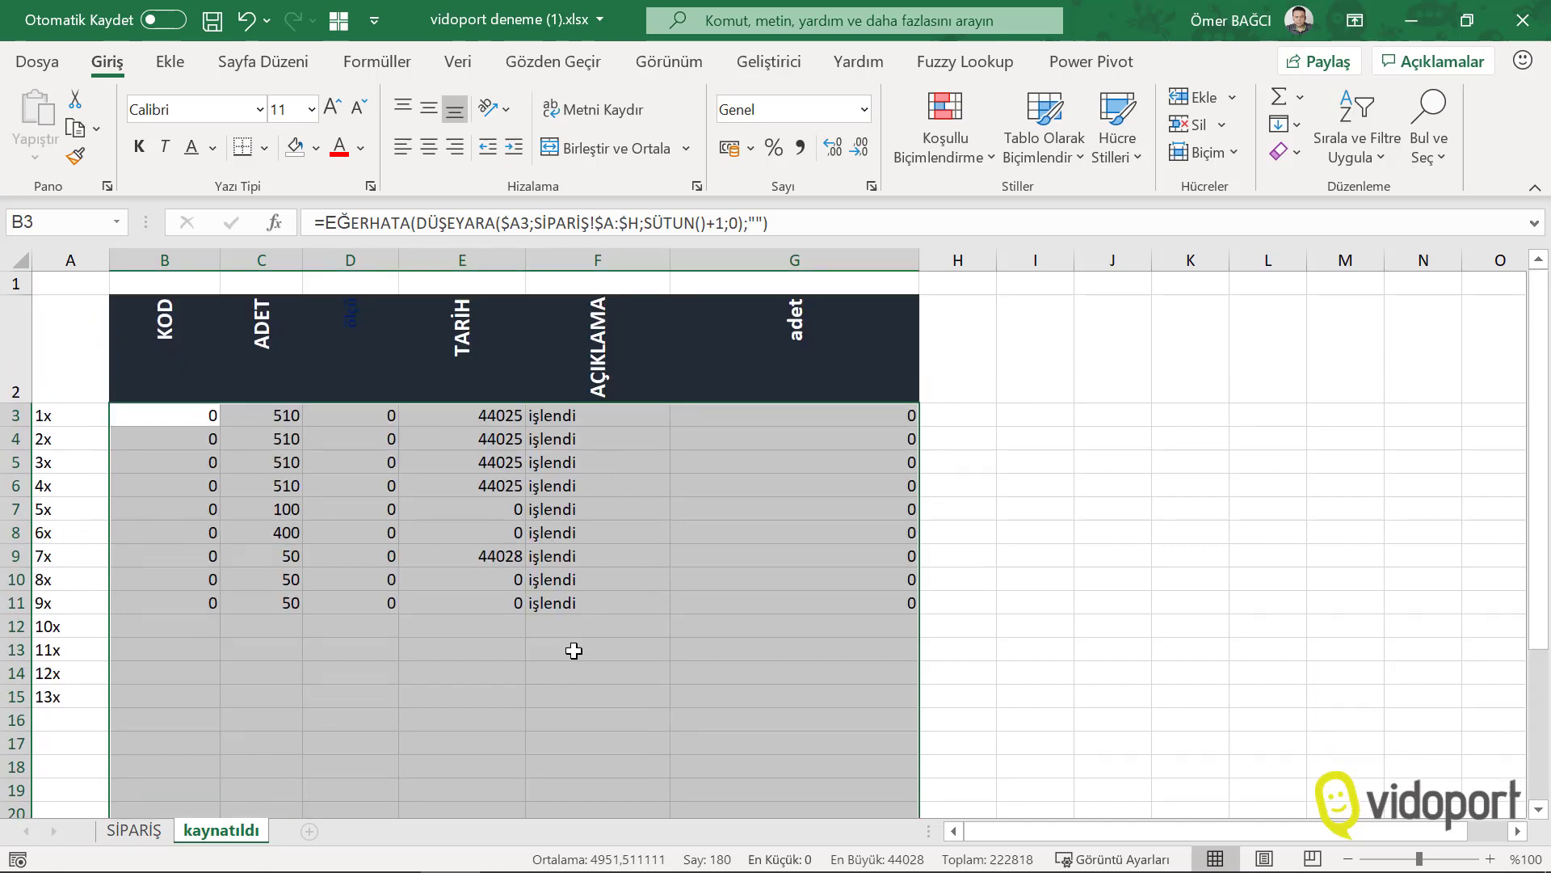
pyautogui.click(491, 554)
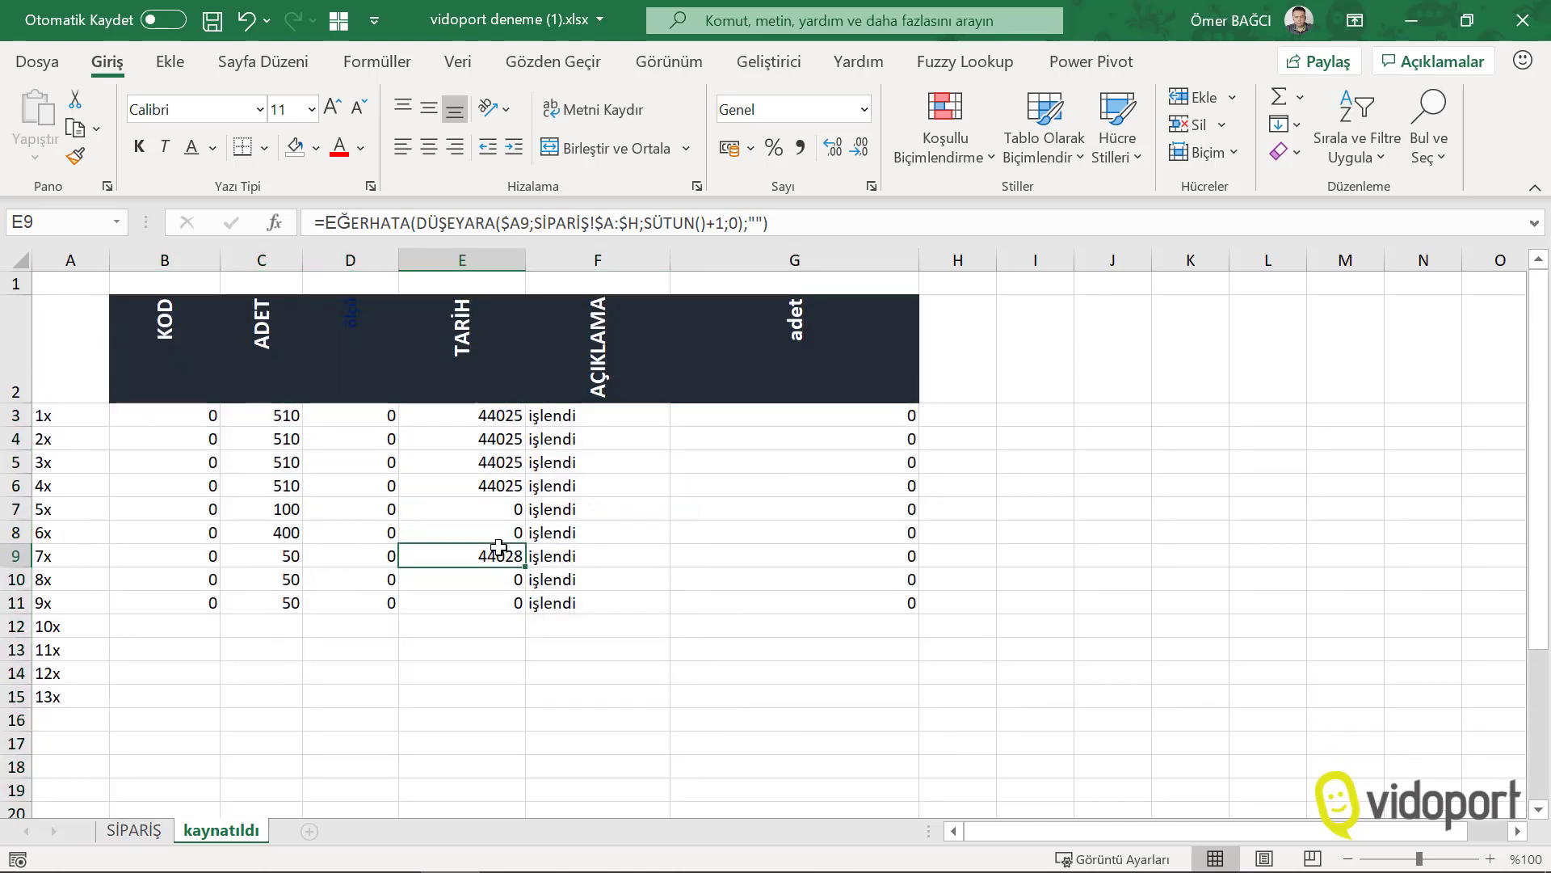
# Copy A3's row-number formula text from the formula bar, leaving A3 unchanged.
pyautogui.click(89, 414)
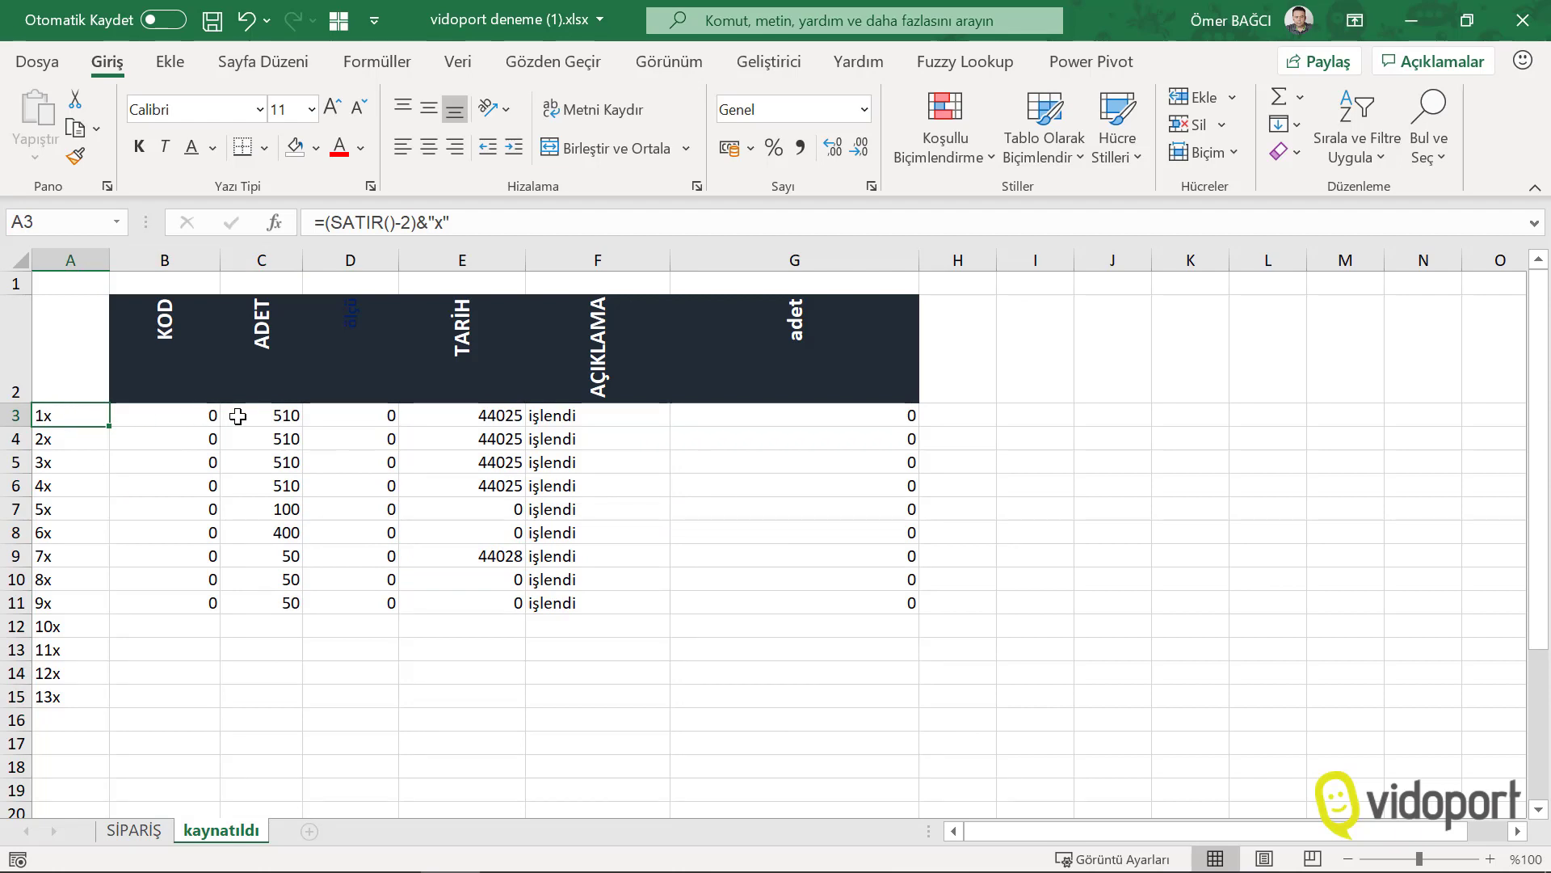
pyautogui.keyDown('ctrl'); pyautogui.scroll(3, 238, 415); pyautogui.keyUp('ctrl')
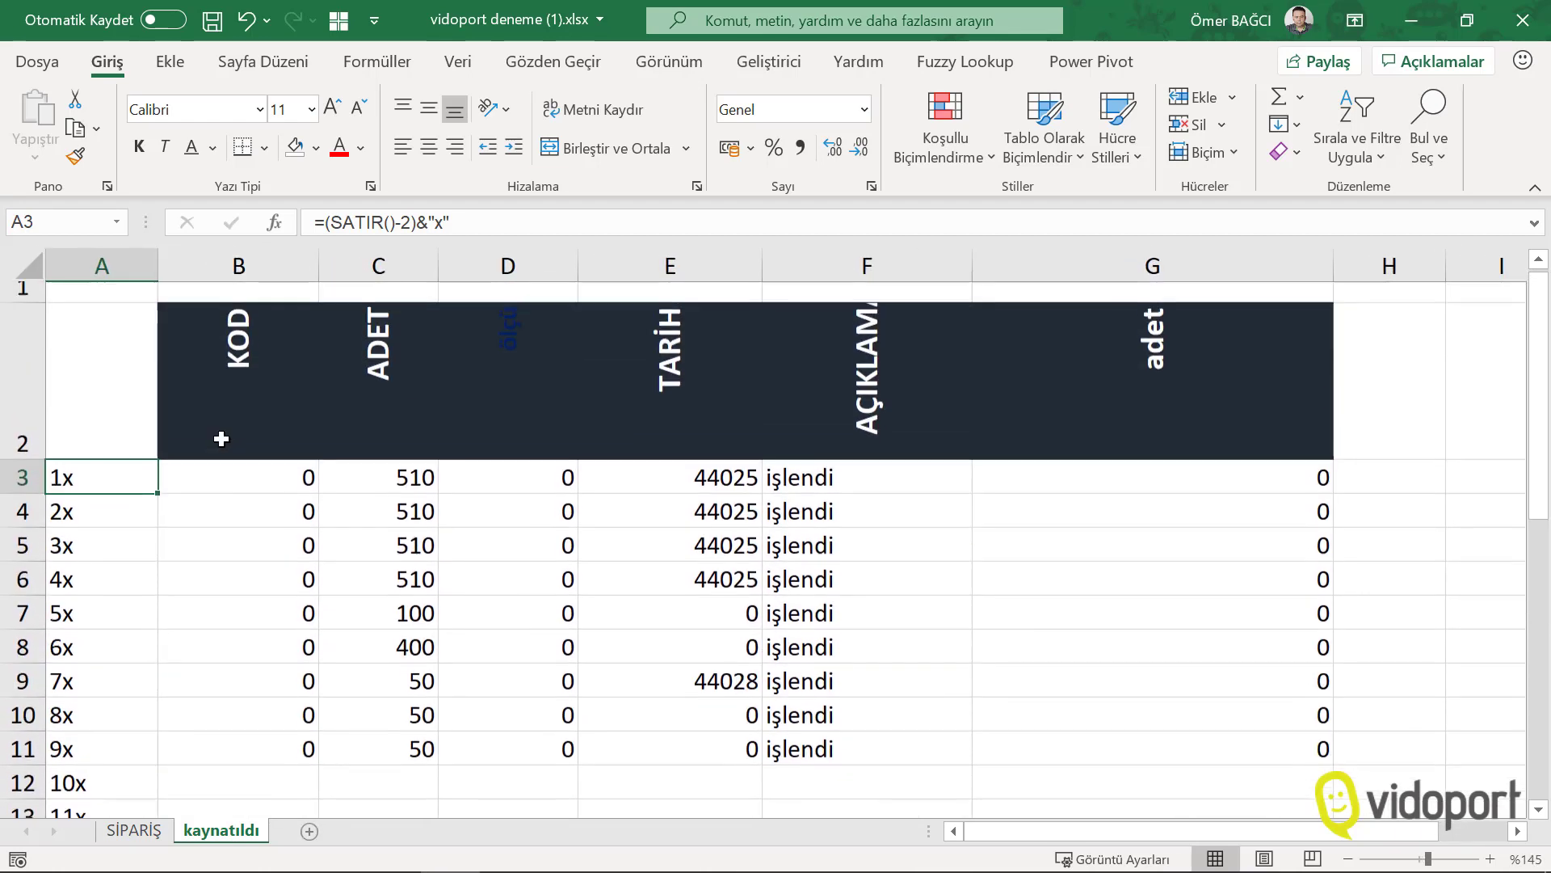
pyautogui.moveTo(449, 222); pyautogui.dragTo(325, 226)
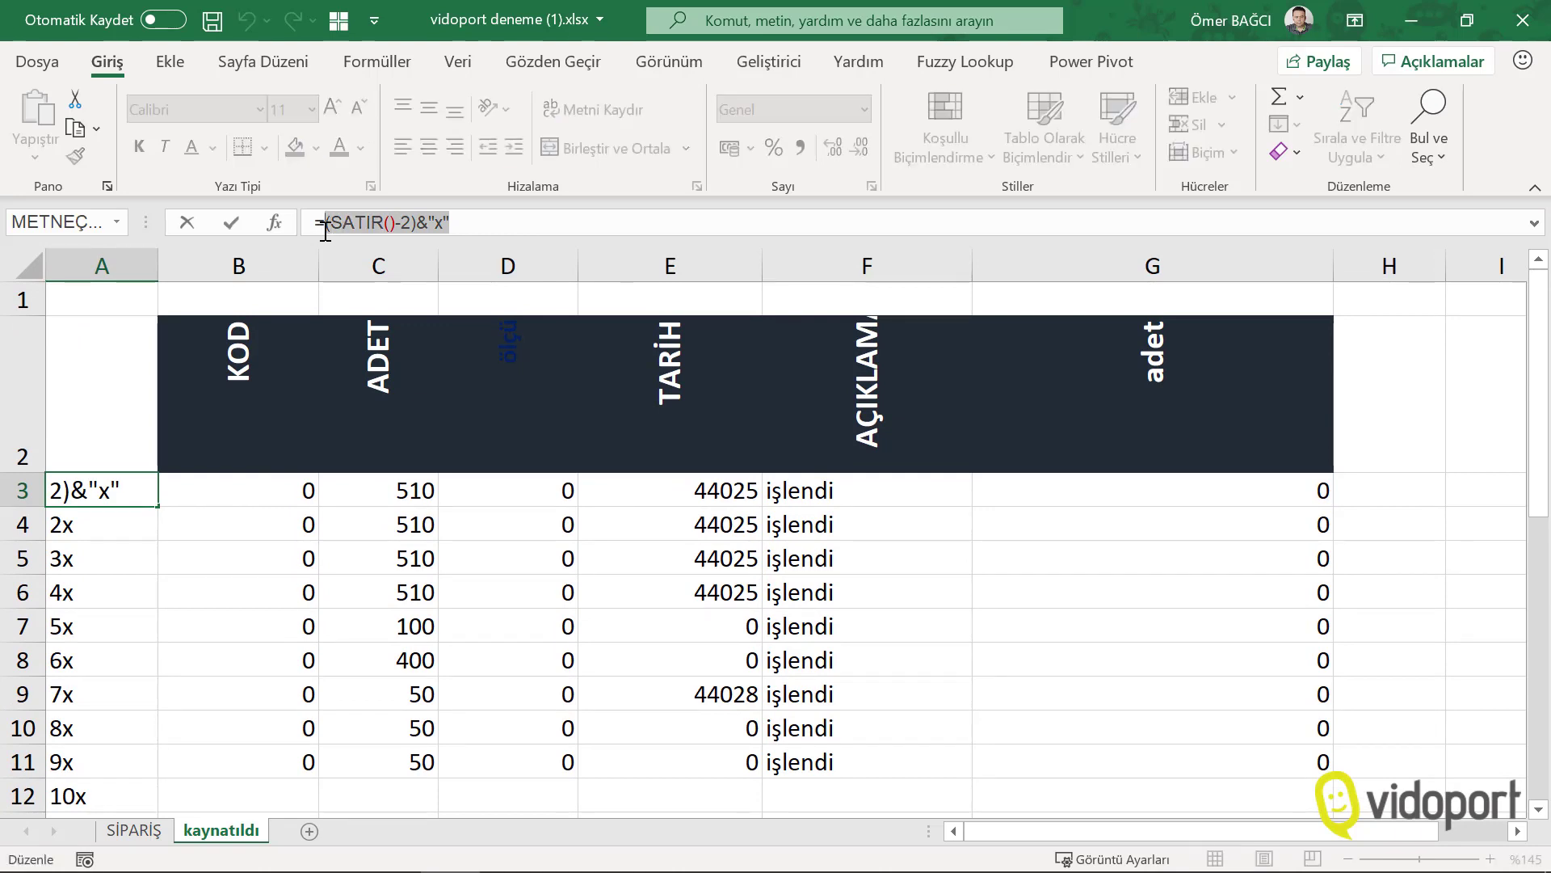
pyautogui.hotkey('ctrl', 'c')
pyautogui.press('Return')
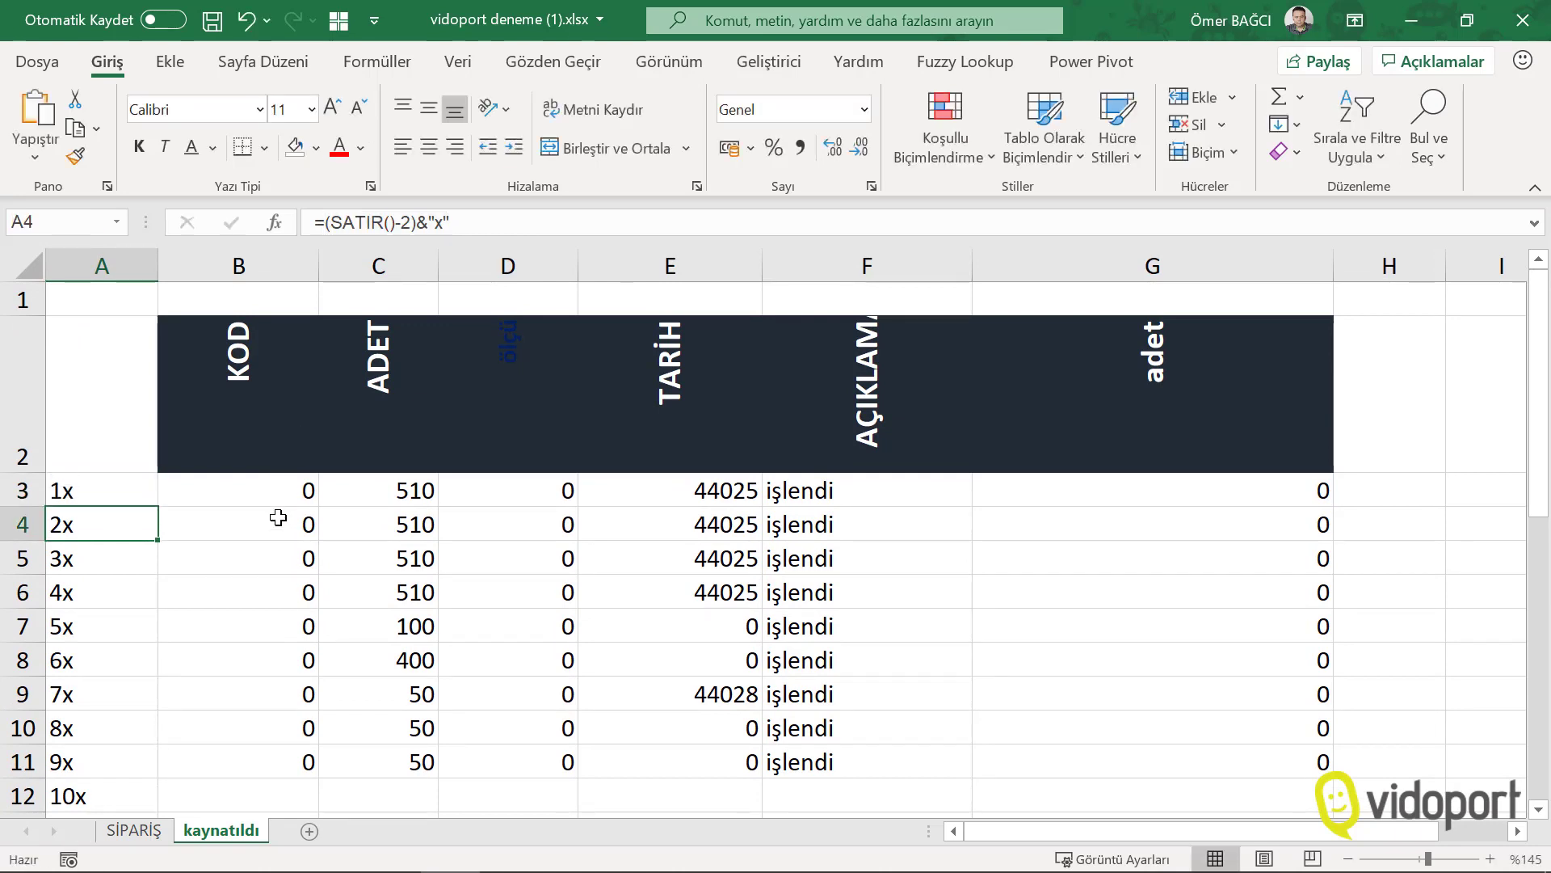
# Replace $A3 in B3's lookup with the copied SATIR-based row expression.
pyautogui.click(277, 490)
pyautogui.doubleClick(279, 490)
pyautogui.moveTo(420, 489); pyautogui.dragTo(461, 485)
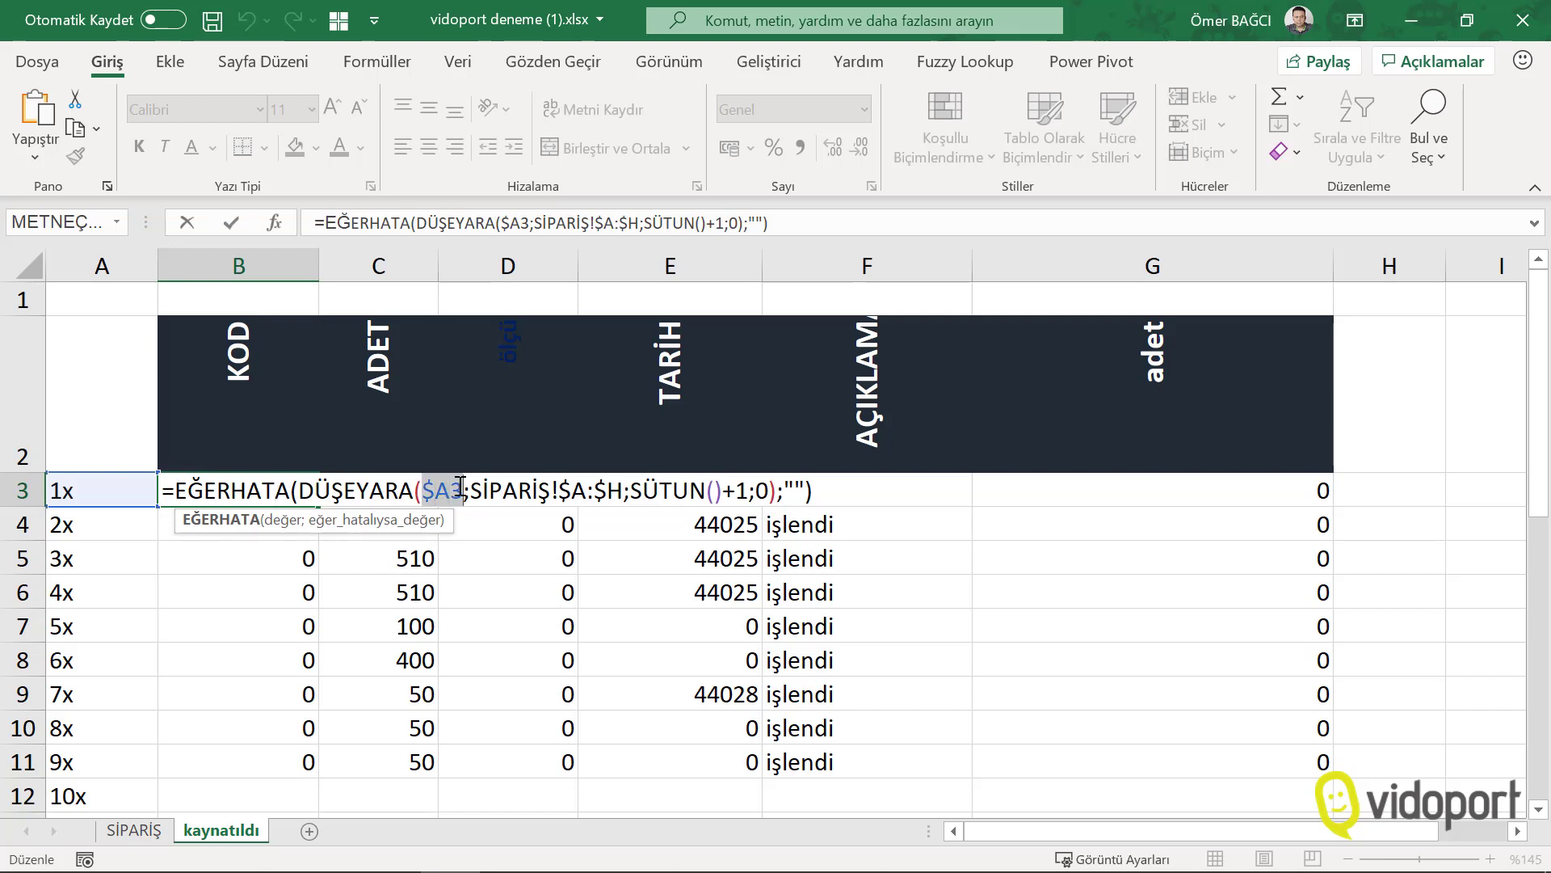
pyautogui.hotkey('ctrl', 'v')
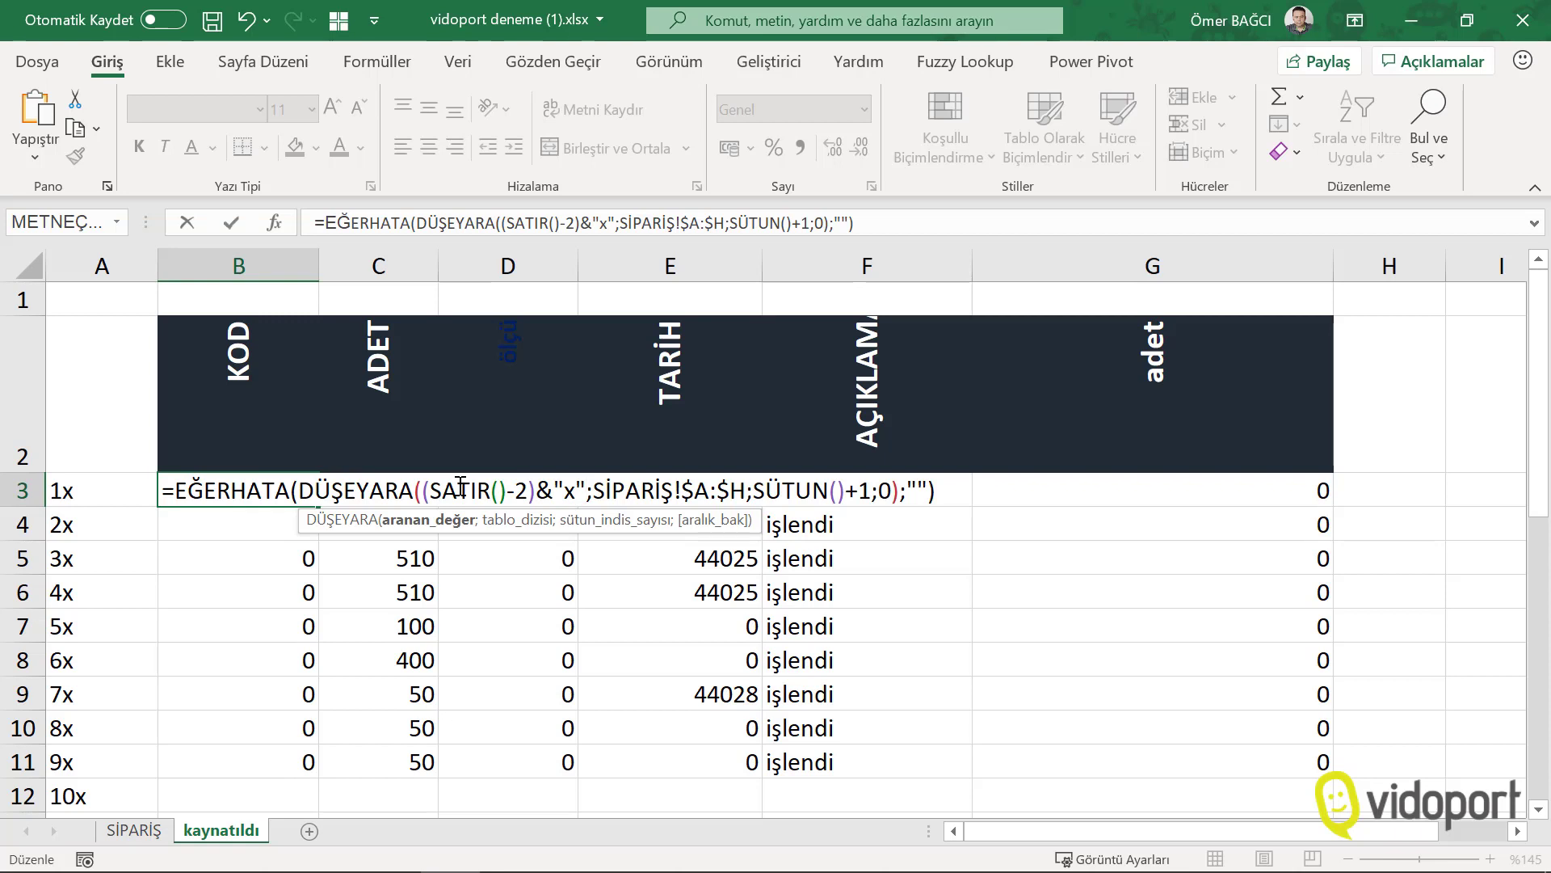
pyautogui.press('Return')
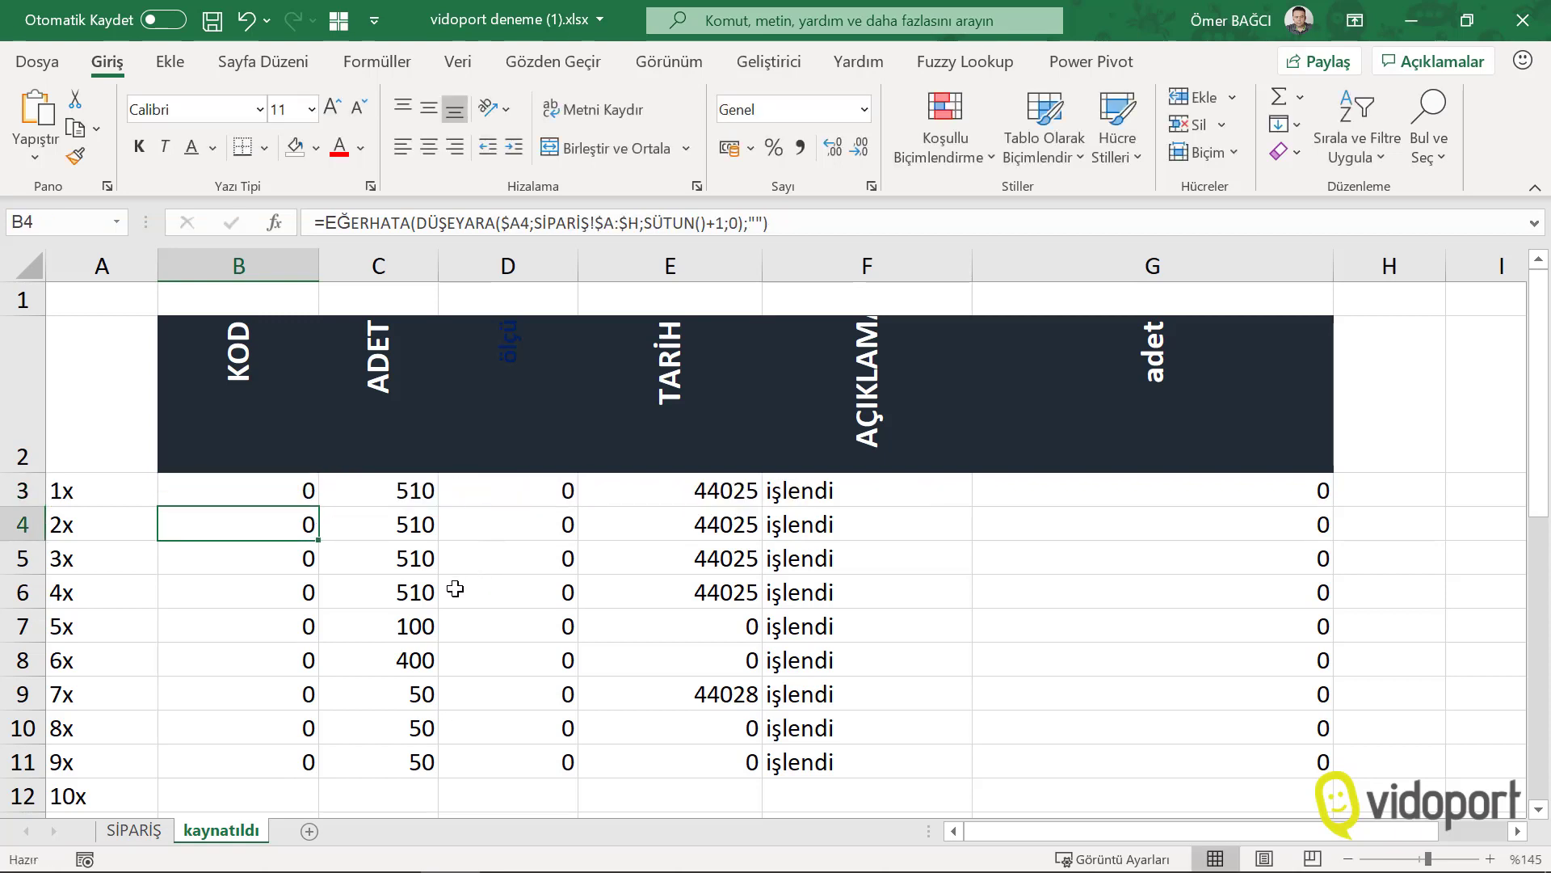
# Fill the revised B3 formula over B3:G32.
pyautogui.click(311, 495)
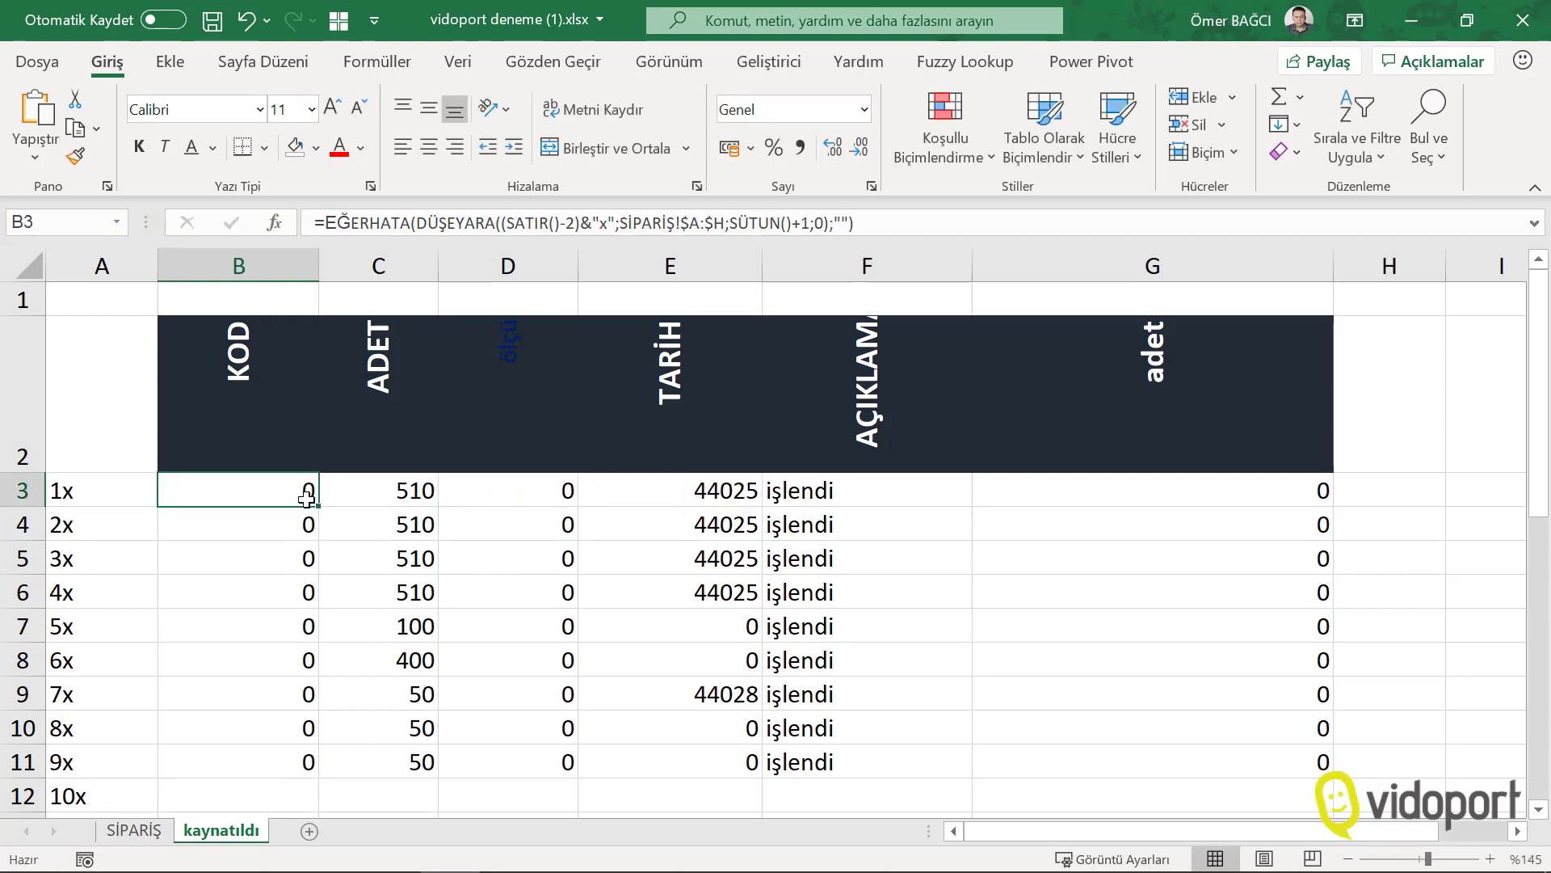
pyautogui.moveTo(318, 507)
pyautogui.mouseDown()
pyautogui.moveTo(1119, 529)
pyautogui.moveTo(1334, 869)
pyautogui.mouseUp()
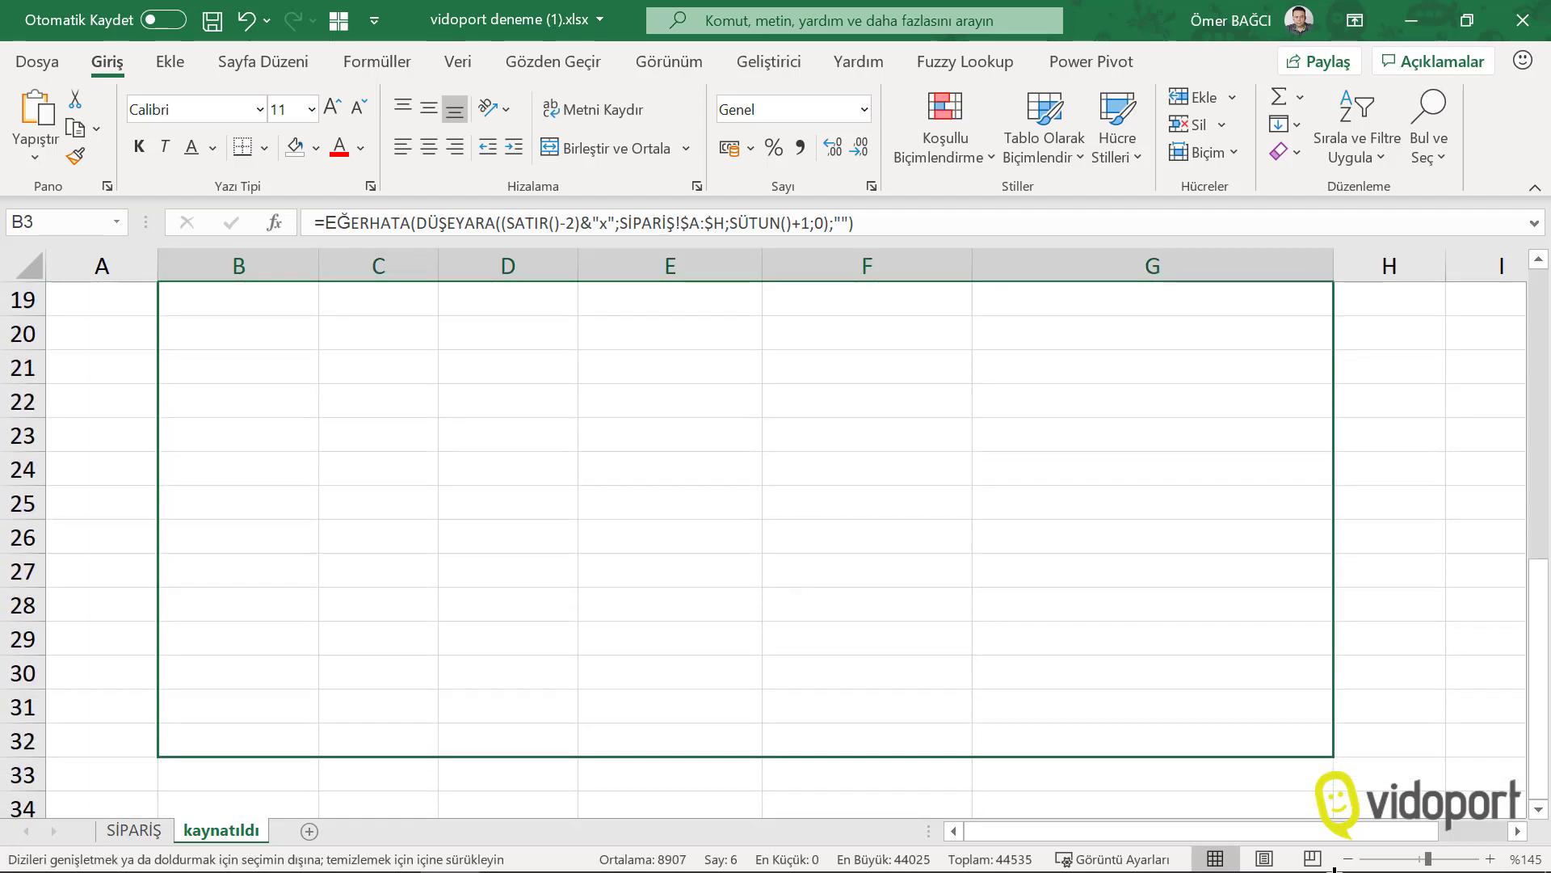
pyautogui.moveTo(1335, 869); pyautogui.dragTo(1332, 751)
pyautogui.scroll(3, 790, 561)
pyautogui.scroll(3, 790, 561)
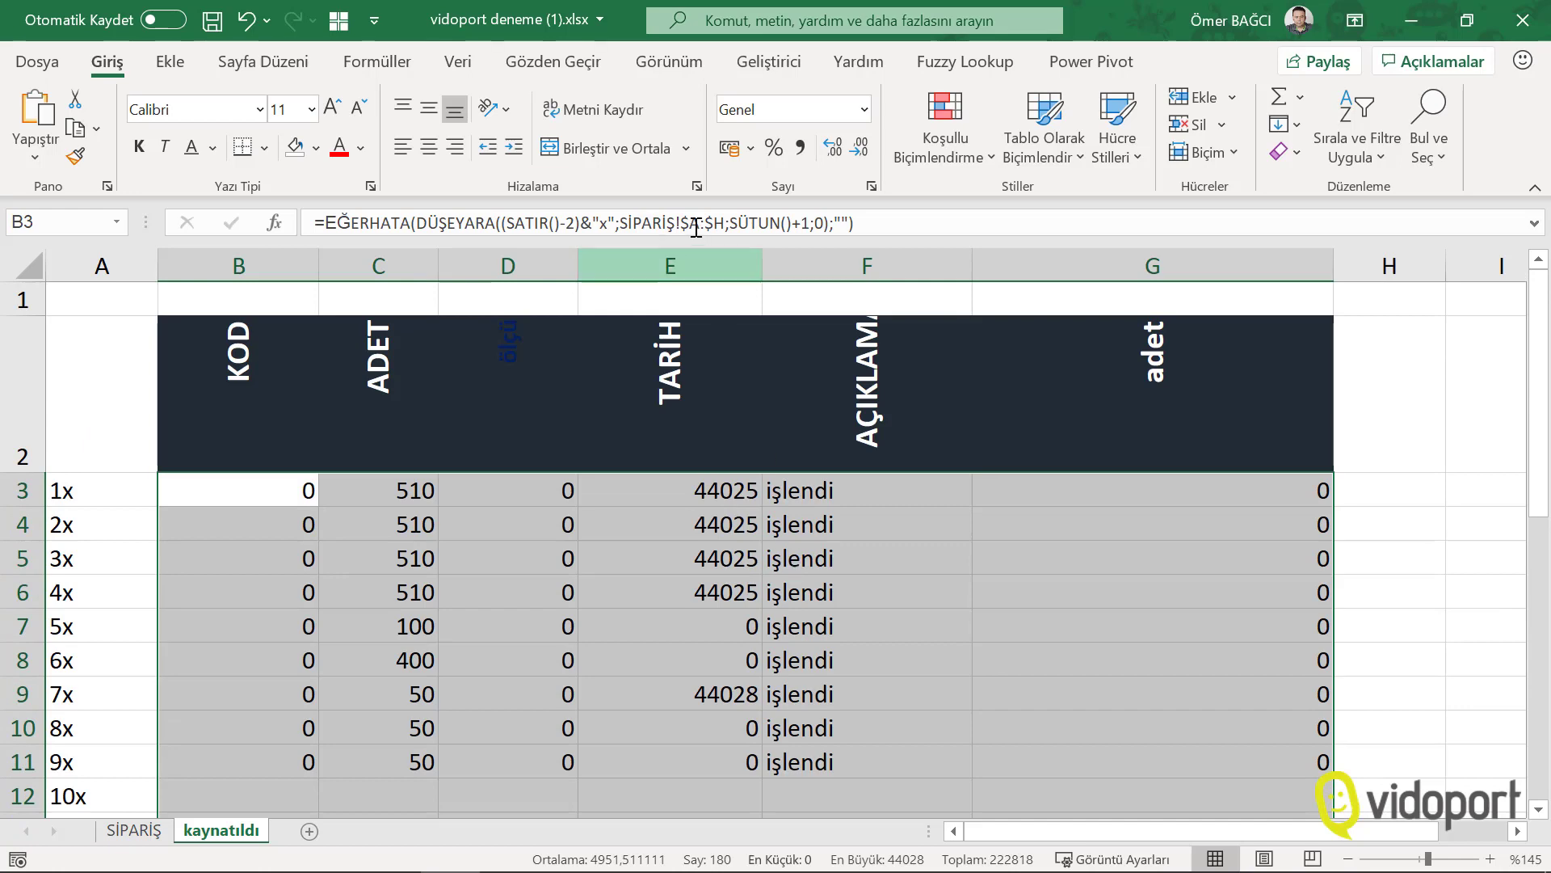
# Format TARİH column E as Kısa Tarih dates.
pyautogui.click(695, 263)
pyautogui.click(863, 109)
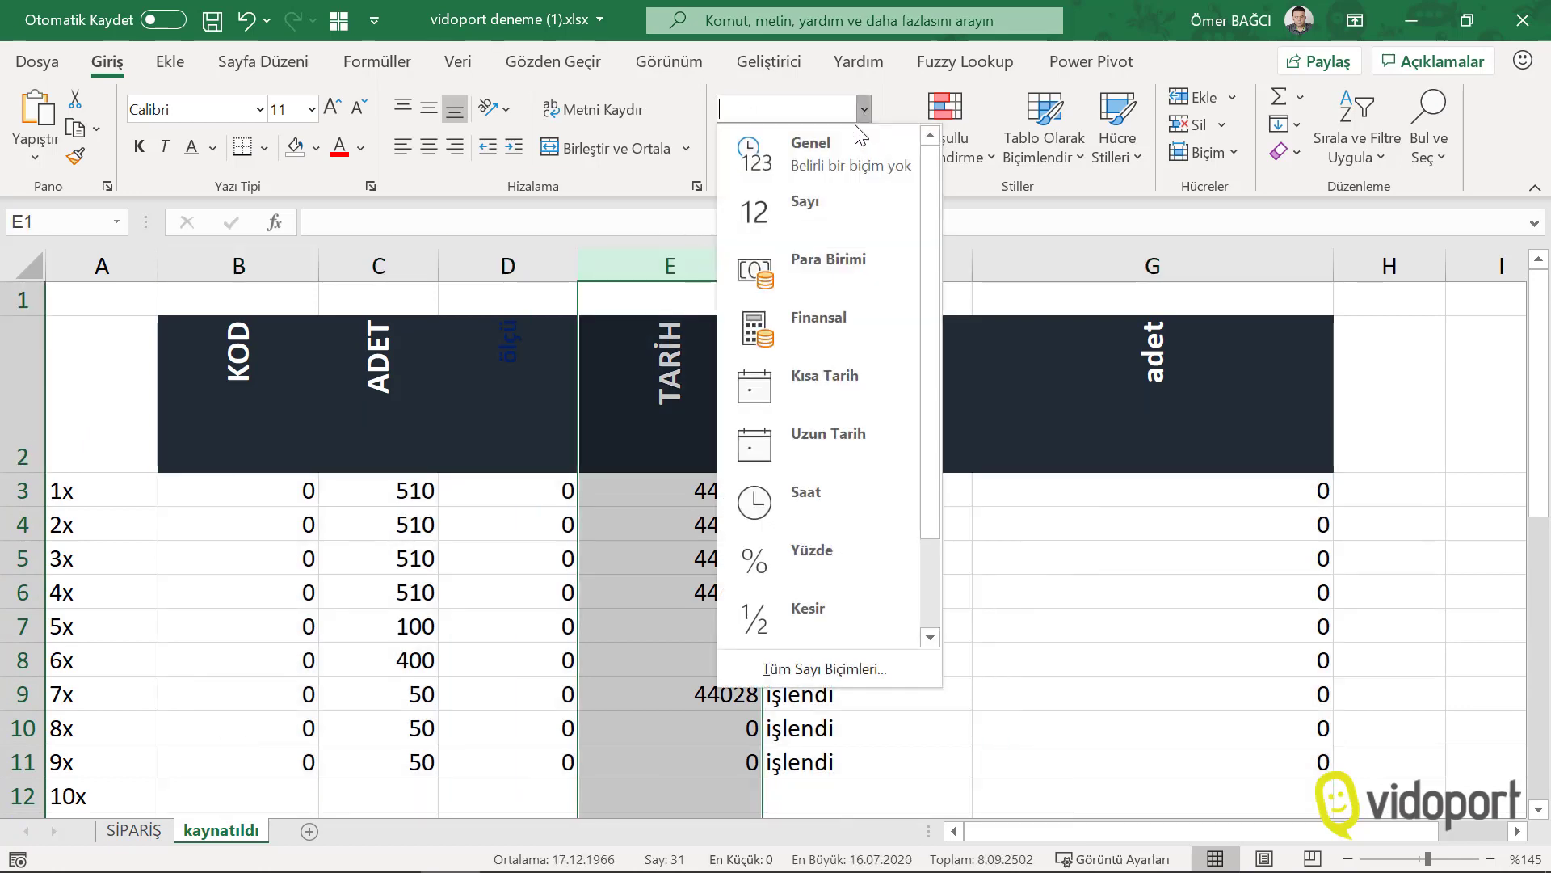
pyautogui.click(823, 368)
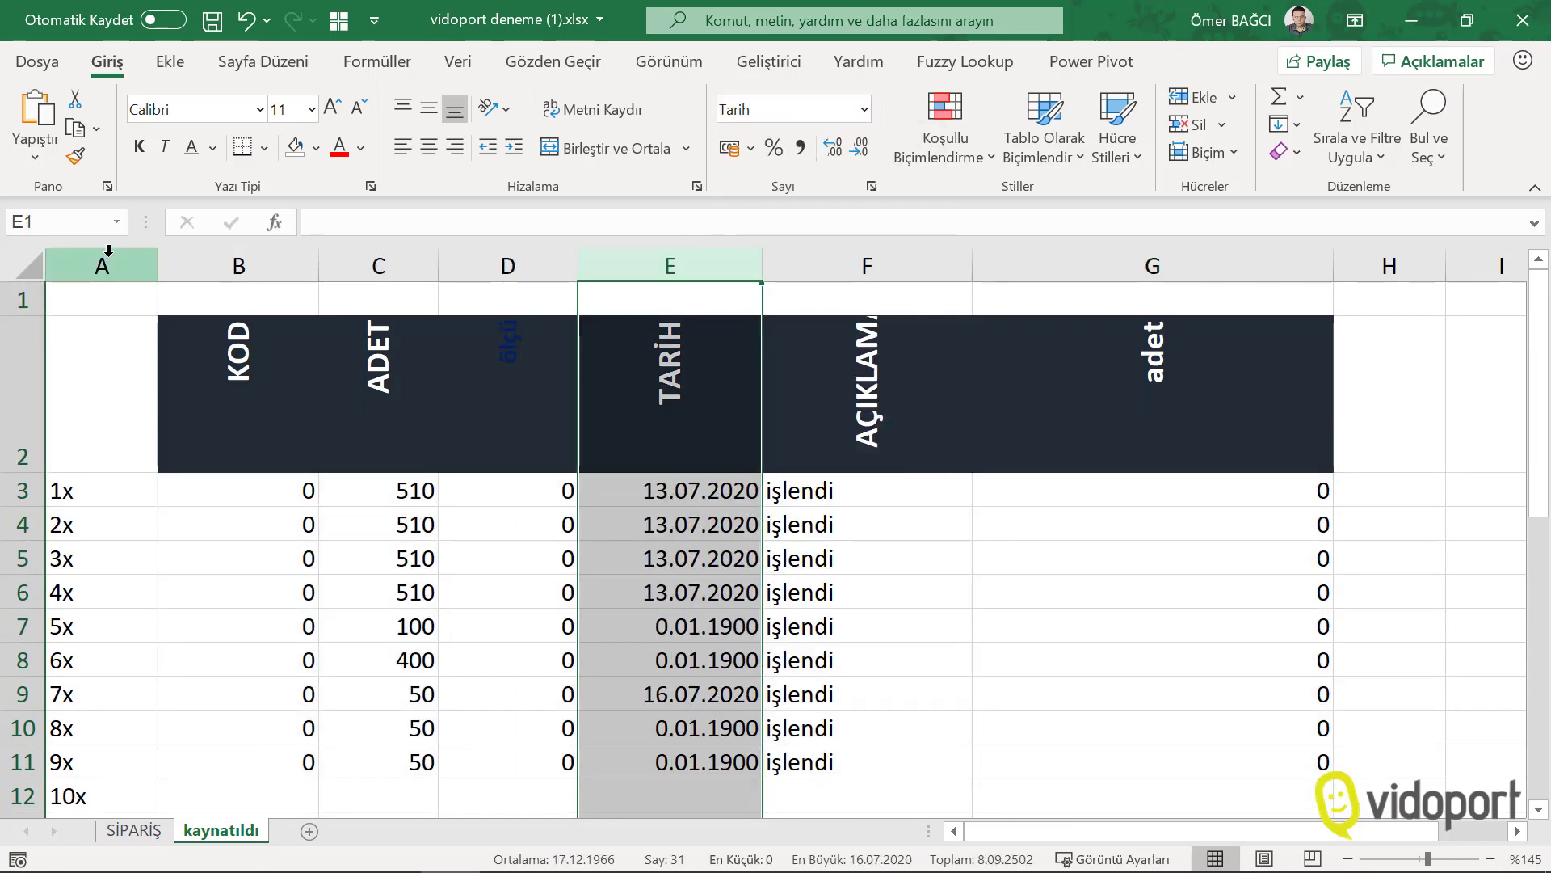
pyautogui.rightClick(105, 257)
# Delete the 1x helper column A and change A3's column index to SÜTUN()+2.
pyautogui.click(168, 491)
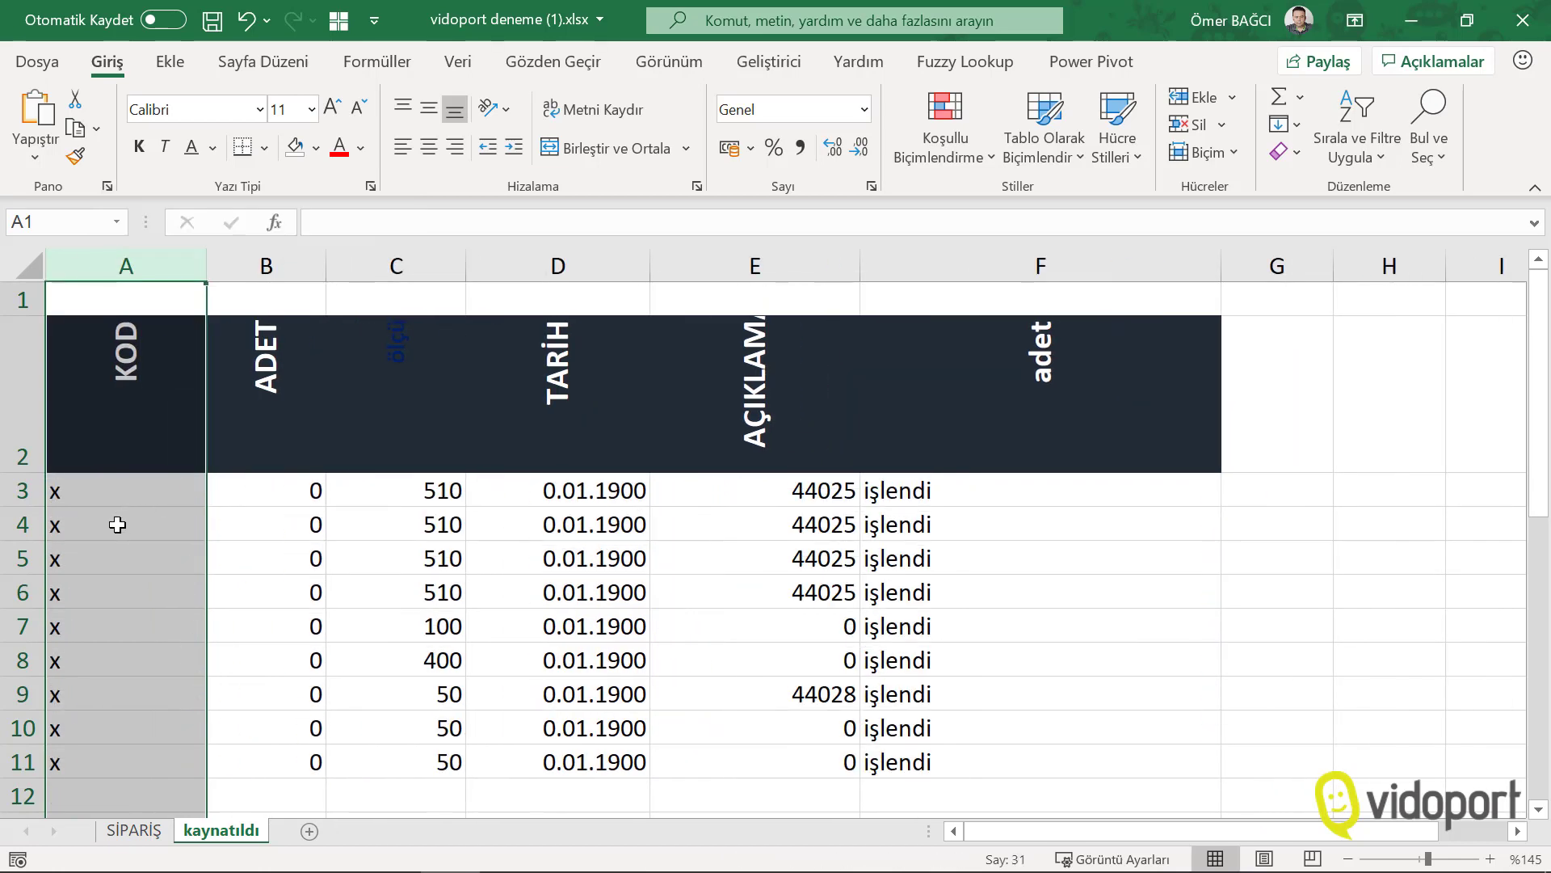
pyautogui.click(117, 525)
pyautogui.click(145, 497)
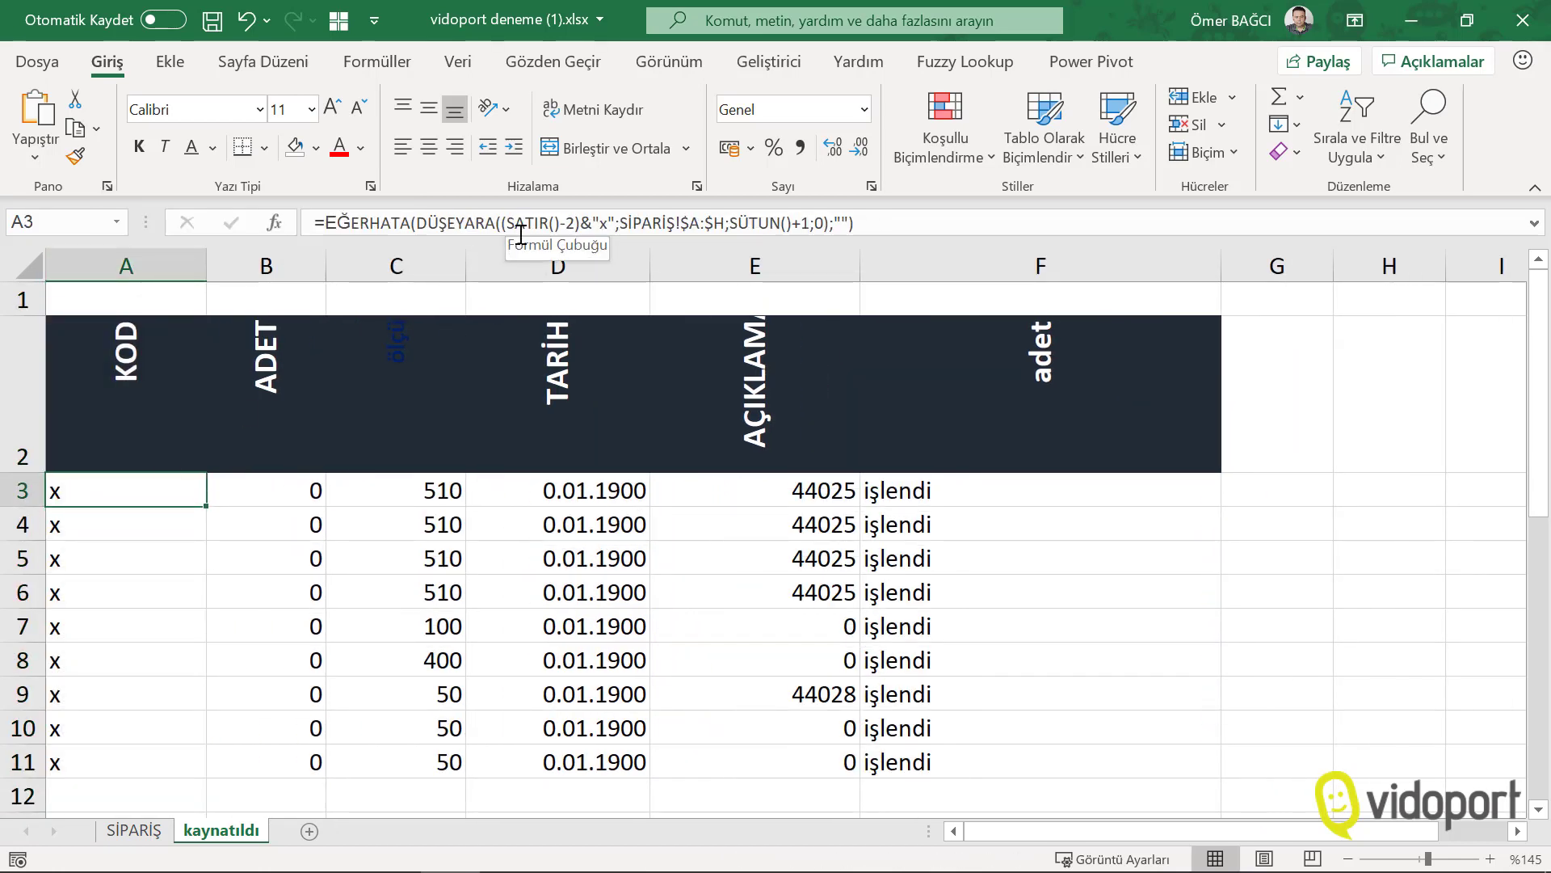
pyautogui.click(804, 226)
pyautogui.write('2')
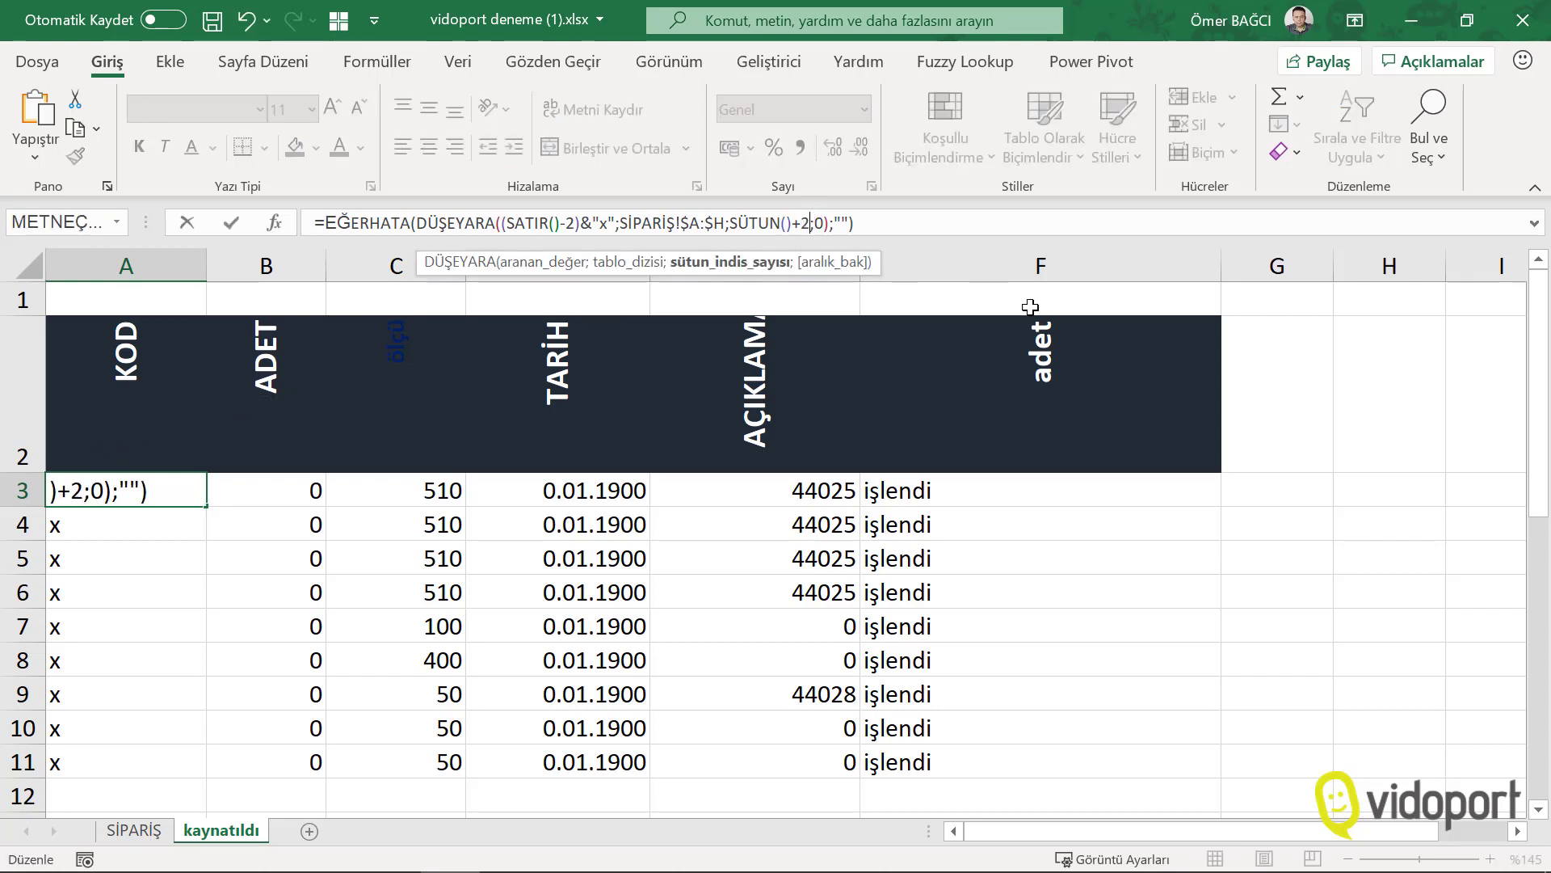
pyautogui.press('Return')
# Fill A3's corrected formula across row 3 to column F and down the table.
pyautogui.click(186, 496)
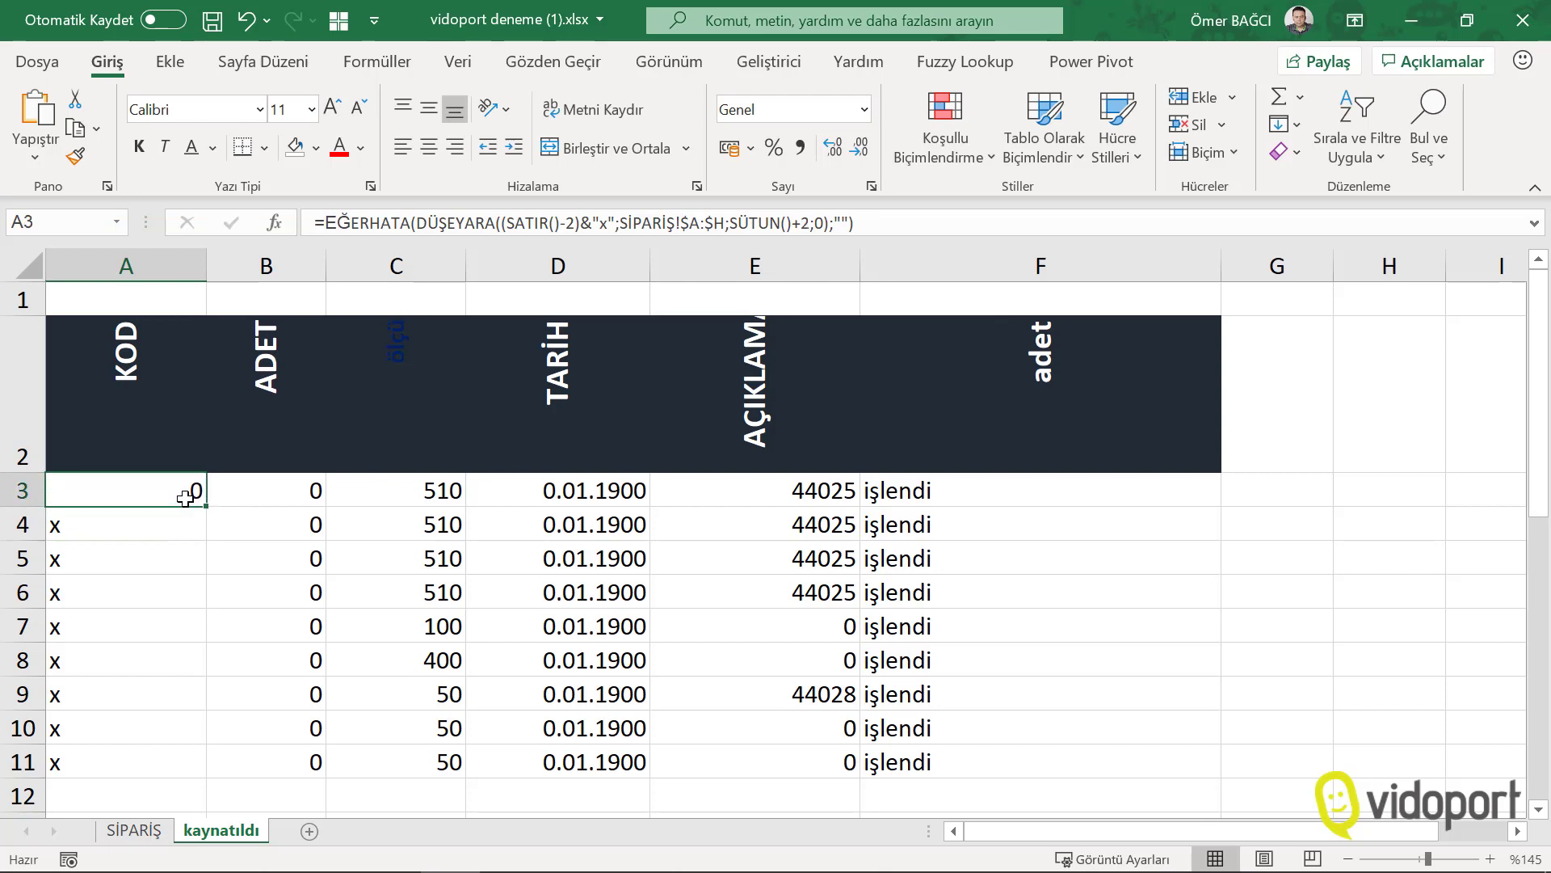
pyautogui.moveTo(208, 507)
pyautogui.mouseDown()
pyautogui.moveTo(1131, 511)
pyautogui.moveTo(1267, 871)
pyautogui.mouseUp()
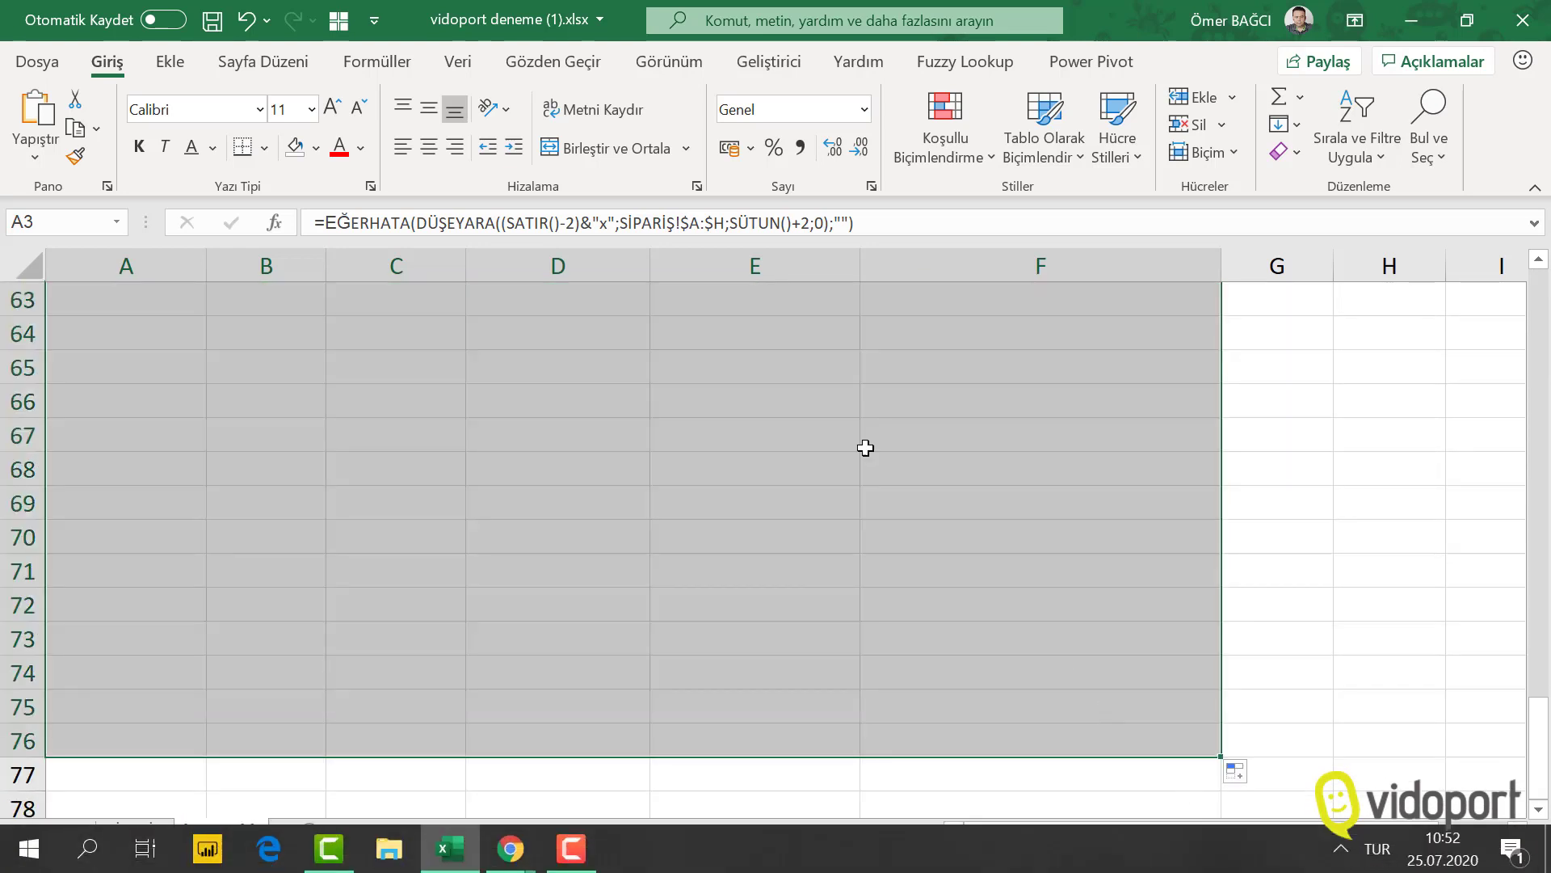
pyautogui.moveTo(1267, 870); pyautogui.dragTo(814, 393)
pyautogui.scroll(7, 813, 393)
pyautogui.scroll(11, 812, 389)
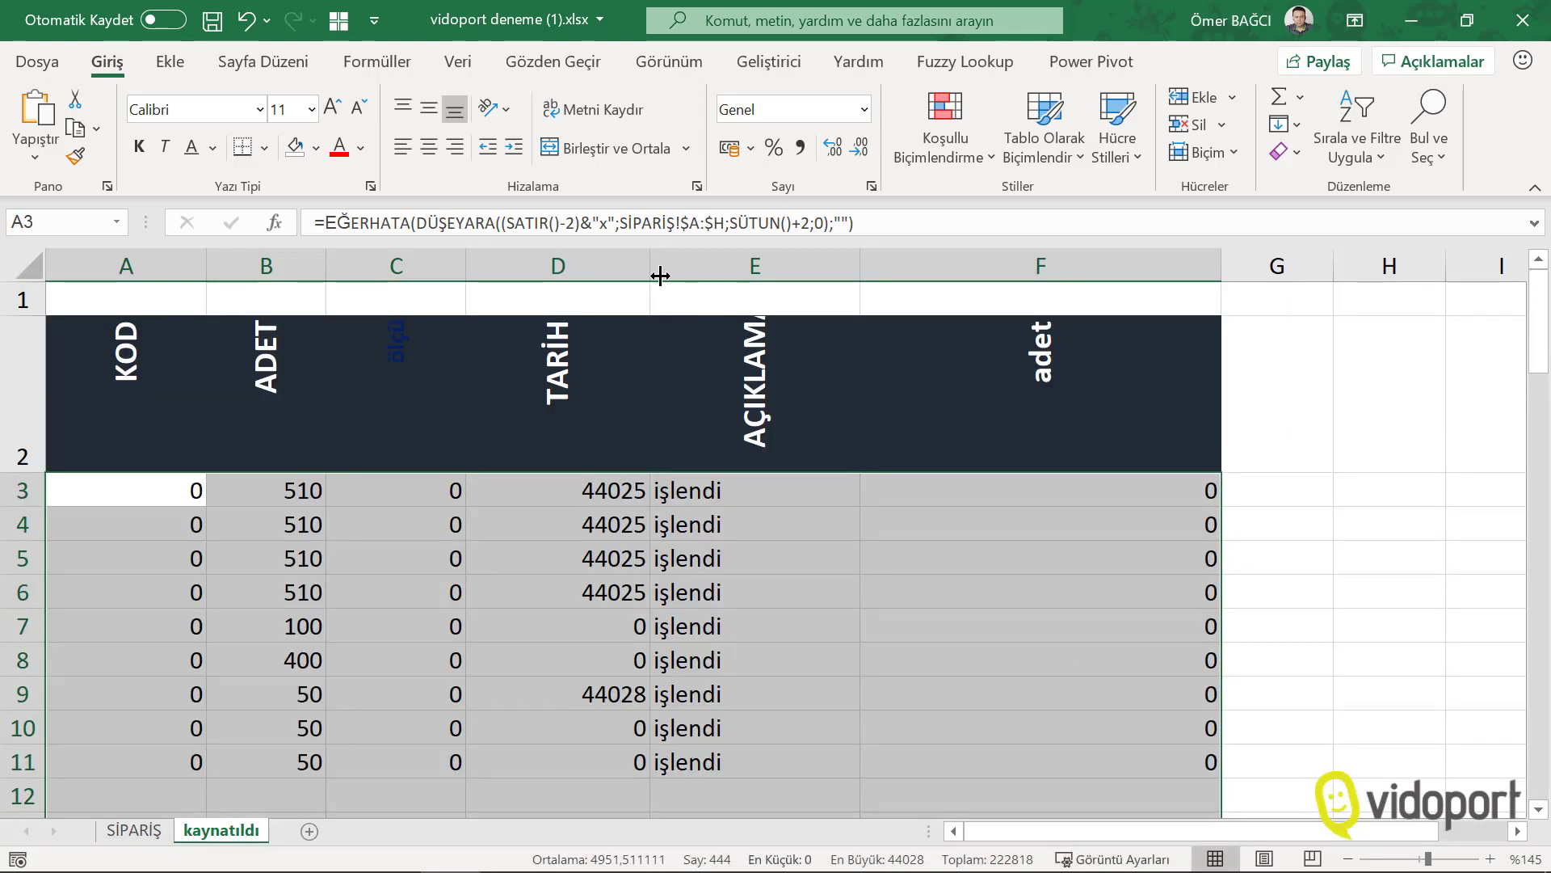
# Format TARİH column D as Kısa Tarih dates and check the B9 result.
pyautogui.click(598, 257)
pyautogui.click(863, 107)
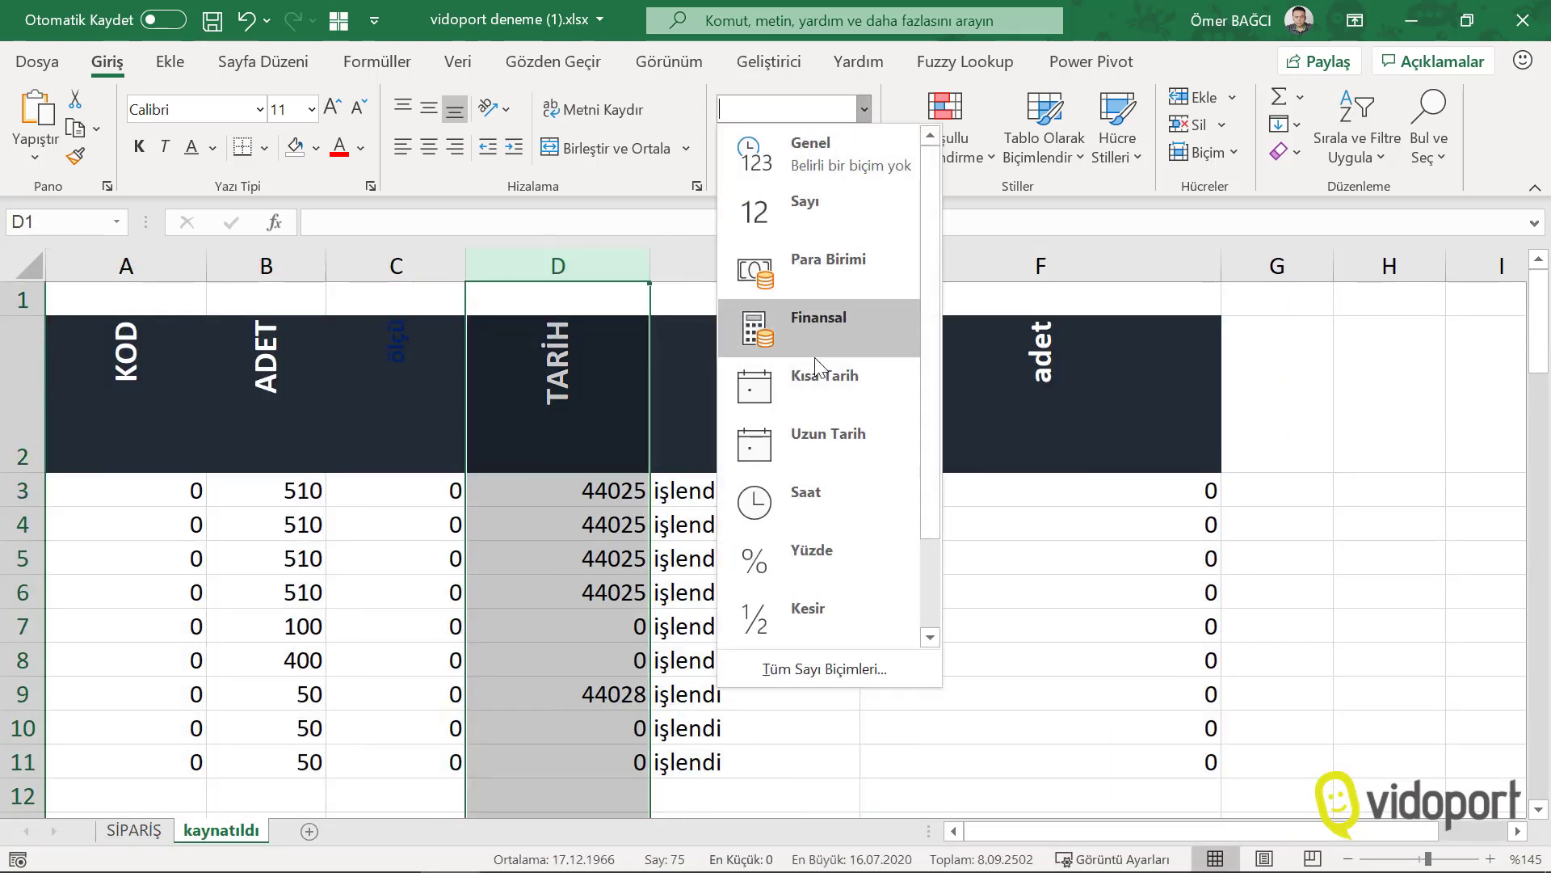
pyautogui.click(822, 386)
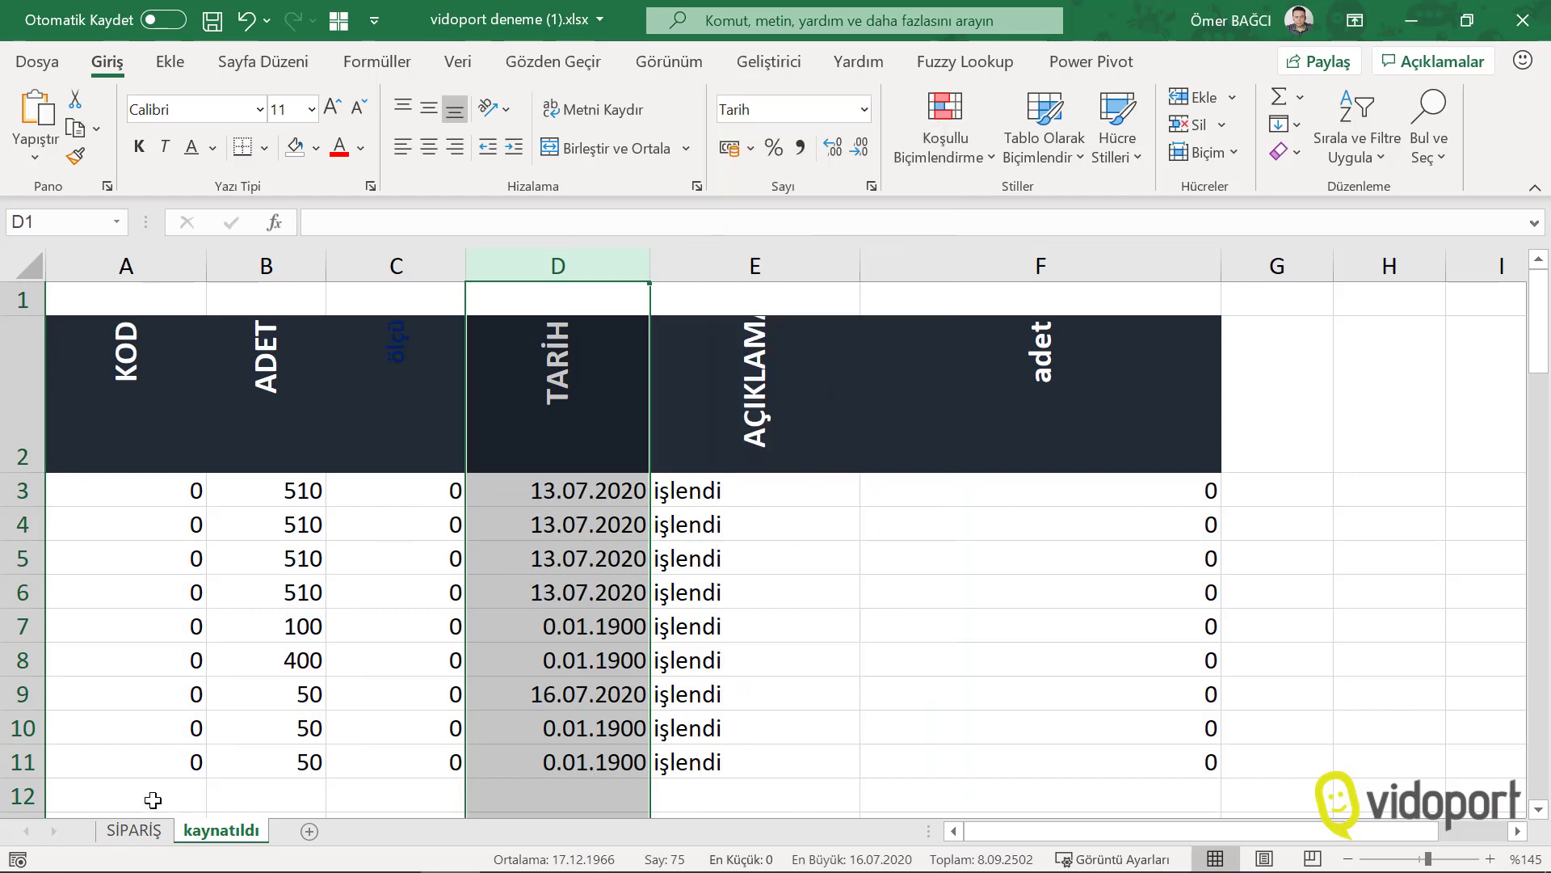
pyautogui.click(215, 697)
pyautogui.scroll(-2, 235, 679)
pyautogui.scroll(2, 237, 681)
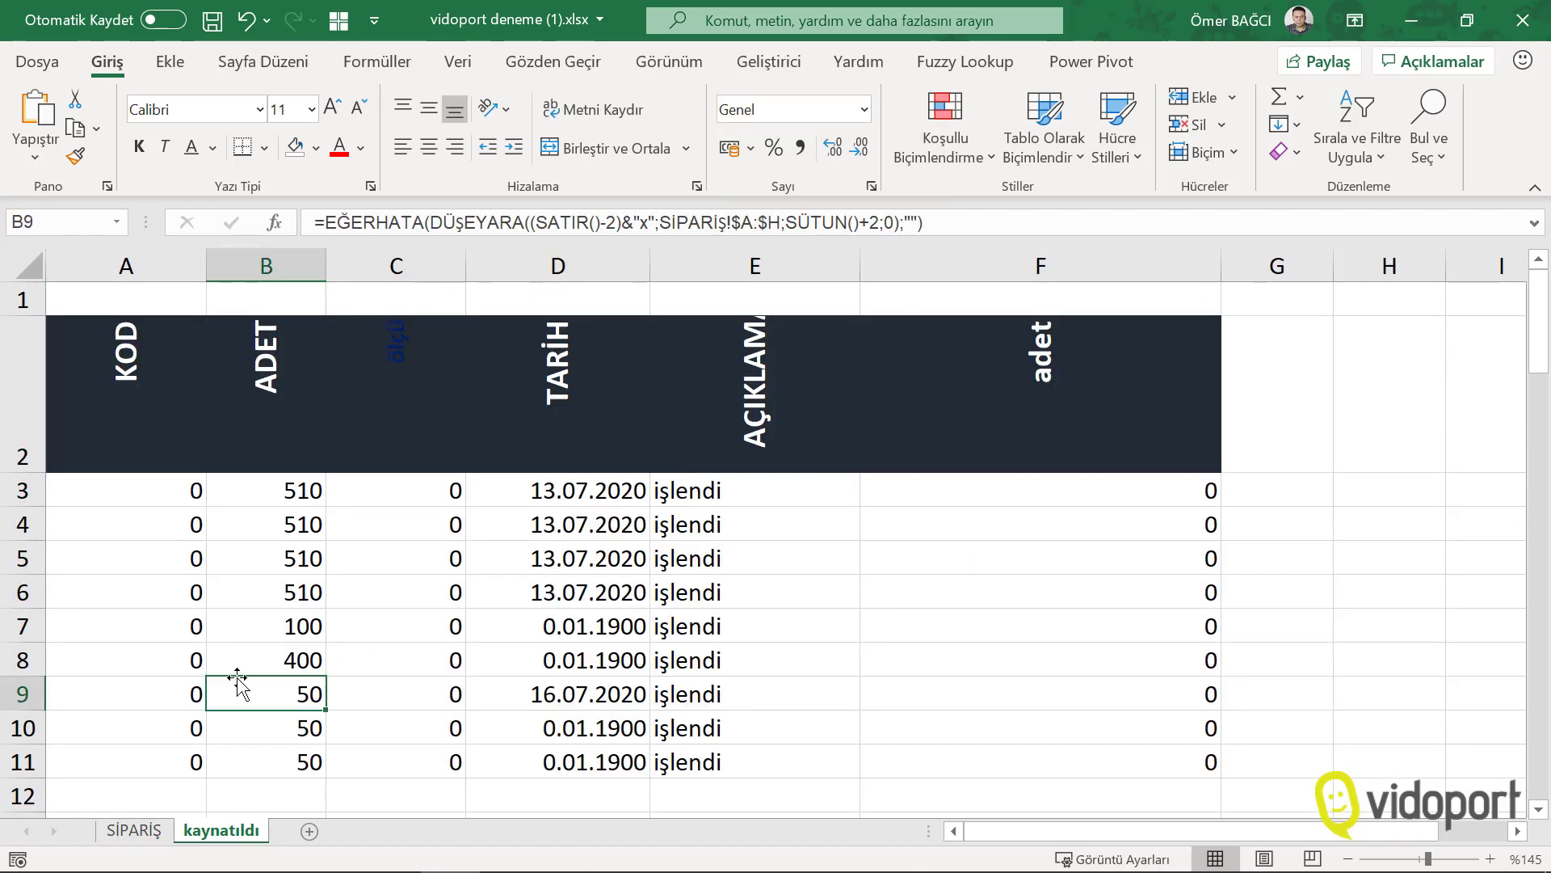
pyautogui.scroll(-1, 246, 649)
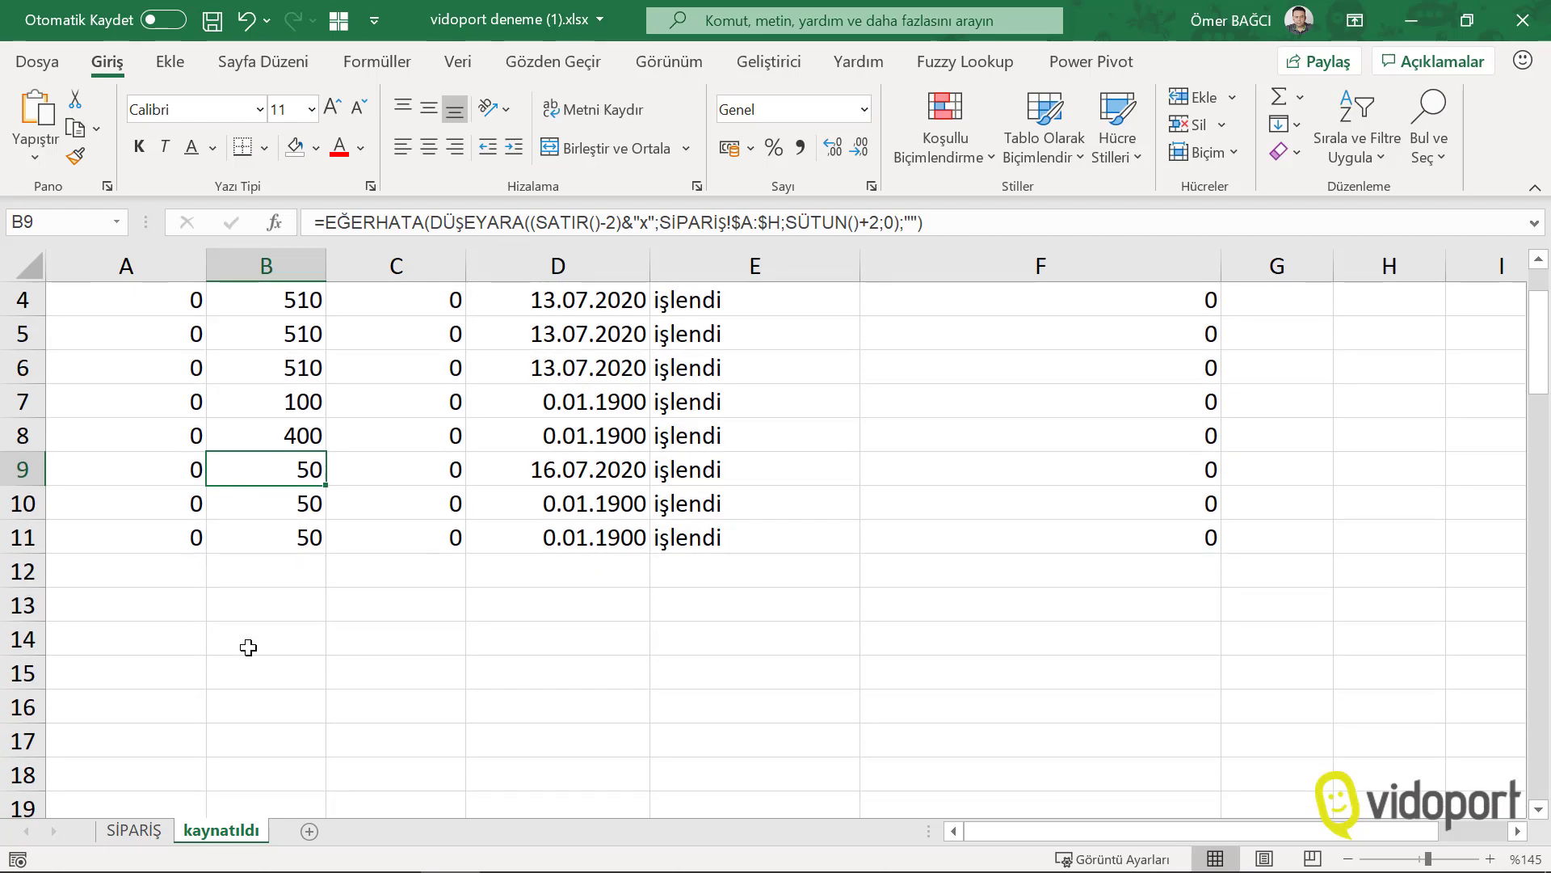
pyautogui.scroll(1, 246, 646)
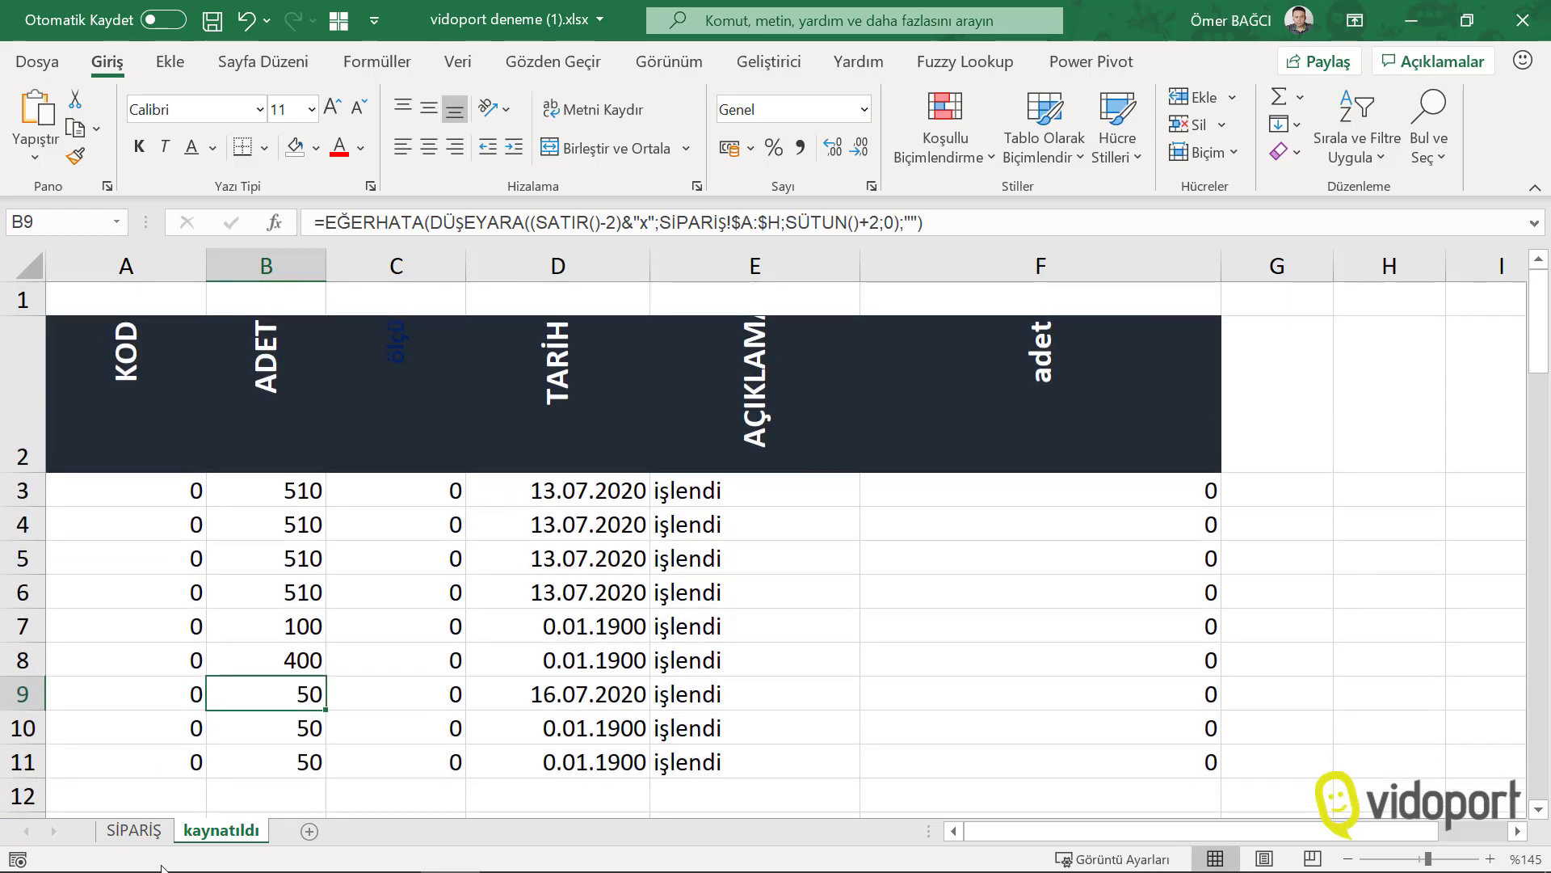
pyautogui.click(134, 830)
# Fill KOD column C with a series counting down from 3334 (3333, 3332…).
pyautogui.click(215, 450)
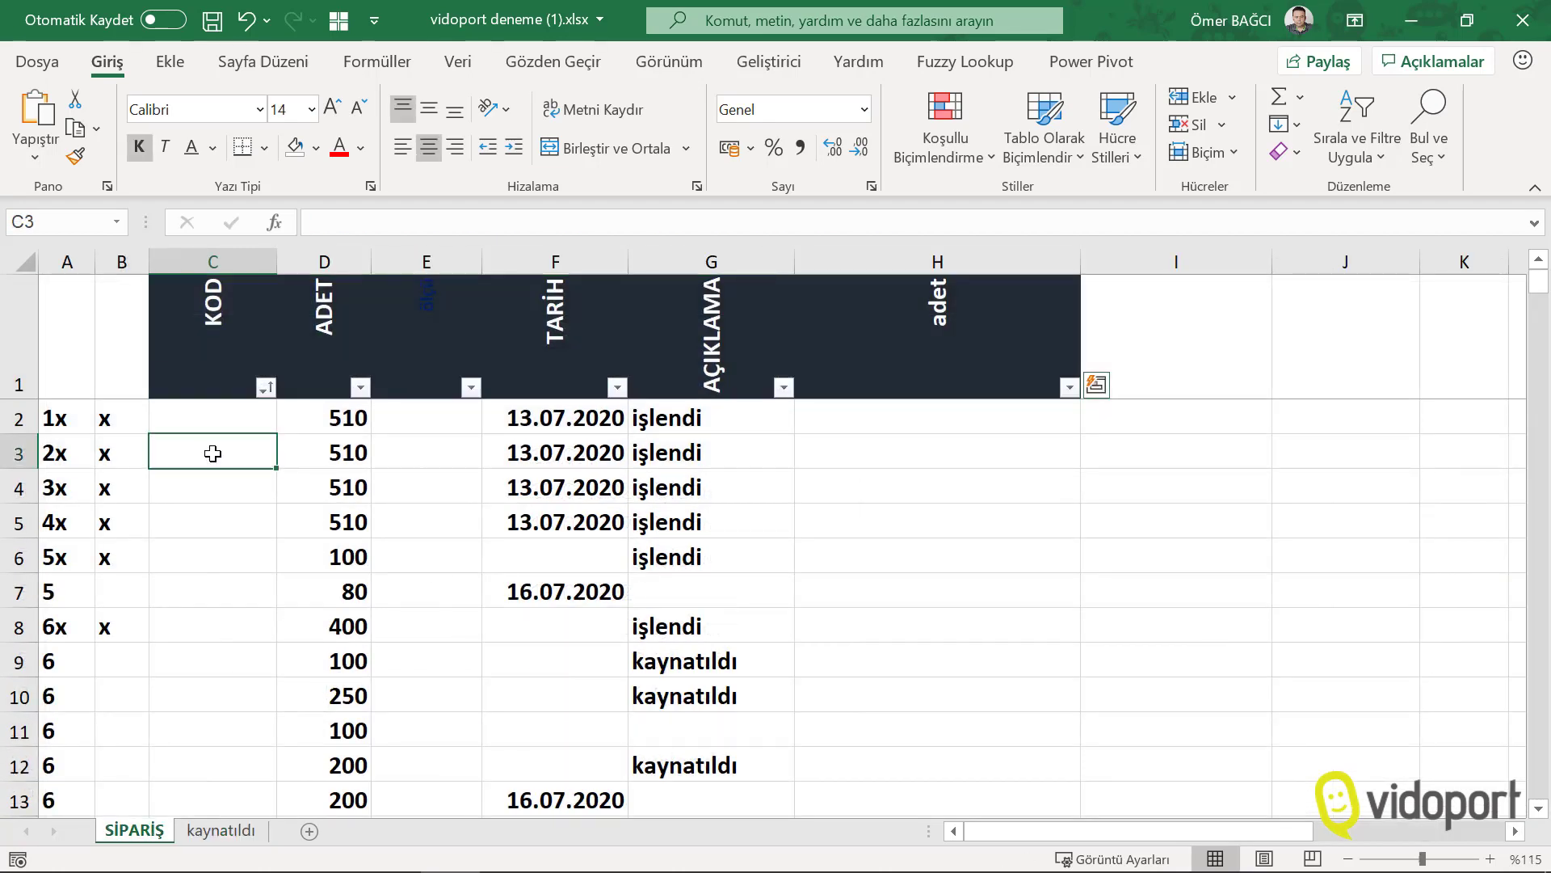
pyautogui.write('3333')
pyautogui.press('Return')
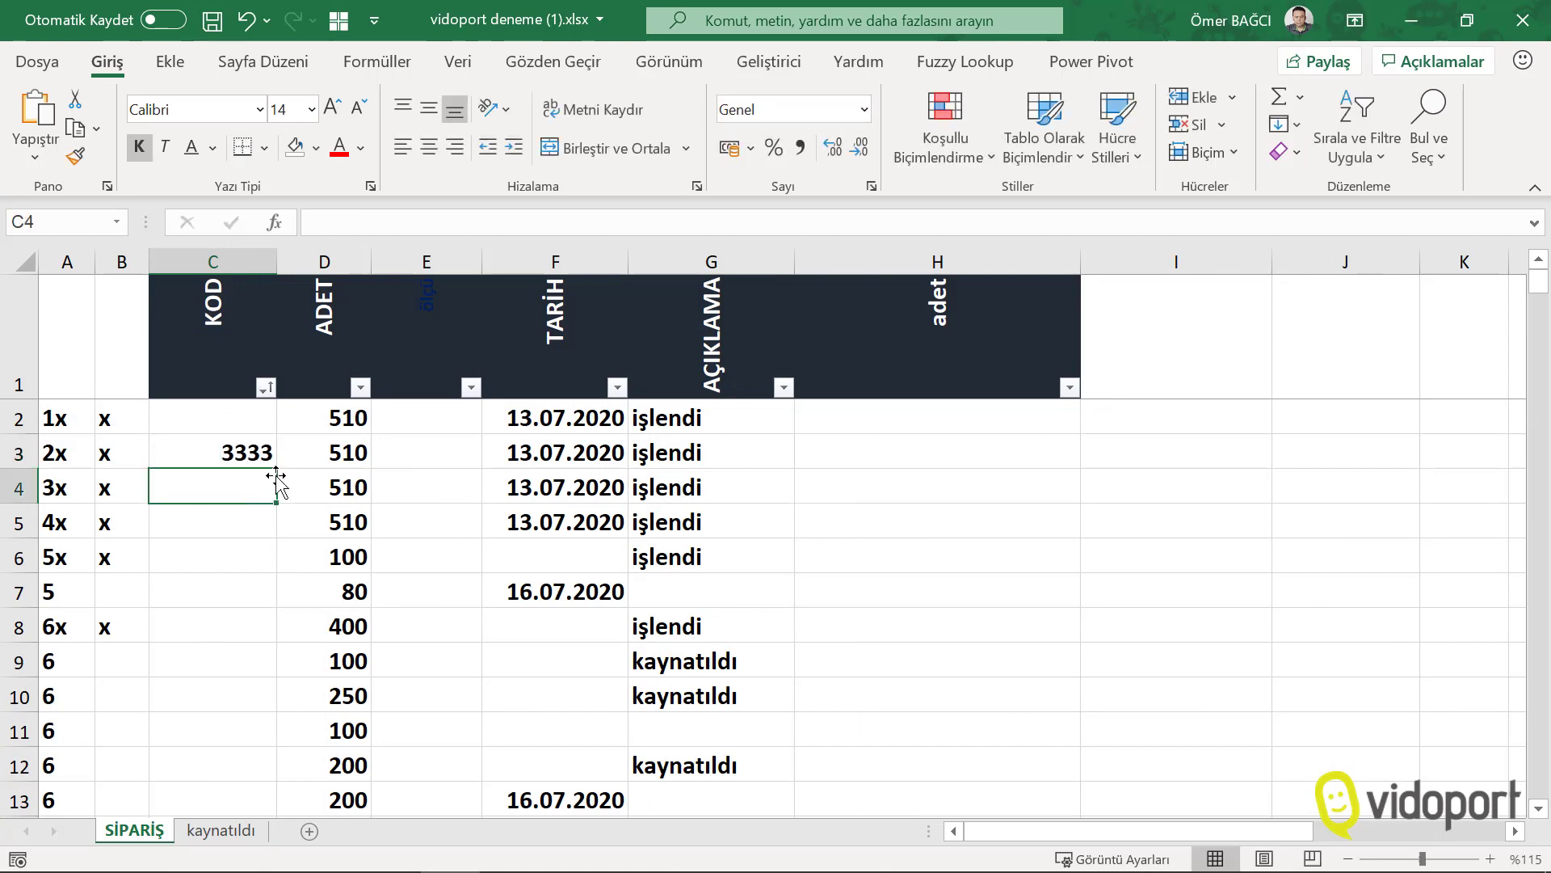
pyautogui.write('3332')
pyautogui.moveTo(229, 453)
pyautogui.mouseDown()
pyautogui.moveTo(254, 705)
pyautogui.moveTo(239, 716)
pyautogui.moveTo(235, 561)
pyautogui.mouseUp()
pyautogui.scroll(3, 230, 562)
pyautogui.scroll(7, 229, 563)
pyautogui.scroll(12, 229, 563)
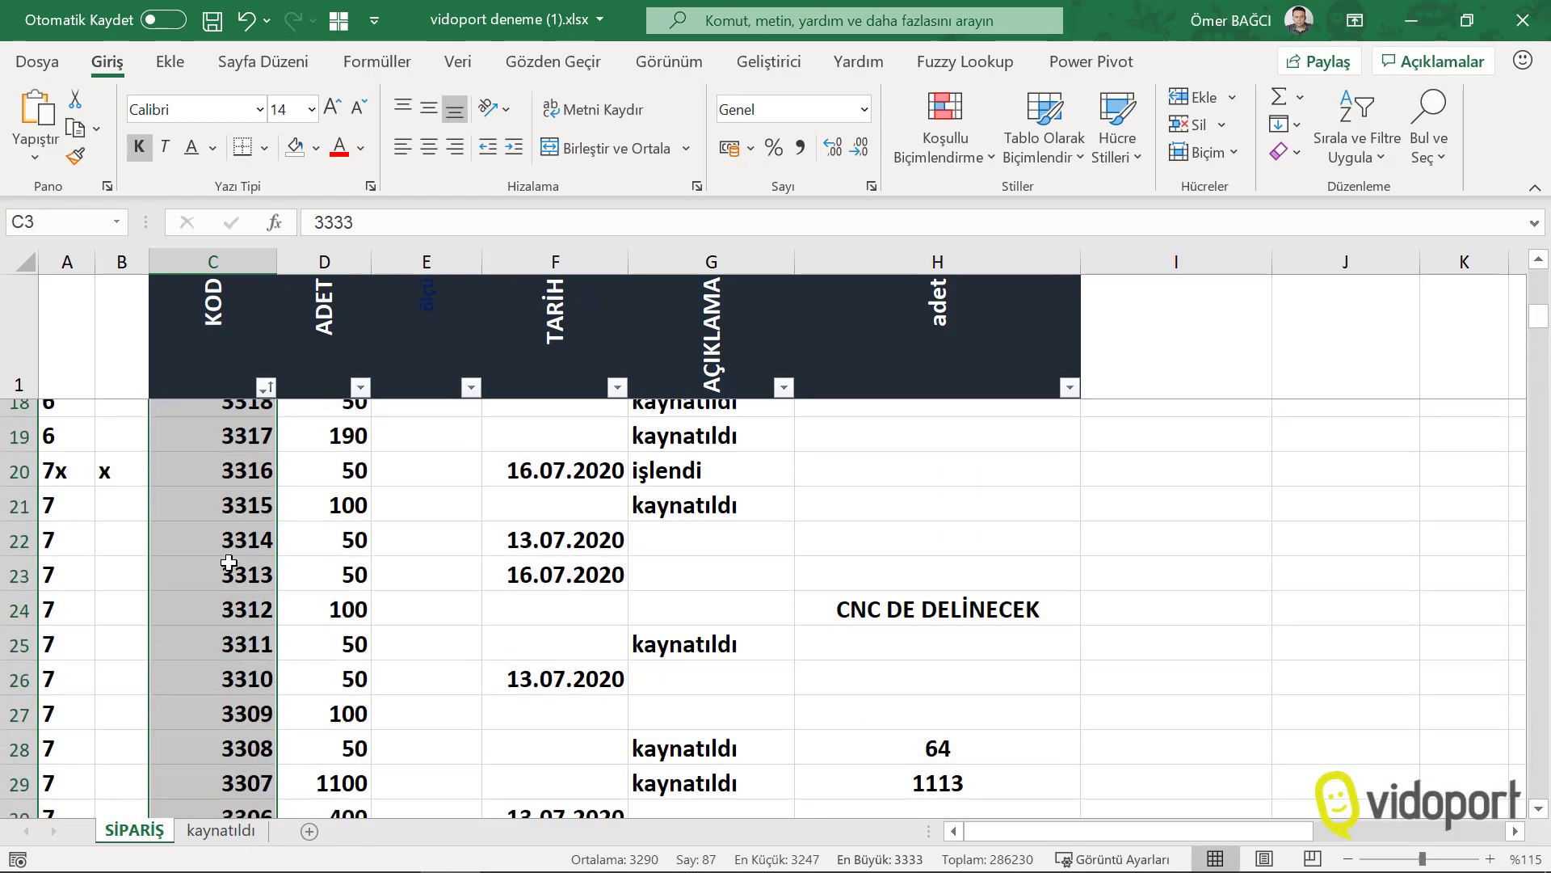
pyautogui.scroll(3, 230, 558)
pyautogui.scroll(2, 232, 541)
pyautogui.moveTo(235, 506); pyautogui.dragTo(236, 453)
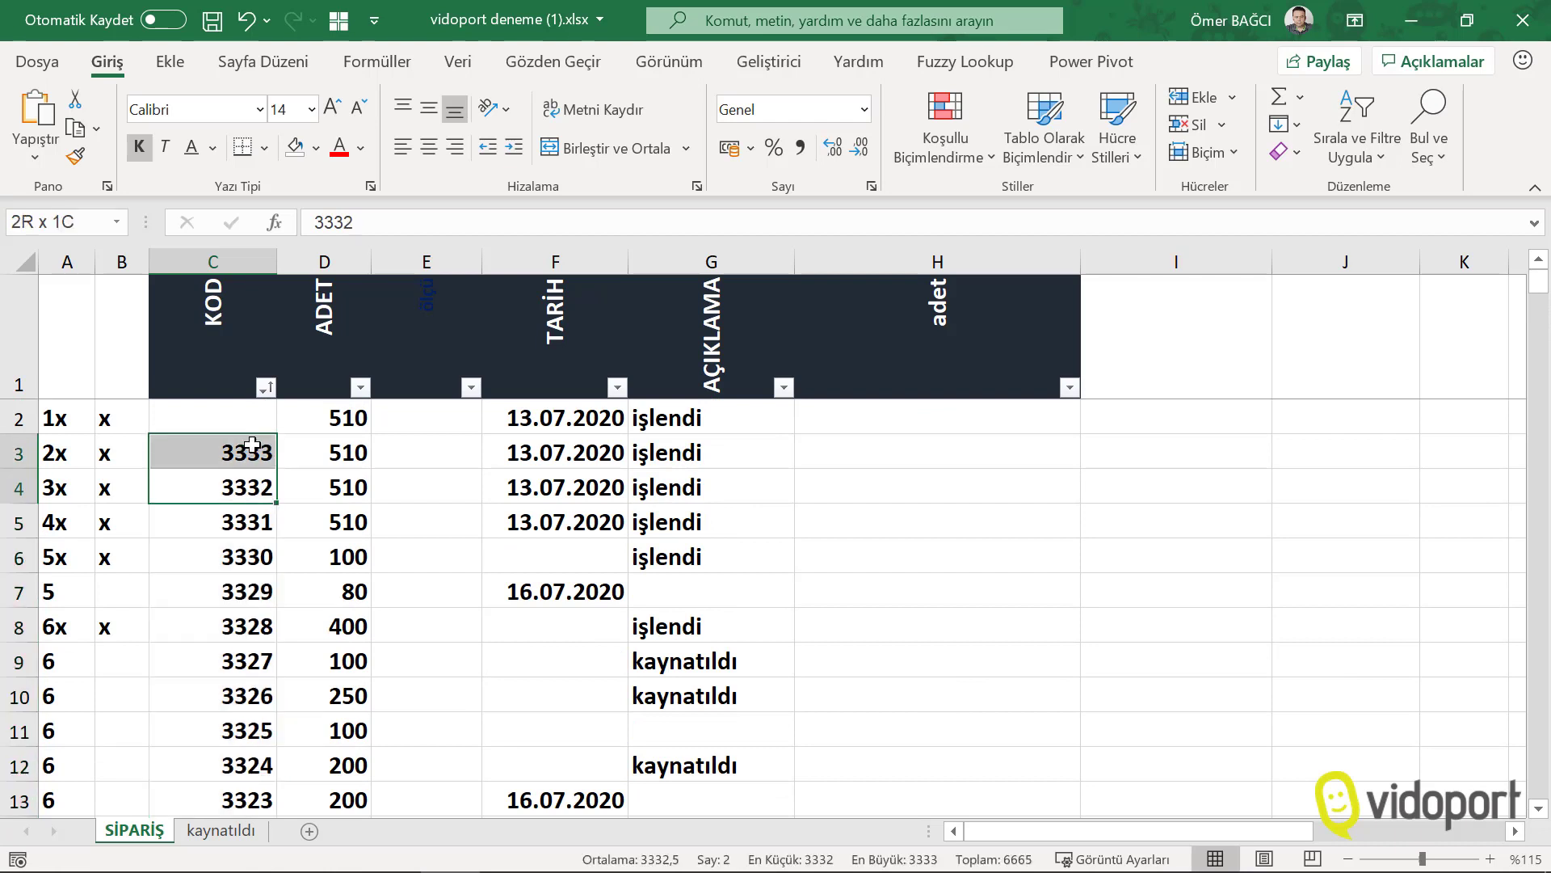
pyautogui.moveTo(276, 502); pyautogui.dragTo(259, 404)
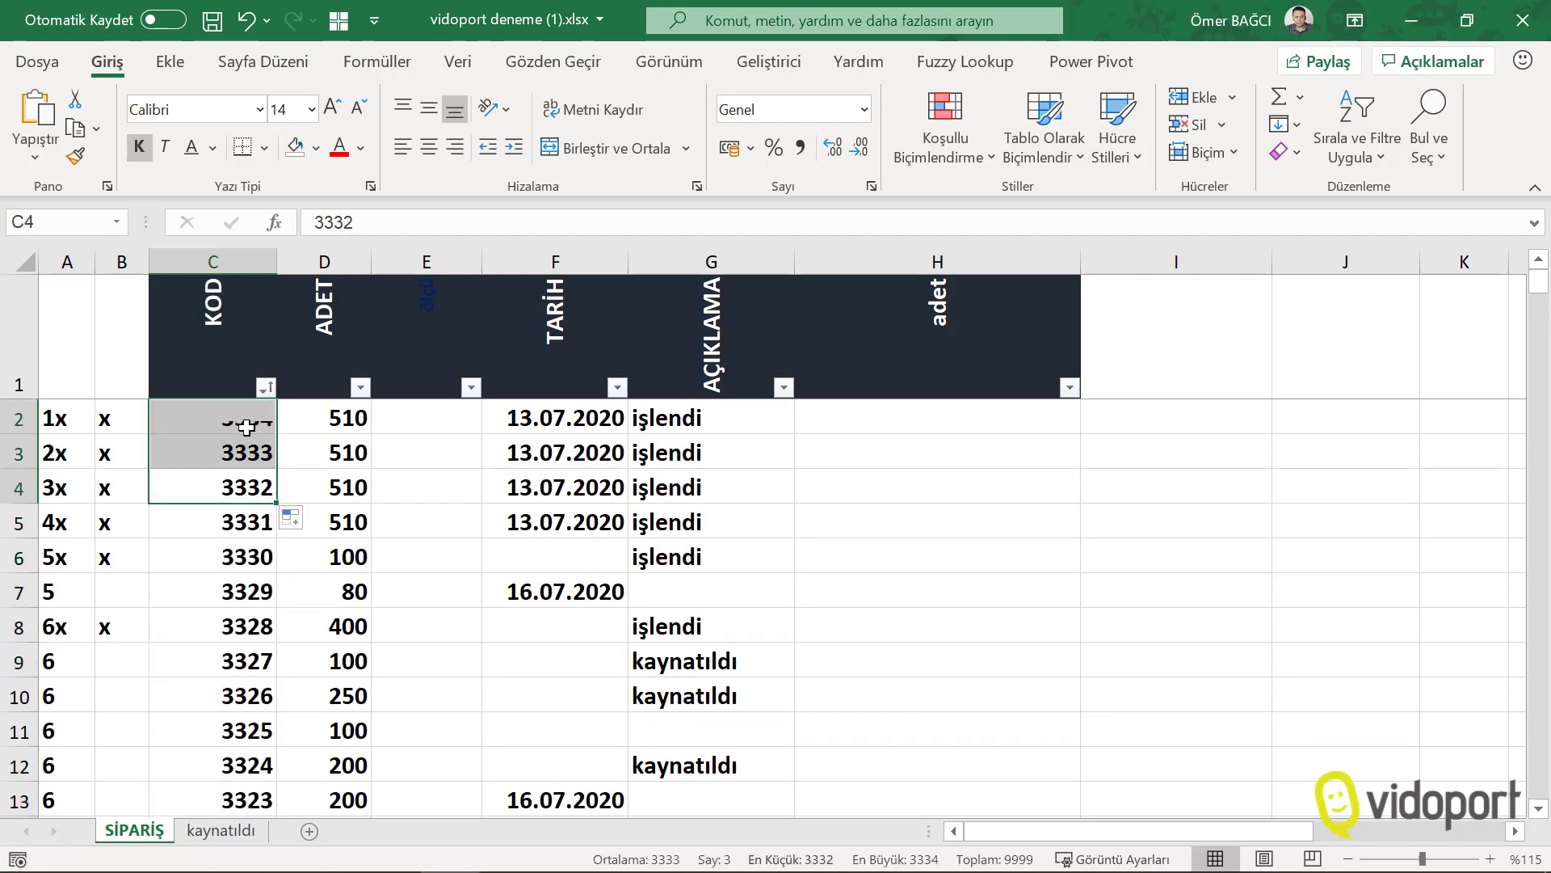
# Fill column E with "a" in every row starting at E2.
pyautogui.click(439, 413)
pyautogui.write('a')
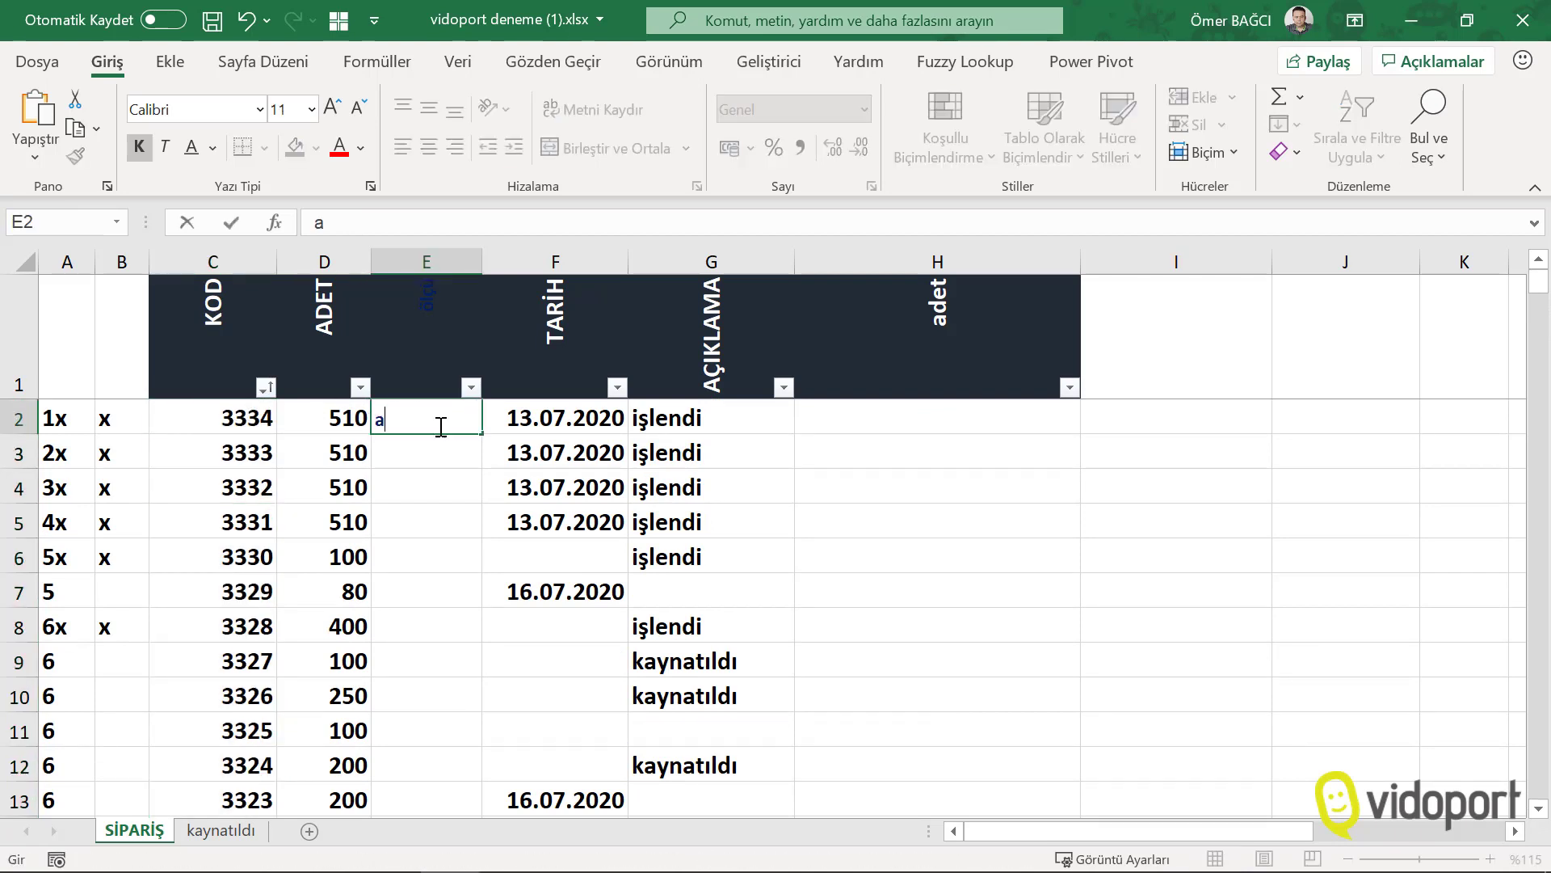
pyautogui.doubleClick(481, 436)
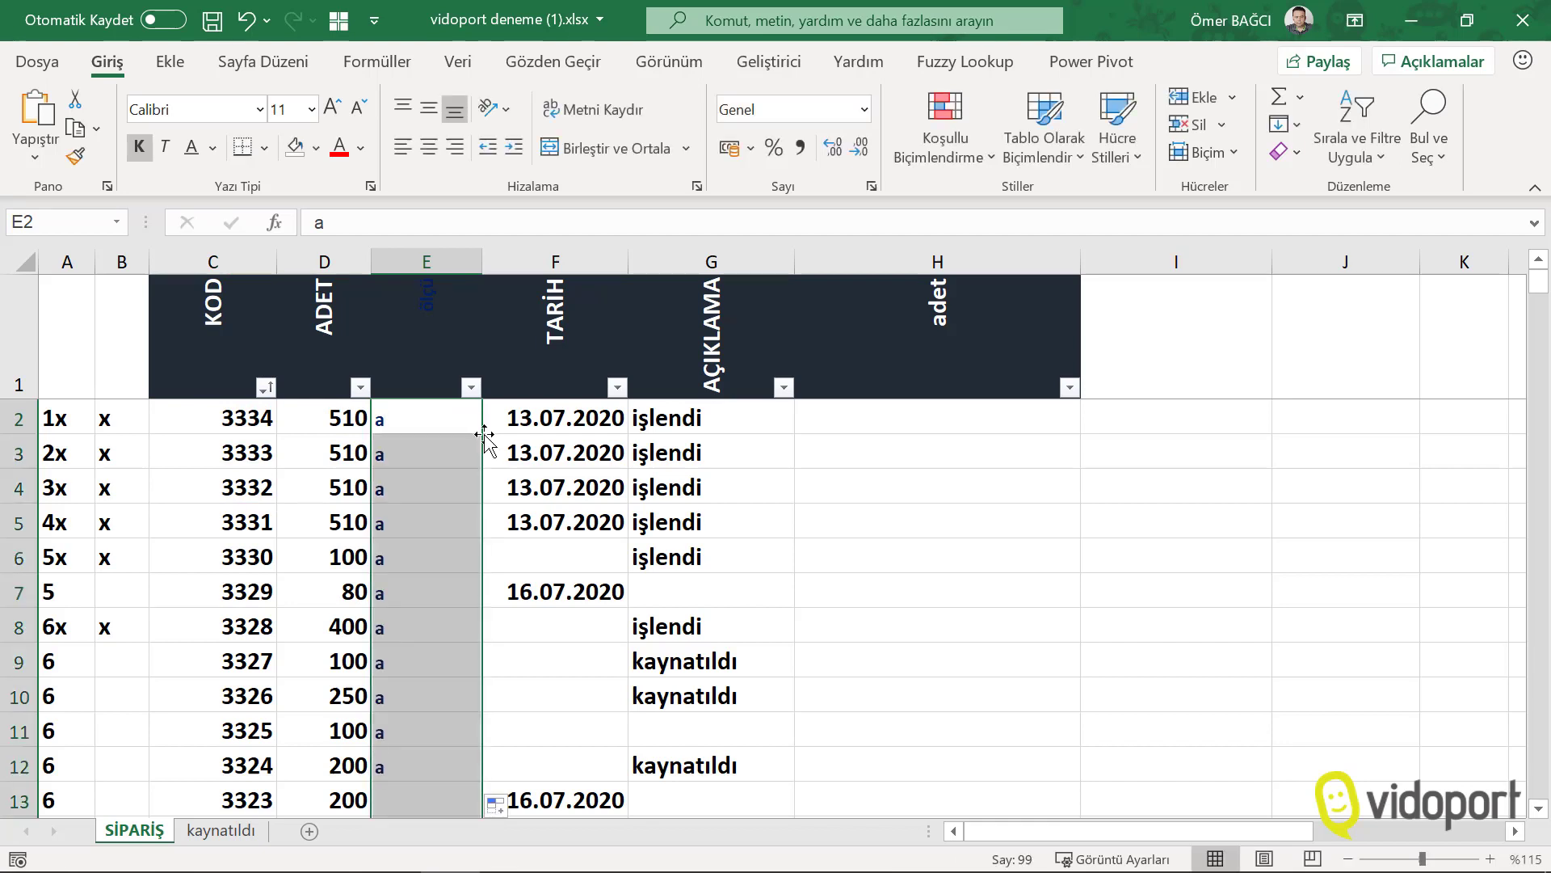
# Fill the adet column H with numbers counting up from 34, 35.
pyautogui.click(901, 427)
pyautogui.write('34')
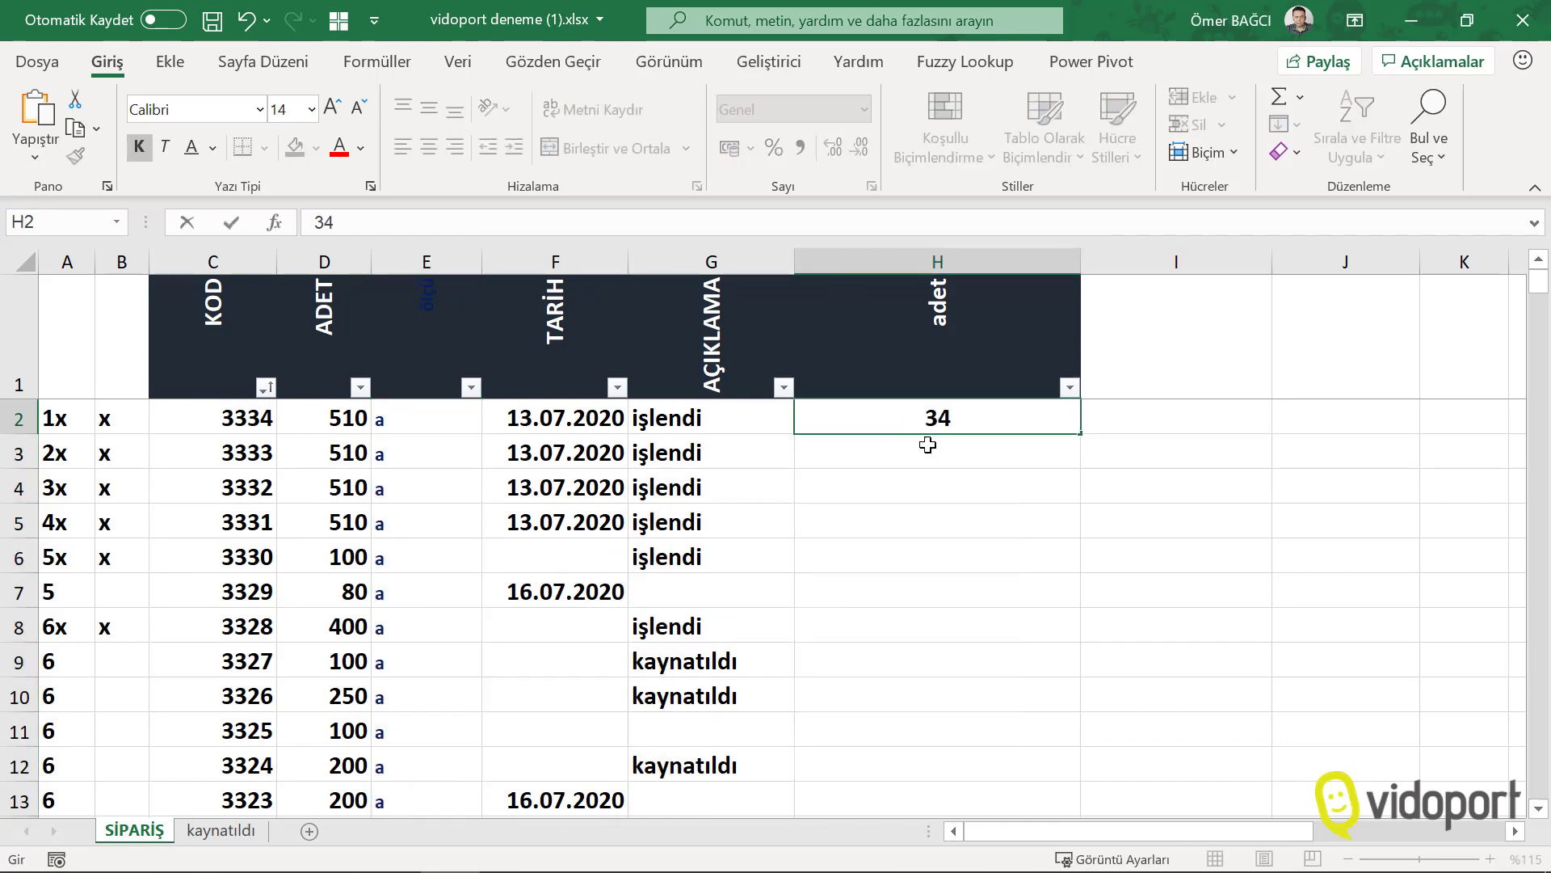
pyautogui.press('Return')
pyautogui.write('35')
pyautogui.moveTo(959, 428); pyautogui.dragTo(959, 454)
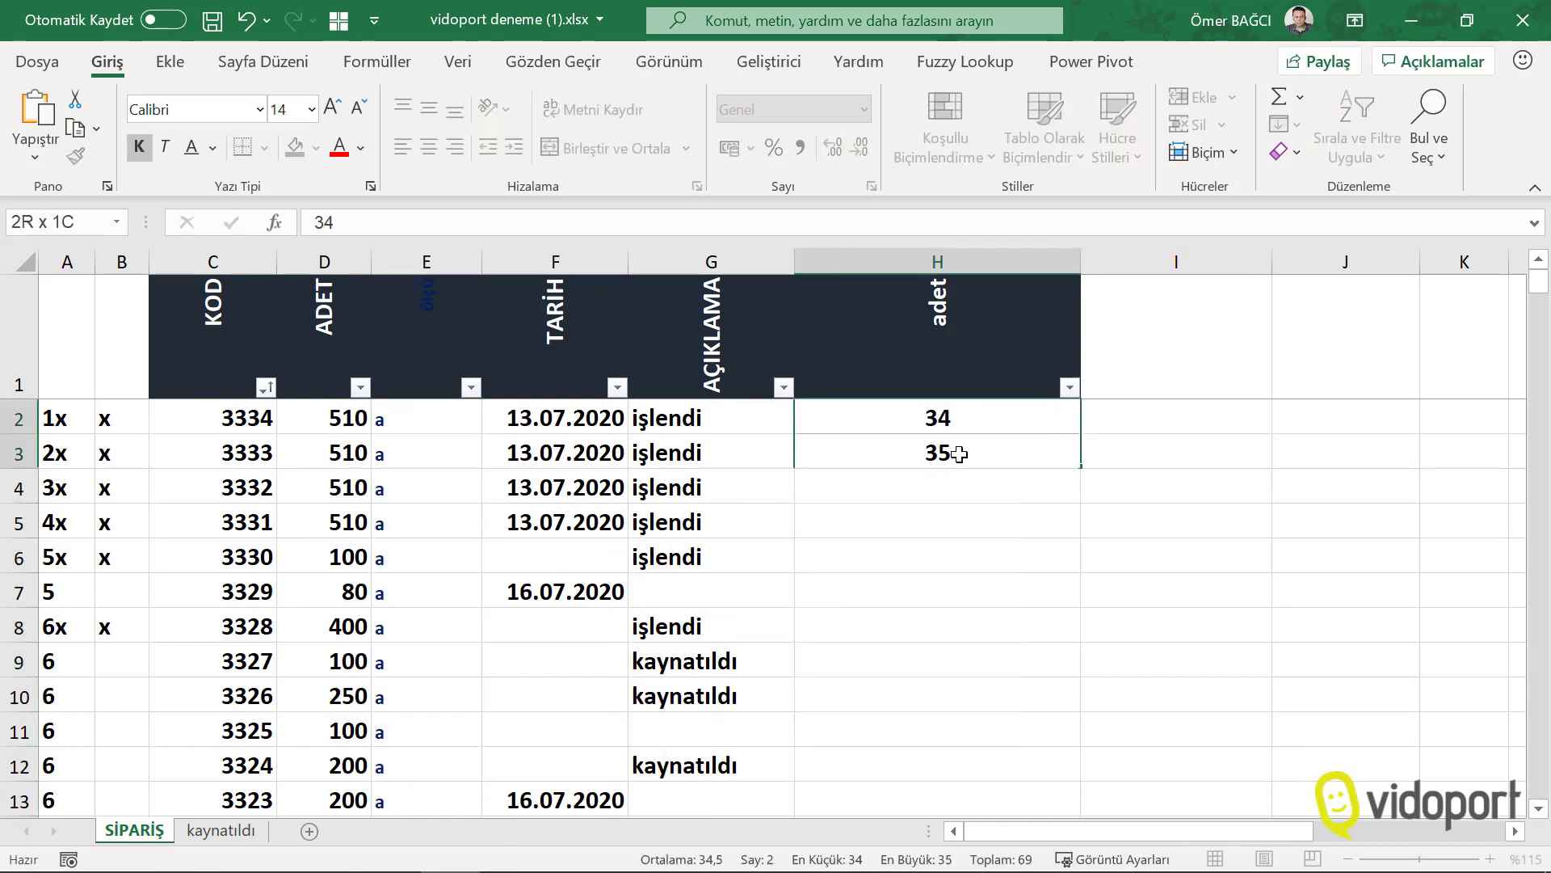
pyautogui.moveTo(1088, 471); pyautogui.dragTo(1026, 709)
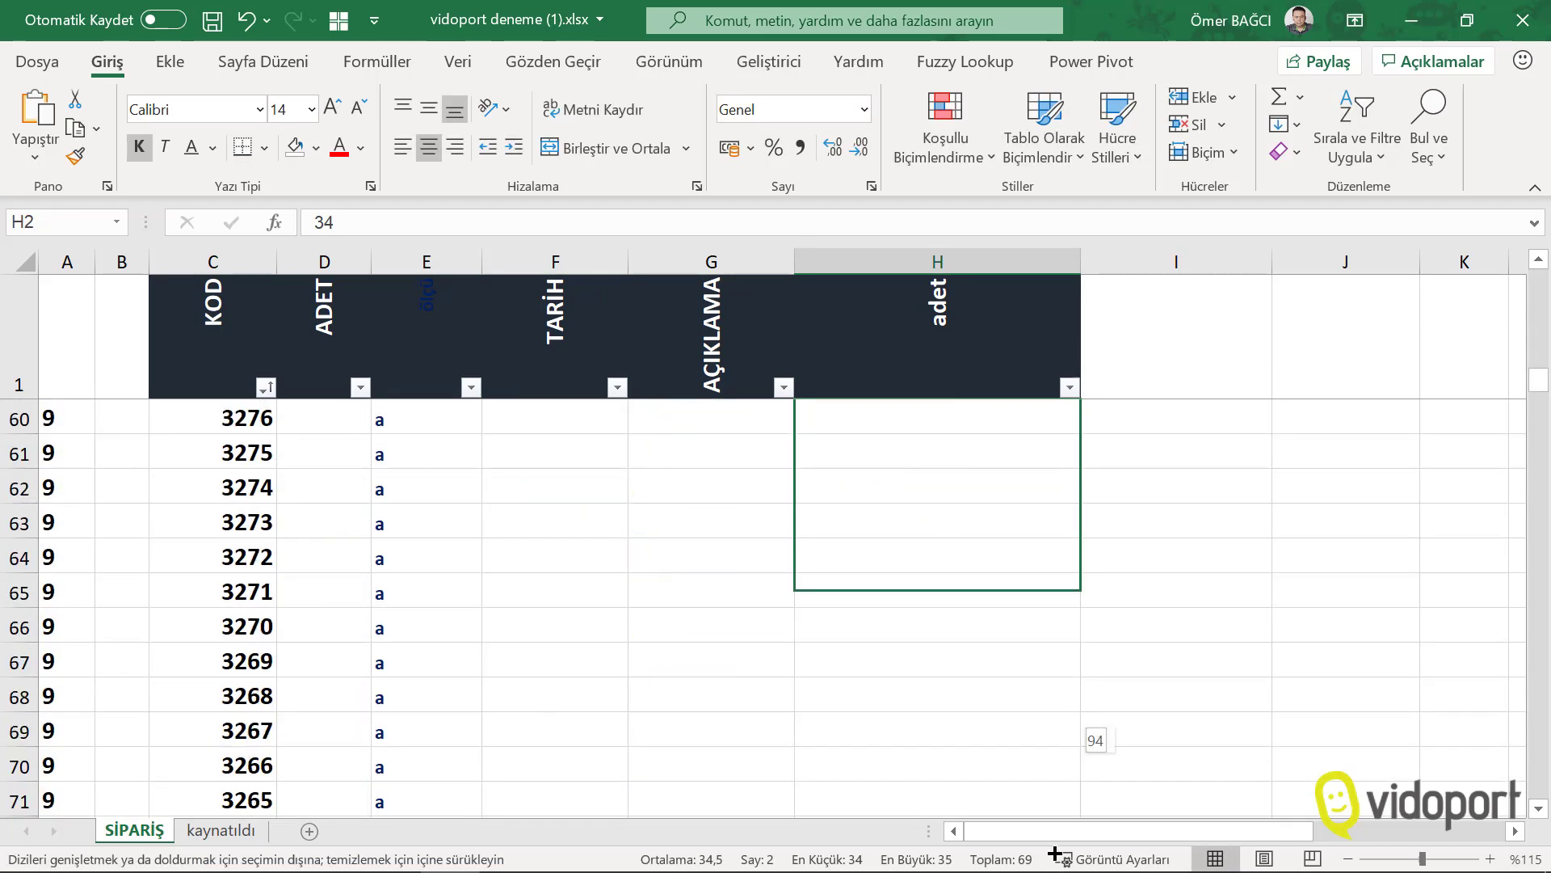
pyautogui.scroll(8, 595, 626)
pyautogui.scroll(9, 277, 738)
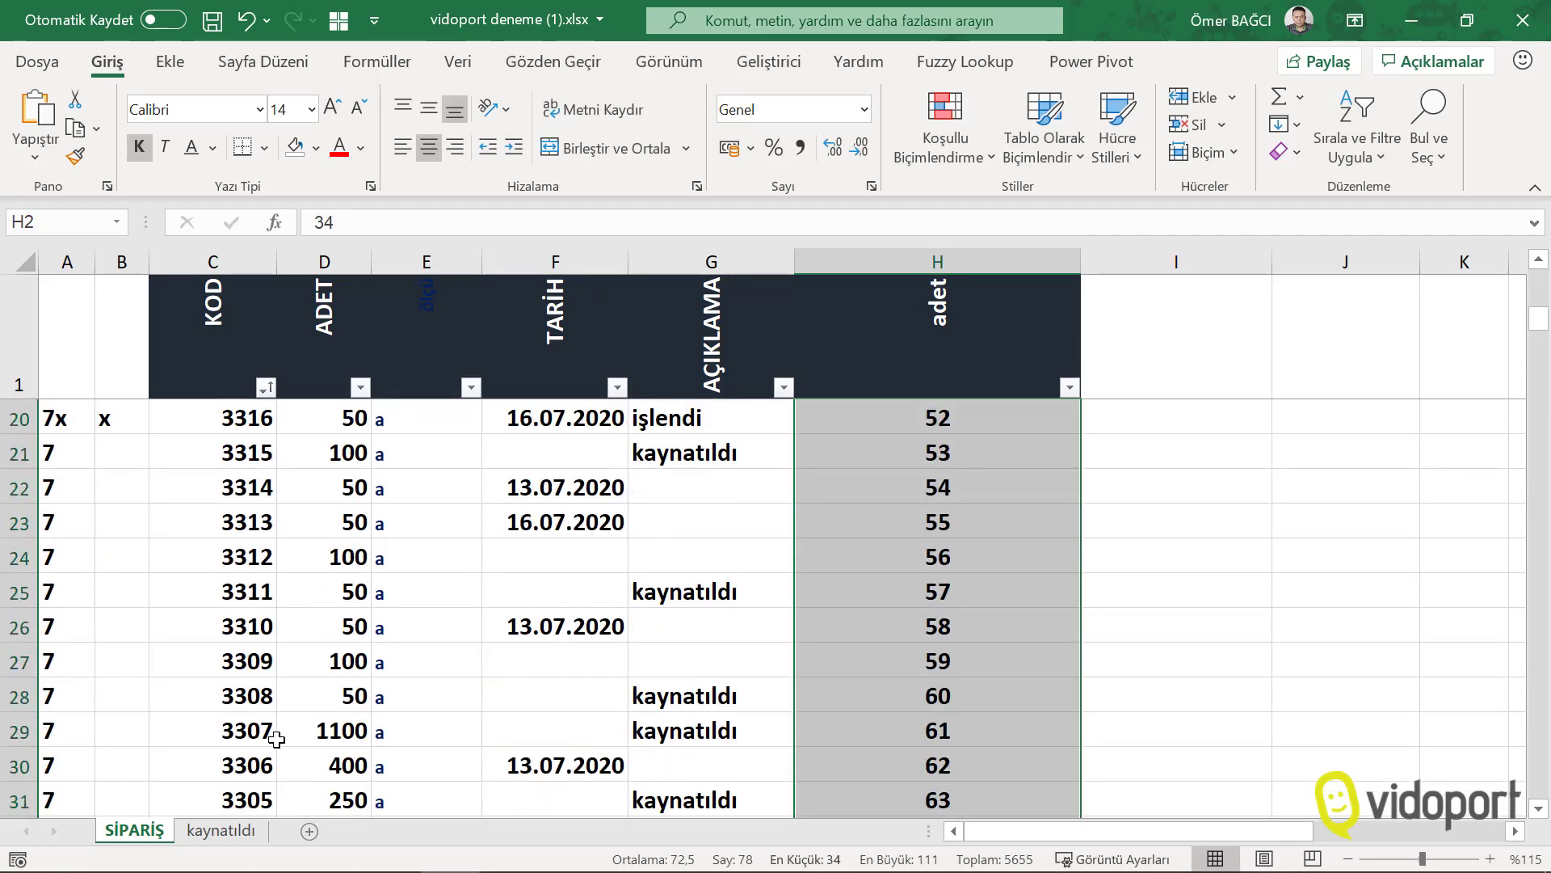
pyautogui.click(206, 832)
pyautogui.click(755, 524)
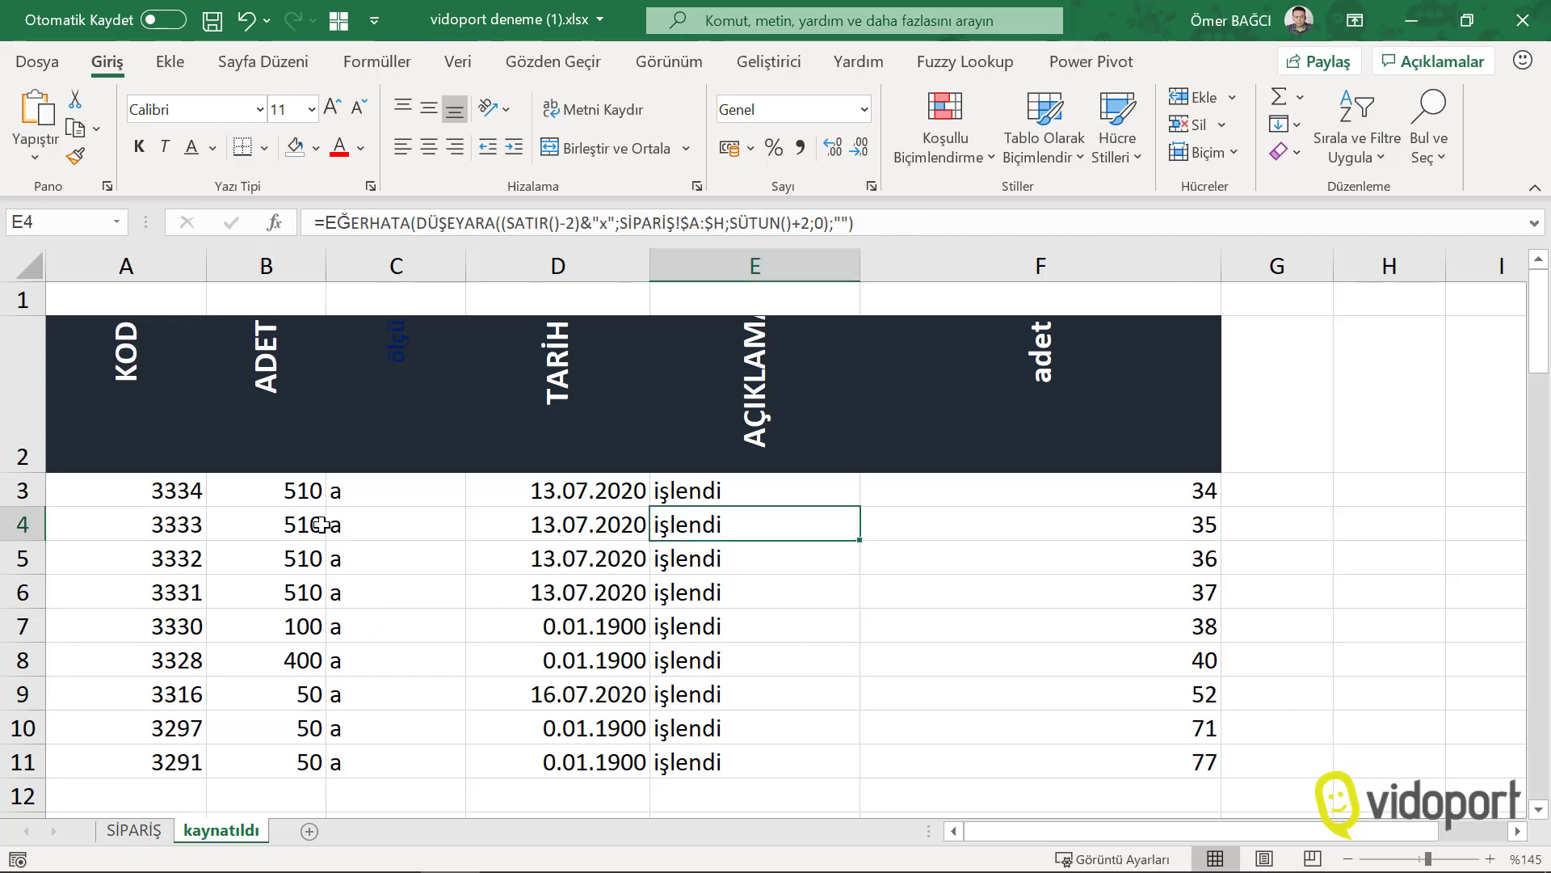
pyautogui.click(267, 525)
pyautogui.click(267, 660)
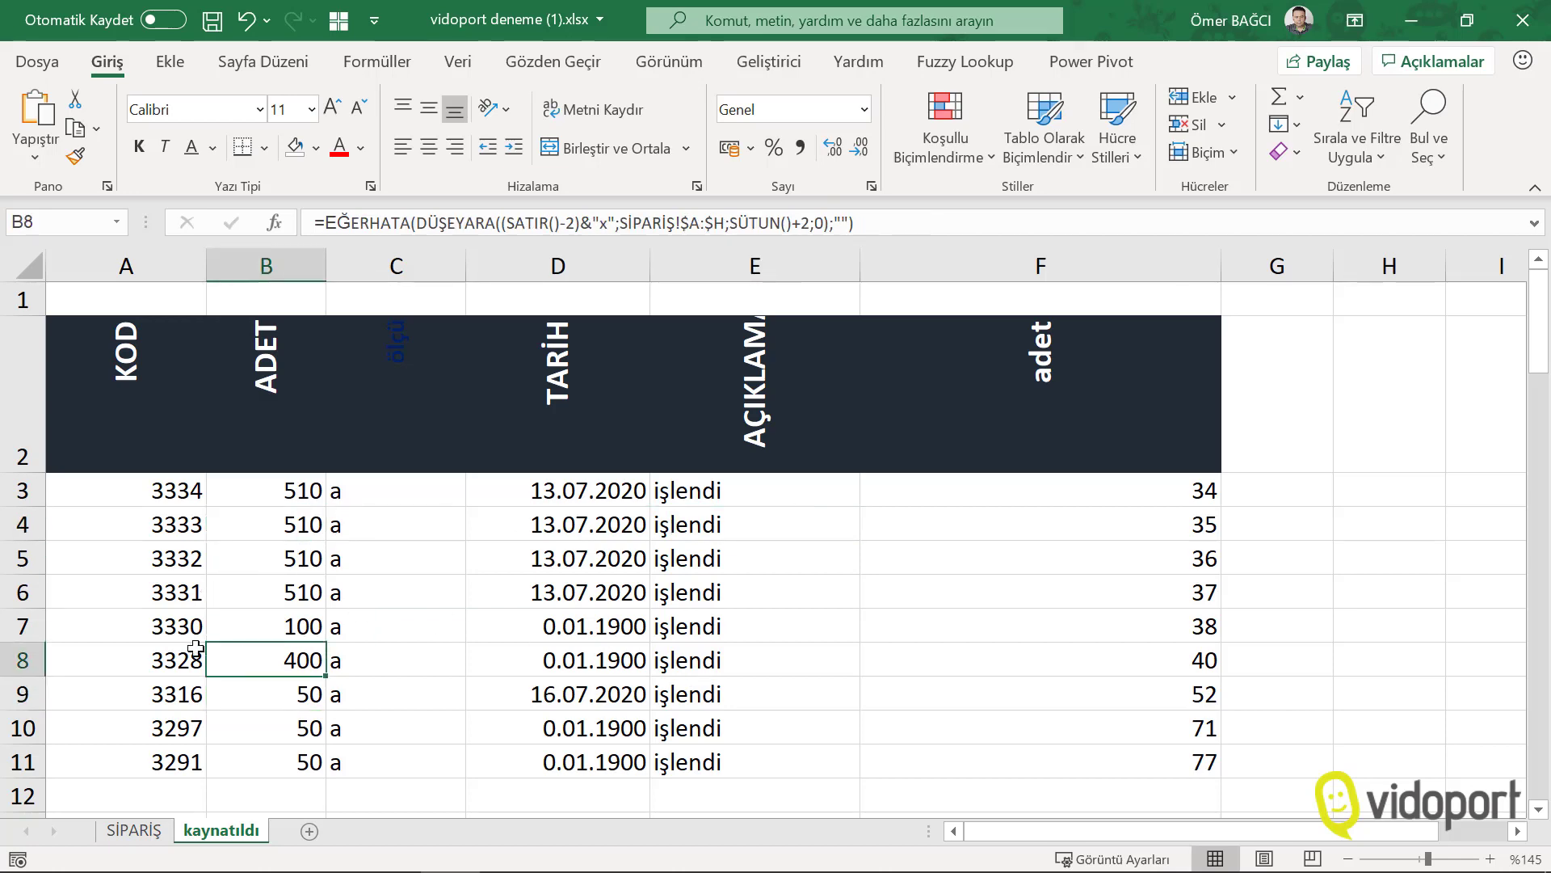
pyautogui.click(133, 830)
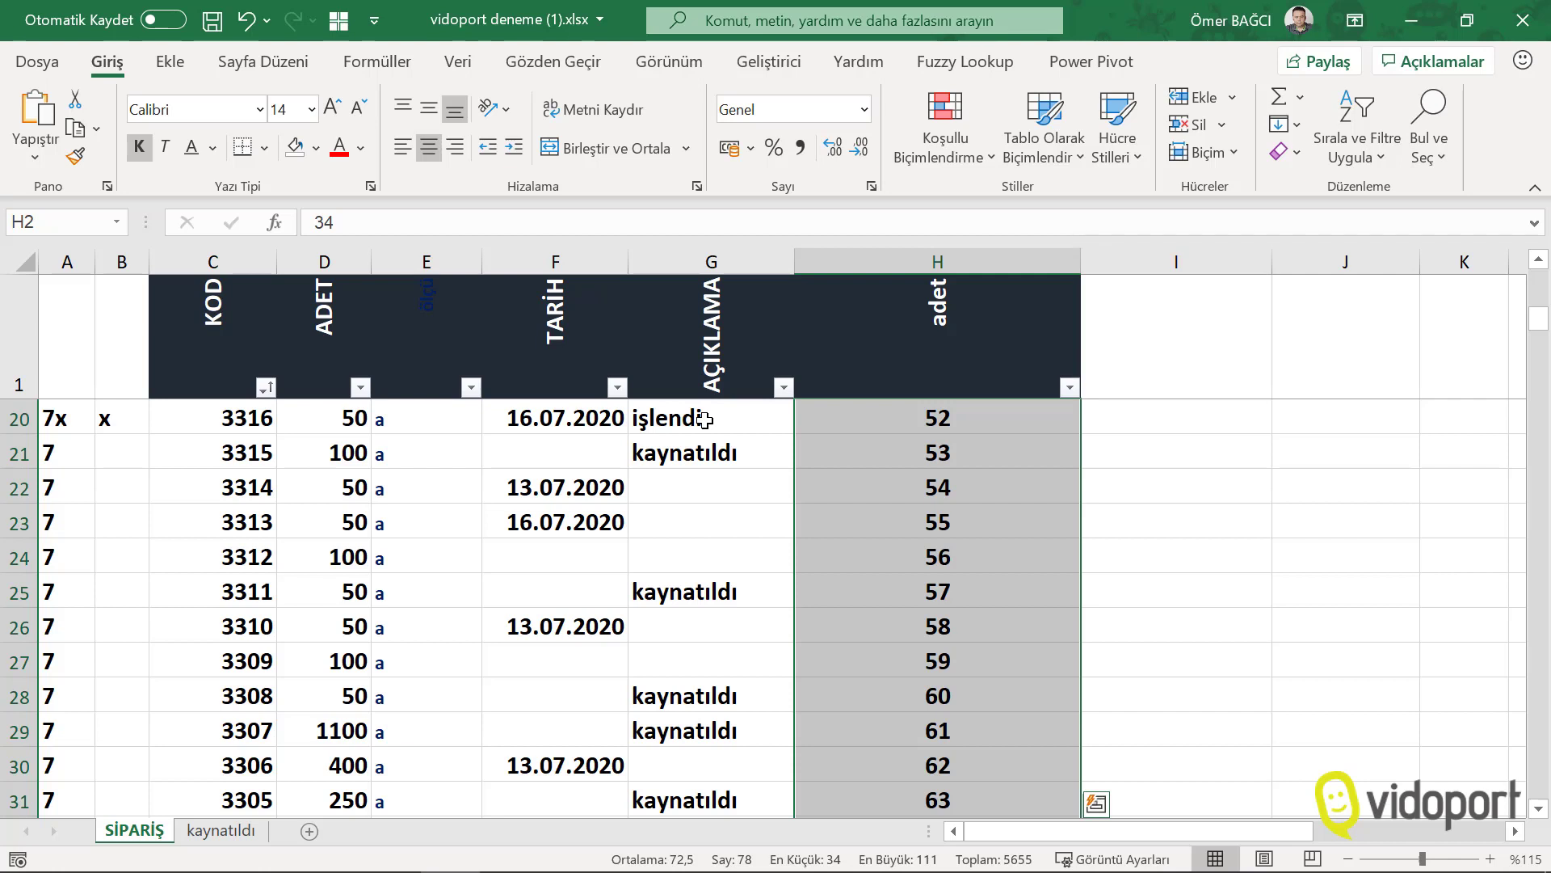
pyautogui.click(682, 484)
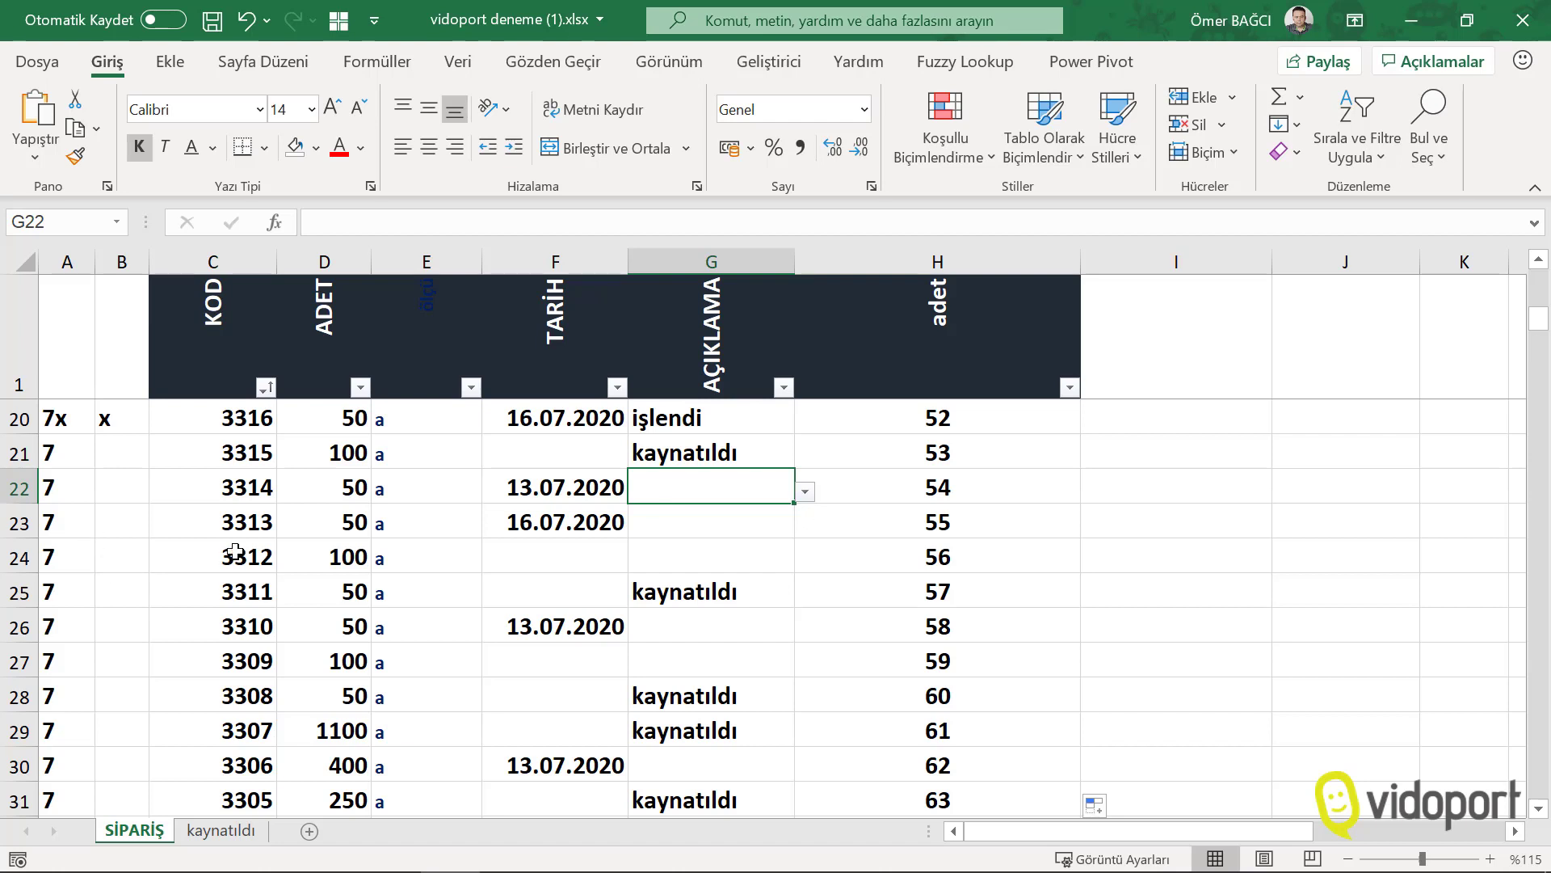
pyautogui.click(516, 482)
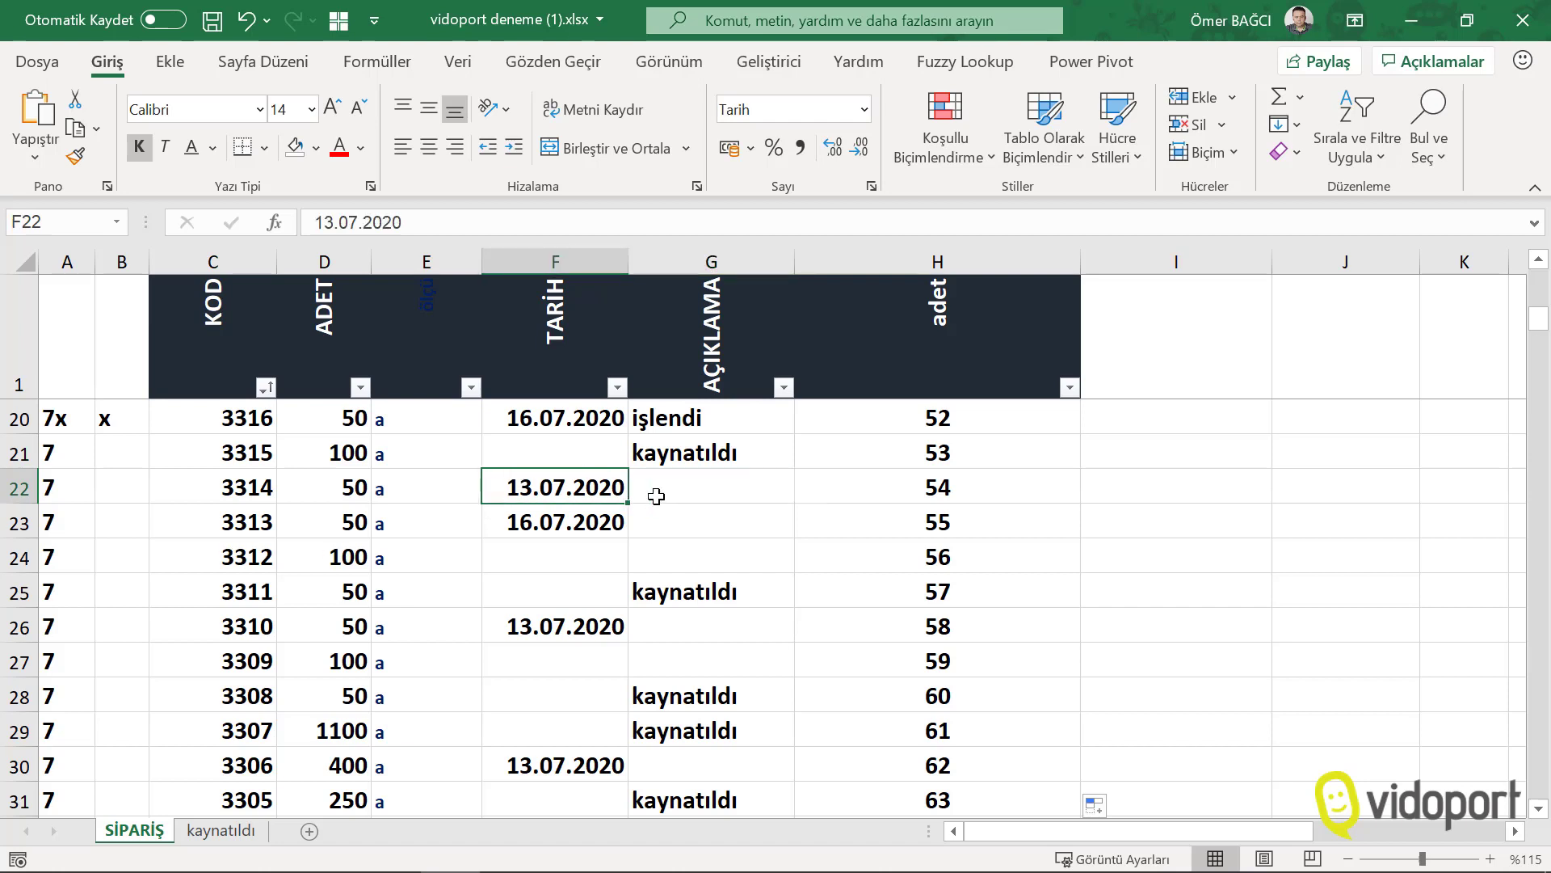
pyautogui.moveTo(83, 455); pyautogui.dragTo(453, 556)
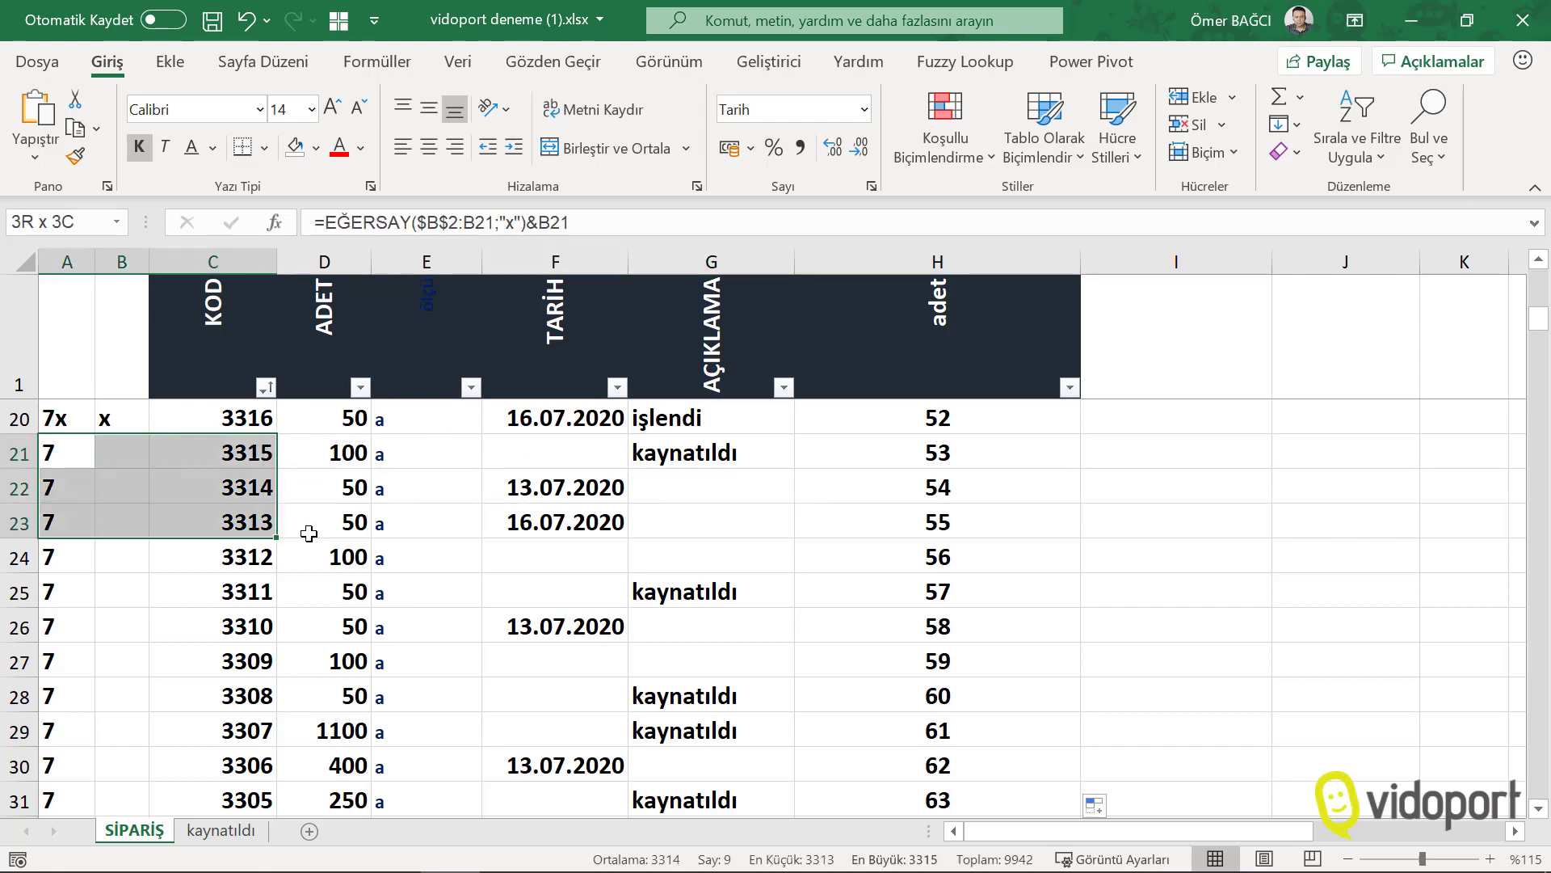
pyautogui.click(713, 534)
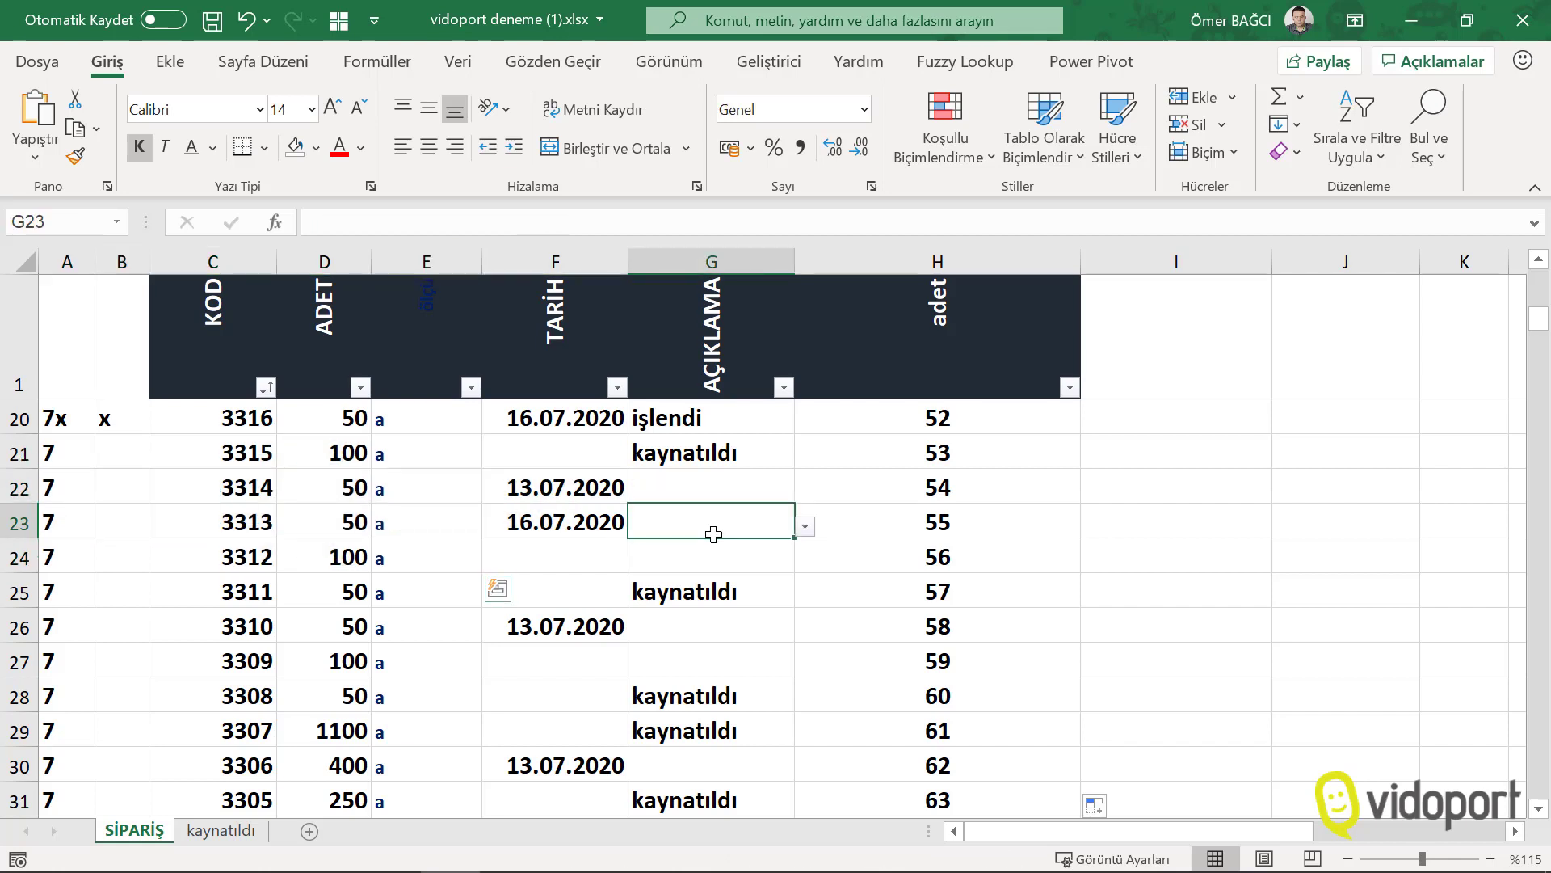